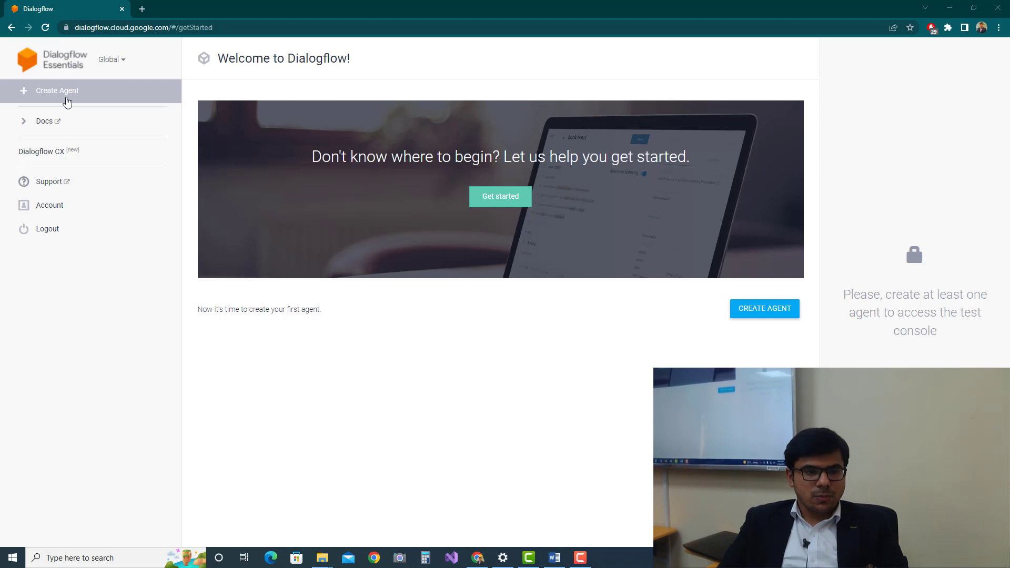
# Create a new agent named Cake-Shop.
pyautogui.click(66, 101)
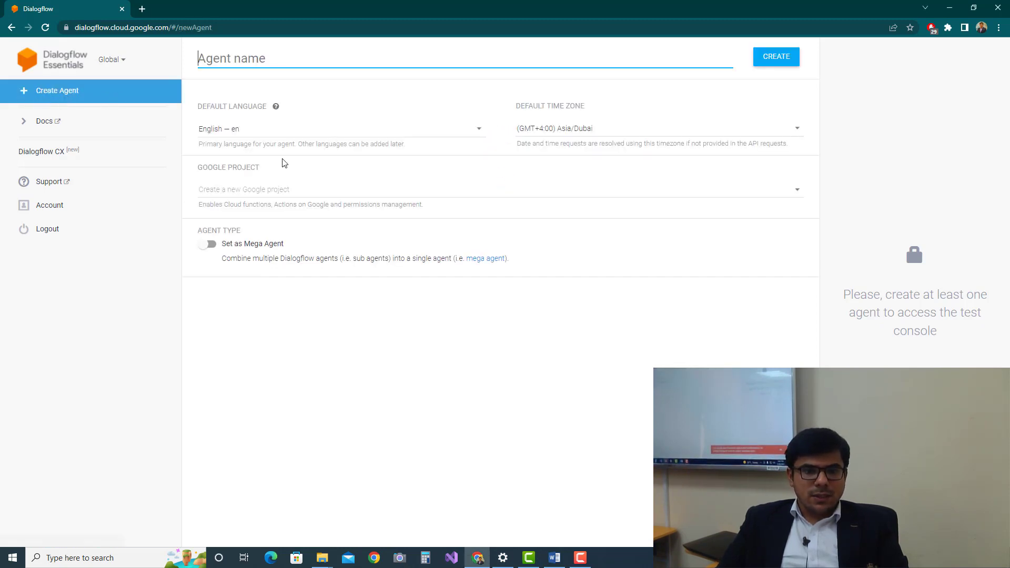
pyautogui.click(245, 60)
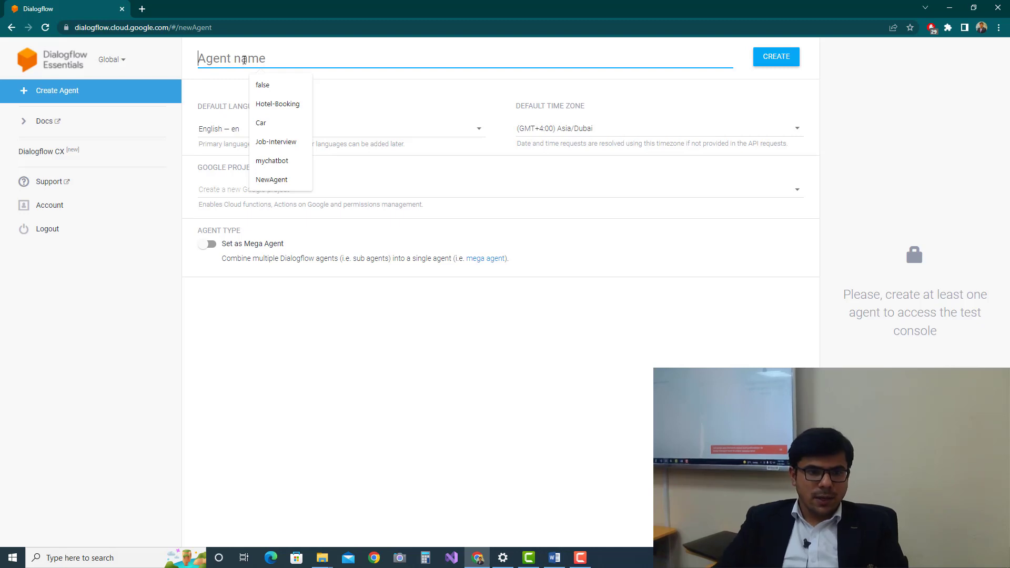
pyautogui.click(296, 367)
pyautogui.click(222, 61)
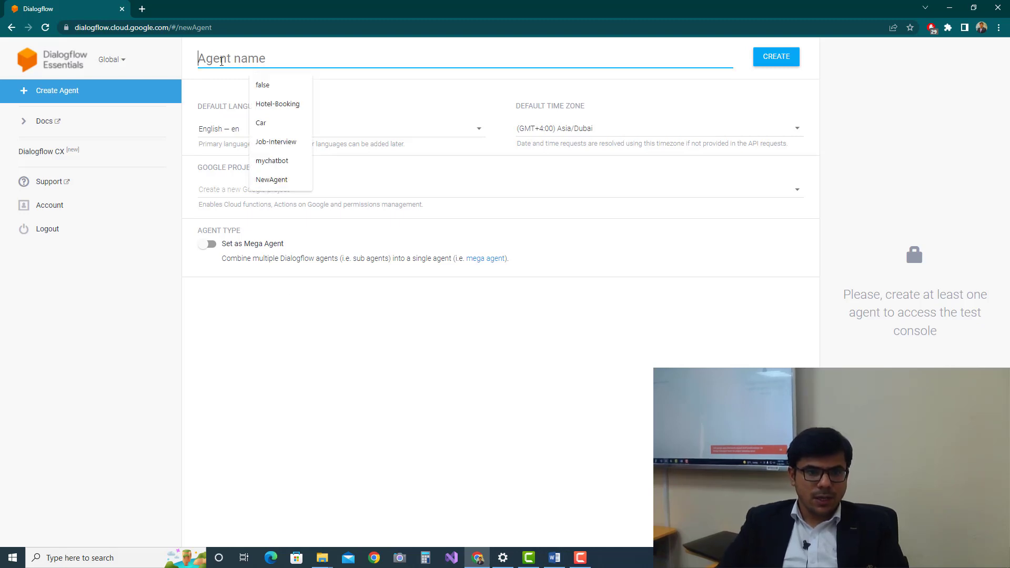
pyautogui.click(243, 301)
pyautogui.click(214, 54)
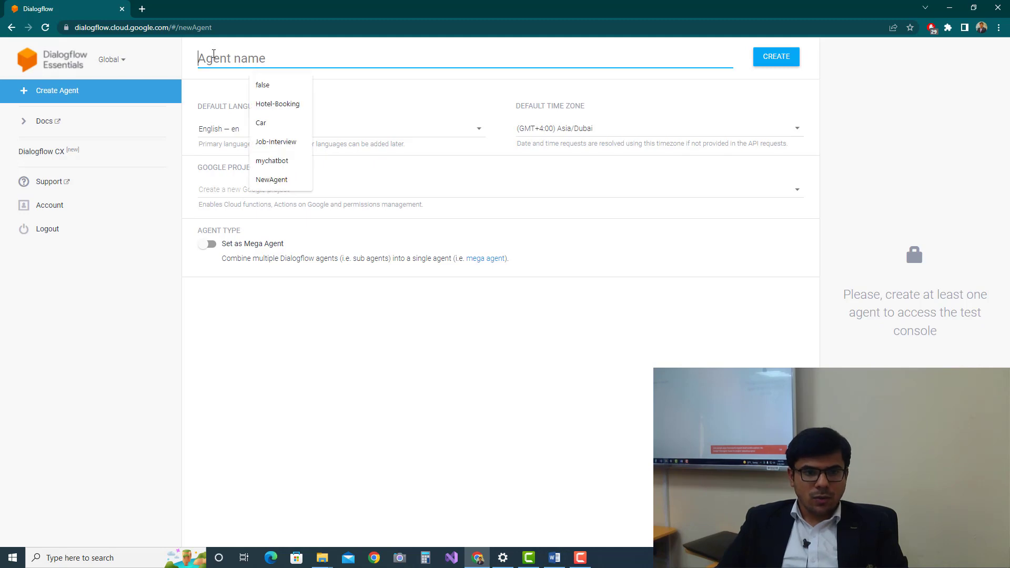
pyautogui.click(264, 296)
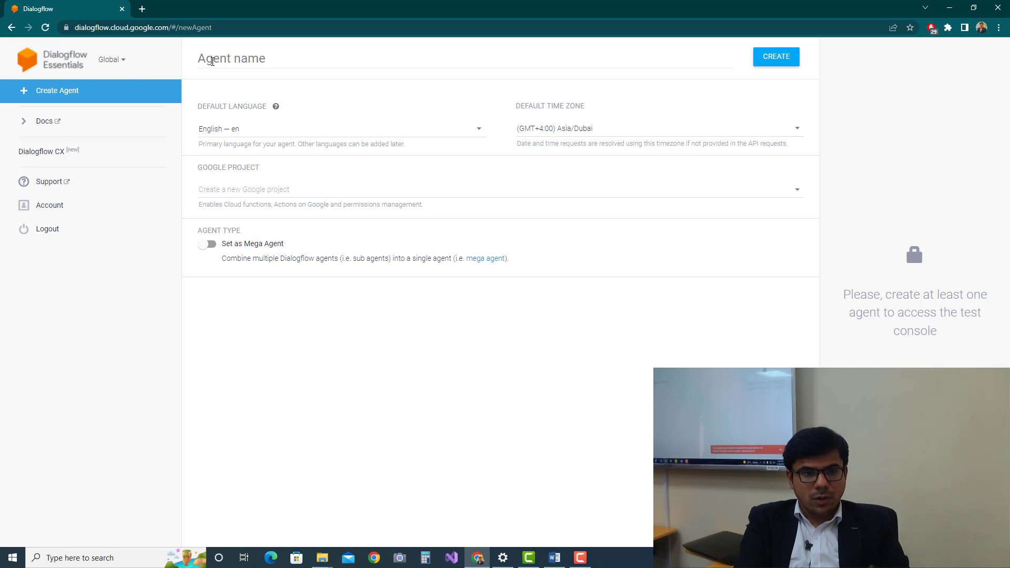
pyautogui.click(212, 61)
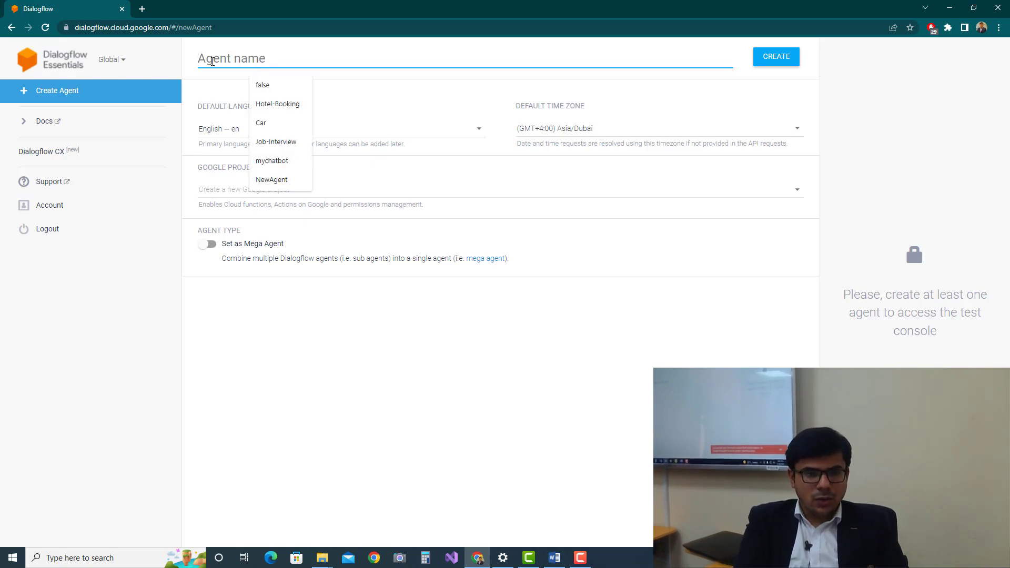
pyautogui.write('CAK')
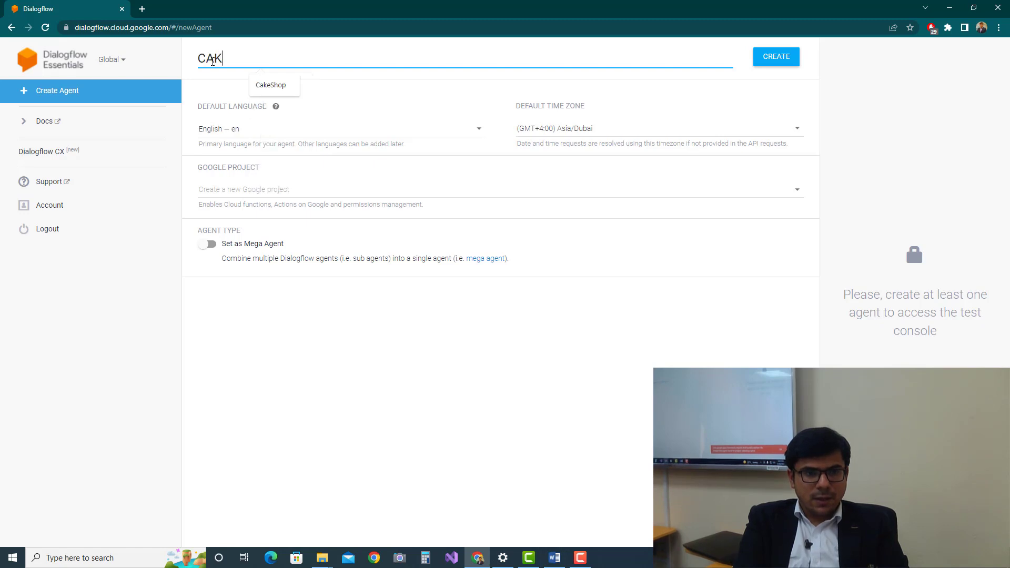
pyautogui.press('BackSpace')
pyautogui.press('BackSpace')
pyautogui.write('ake')
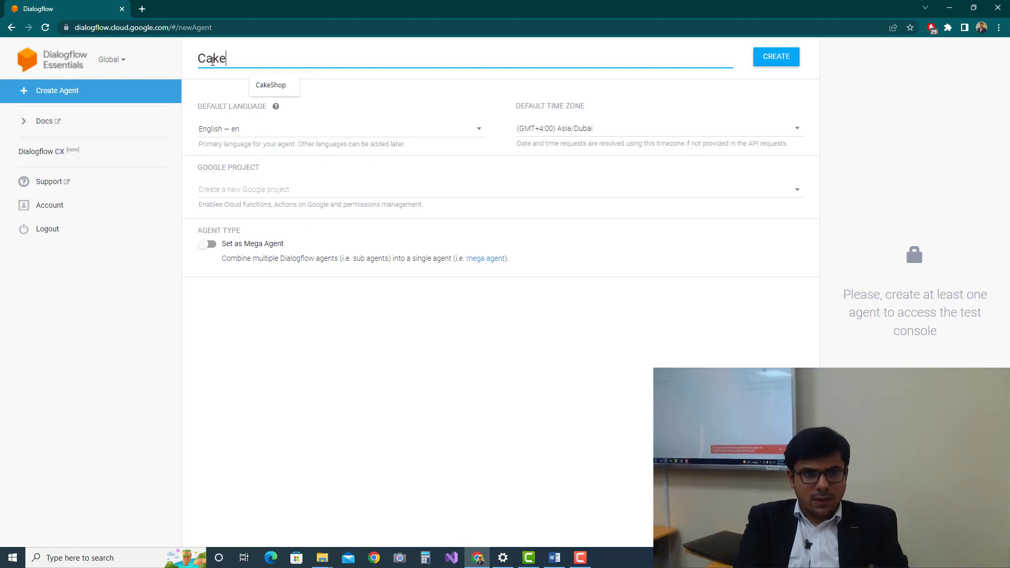
pyautogui.write('sho')
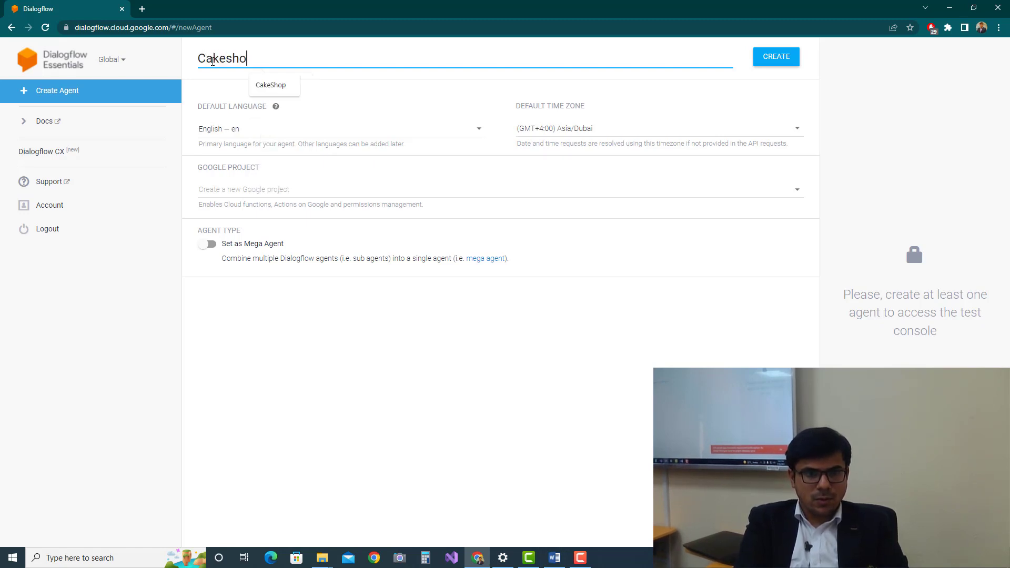
pyautogui.press('BackSpace')
pyautogui.press('BackSpace')
pyautogui.press('BackSpace')
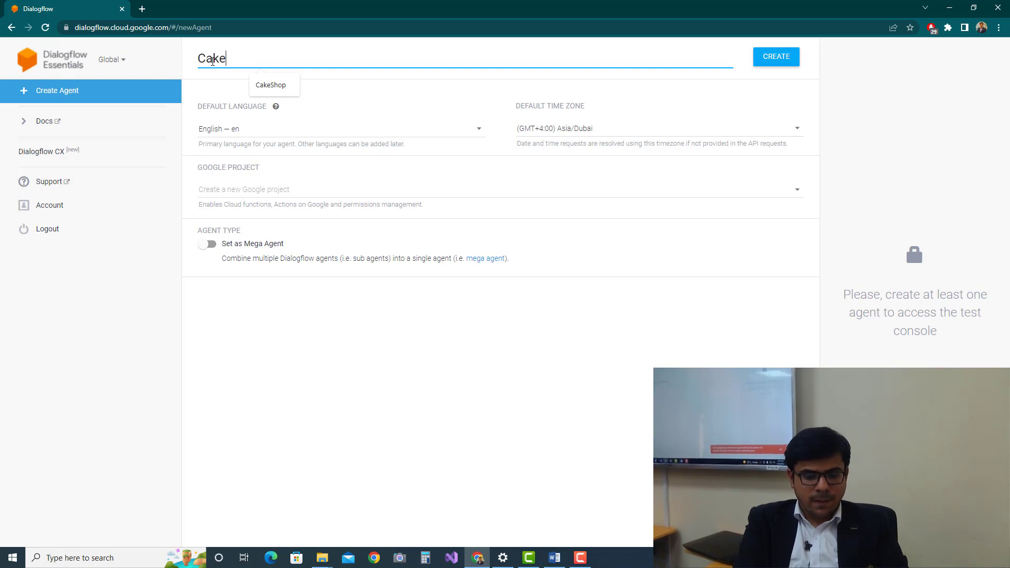
pyautogui.write('-Shop')
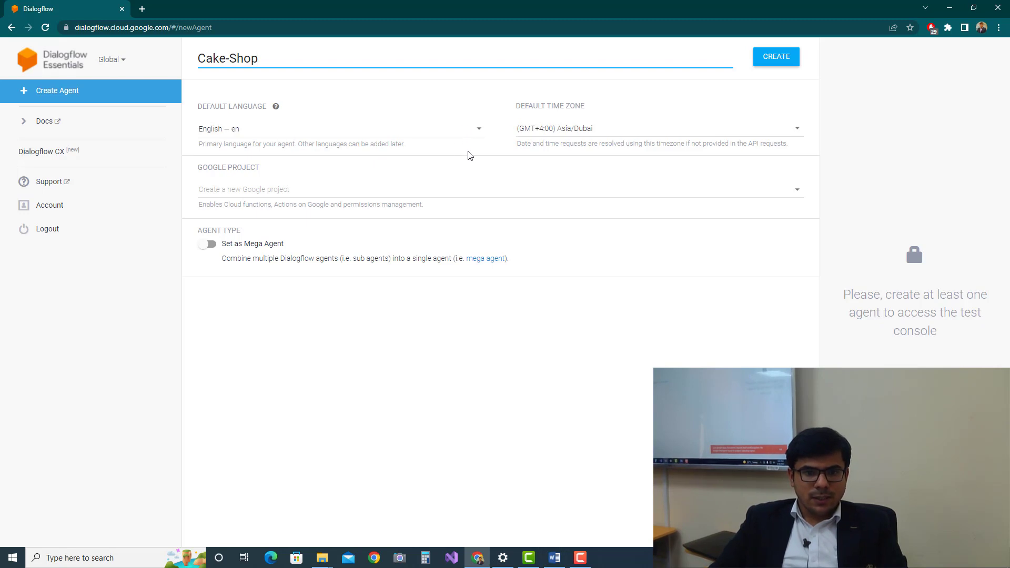
pyautogui.click(769, 62)
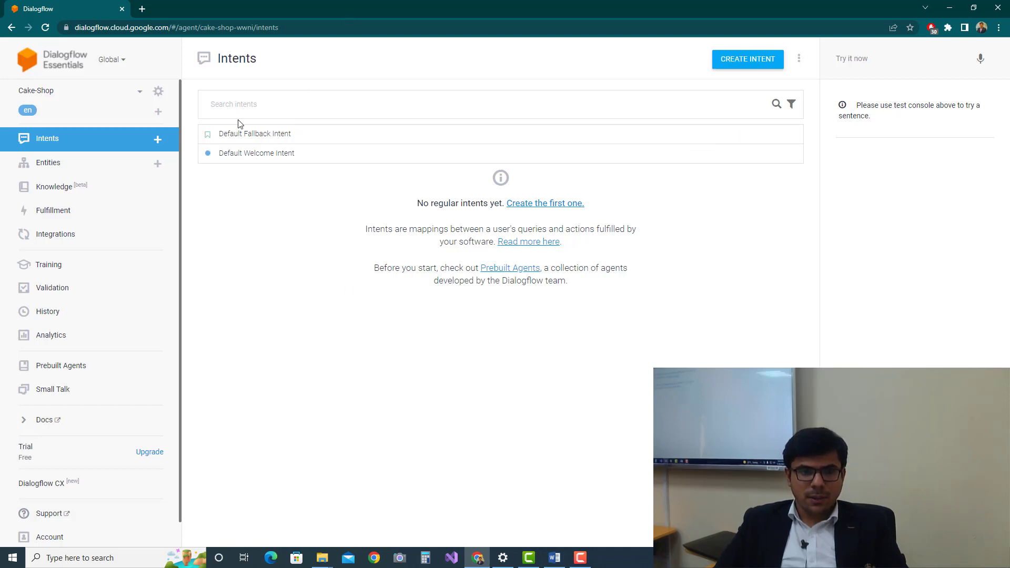
# Look at the agent's Entities page and return to the Intents list.
pyautogui.click(66, 161)
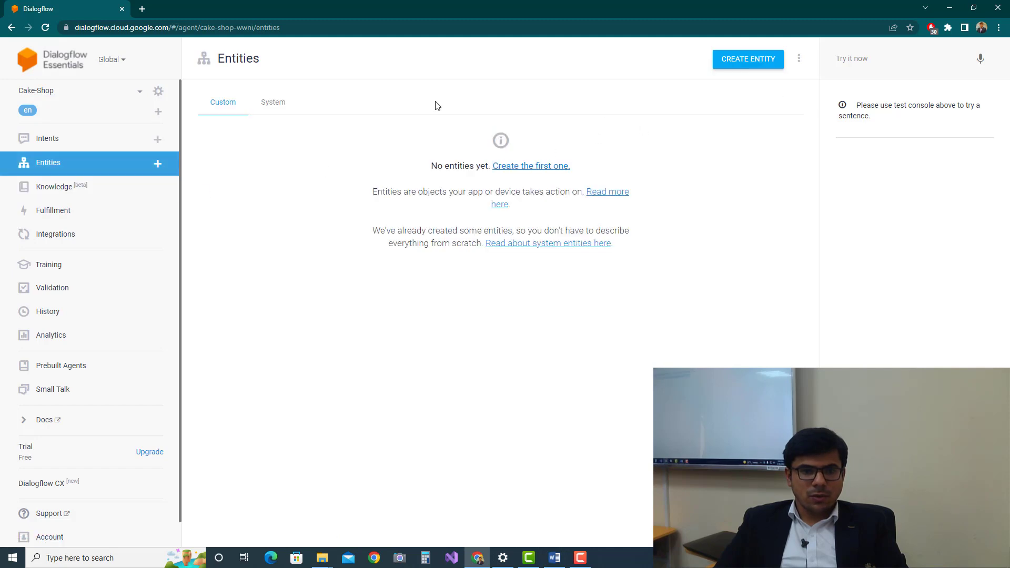
pyautogui.click(67, 140)
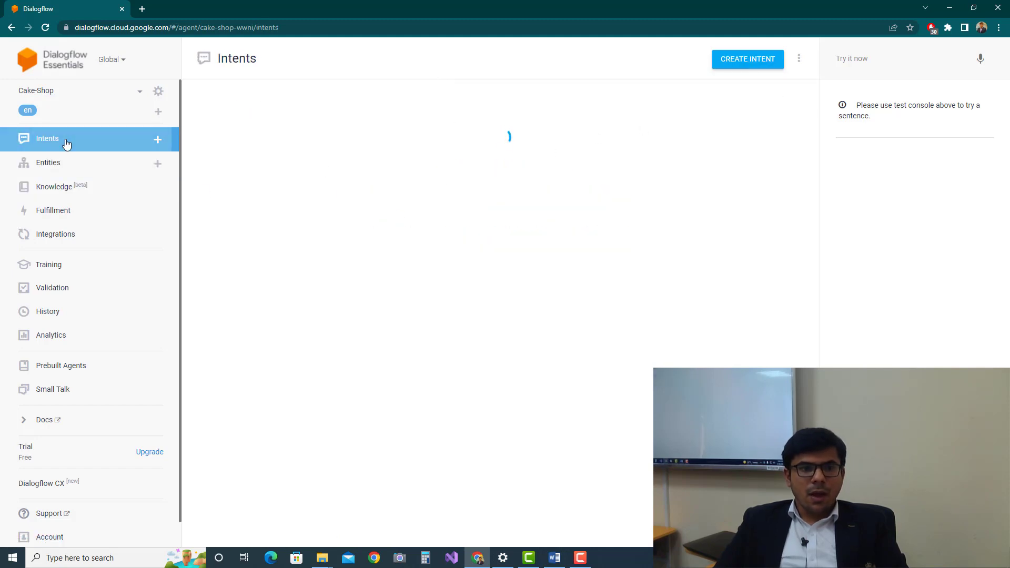
pyautogui.click(879, 63)
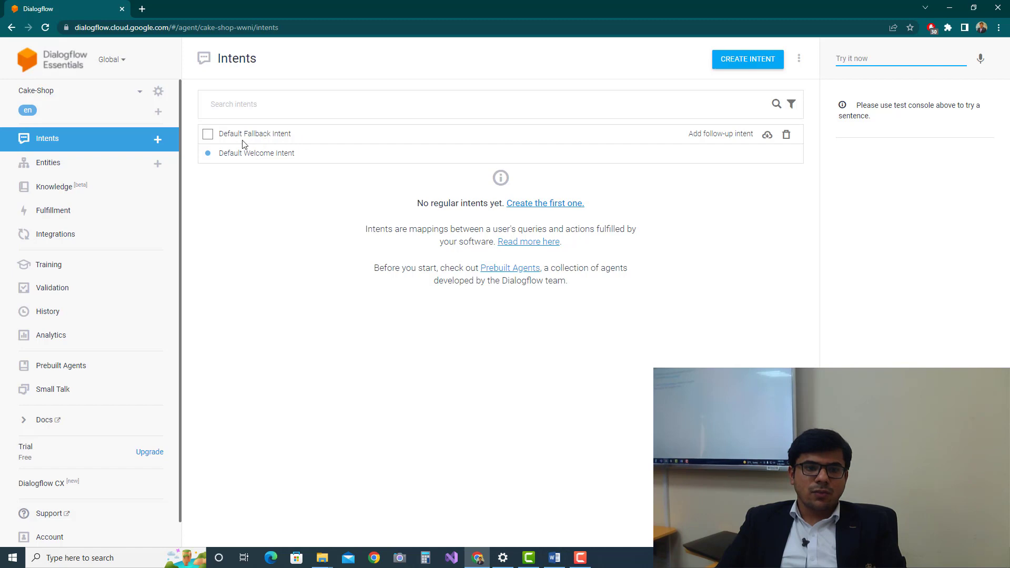
# Open the Default Welcome Intent and review its training phrases.
pyautogui.click(283, 155)
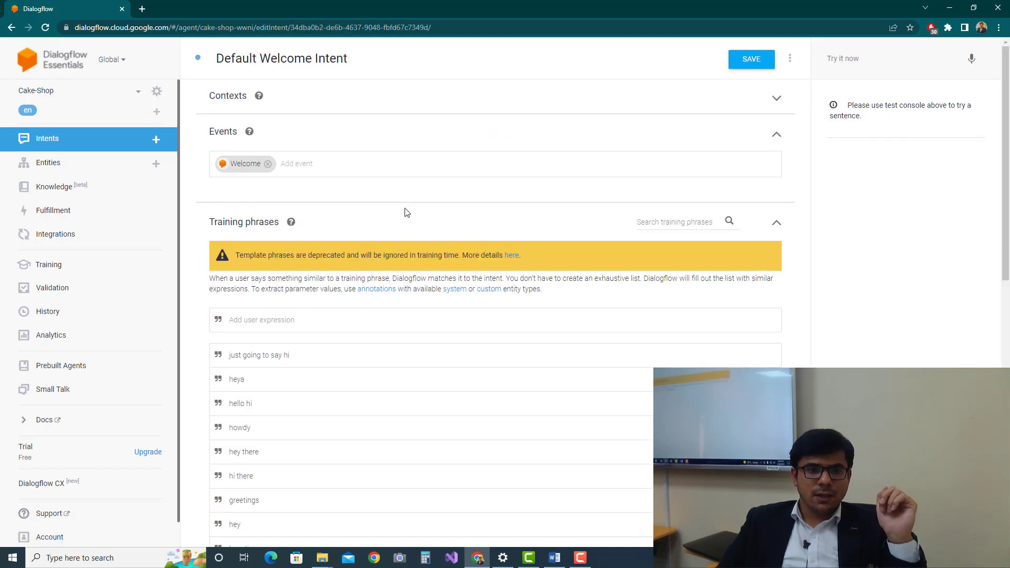
pyautogui.scroll(3, 405, 214)
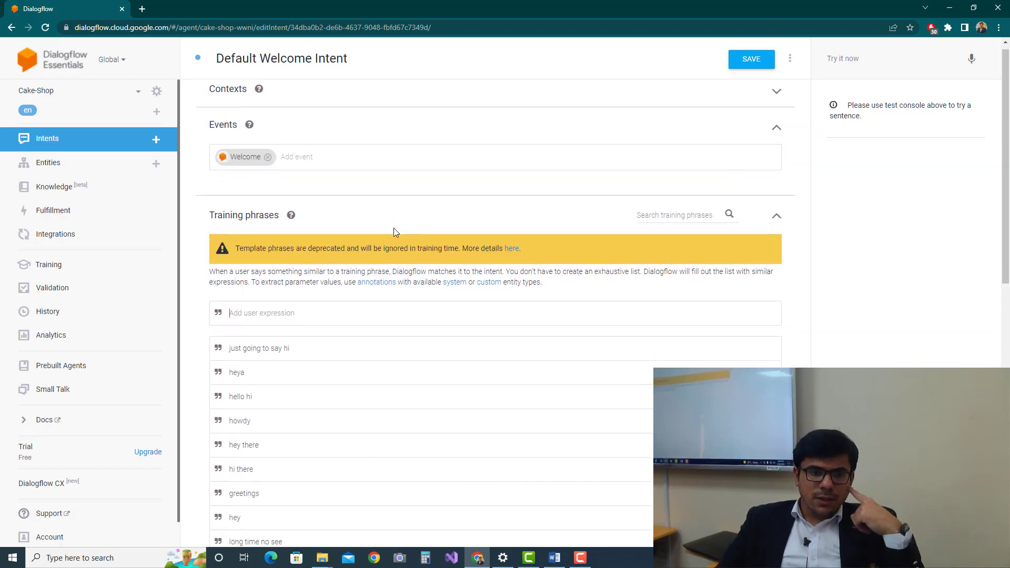
pyautogui.scroll(-2, 393, 228)
pyautogui.scroll(-2, 315, 195)
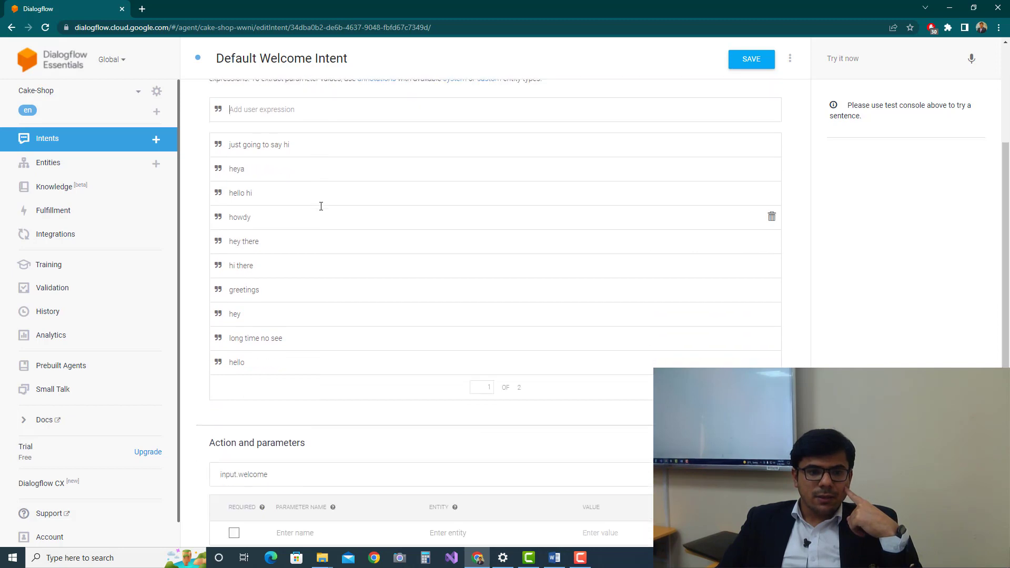
pyautogui.scroll(1, 320, 209)
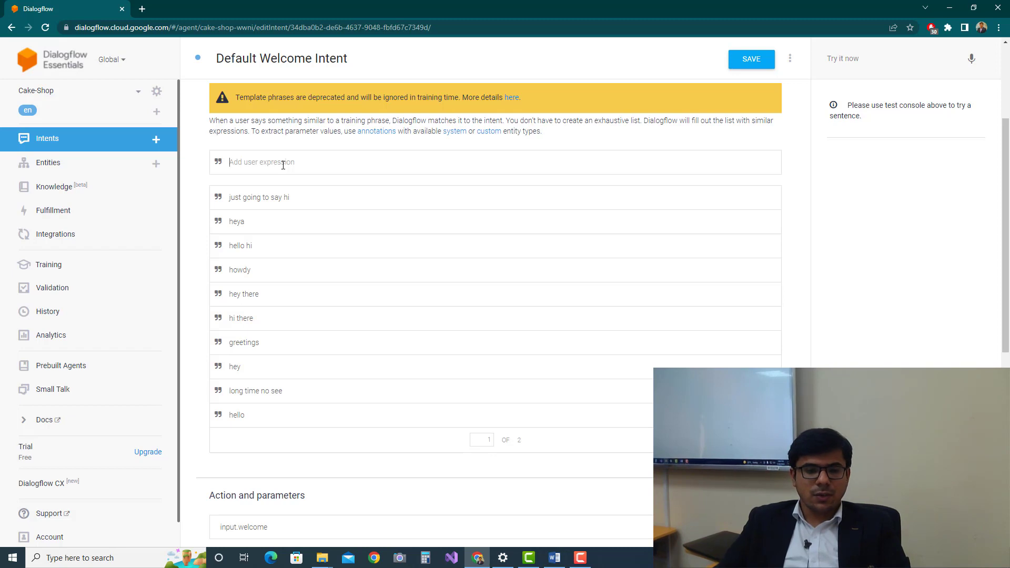
# Examine the action and the default text responses of the Default Welcome Intent.
pyautogui.scroll(-3, 298, 198)
pyautogui.scroll(-3, 298, 198)
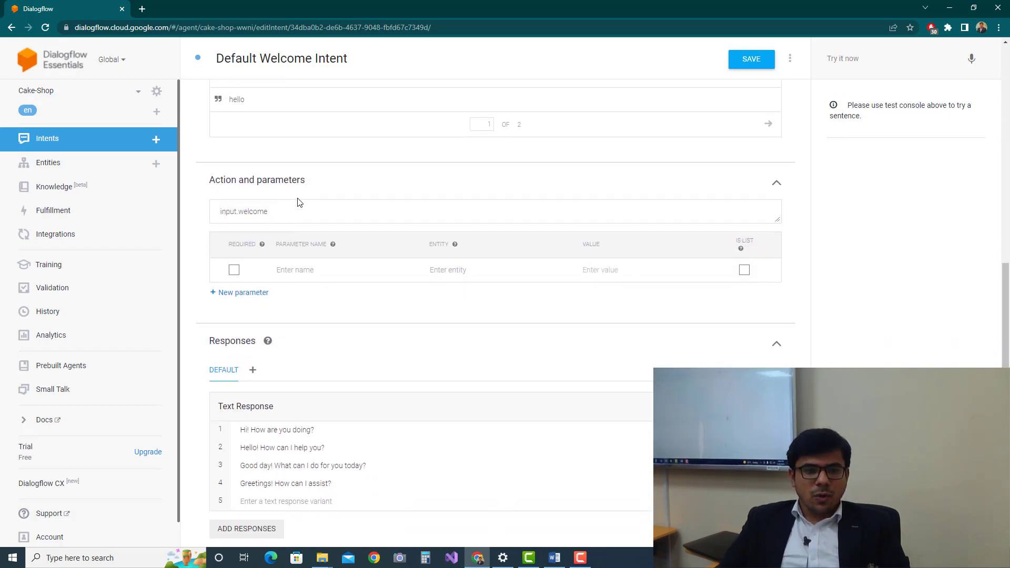
pyautogui.scroll(-2, 298, 202)
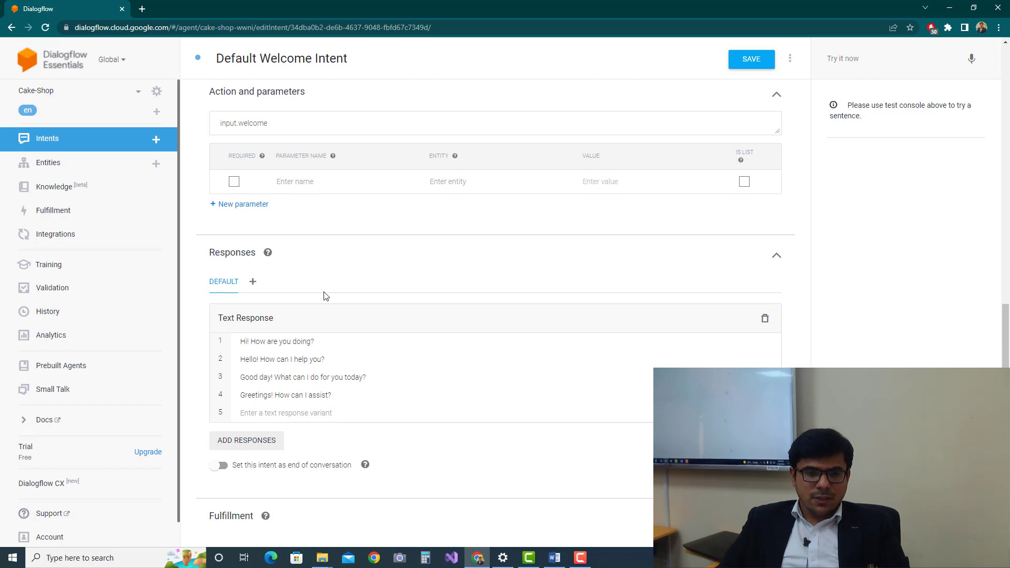
pyautogui.moveTo(339, 342); pyautogui.dragTo(239, 342)
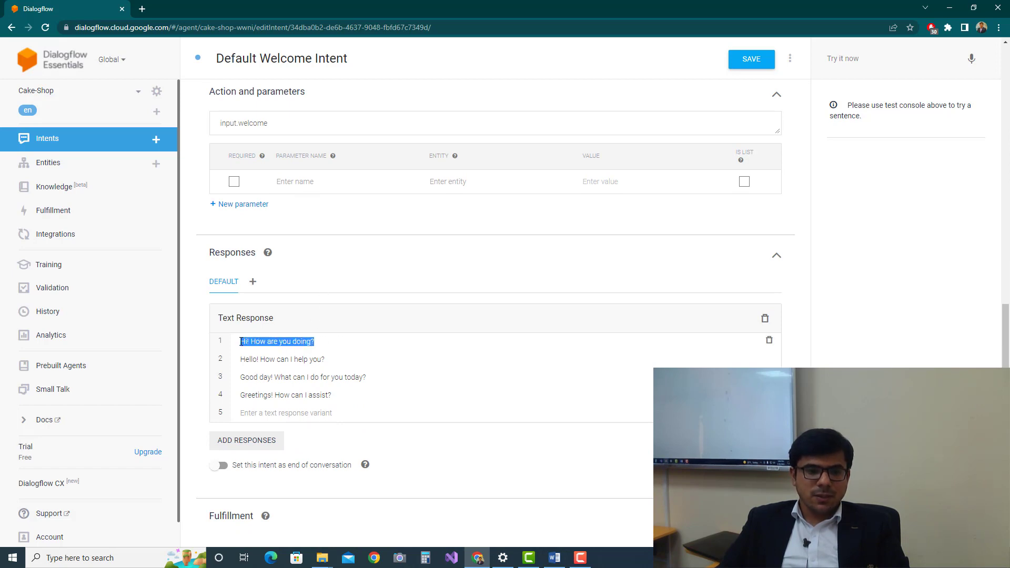
pyautogui.moveTo(325, 360); pyautogui.dragTo(235, 359)
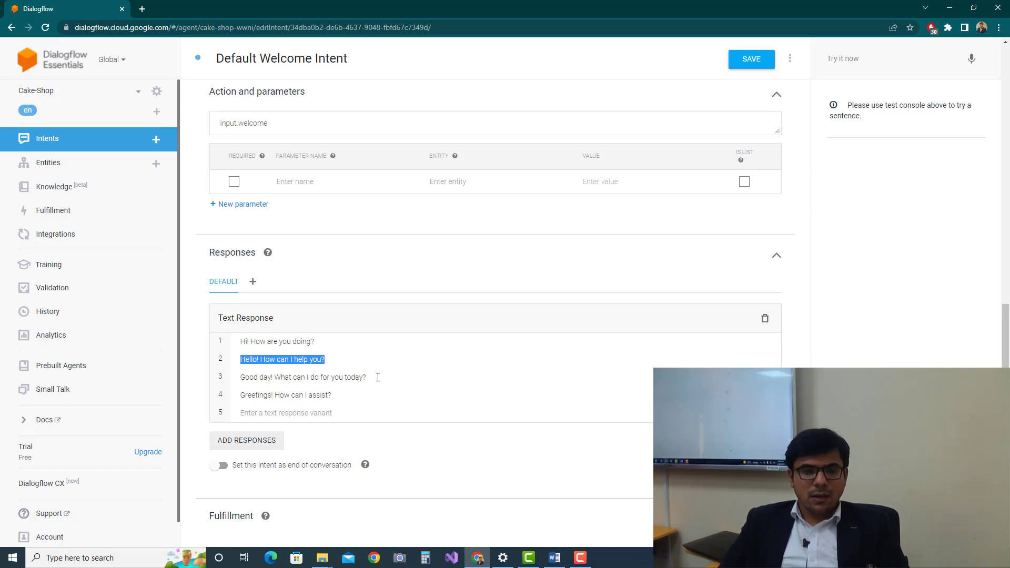
pyautogui.scroll(4, 388, 329)
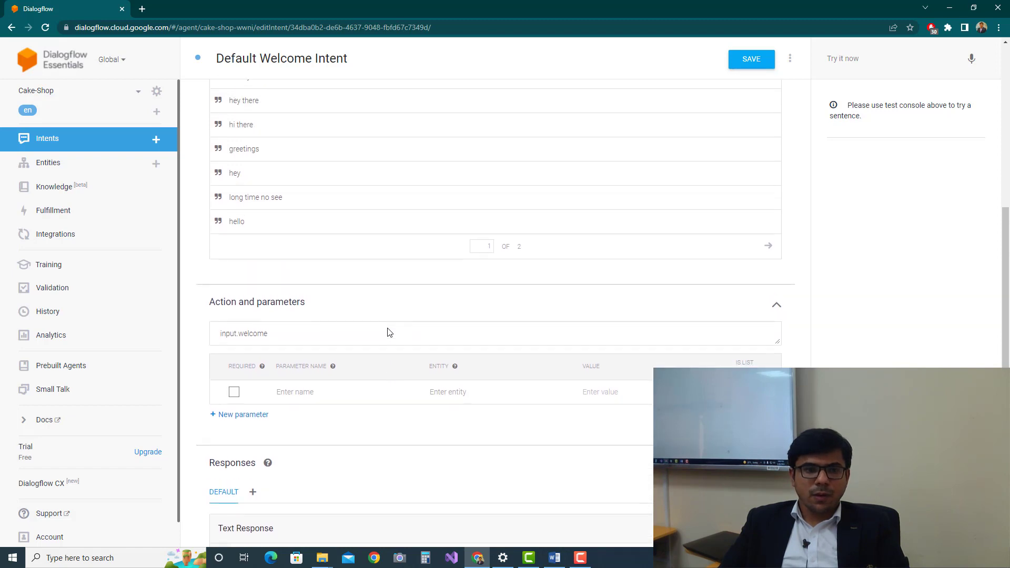
pyautogui.scroll(-4, 388, 330)
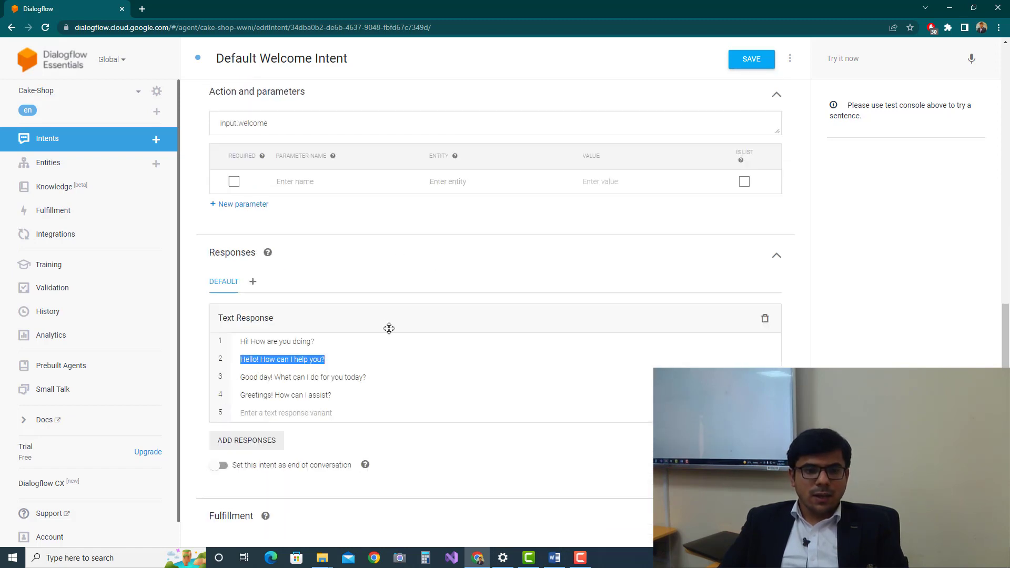
pyautogui.click(384, 380)
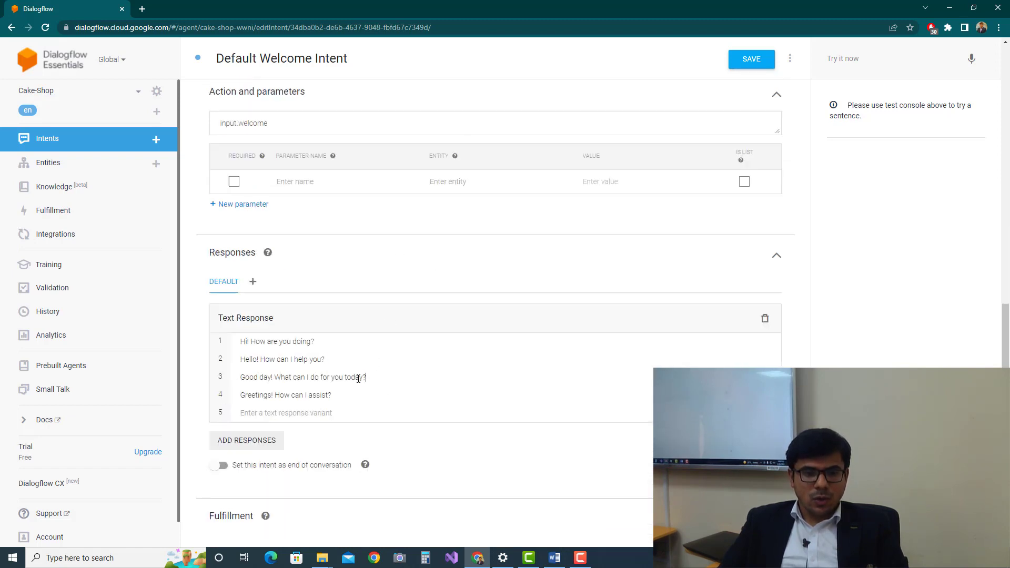
pyautogui.moveTo(359, 379); pyautogui.dragTo(227, 382)
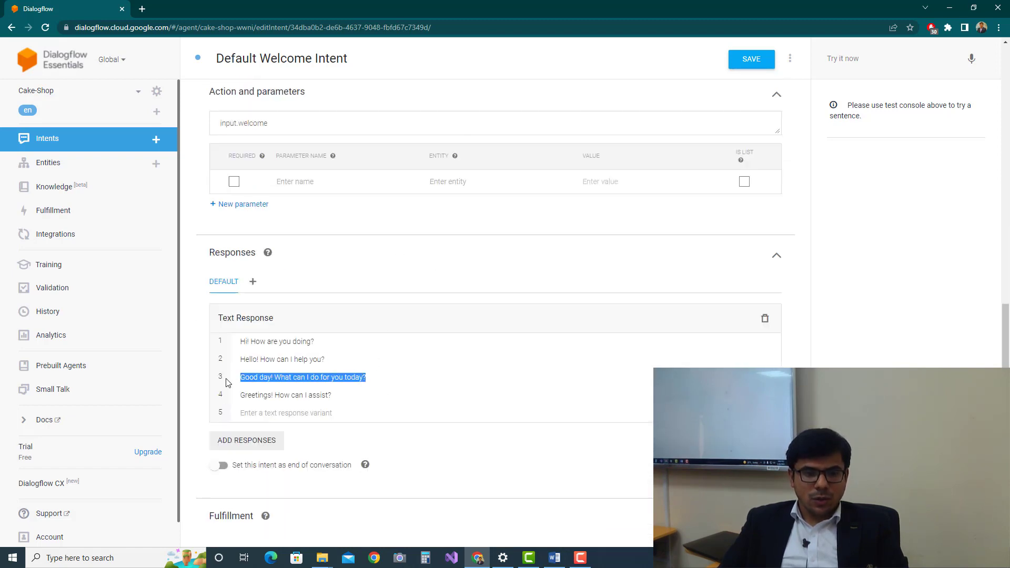
pyautogui.click(330, 356)
pyautogui.scroll(2, 316, 237)
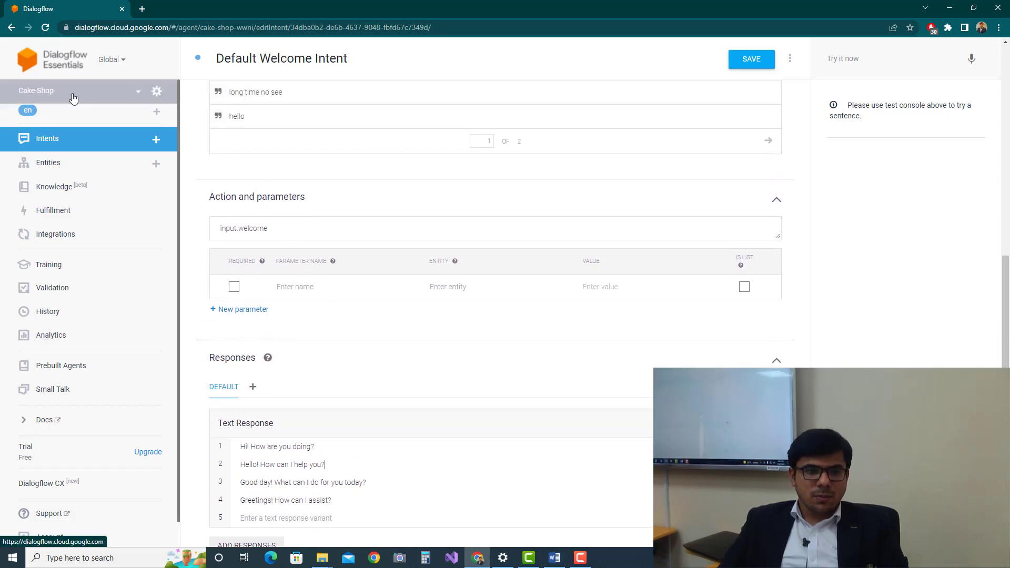
# Delete the welcome intent's text responses "Greetings! How can I assist?", "Good day! What can I do for you today?" and "Hello! How can I help you?".
pyautogui.scroll(-1, 351, 248)
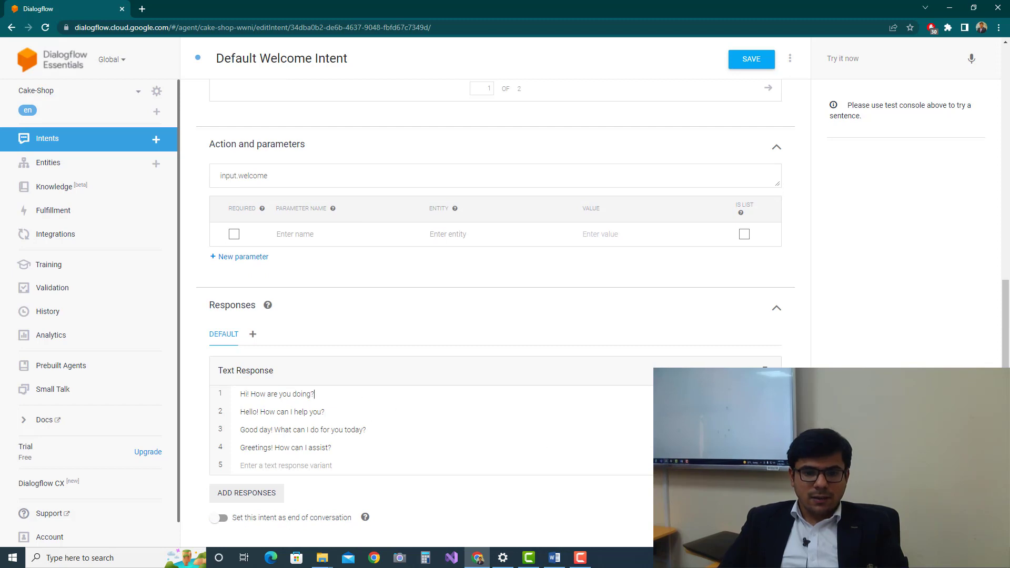
pyautogui.click(767, 448)
pyautogui.click(767, 430)
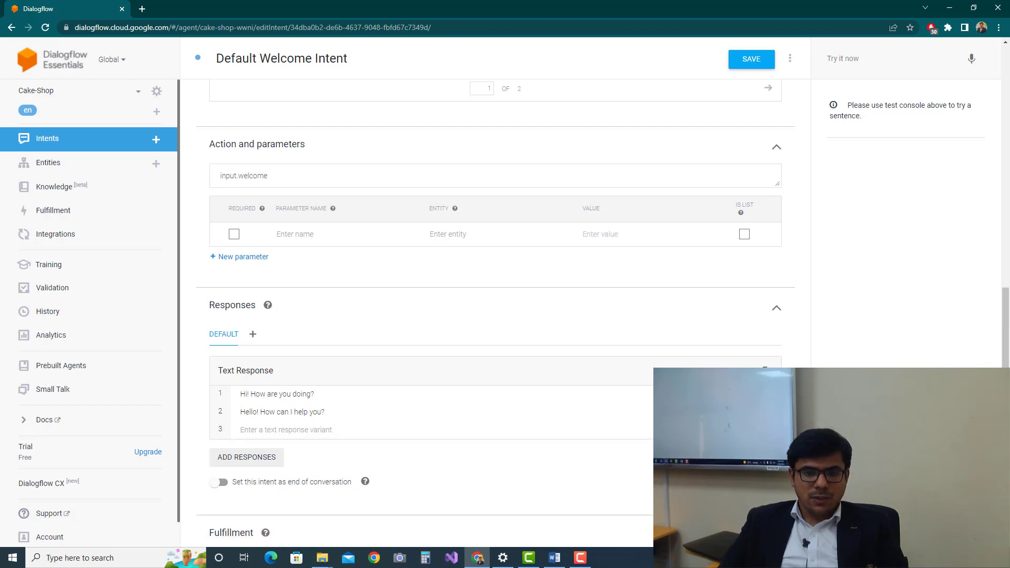
pyautogui.click(767, 412)
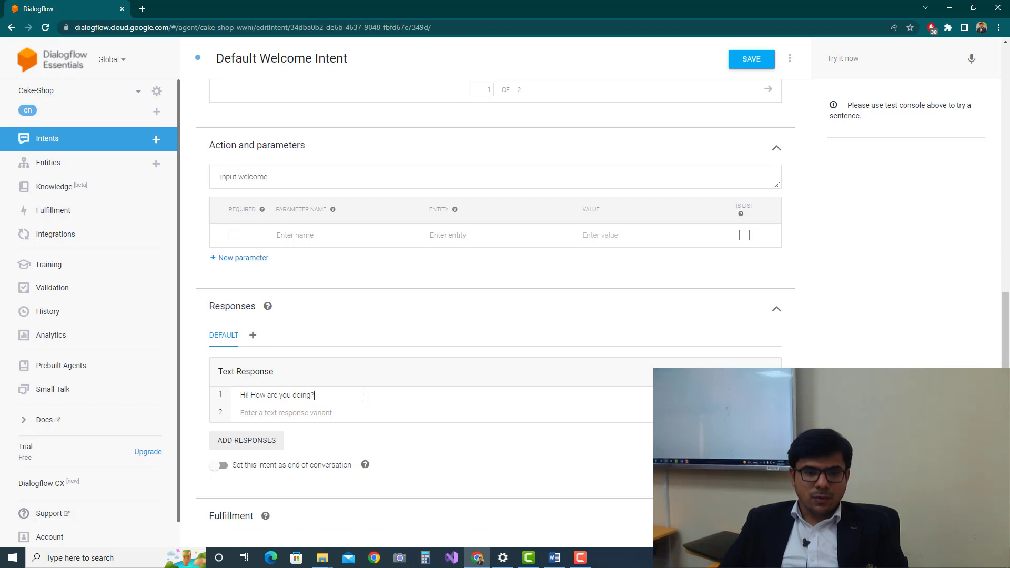
# Delete "How are you doing?" from the remaining text response so that only the greeting "Hi!" is kept.
pyautogui.press('BackSpace')
pyautogui.press('BackSpace')
pyautogui.press('BackSpace')
pyautogui.press('BackSpace')
pyautogui.press('BackSpace')
pyautogui.press('BackSpace')
pyautogui.press('BackSpace')
pyautogui.press('BackSpace')
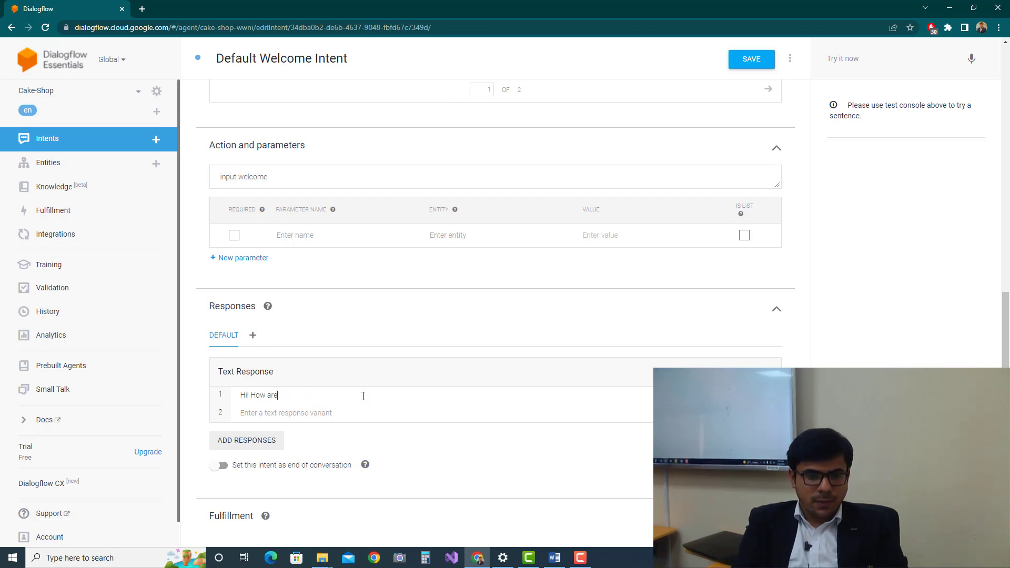
pyautogui.press('BackSpace')
pyautogui.press('BackSpace')
pyautogui.press('BackSpace')
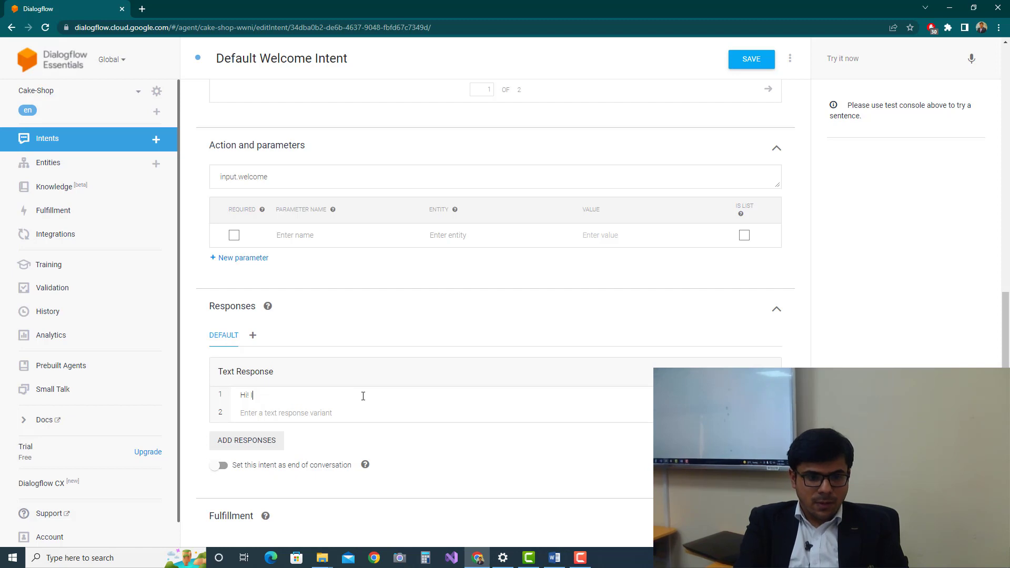
pyautogui.write('I am ')
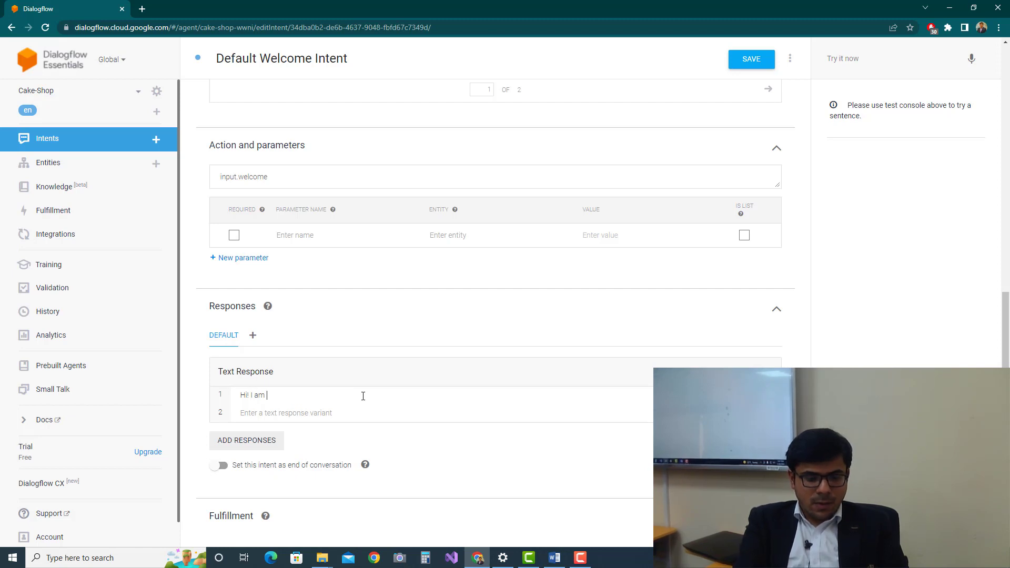
pyautogui.write('your ')
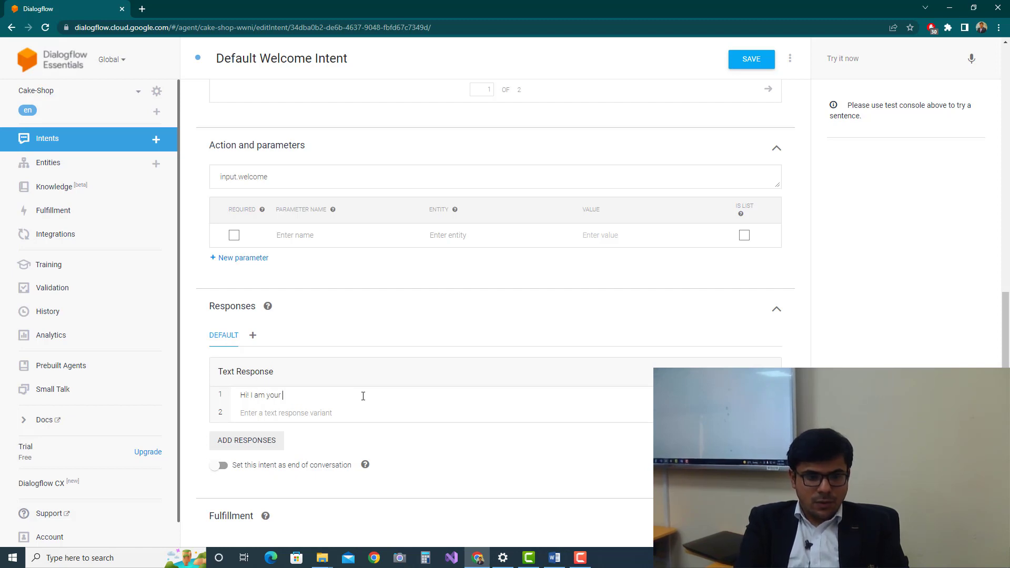
pyautogui.write('assistant')
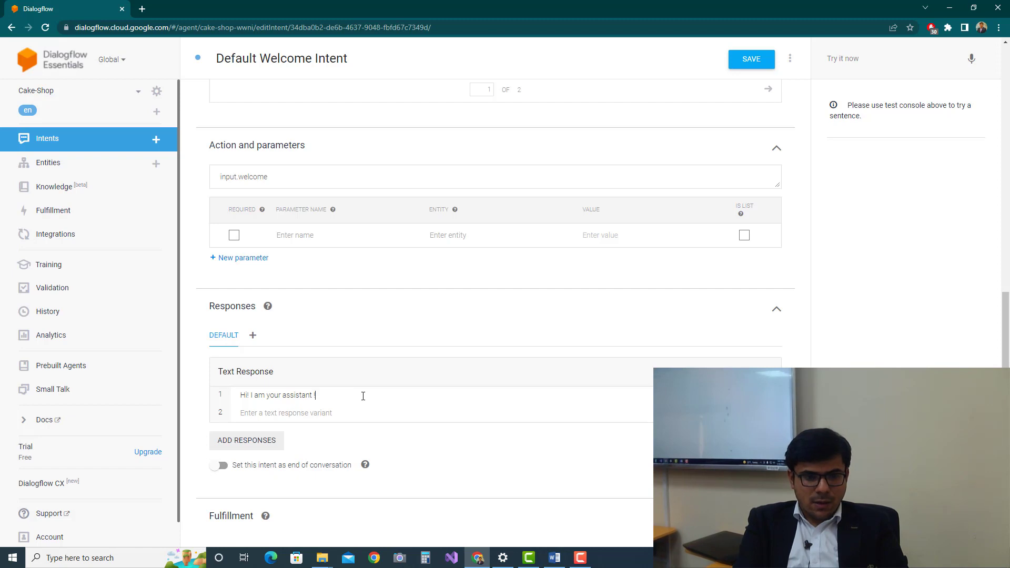
pyautogui.press('BackSpace')
pyautogui.press('BackSpace')
pyautogui.press('BackSpace')
pyautogui.press('BackSpace')
pyautogui.press('BackSpace')
pyautogui.press('BackSpace')
pyautogui.press('BackSpace')
pyautogui.press('BackSpace')
pyautogui.press('BackSpace')
pyautogui.press('BackSpace')
pyautogui.press('BackSpace')
pyautogui.press('BackSpace')
pyautogui.press('BackSpace')
pyautogui.press('BackSpace')
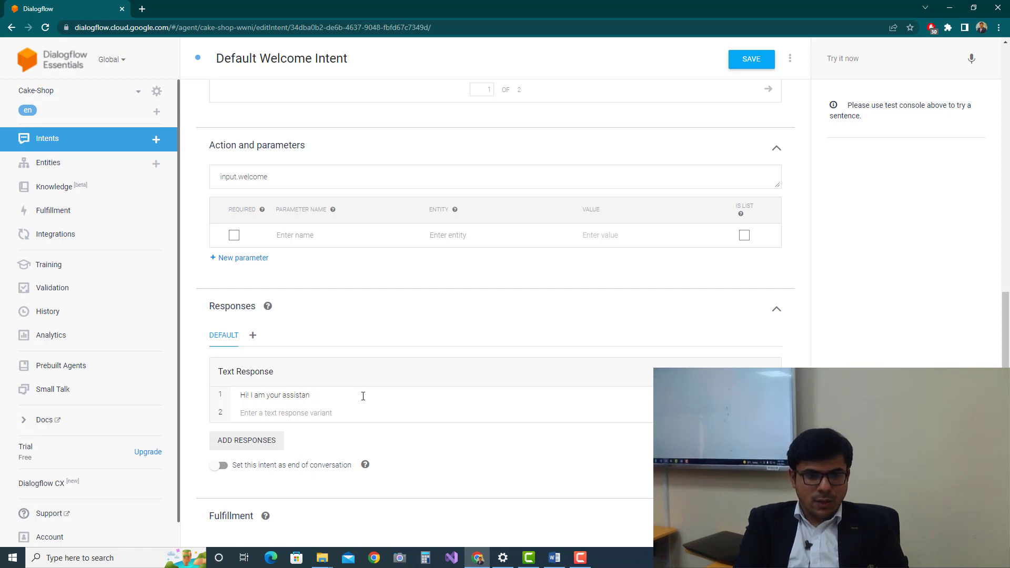
pyautogui.press('BackSpace')
pyautogui.press('BackSpace')
pyautogui.press('BackSpace')
pyautogui.press('BackSpace')
pyautogui.press('BackSpace')
pyautogui.press('BackSpace')
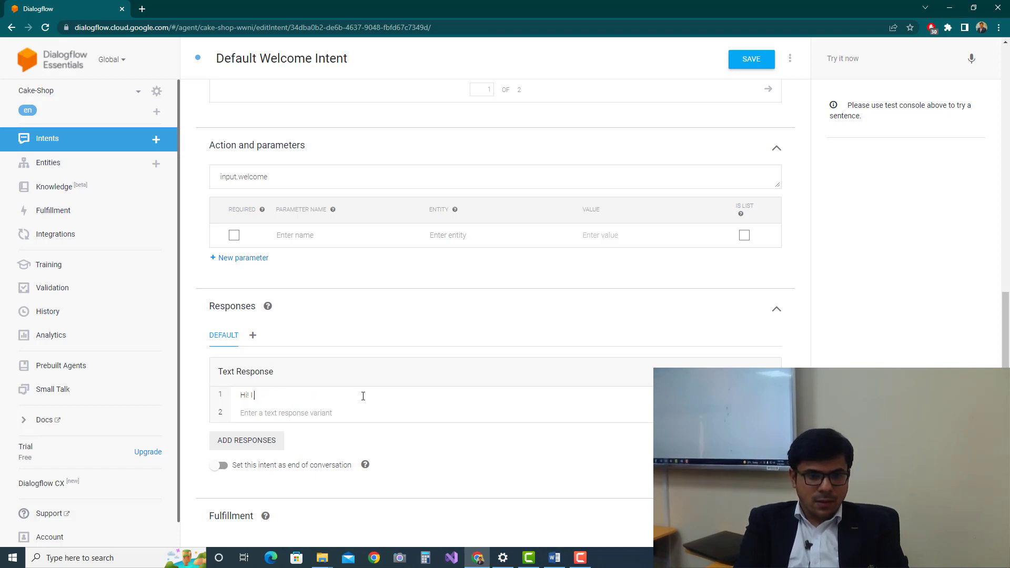
# Complete the text response to read "Hi! Welcome to Cake Shop! How can I help you?".
pyautogui.write('Wel')
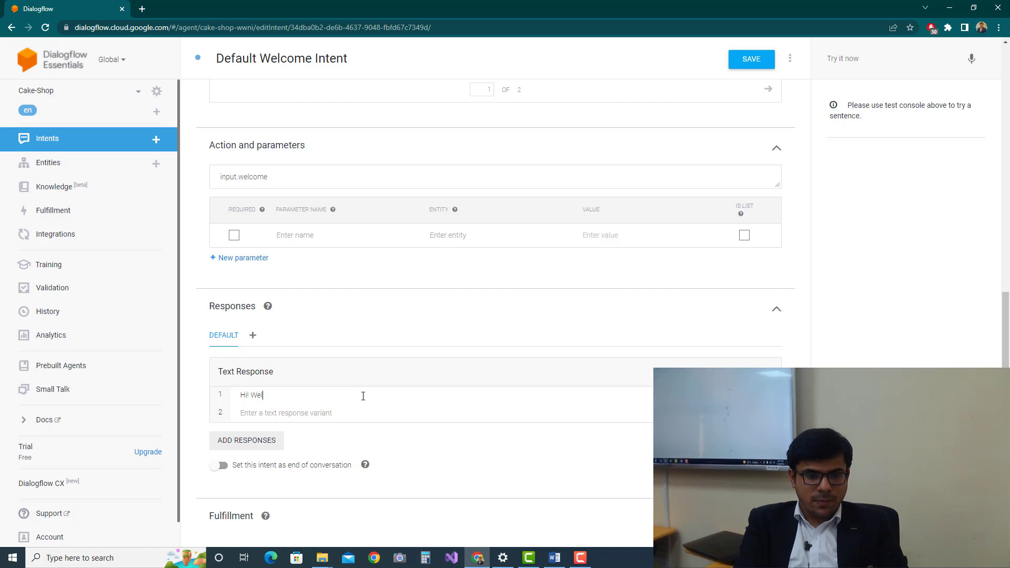
pyautogui.write('come to our ')
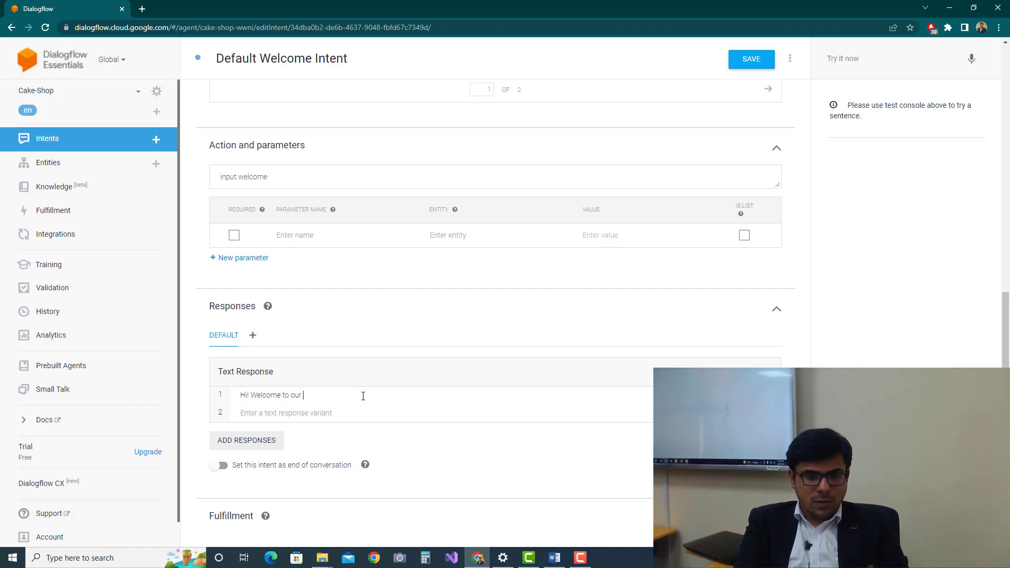
pyautogui.write('websi')
pyautogui.press('BackSpace')
pyautogui.press('BackSpace')
pyautogui.press('BackSpace')
pyautogui.press('BackSpace')
pyautogui.press('BackSpace')
pyautogui.press('BackSpace')
pyautogui.press('BackSpace')
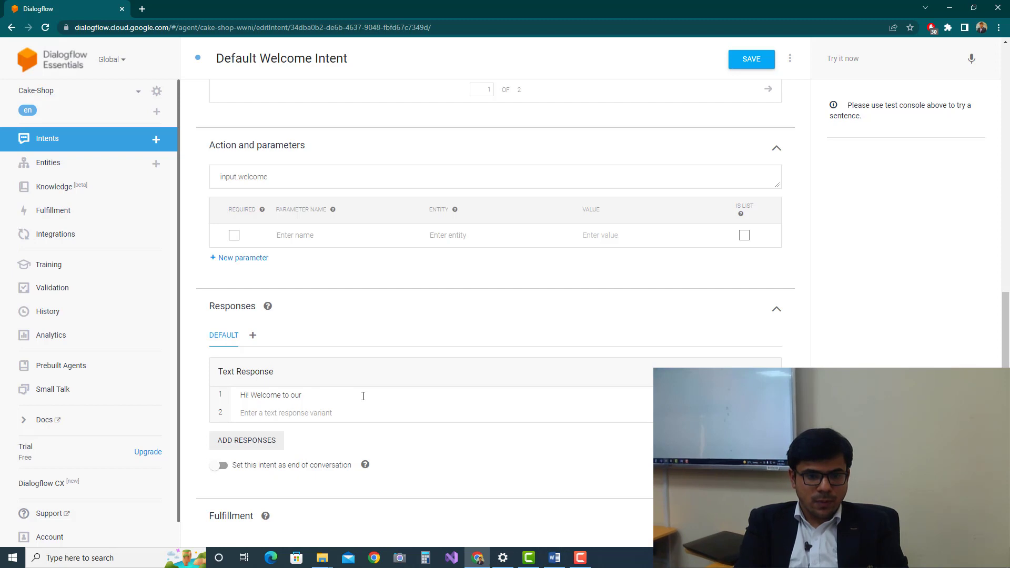
pyautogui.press('BackSpace')
pyautogui.press('BackSpace')
pyautogui.write('C')
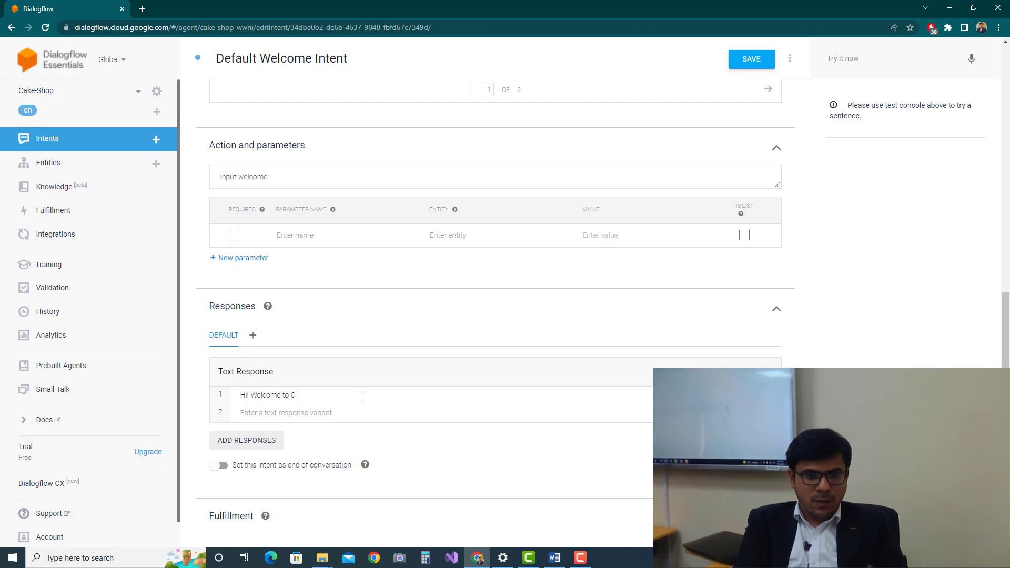
pyautogui.write('ake Shop')
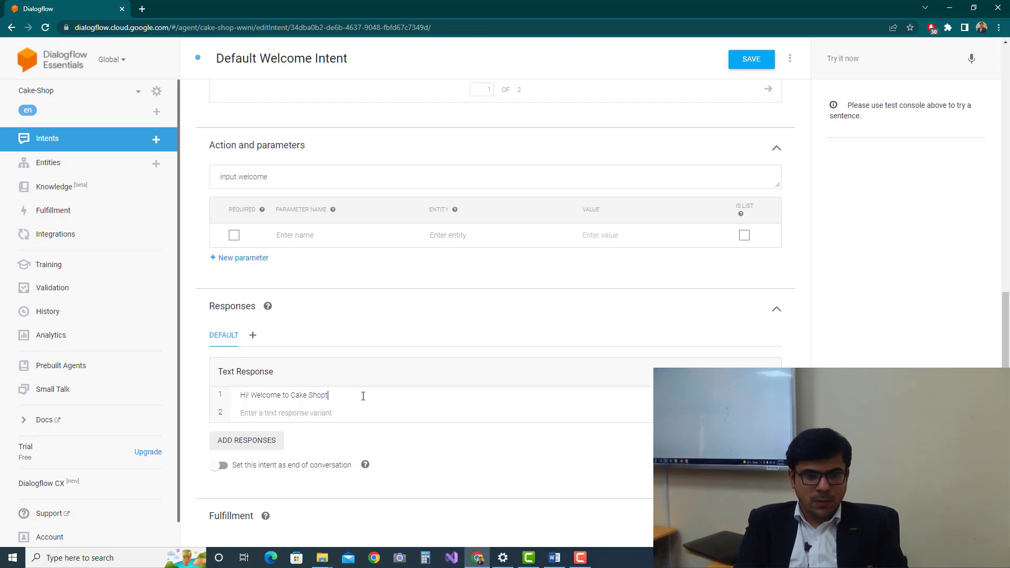
pyautogui.write('! How can ')
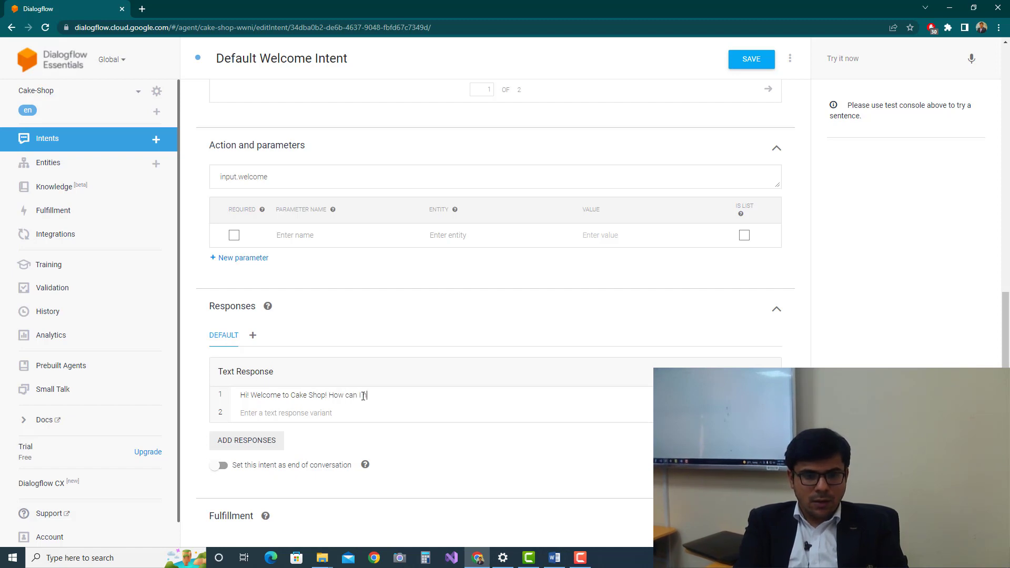
pyautogui.write('I help you?')
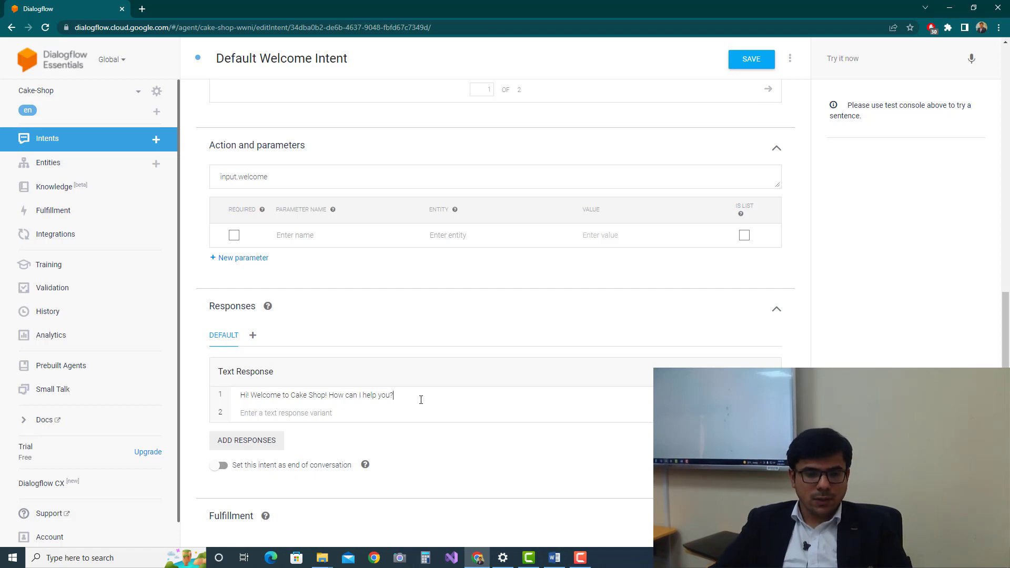
# Switch to the Welcome Intent document in Word and copy the richContent JSON block of type "chips" with the three text options.
pyautogui.click(554, 558)
pyautogui.scroll(4, 408, 257)
pyautogui.scroll(15, 408, 257)
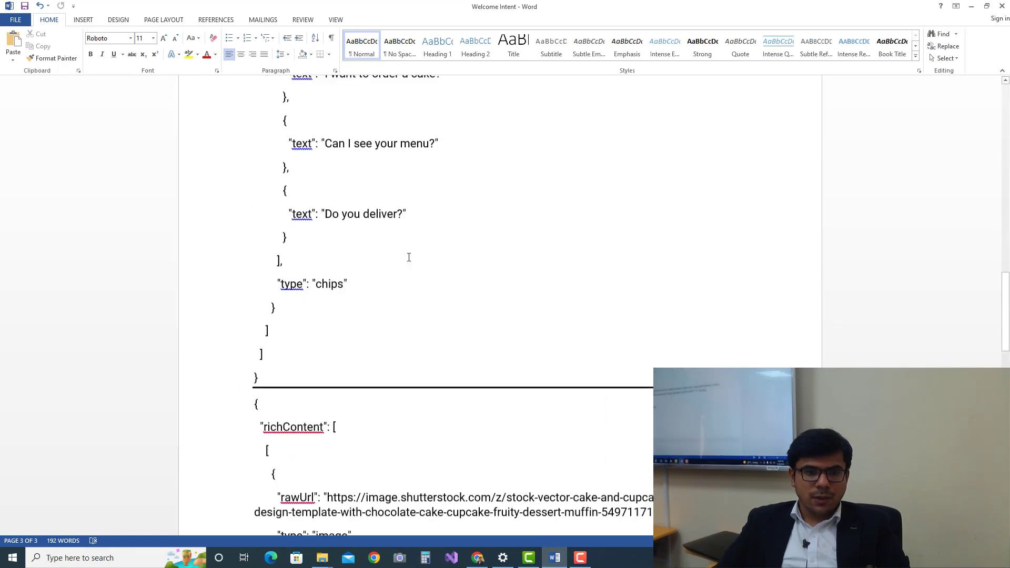
pyautogui.scroll(-3, 409, 257)
pyautogui.scroll(5, 408, 257)
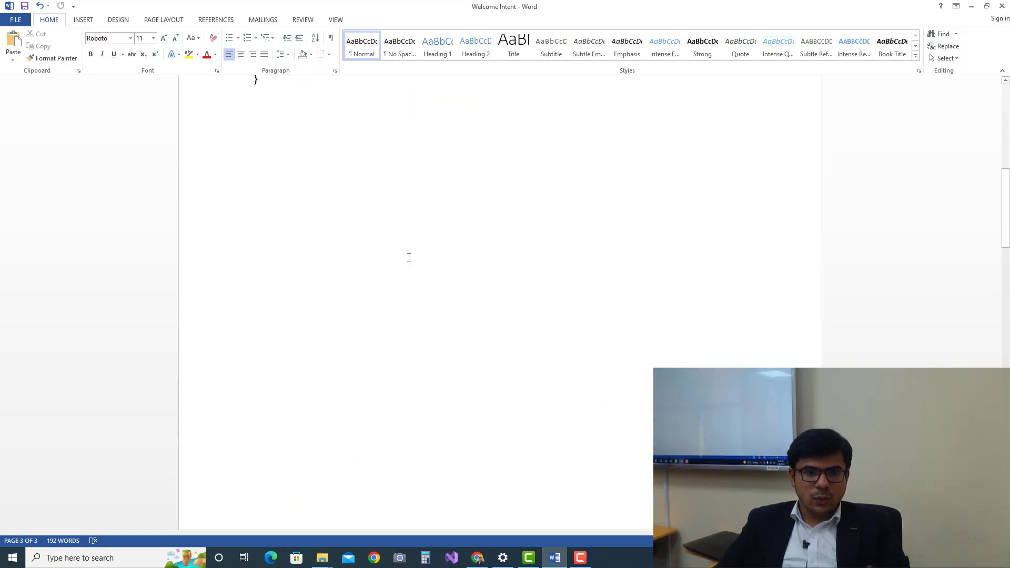
pyautogui.scroll(-6, 408, 257)
pyautogui.scroll(-5, 408, 258)
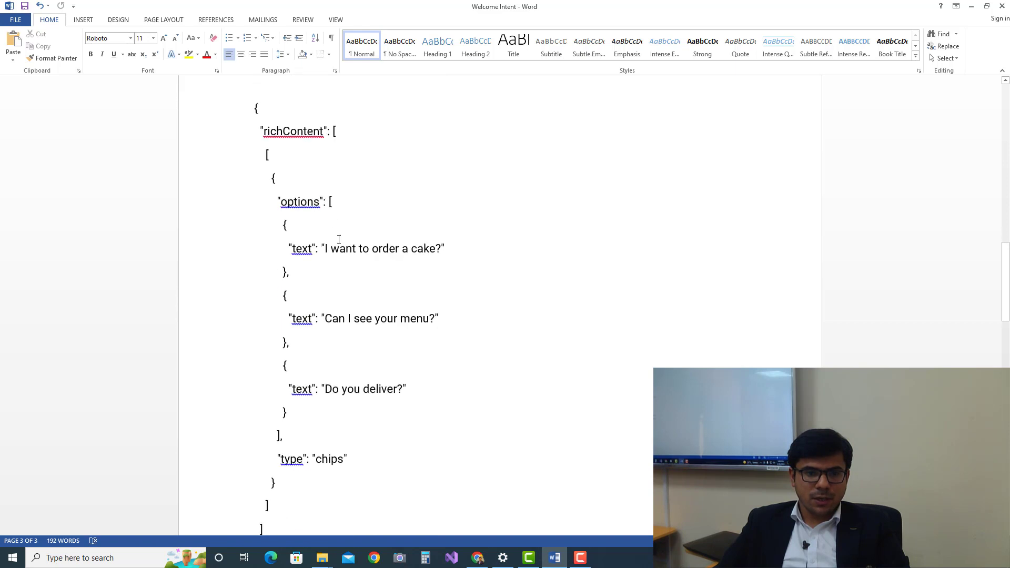
pyautogui.moveTo(255, 108); pyautogui.dragTo(259, 393)
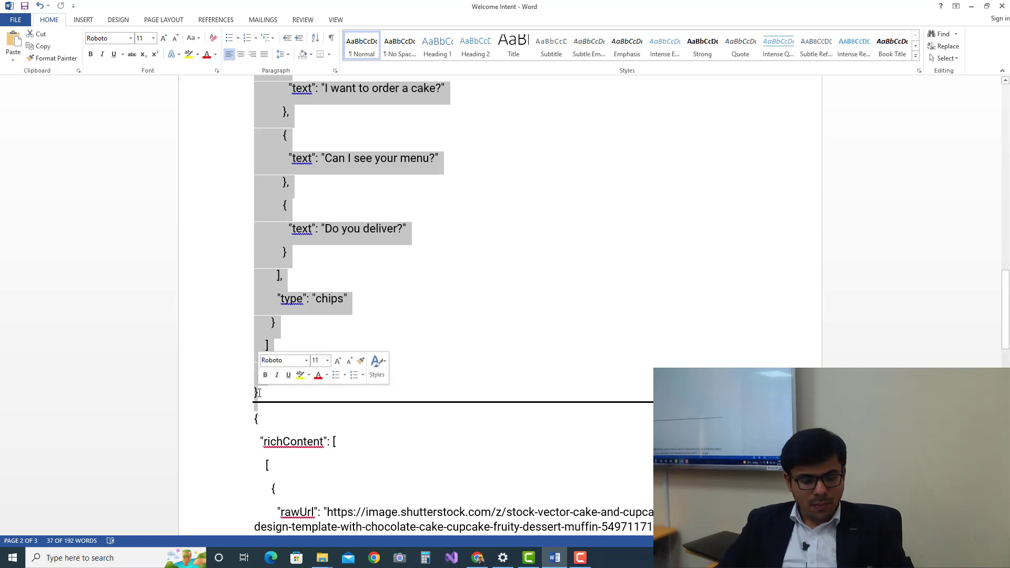
# Back in Dialogflow, add a Custom Payload response containing the copied chips JSON to the Default Welcome Intent and save the intent.
pyautogui.hotkey('alt', 'Tab')
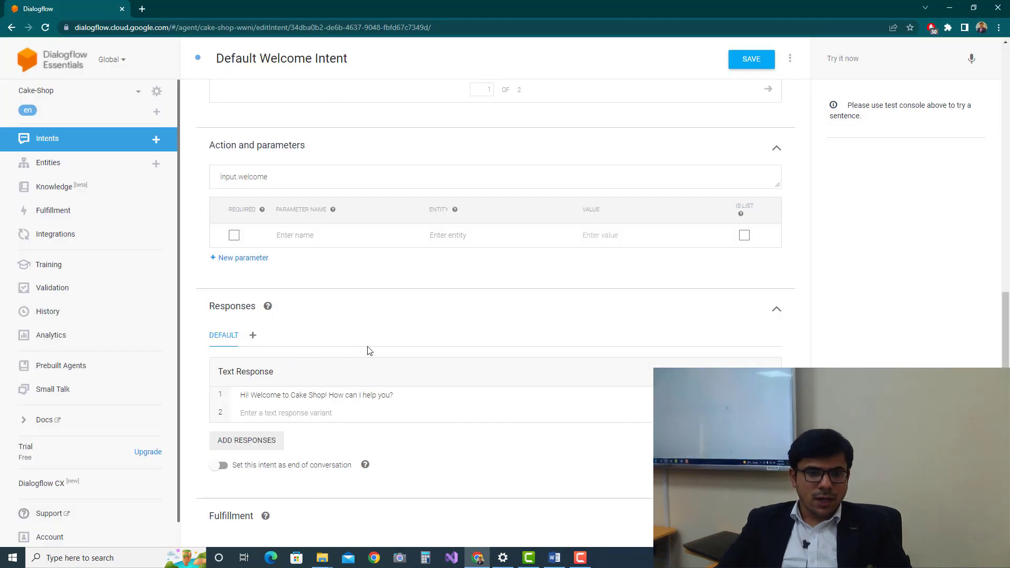
pyautogui.click(255, 440)
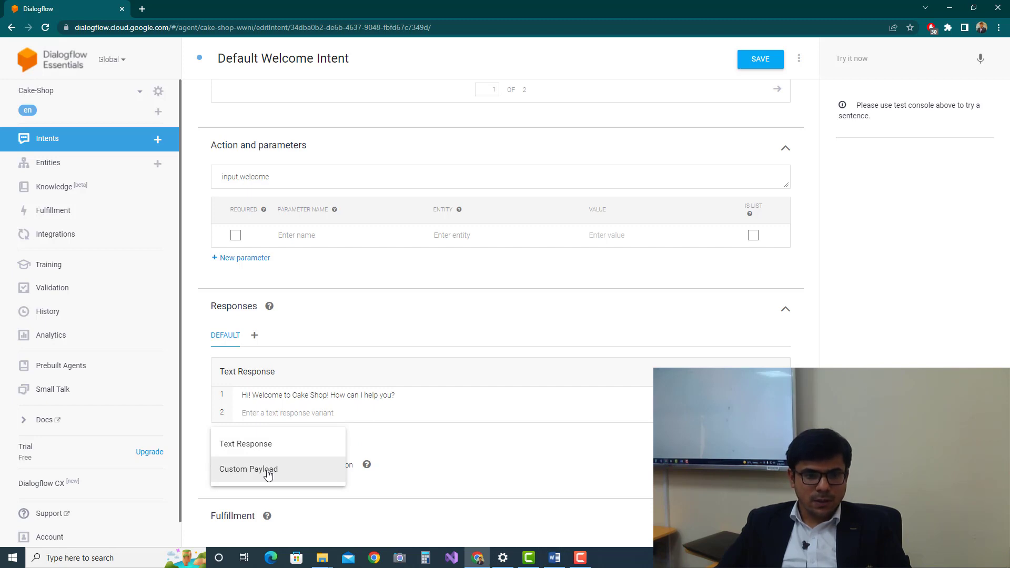
pyautogui.click(267, 471)
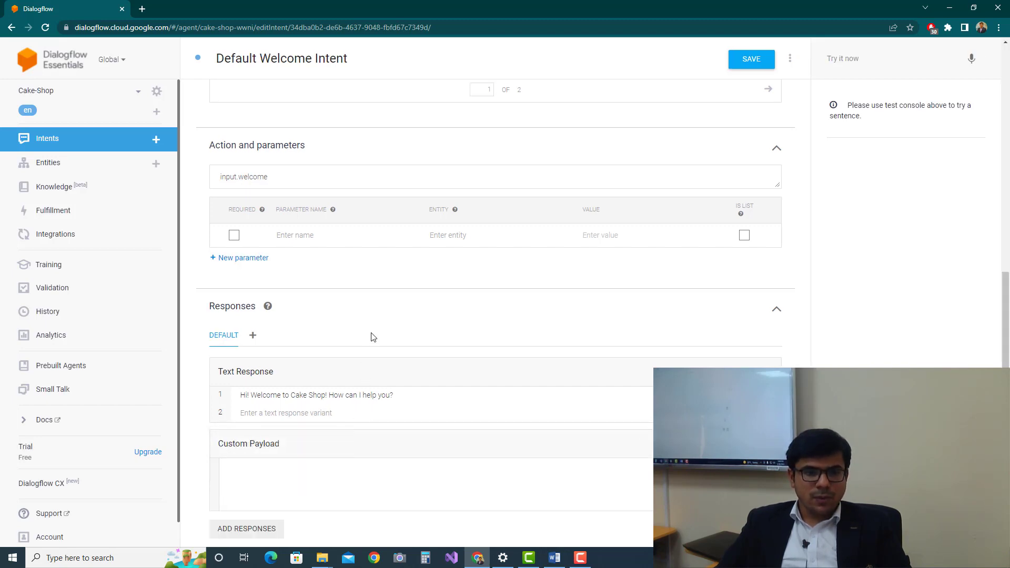
pyautogui.scroll(-2, 374, 332)
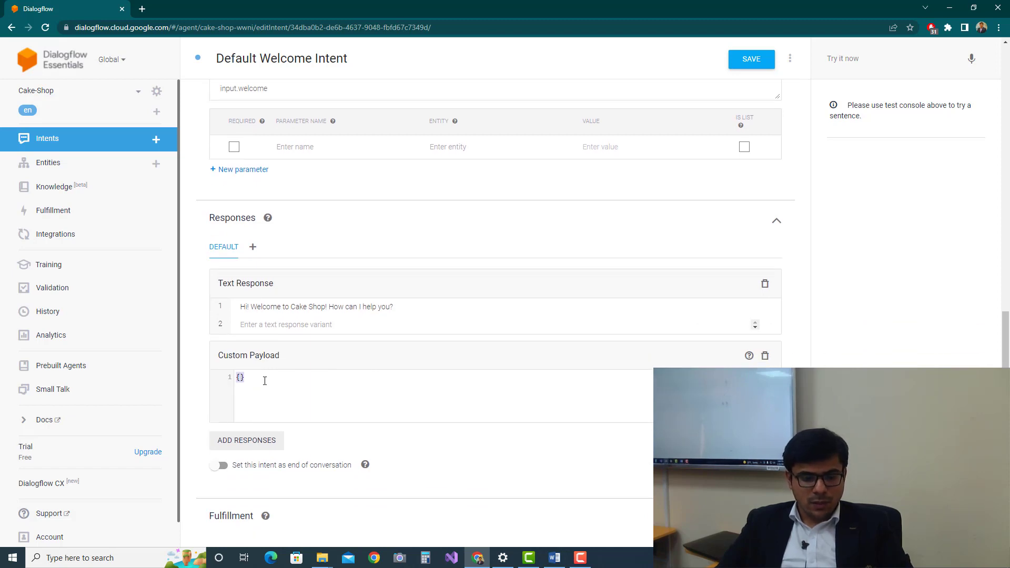
pyautogui.write('{   "richContent": [     [       {         "options": [           {             "text": "I want to order a cake?"           },           {             "text": "Can I see your menu?"           },           {             "text": "Do you deliver?"           }         ],         "type": "chips"       }     ]   ] }')
pyautogui.scroll(-2, 372, 361)
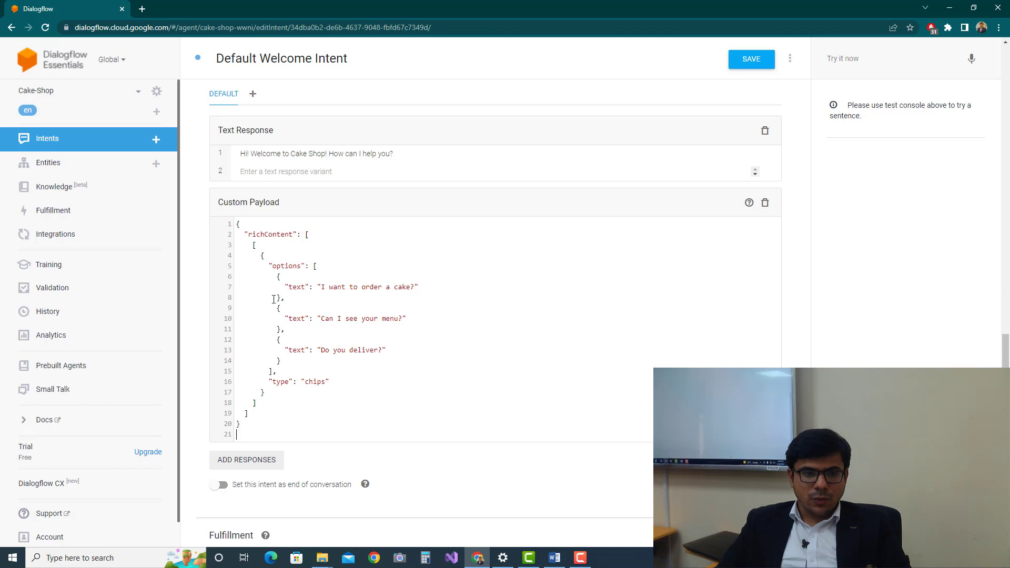
pyautogui.scroll(-1, 378, 322)
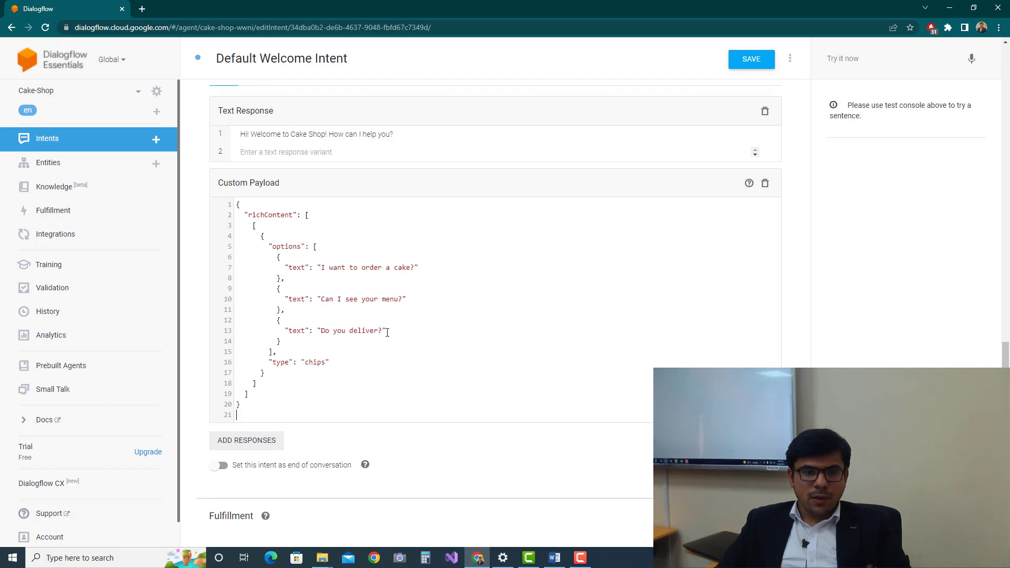
pyautogui.click(749, 62)
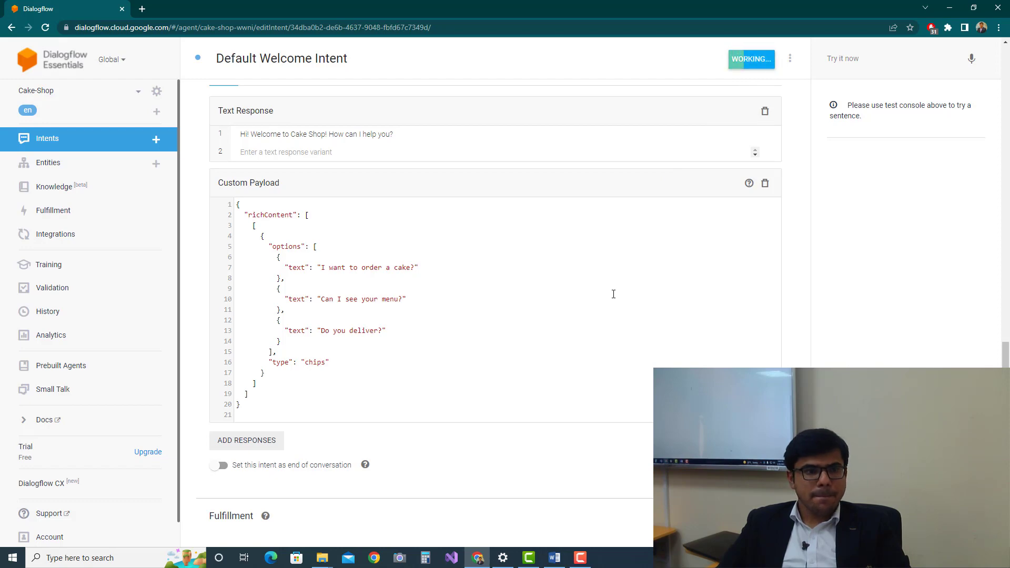
pyautogui.scroll(15, 558, 334)
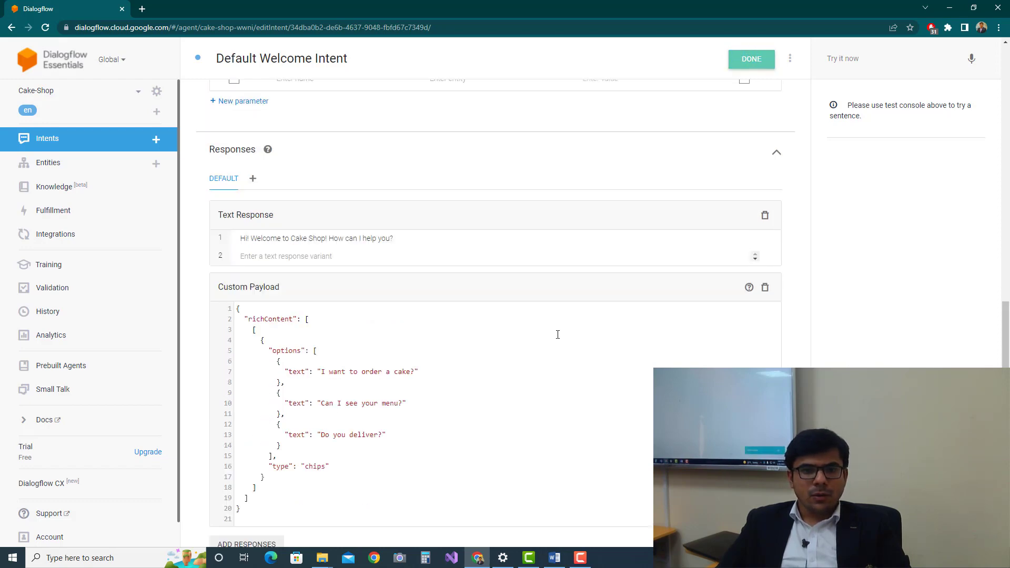
pyautogui.scroll(3, 558, 339)
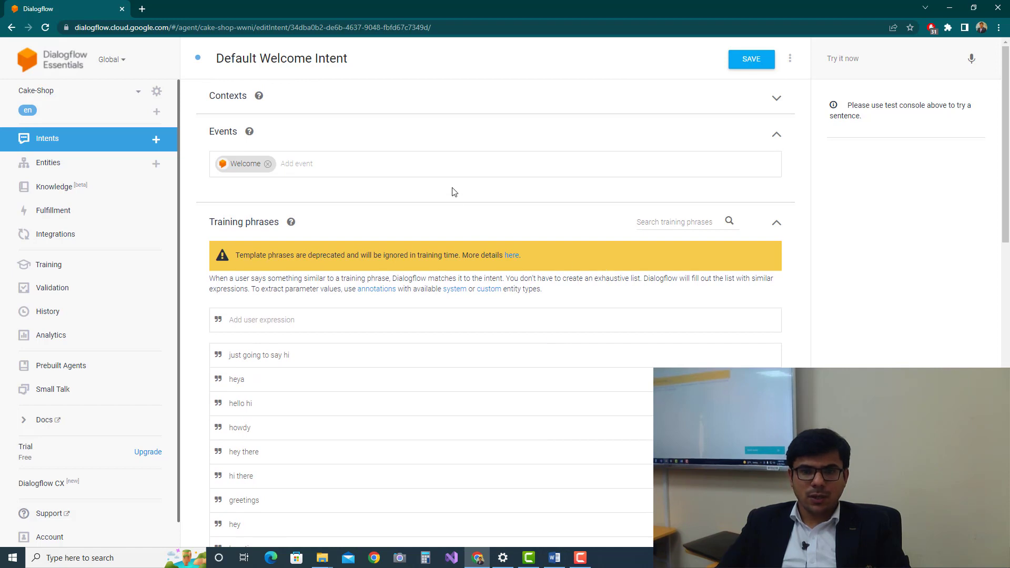
pyautogui.click(841, 57)
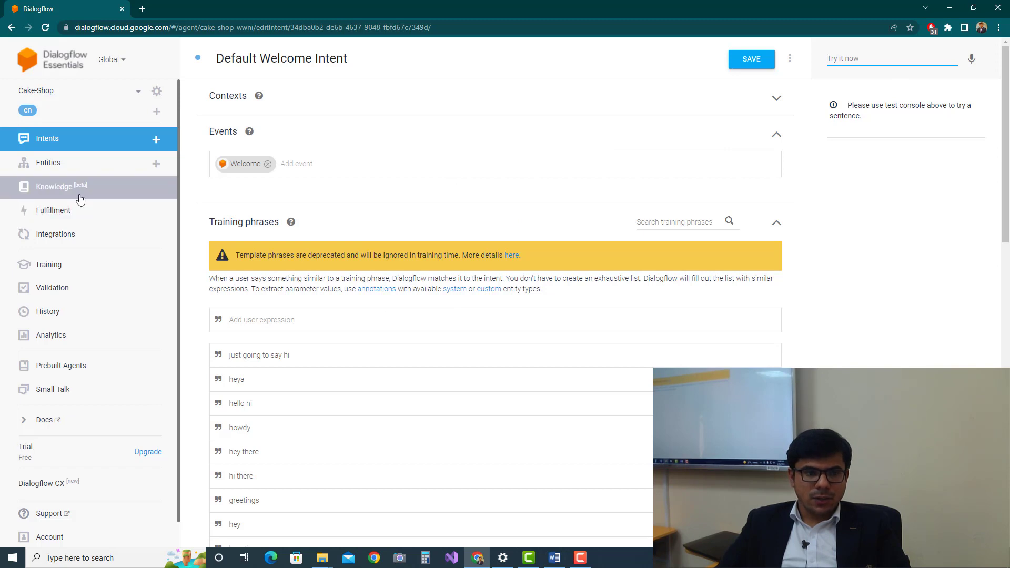
# Open the agent's Dialogflow Messenger integration and try the welcome response in the Cake-Shop chat window.
pyautogui.click(74, 236)
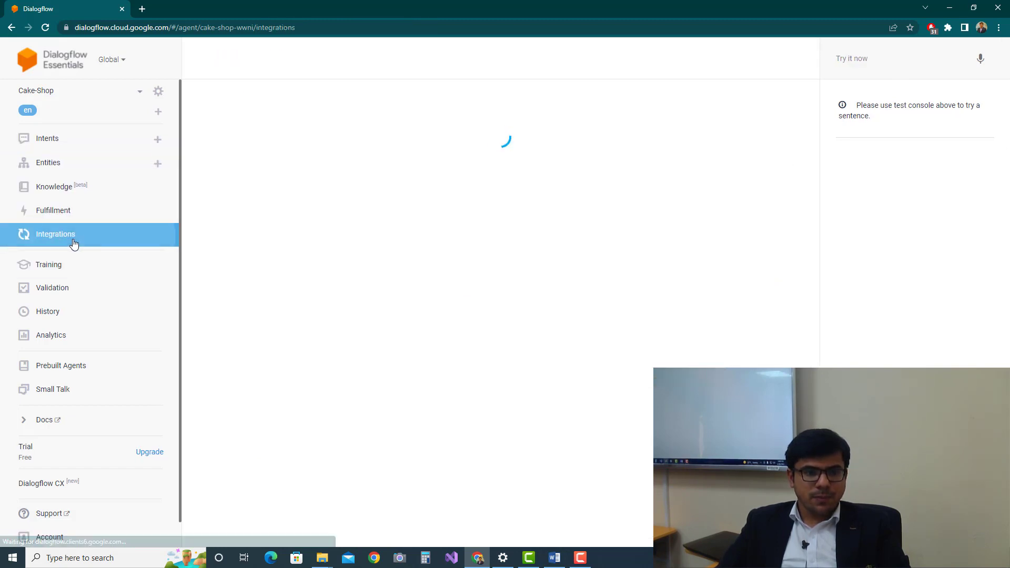
pyautogui.scroll(-6, 387, 345)
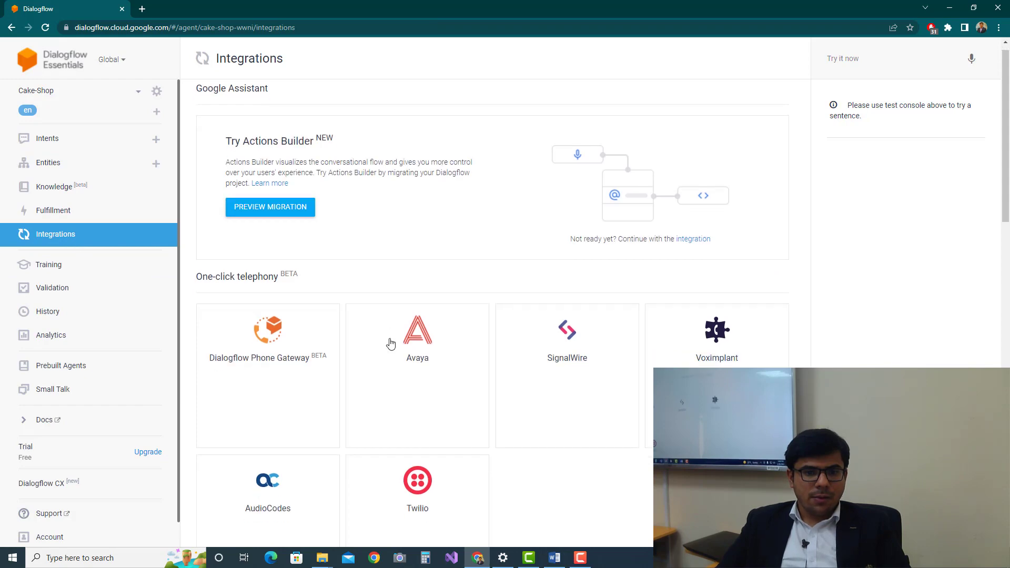
pyautogui.scroll(-3, 390, 344)
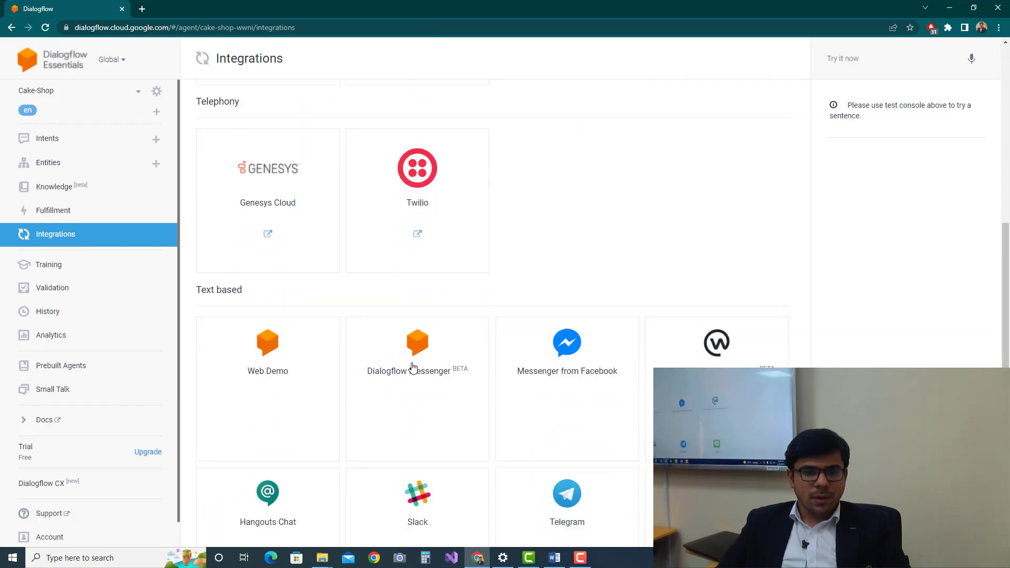
pyautogui.click(464, 374)
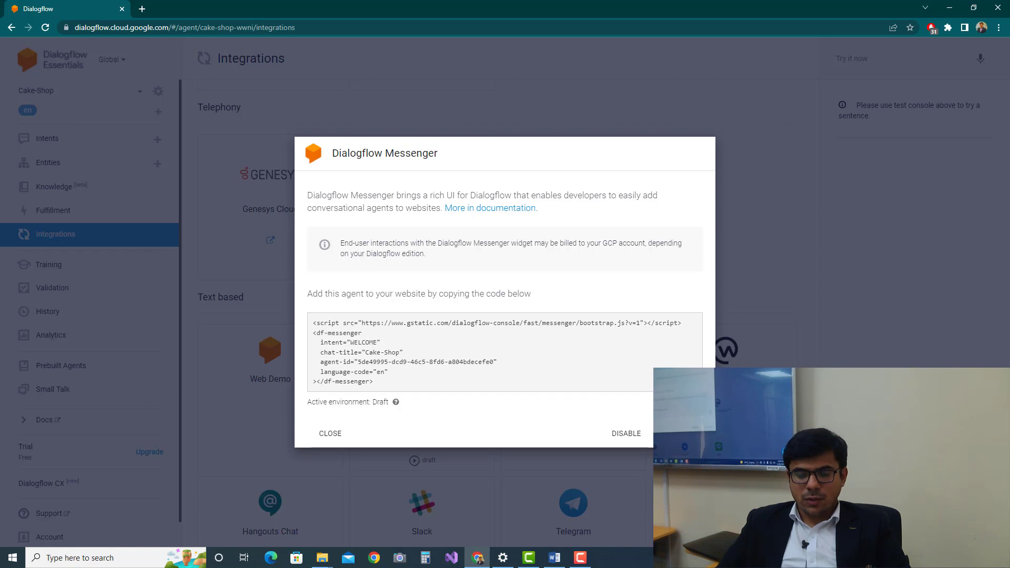
pyautogui.click(984, 522)
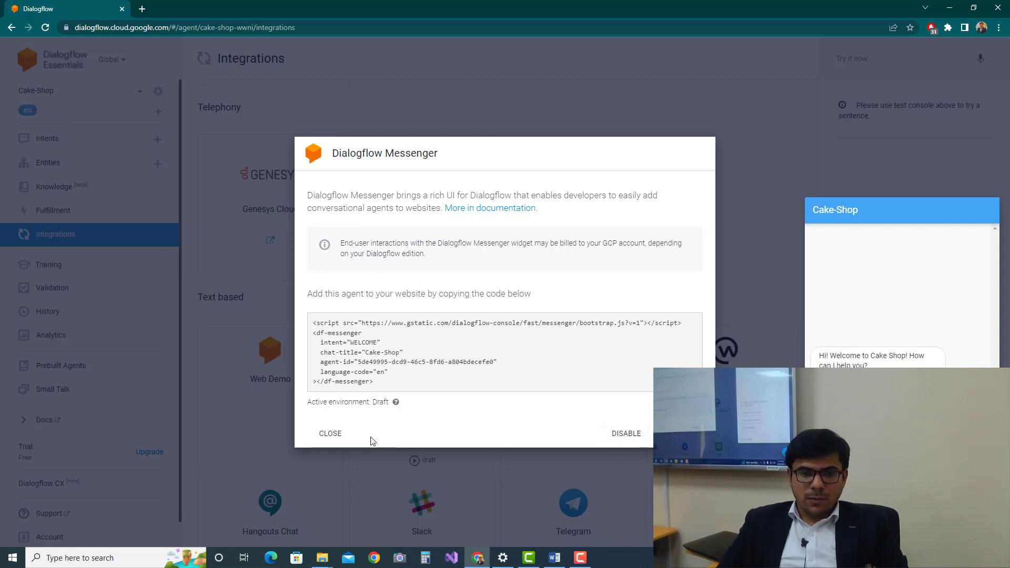
# Close the Dialogflow Messenger dialog and return to the Intents list.
pyautogui.click(326, 436)
pyautogui.scroll(10, 309, 304)
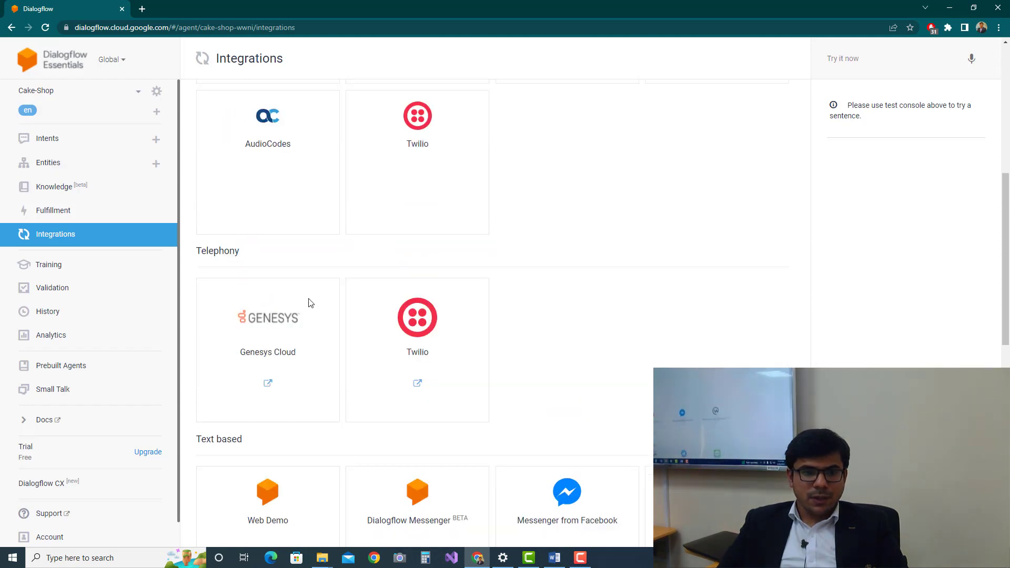
pyautogui.click(104, 148)
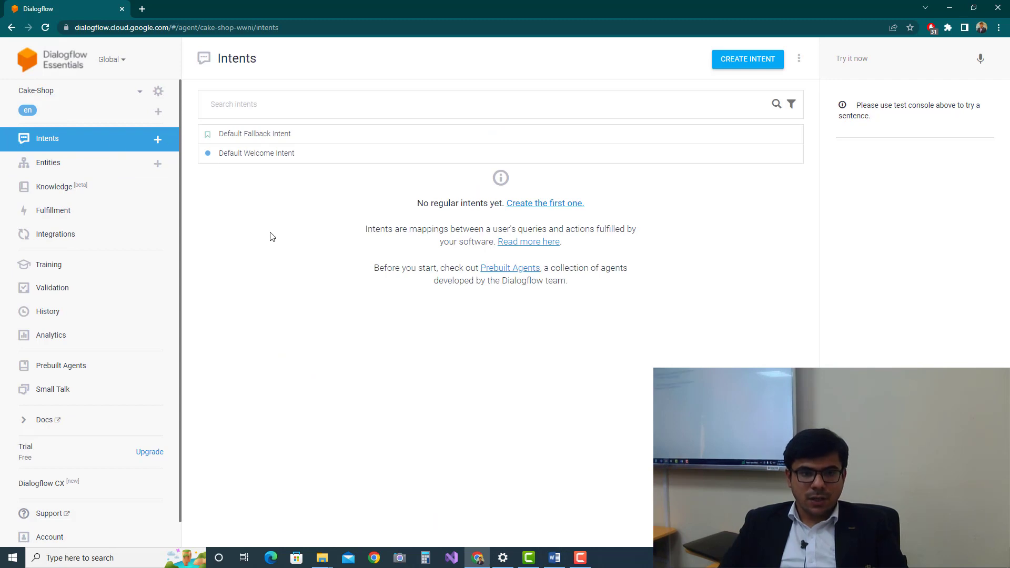
# Create a new intent and add the training phrase "I want to see menu".
pyautogui.click(750, 70)
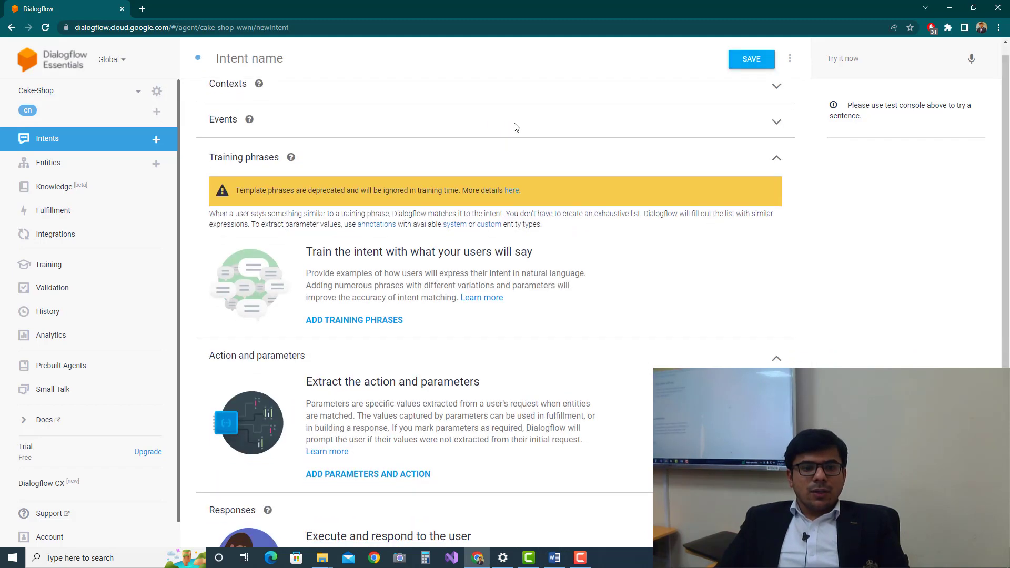
pyautogui.scroll(-1, 515, 126)
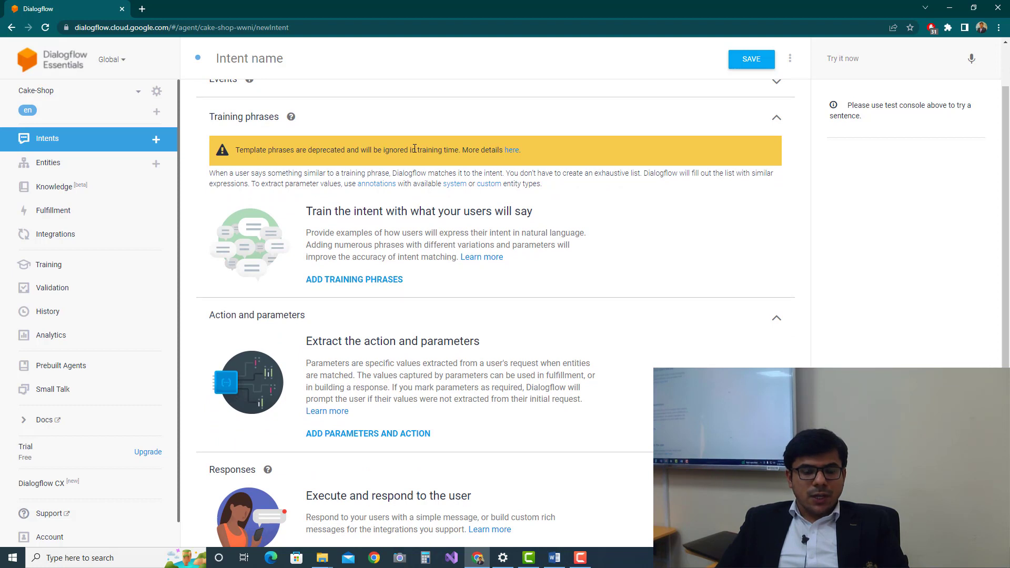
pyautogui.scroll(-1, 414, 149)
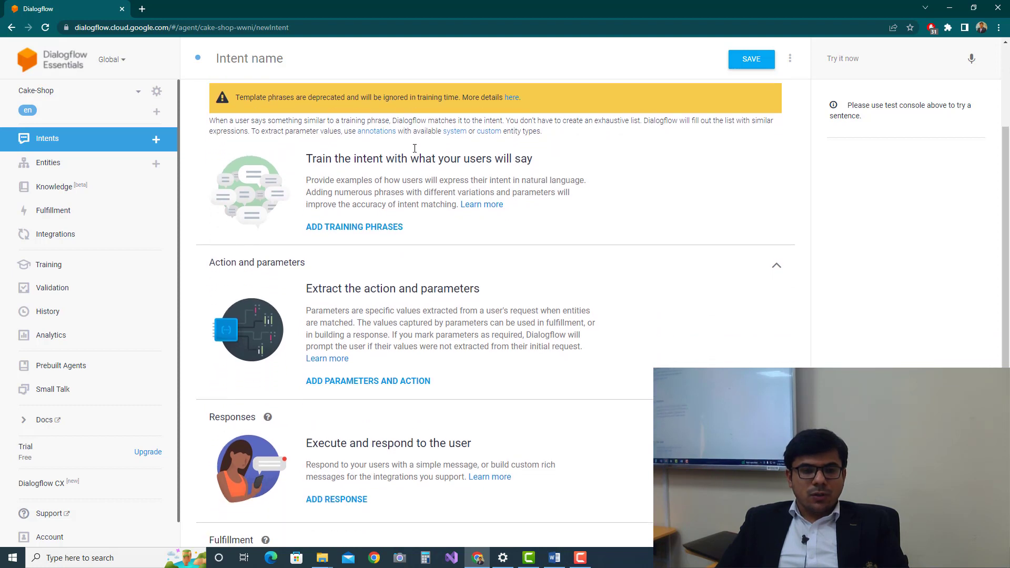
pyautogui.click(346, 228)
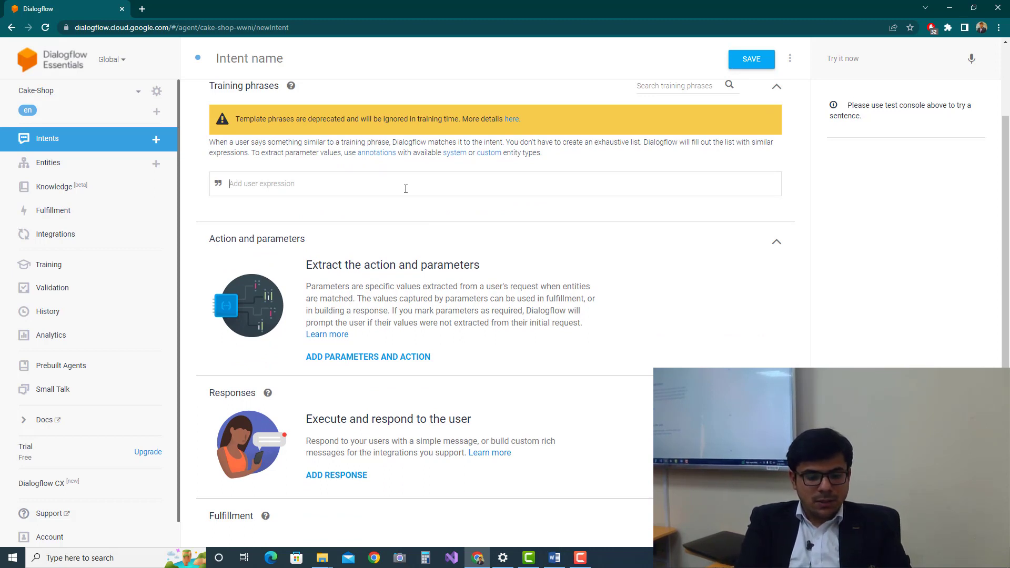
pyautogui.write('I')
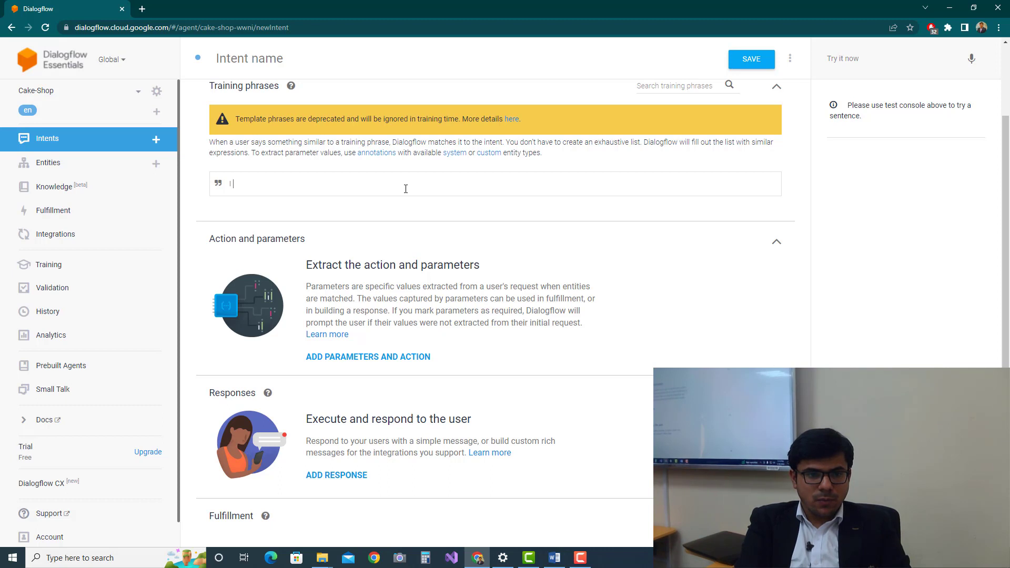
pyautogui.write(' want to ')
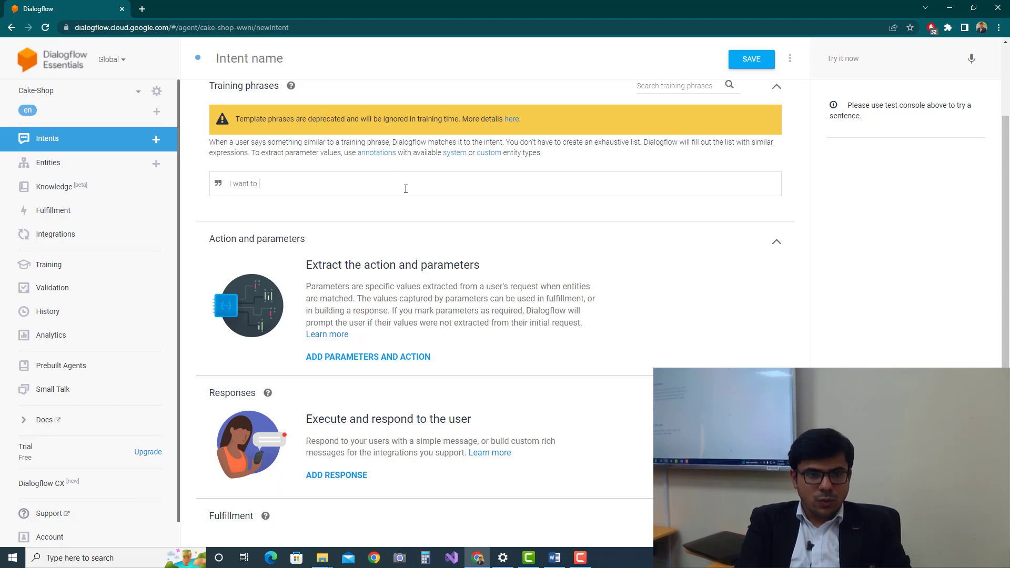
pyautogui.write('see menu')
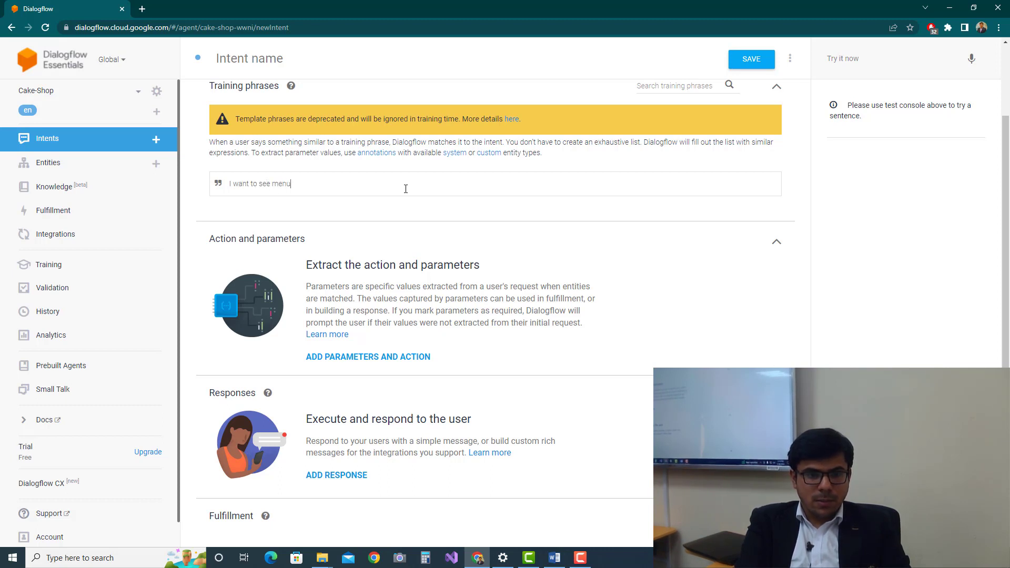
pyautogui.press('Return')
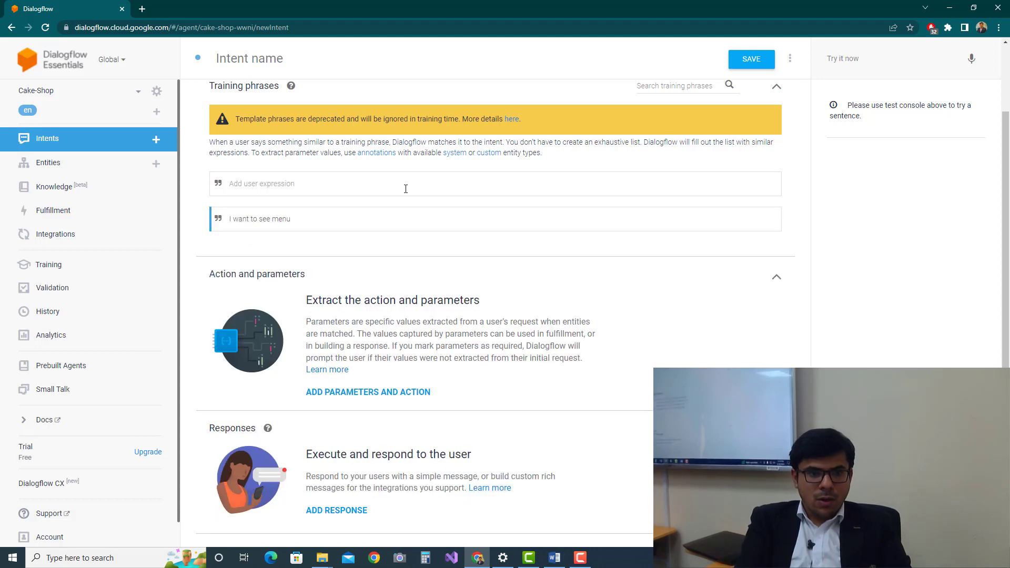
# Add two more training phrases to the new intent: "Can I see your menu" and "menu".
pyautogui.write('Can I ')
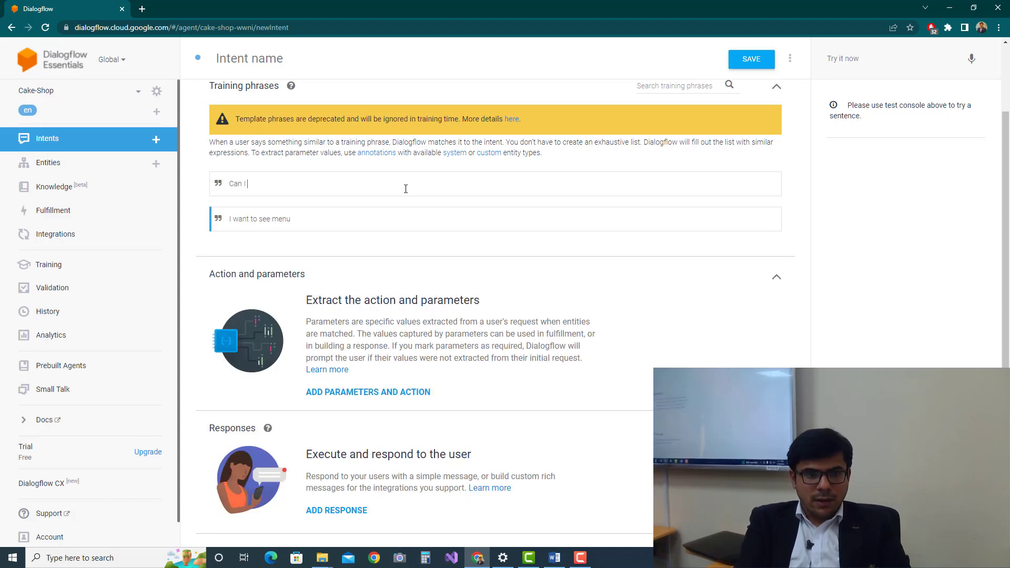
pyautogui.write('see your men')
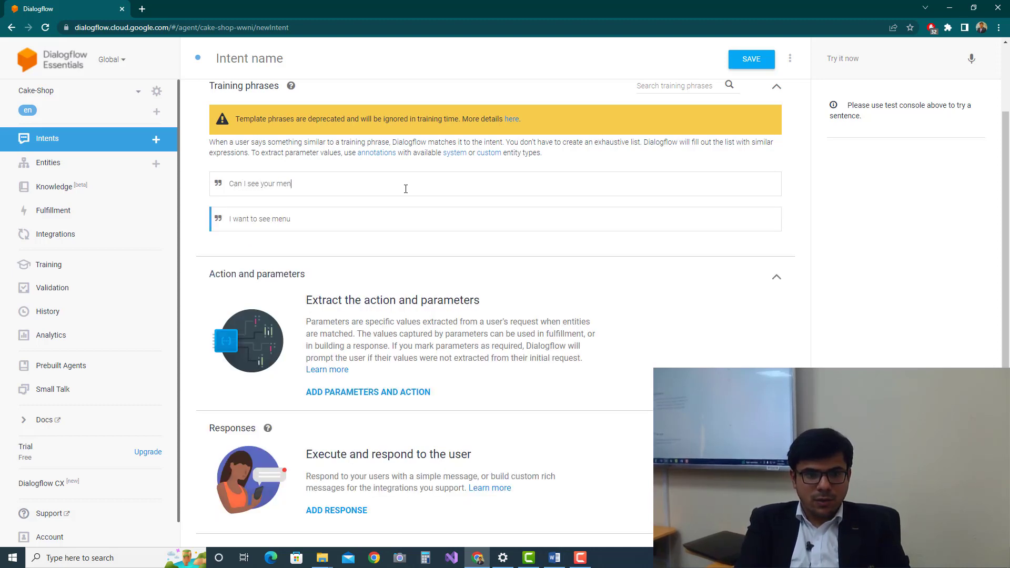
pyautogui.write('u')
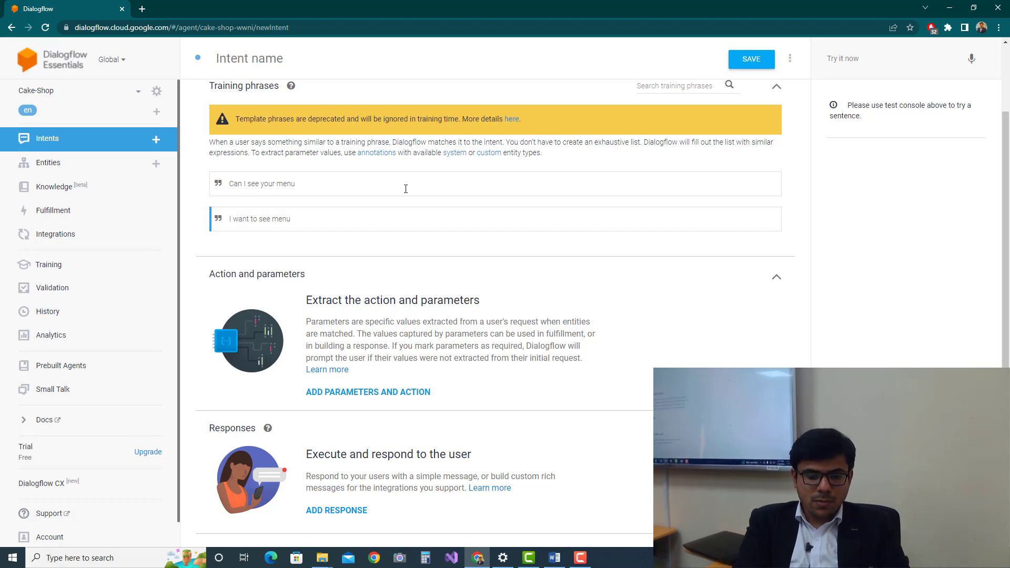
pyautogui.press('Return')
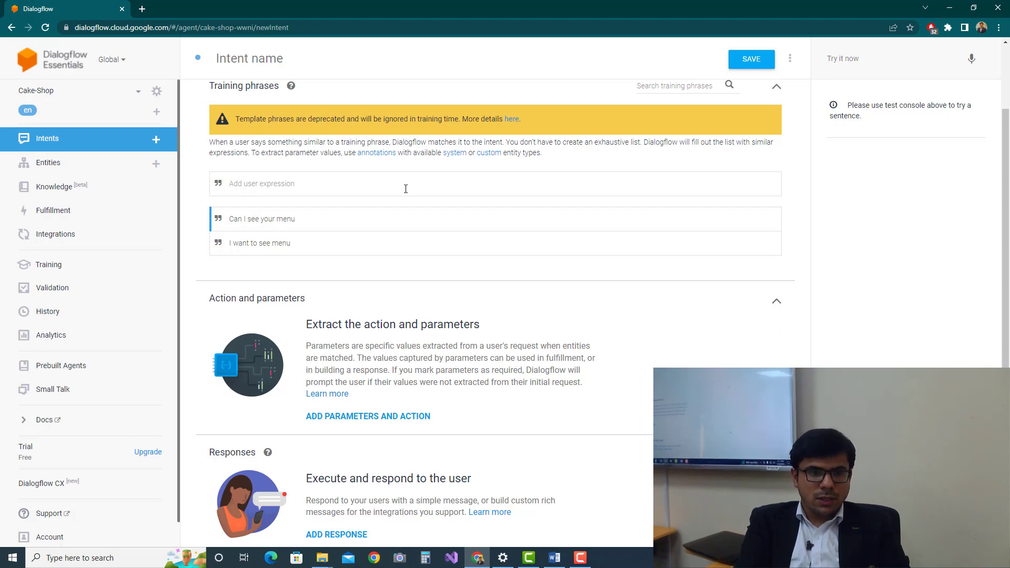
pyautogui.write('meun')
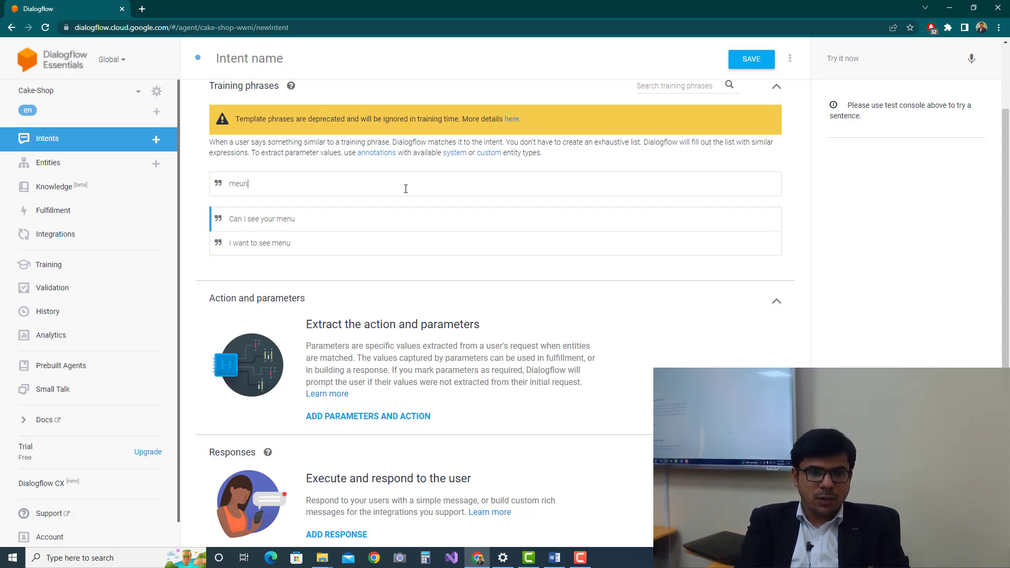
pyautogui.press('BackSpace')
pyautogui.press('BackSpace')
pyautogui.write('nu')
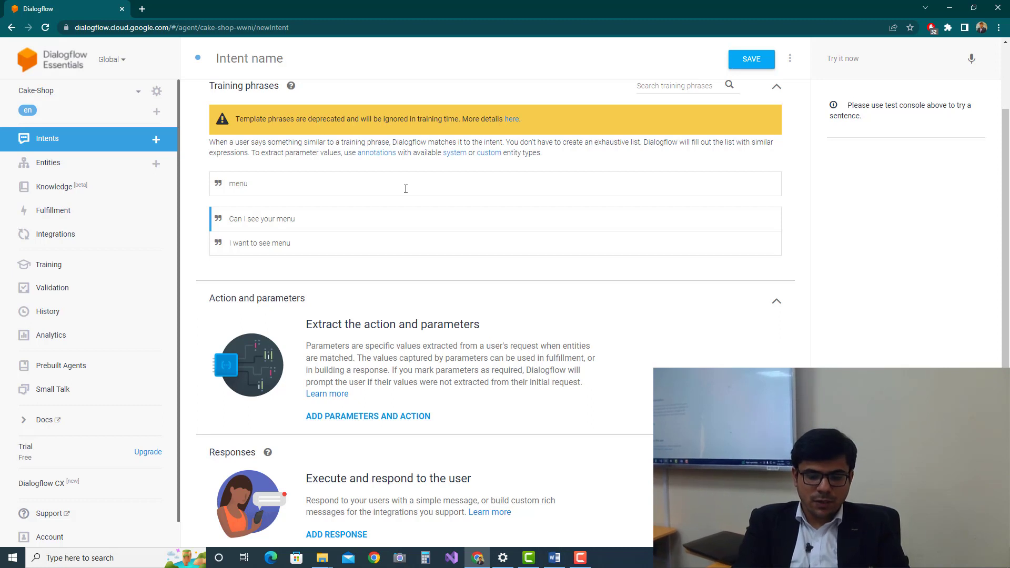
pyautogui.press('Return')
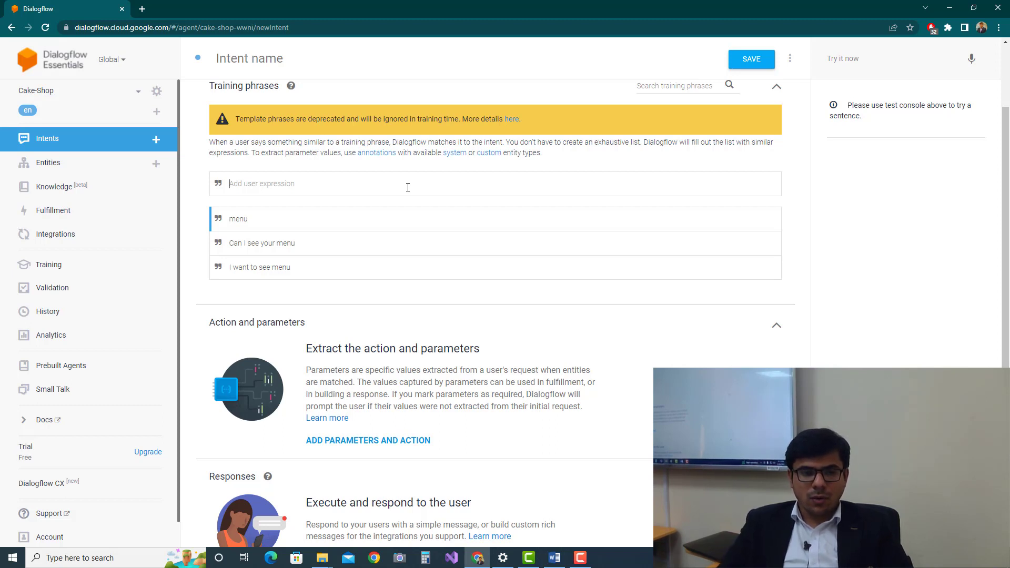
pyautogui.click(409, 185)
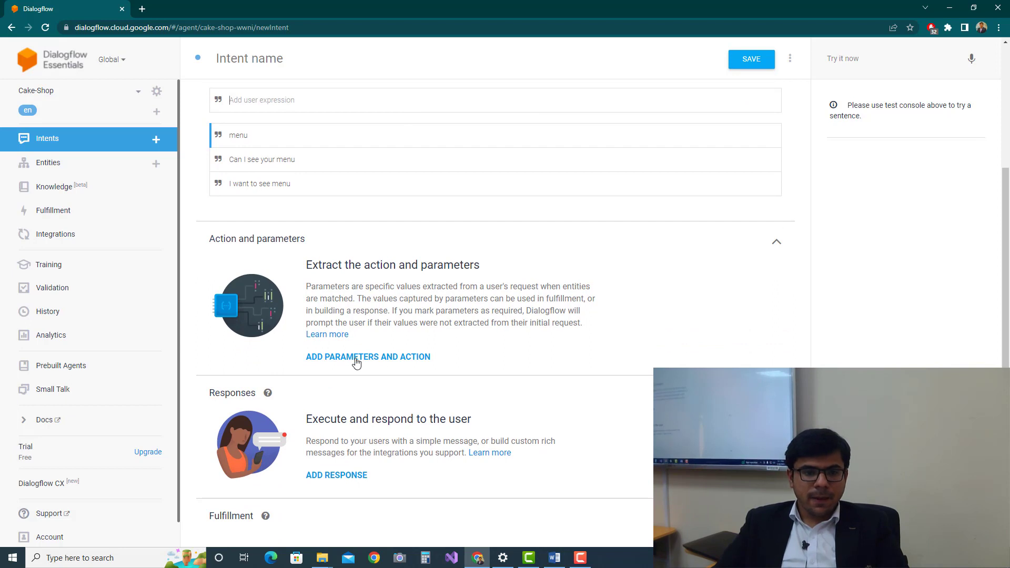
# Add a text response to the new intent reading "Here is our Menu!".
pyautogui.click(336, 476)
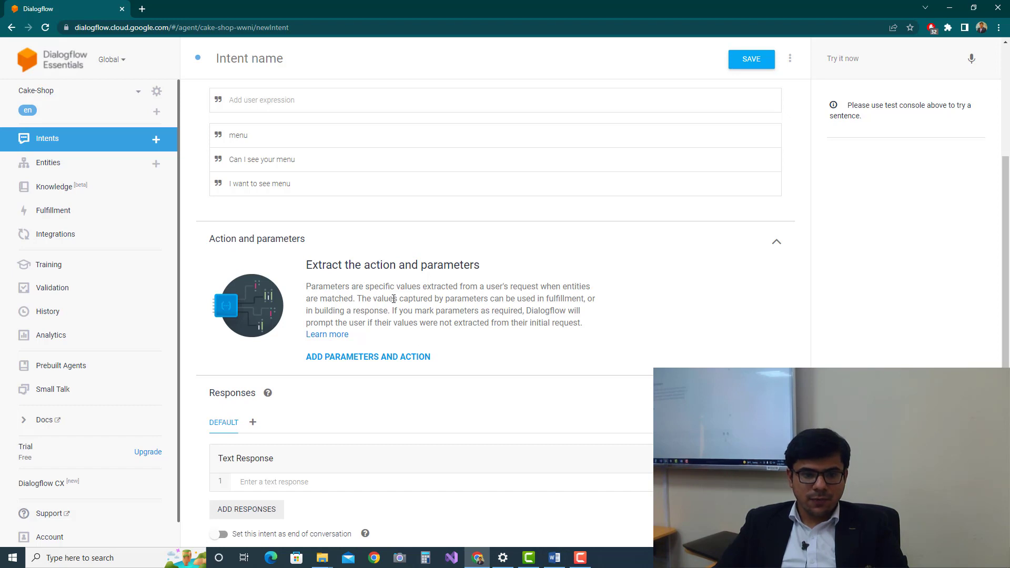
pyautogui.scroll(-1, 570, 271)
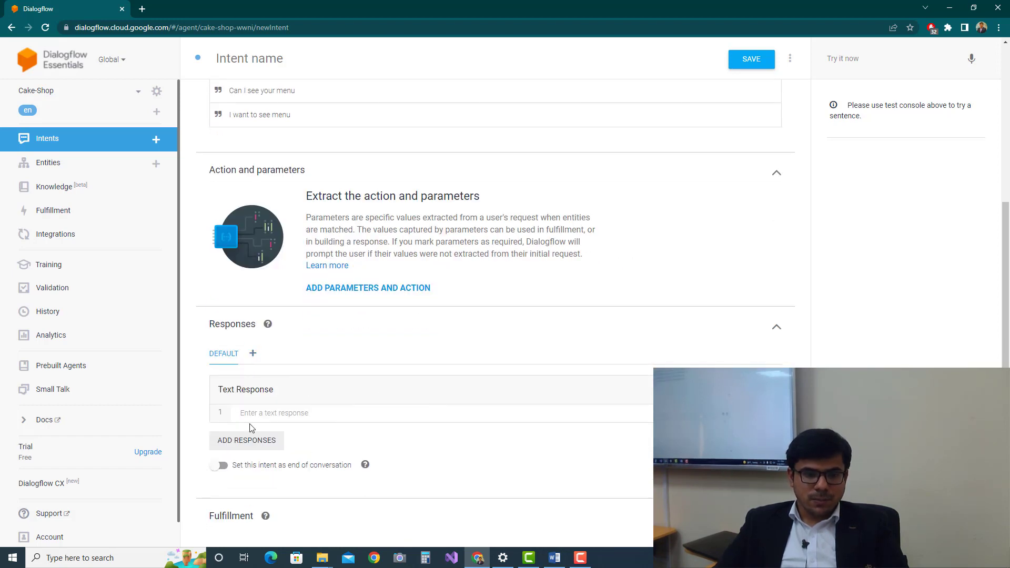
pyautogui.click(281, 412)
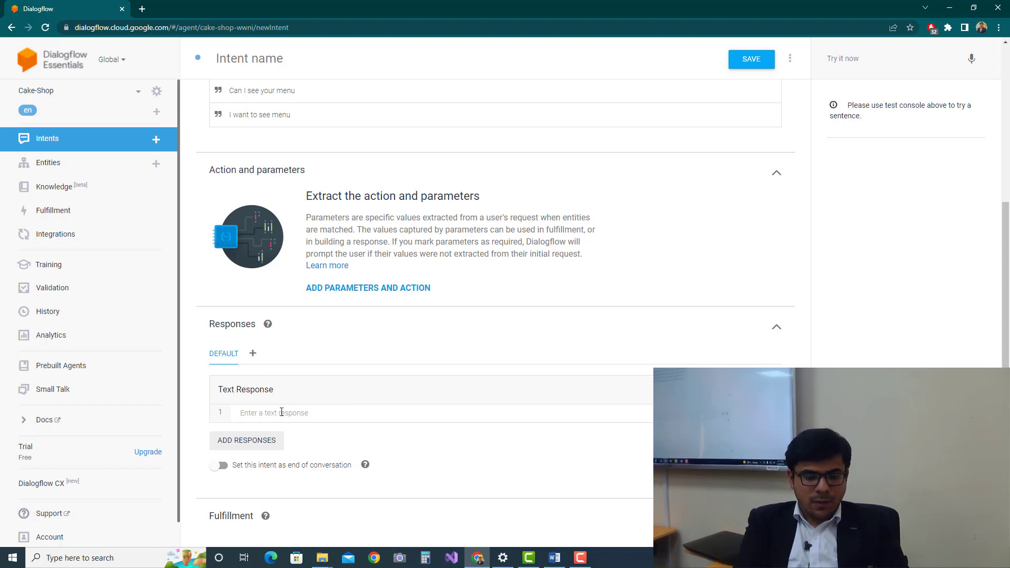
pyautogui.write('Here ')
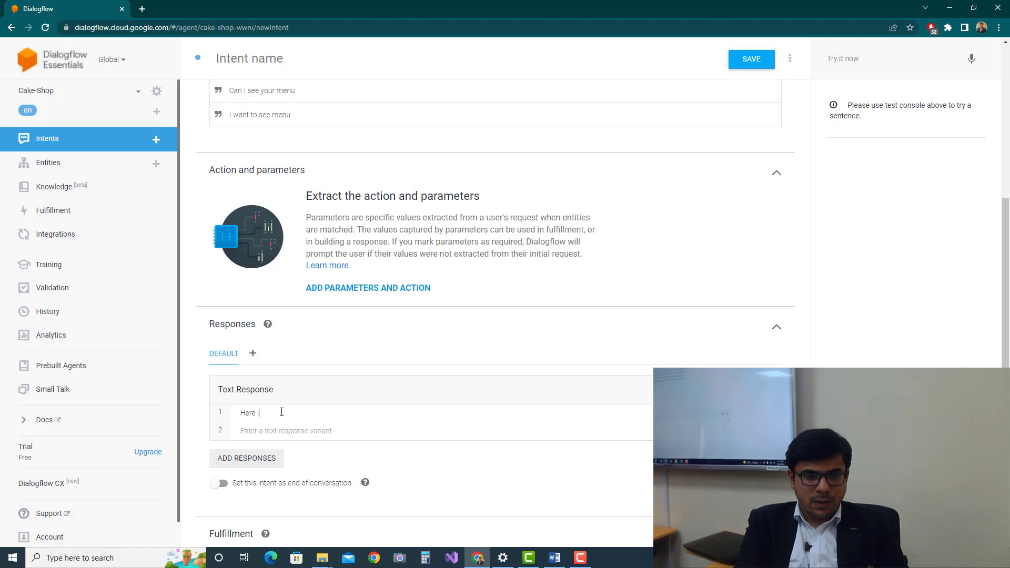
pyautogui.write('is our Menu!')
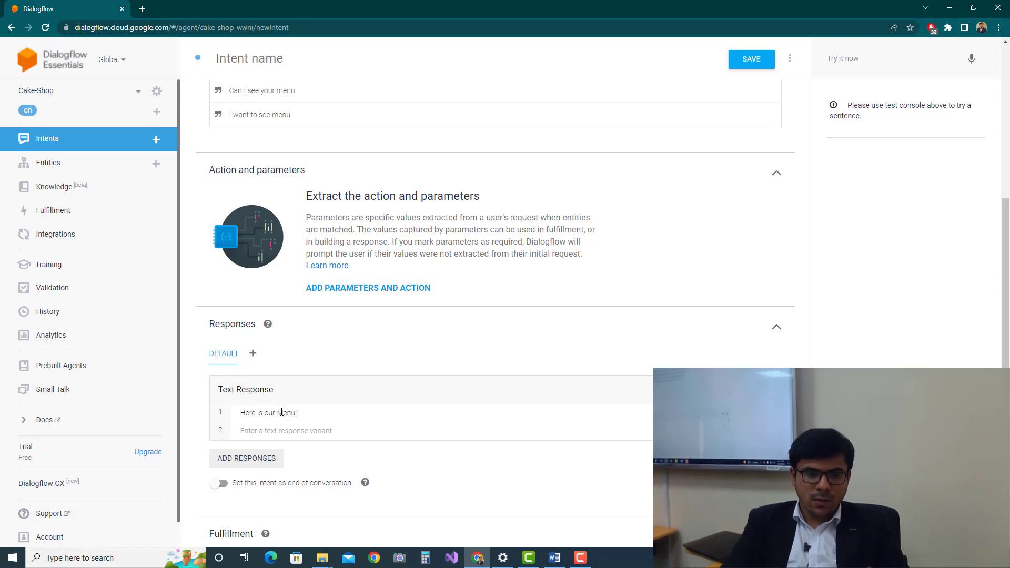
# Add a Custom Payload response below the text response and clear its default braces.
pyautogui.click(252, 468)
pyautogui.click(269, 488)
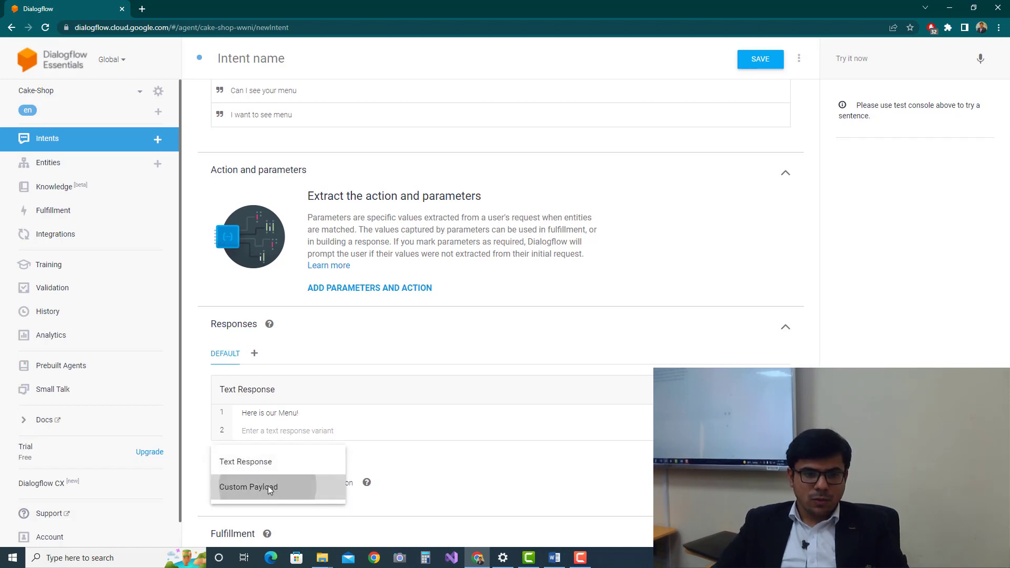
pyautogui.scroll(-2, 337, 442)
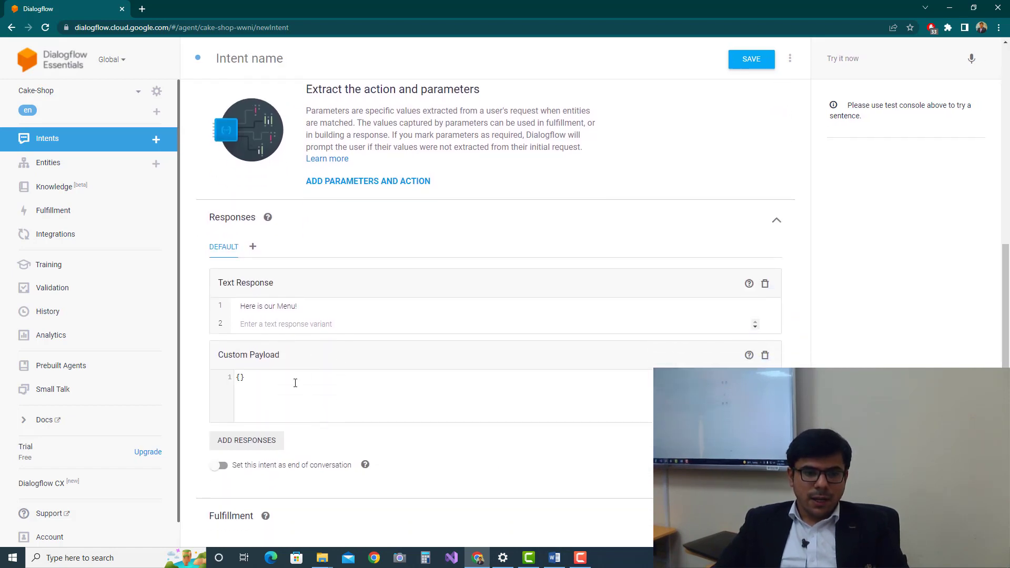
pyautogui.click(238, 382)
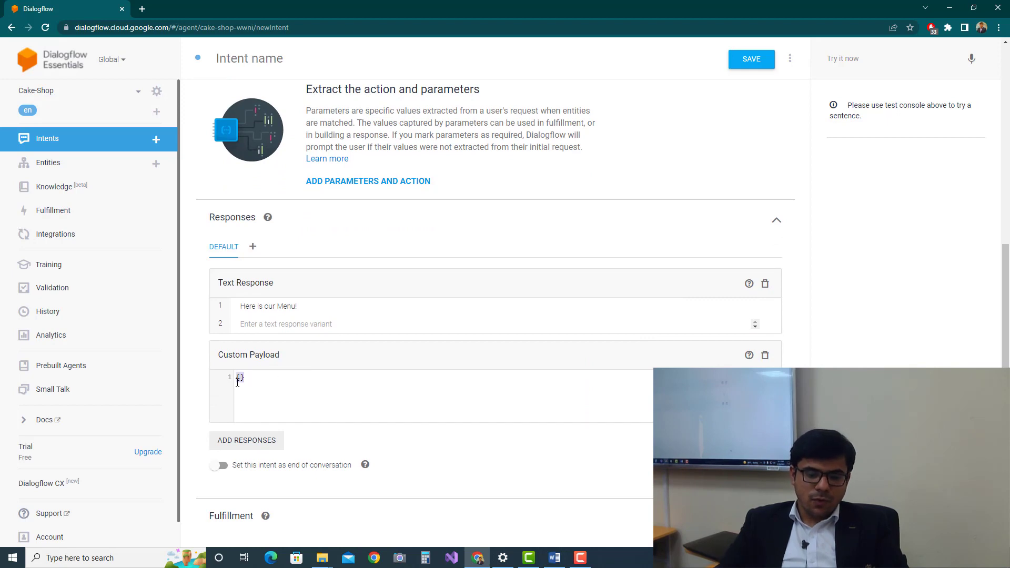
pyautogui.press('BackSpace')
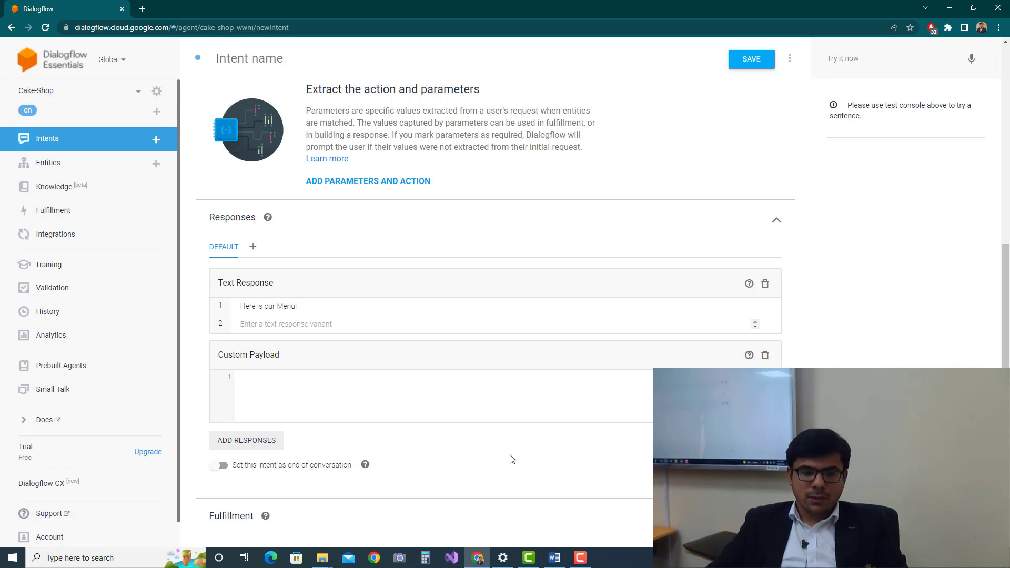
# Switch to the Welcome Intent document in Word and copy the richContent JSON block of type "image", including its outer braces.
pyautogui.click(554, 557)
pyautogui.scroll(-1, 495, 358)
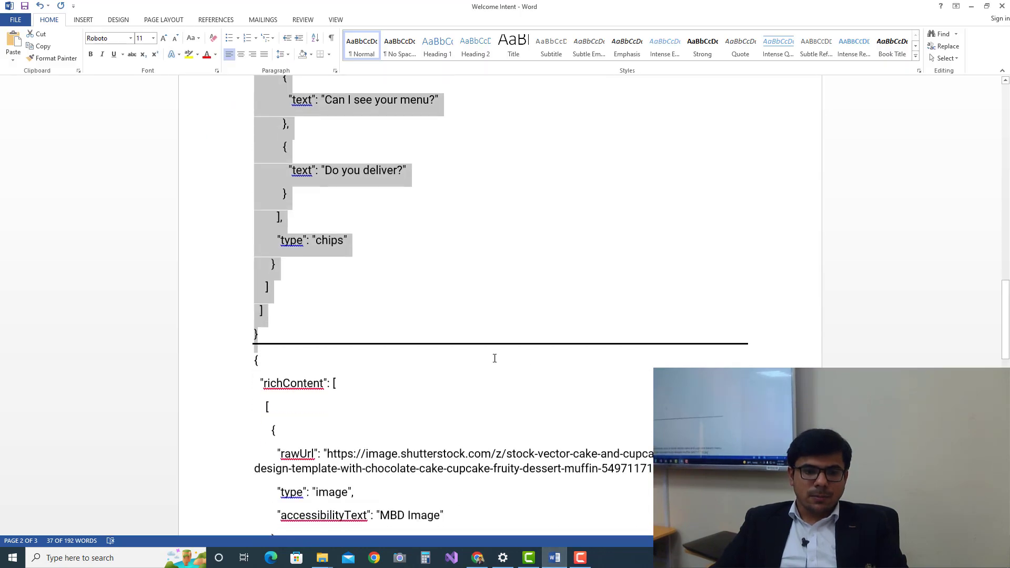
pyautogui.scroll(-10, 495, 359)
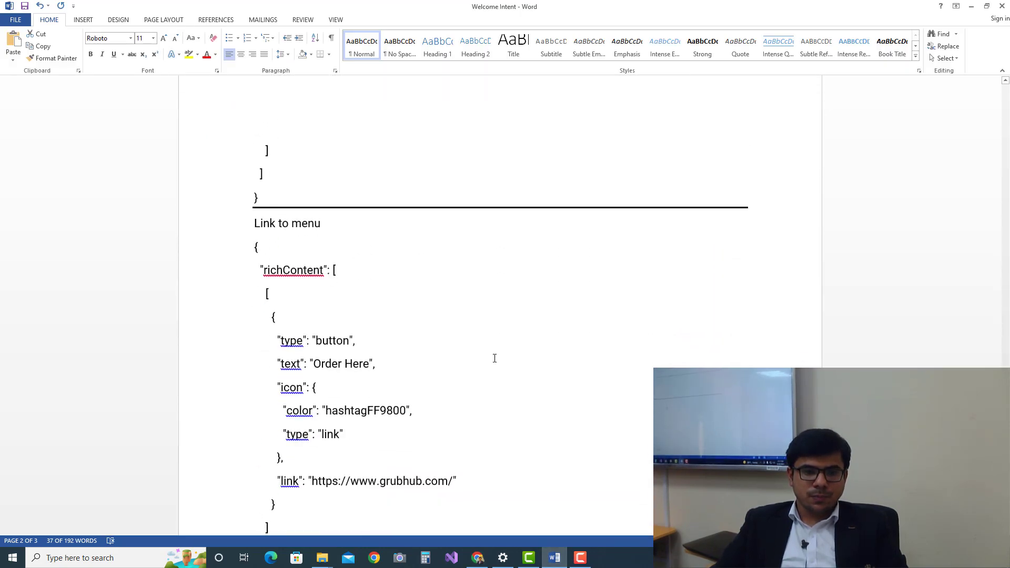
pyautogui.scroll(-2, 494, 358)
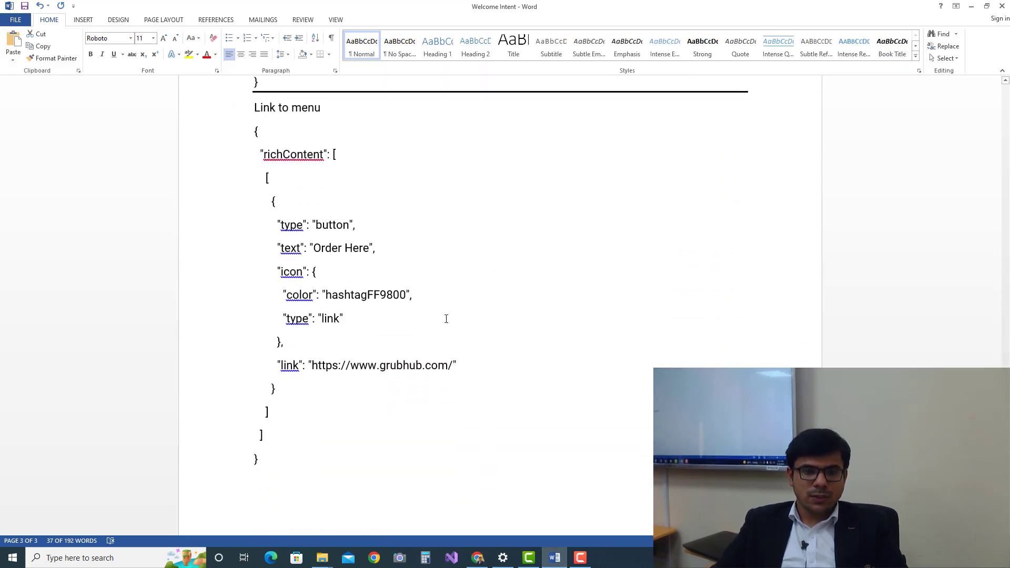
pyautogui.scroll(-4, 446, 319)
pyautogui.scroll(7, 446, 318)
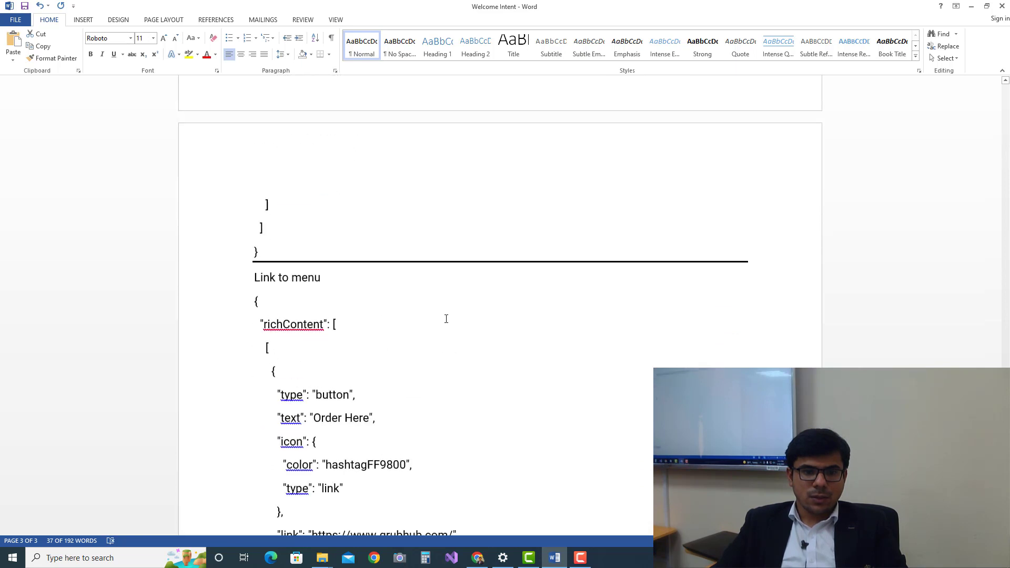
pyautogui.scroll(8, 446, 319)
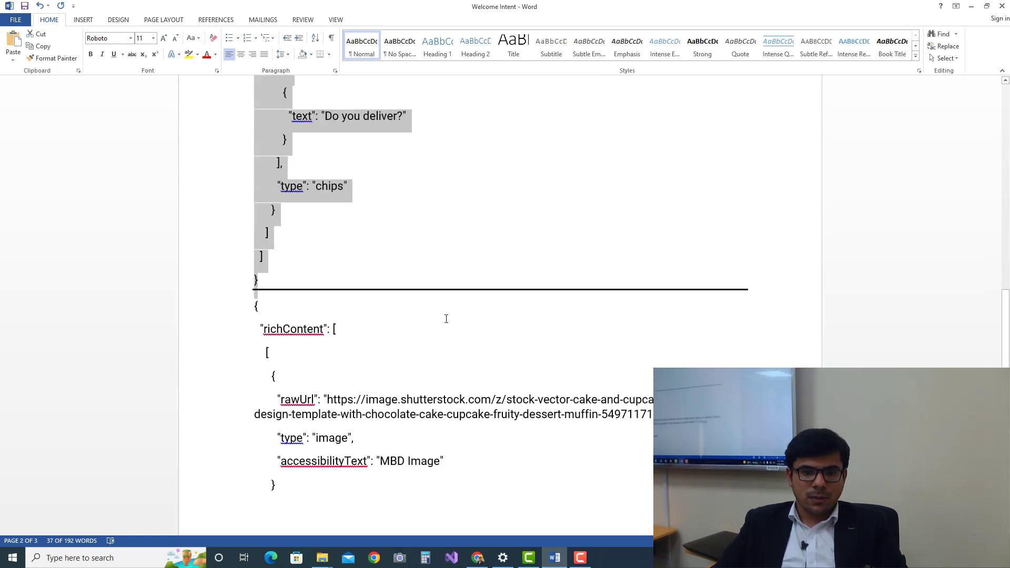
pyautogui.scroll(-1, 446, 318)
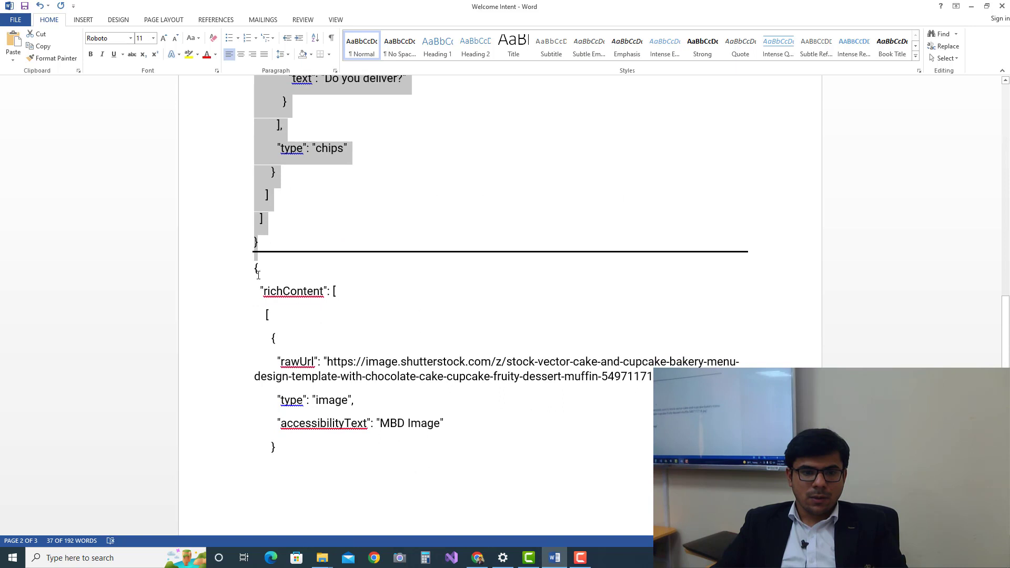
pyautogui.moveTo(258, 270); pyautogui.dragTo(258, 331)
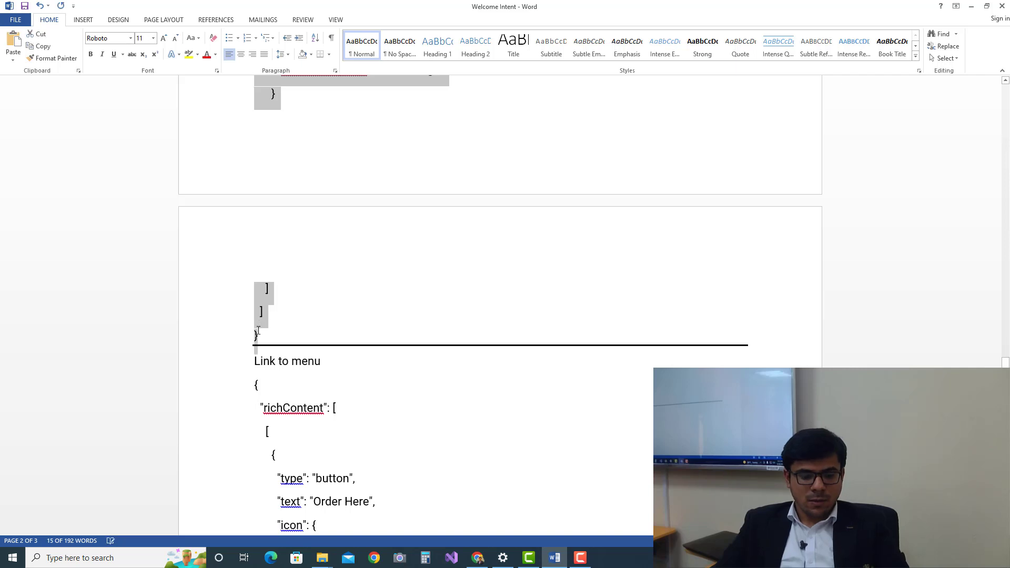
# Back in Dialogflow, paste the copied image JSON with the cake menu URL into the empty Custom Payload.
pyautogui.hotkey('alt', 'Tab')
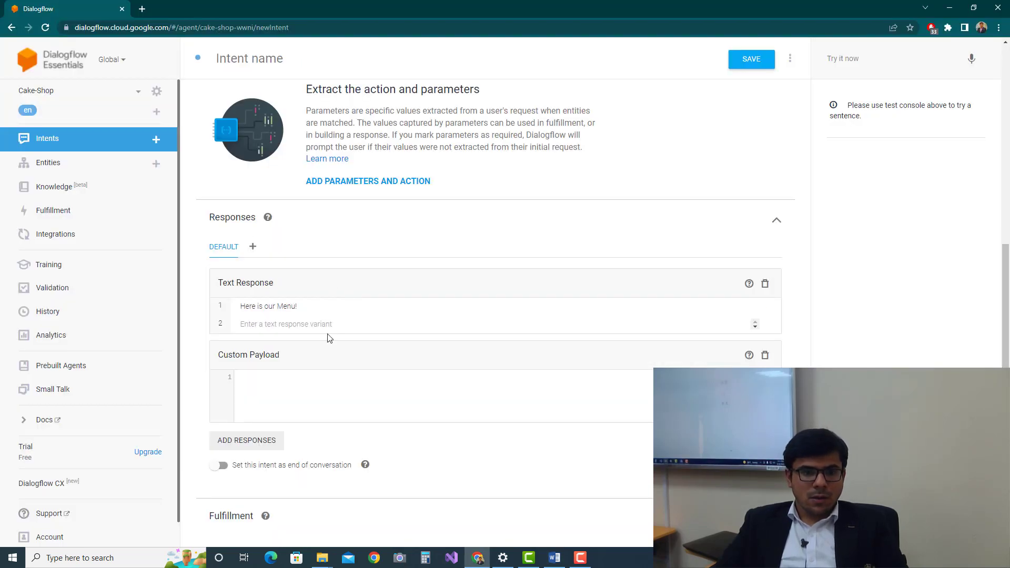
pyautogui.click(277, 379)
pyautogui.write('"richContent": [     [       {         "rawUrl": "https://image.shutterstock.com/z/stock-vector-cake-and-cupcake-bakery-menu-design-template-with-chocolate-cake-cupcake-fruity-dessert-muffin-549711718.jpg",         "type": "image",         "accessibilityText": "MBD Image"       }     ]   ] }')
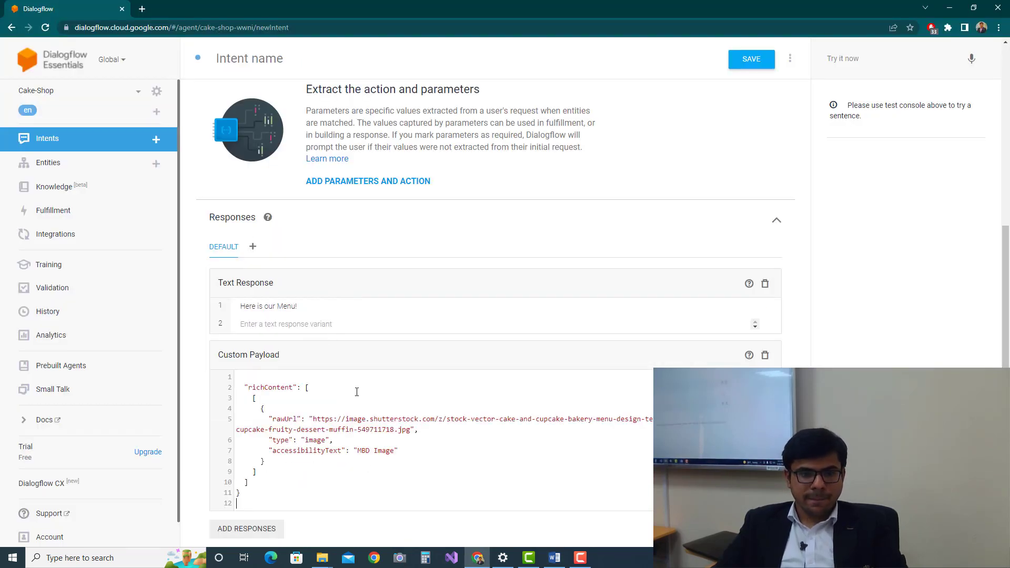
pyautogui.scroll(-1, 352, 392)
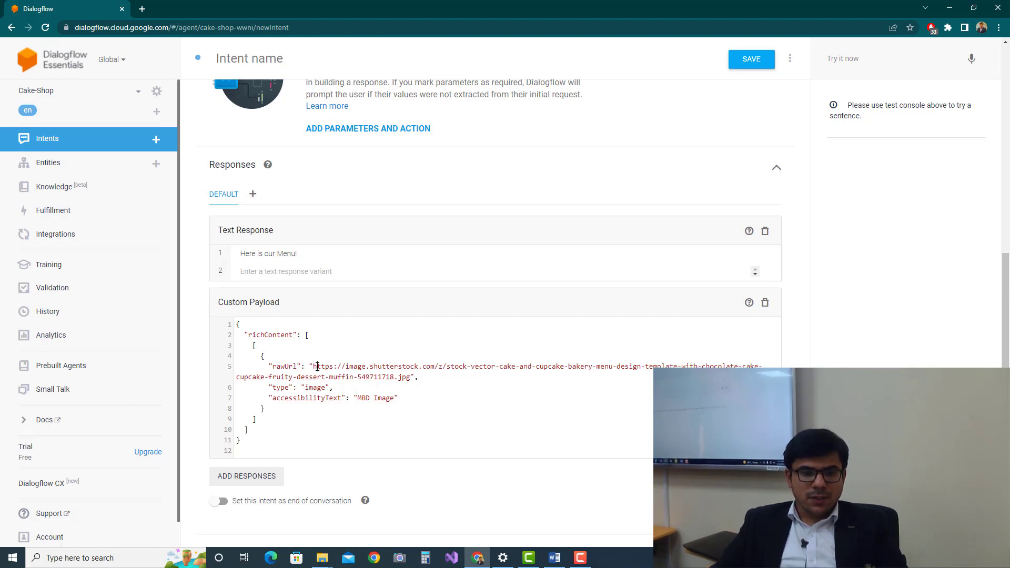
# Name the new intent "menu" and save it with its text response and image payload.
pyautogui.moveTo(317, 367); pyautogui.dragTo(414, 379)
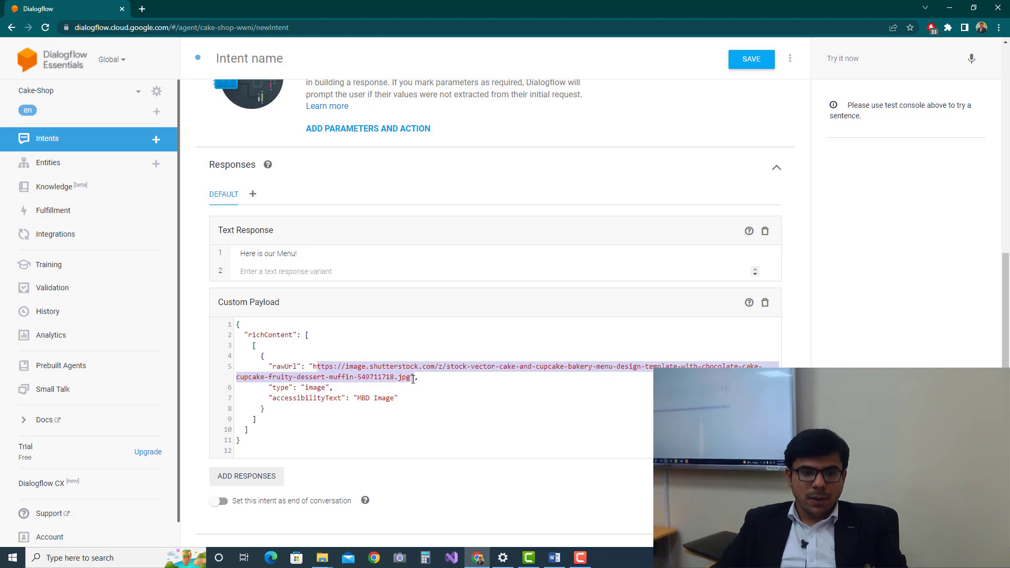
pyautogui.click(314, 367)
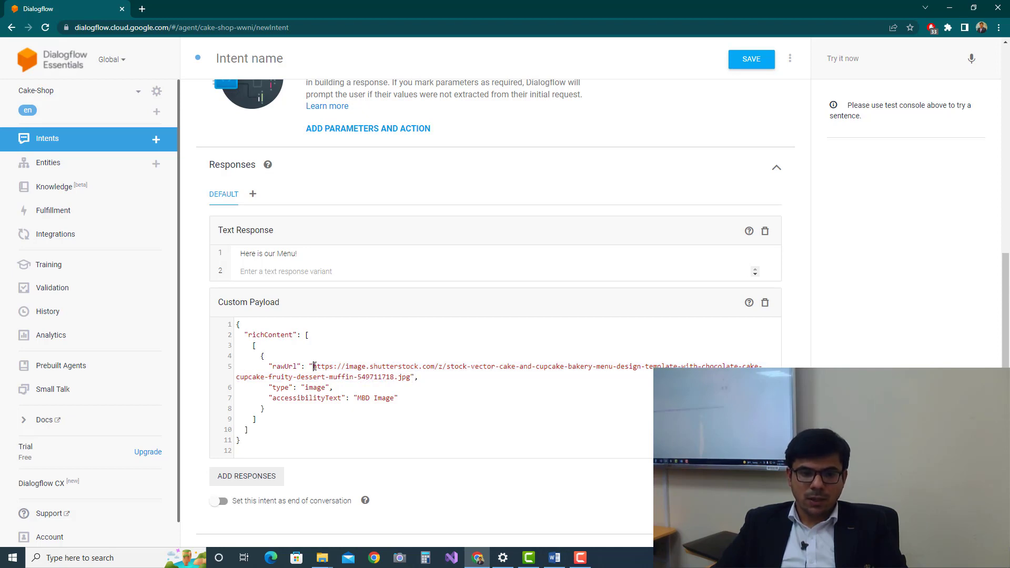
pyautogui.moveTo(314, 367); pyautogui.dragTo(409, 377)
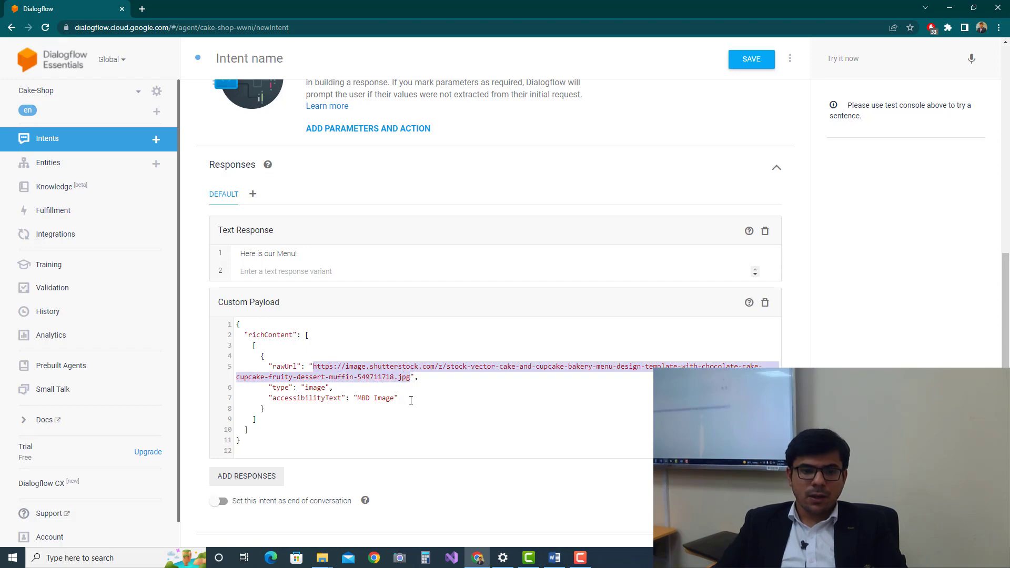
pyautogui.scroll(2, 396, 386)
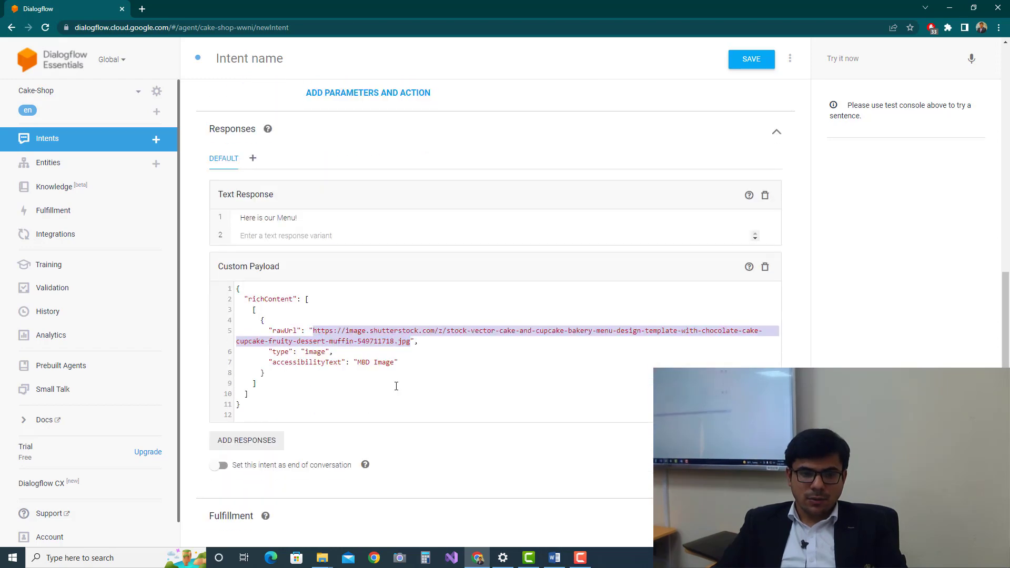
pyautogui.scroll(3, 396, 386)
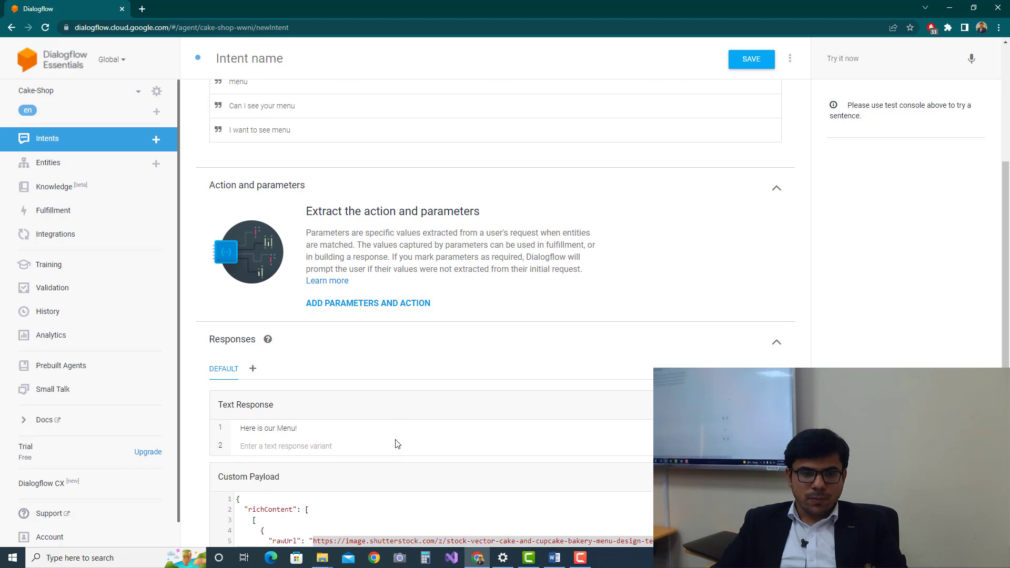
pyautogui.click(738, 64)
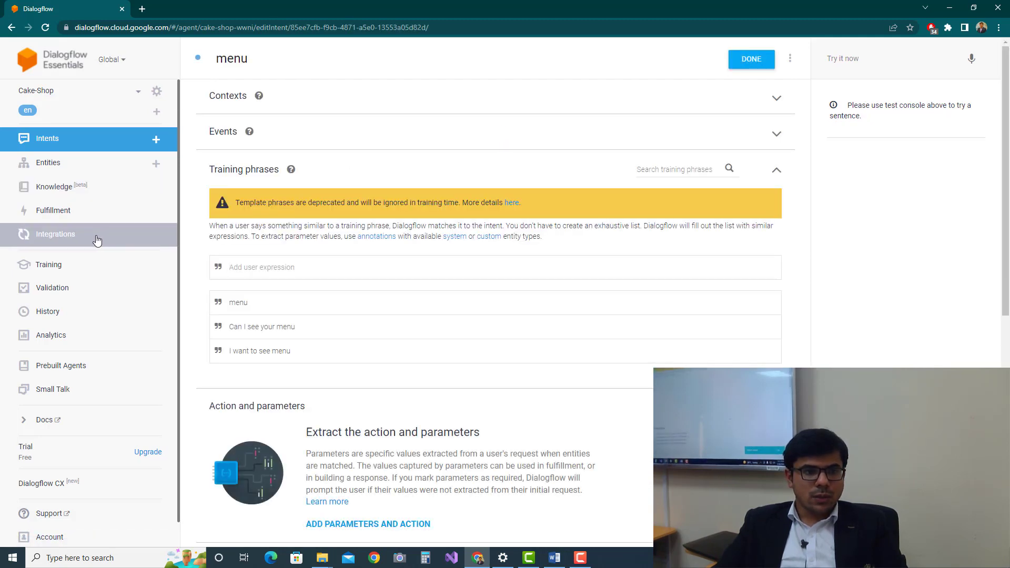
pyautogui.rightClick(97, 237)
pyautogui.rightClick(36, 233)
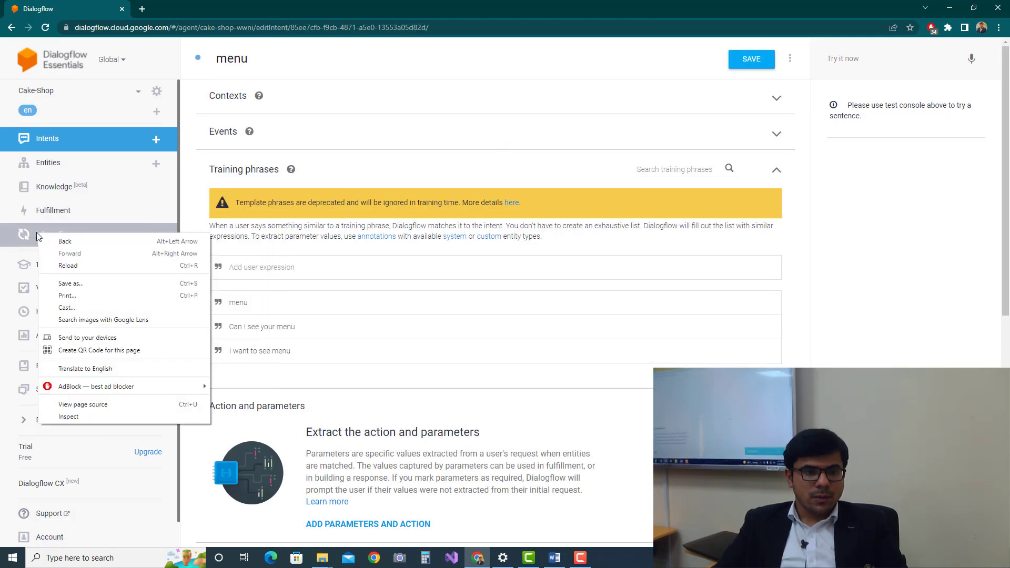
pyautogui.click(37, 237)
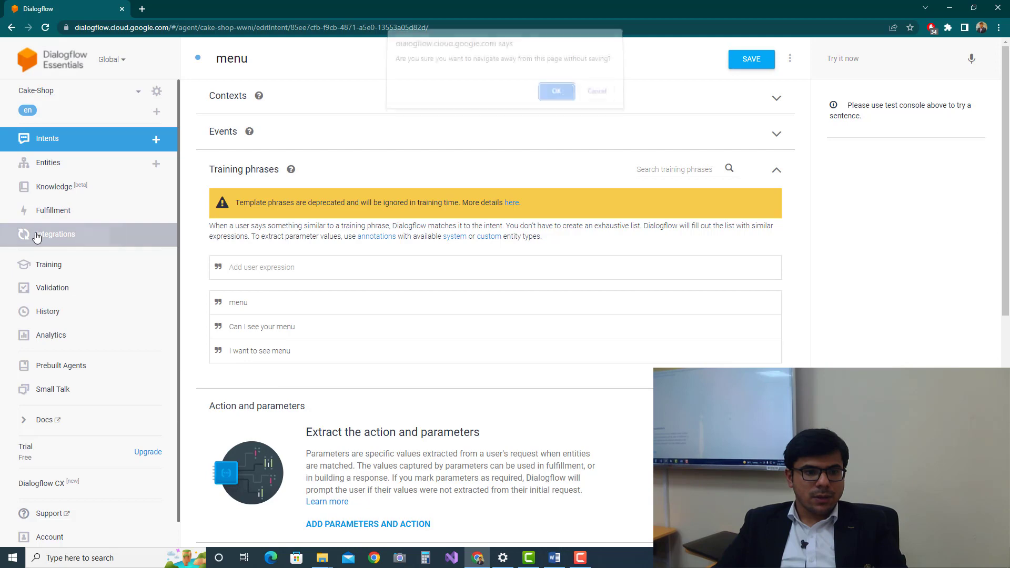
pyautogui.click(605, 99)
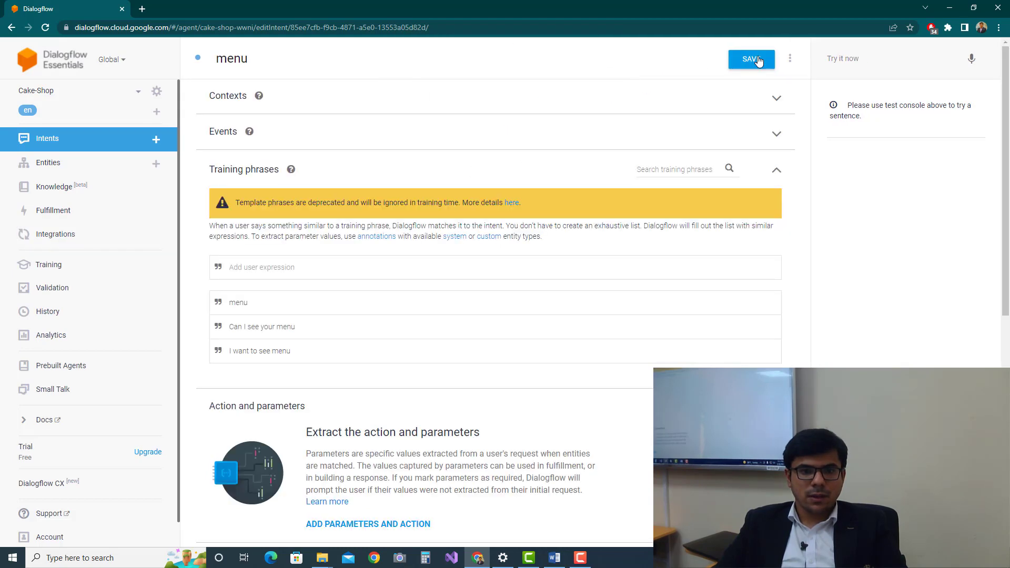
# Save the menu intent again and open the text-based Dialogflow Messenger integration.
pyautogui.scroll(-8, 586, 232)
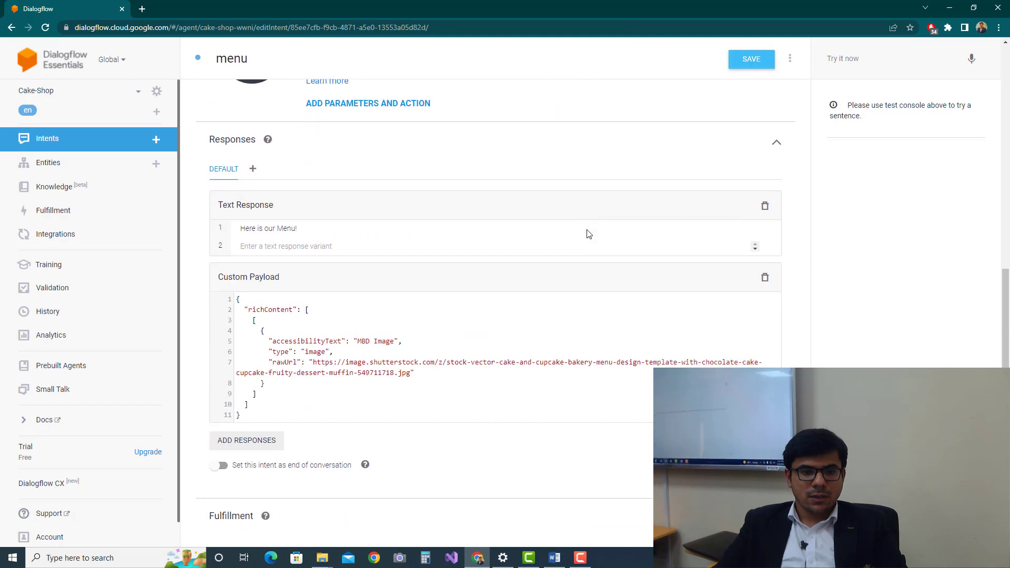
pyautogui.hotkey('ctrl', 's')
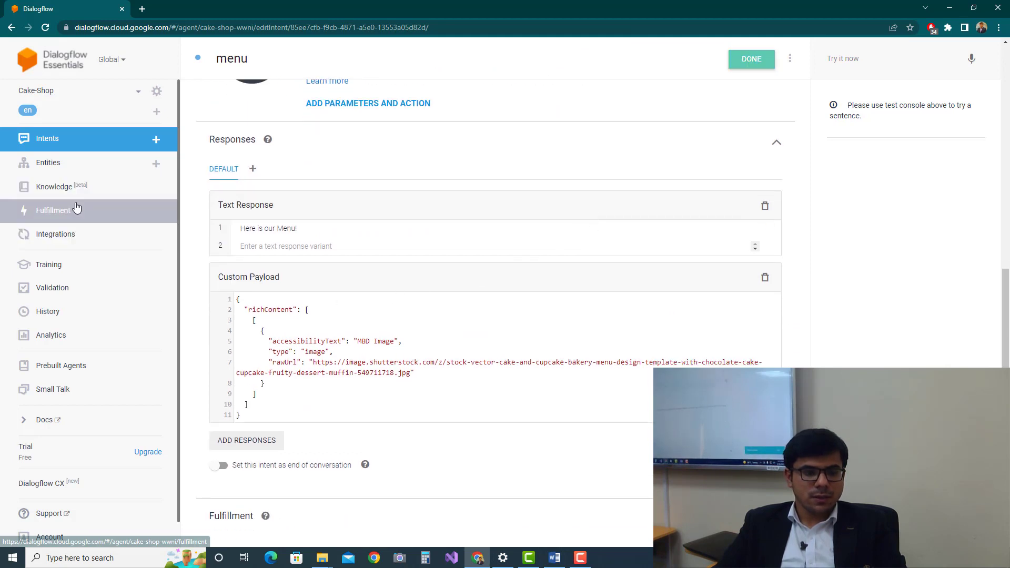
pyautogui.click(68, 238)
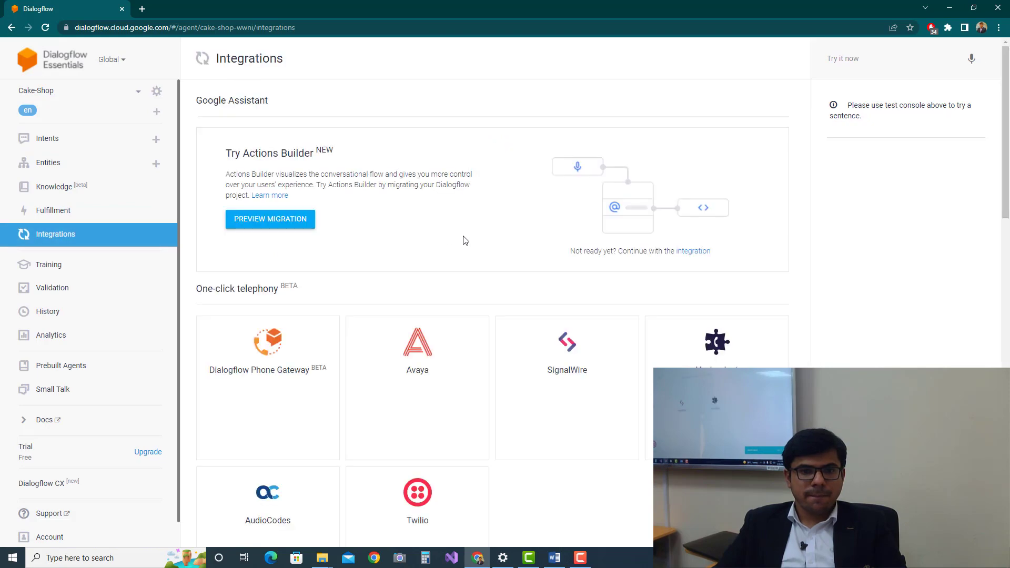
pyautogui.scroll(-8, 421, 255)
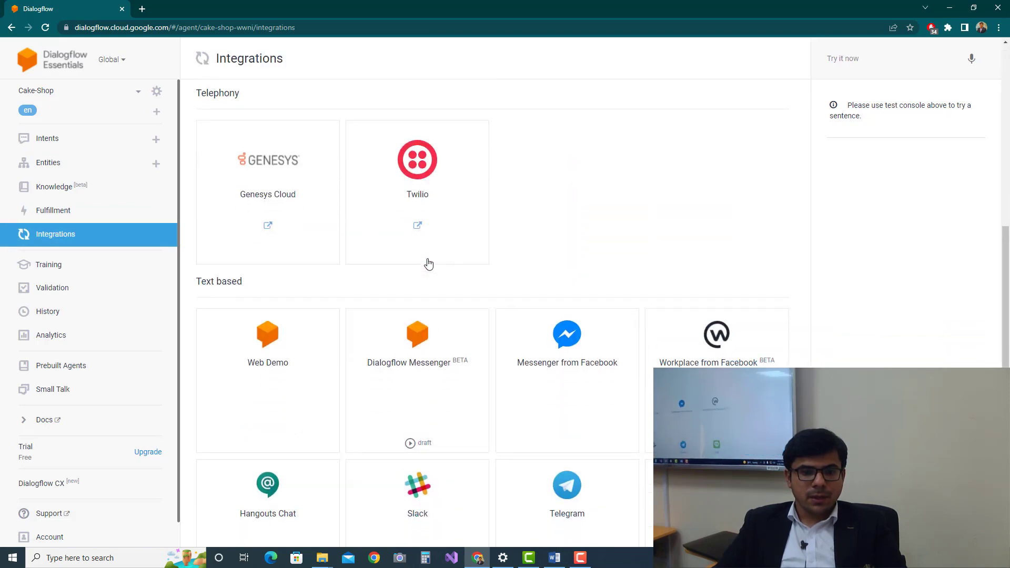
pyautogui.click(410, 268)
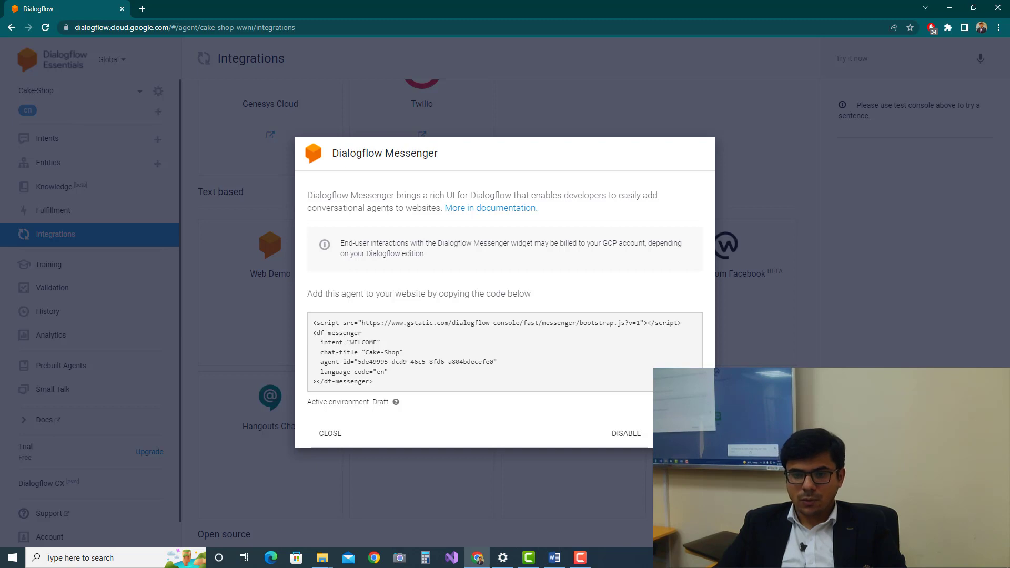
# Test the Cake-Shop chat preview with the suggestion "Can I see your menu?", review the reply, and close the Messenger dialog.
pyautogui.click(852, 525)
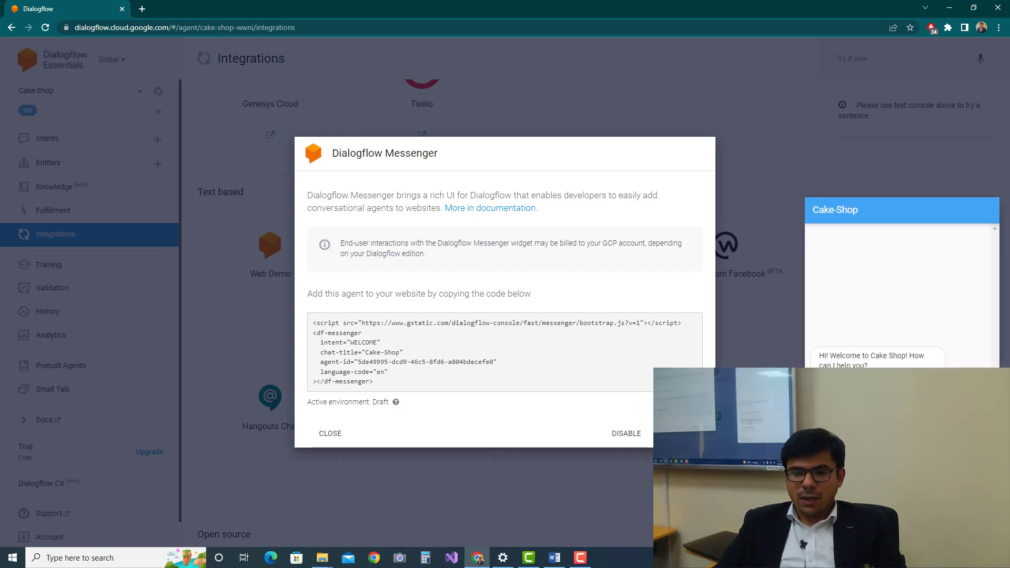
pyautogui.click(861, 421)
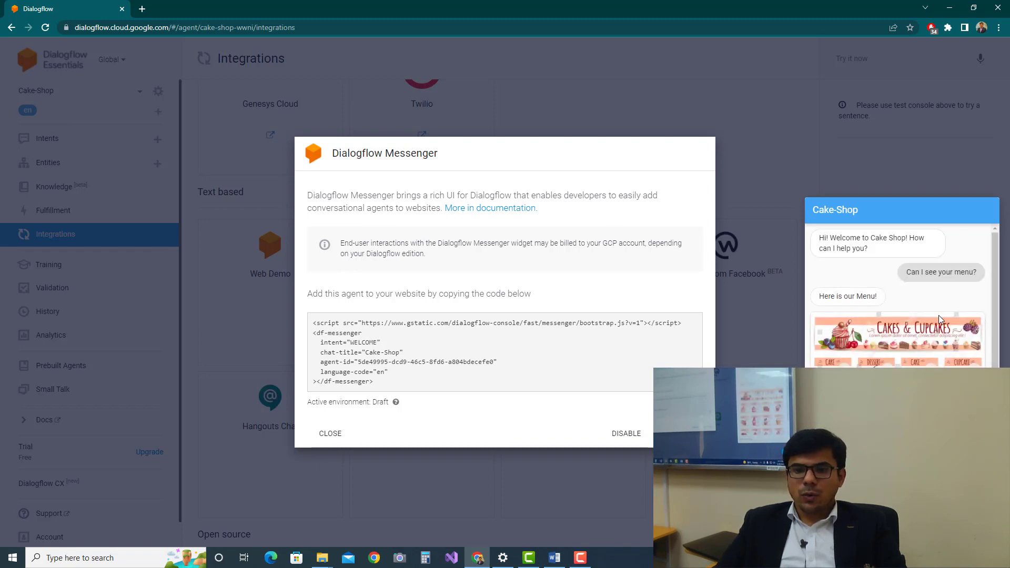
pyautogui.scroll(-1, 913, 297)
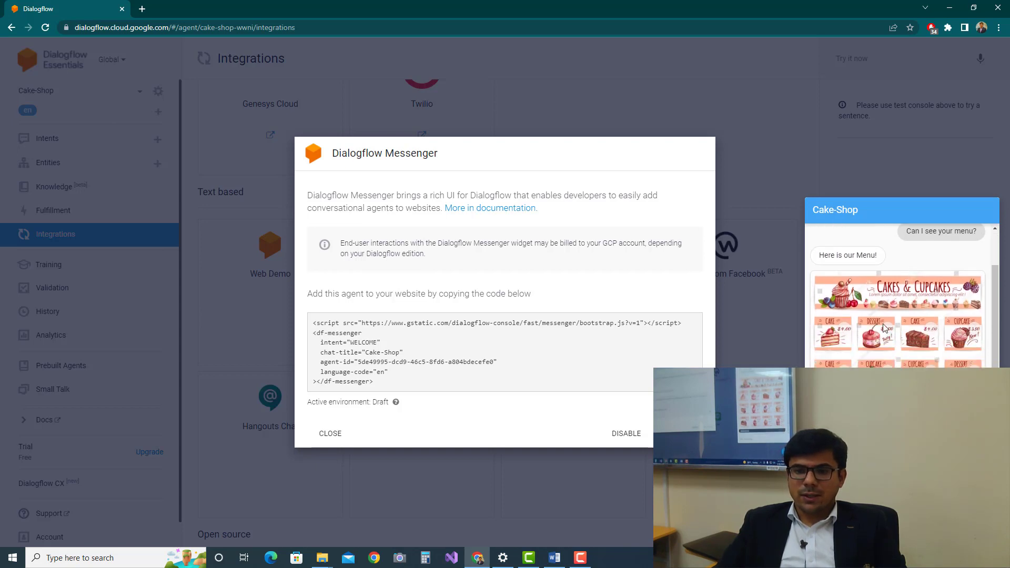
pyautogui.scroll(1, 894, 275)
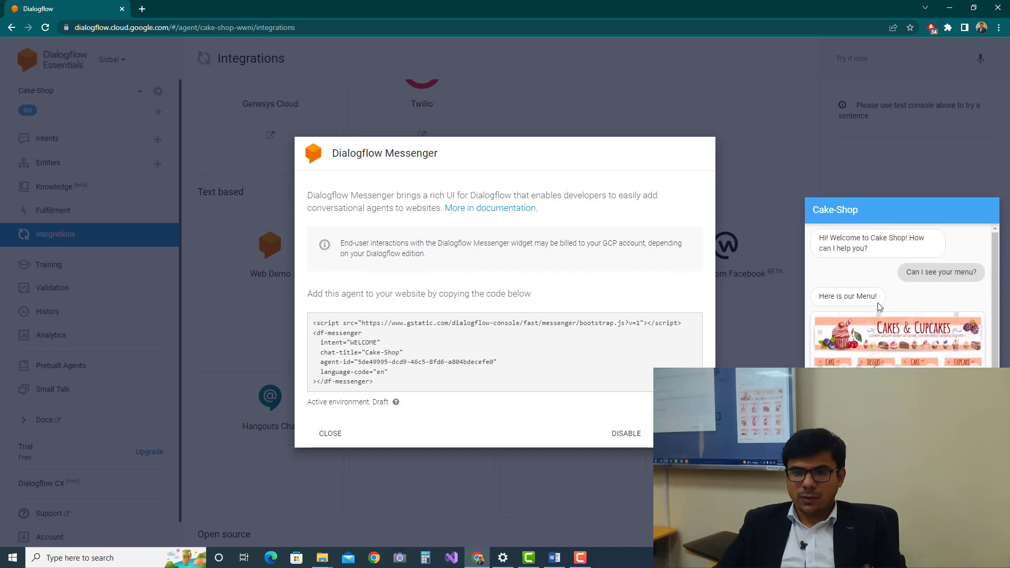
pyautogui.moveTo(851, 297); pyautogui.dragTo(911, 363)
pyautogui.scroll(-1, 912, 364)
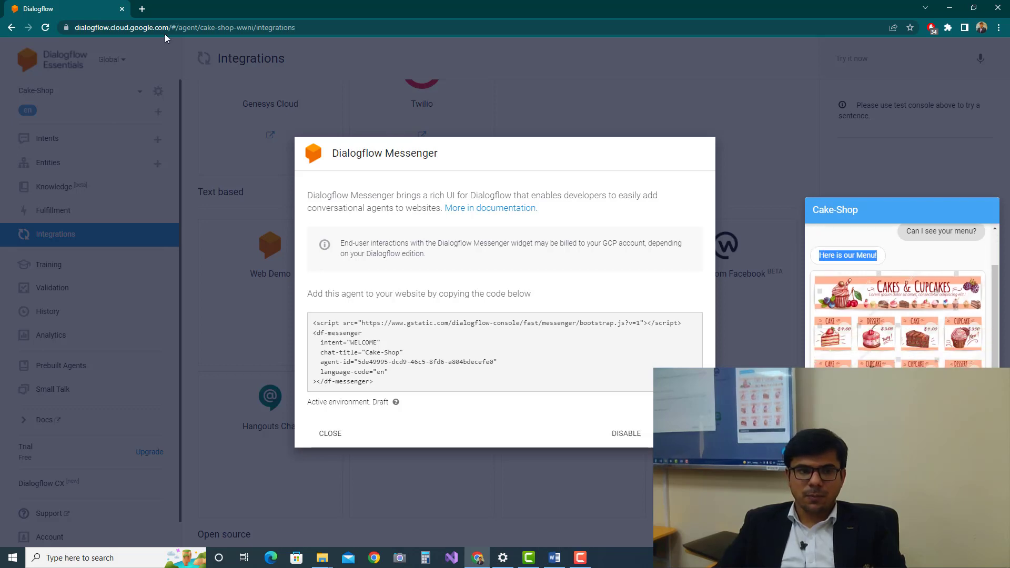
pyautogui.scroll(2, 928, 346)
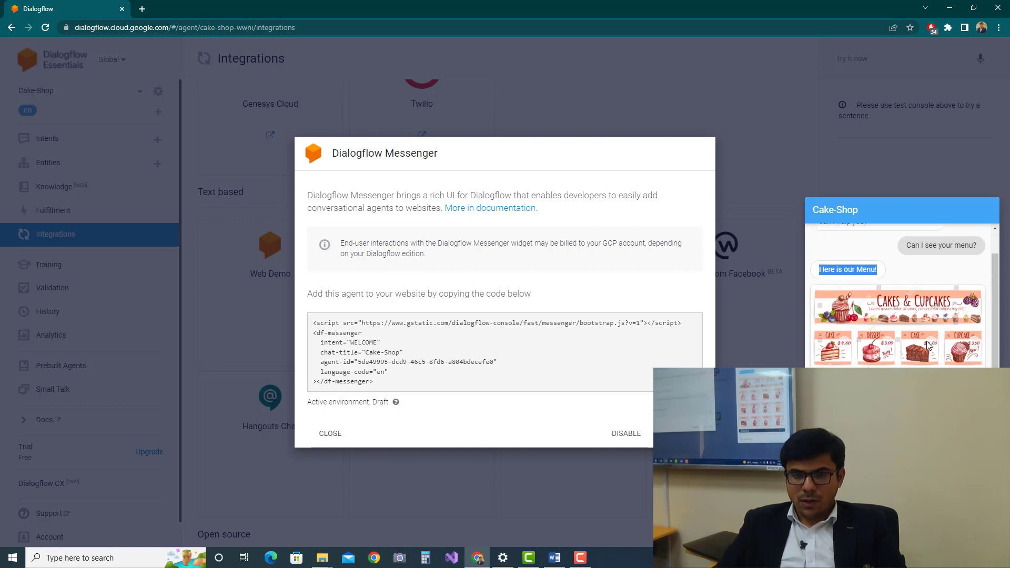
pyautogui.scroll(-2, 927, 345)
pyautogui.scroll(2, 927, 344)
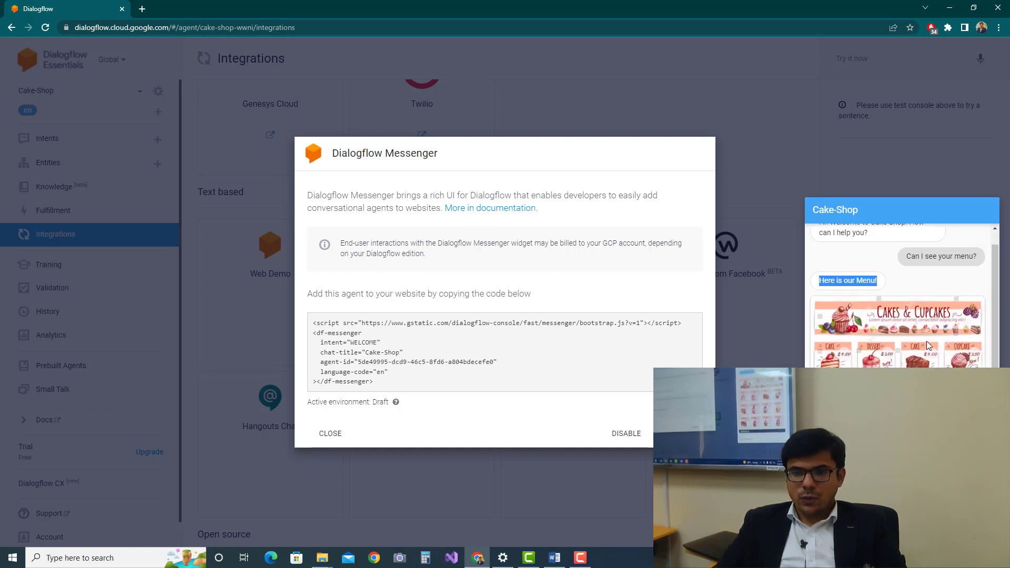
pyautogui.scroll(-2, 927, 345)
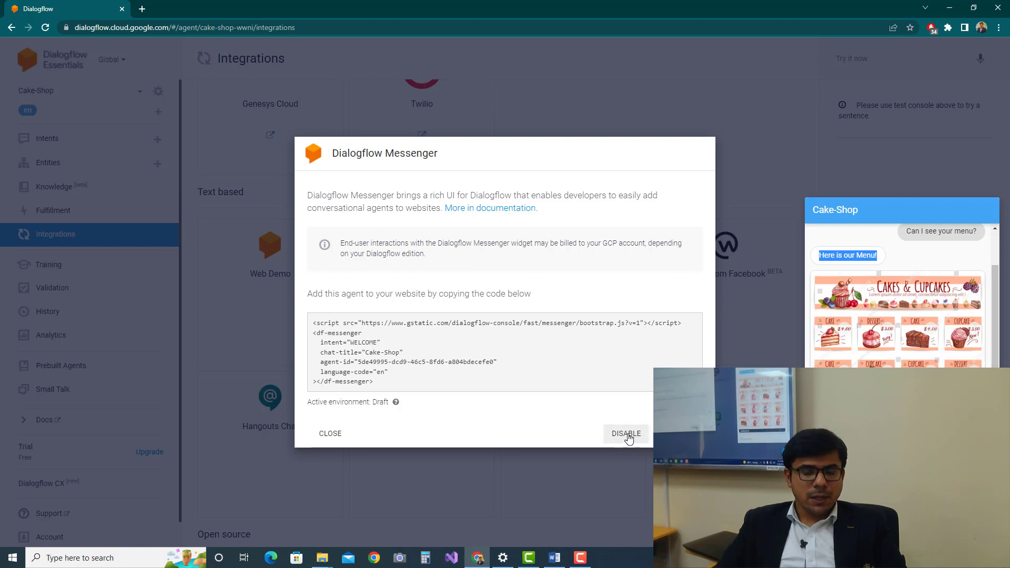
pyautogui.click(331, 434)
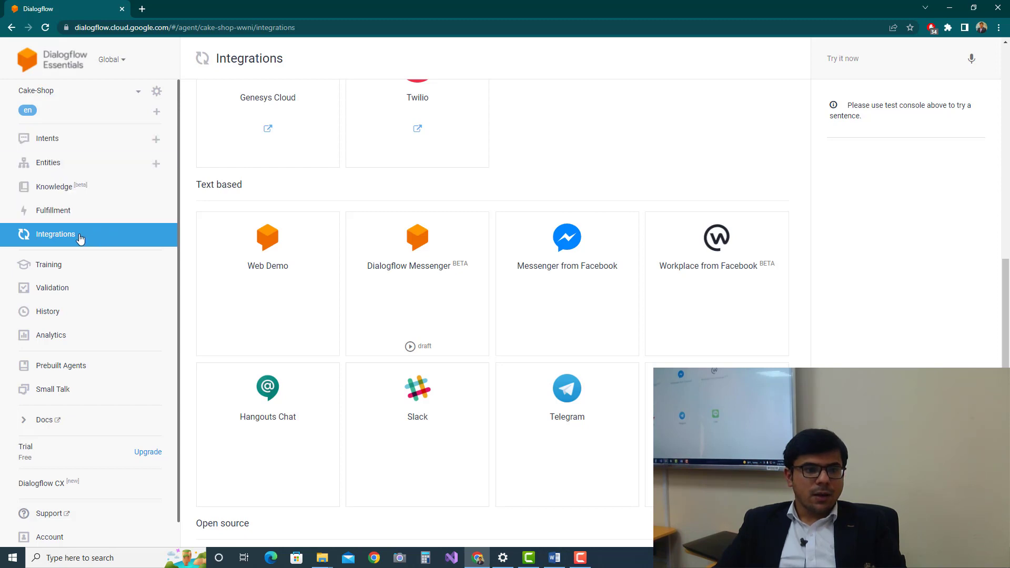
# Create a new intent in the Cake-Shop agent and name it "cake-order".
pyautogui.click(62, 144)
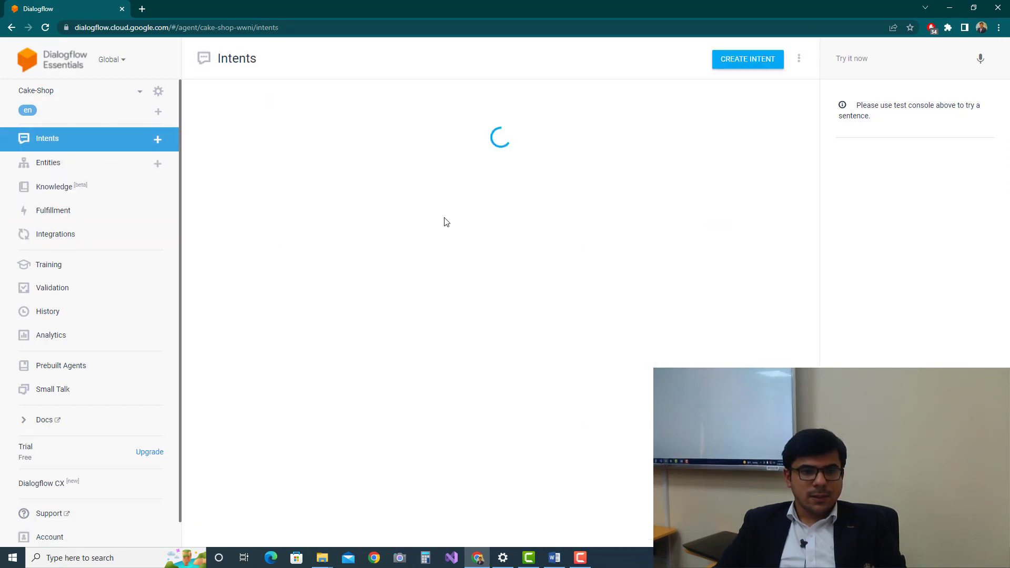
pyautogui.click(739, 66)
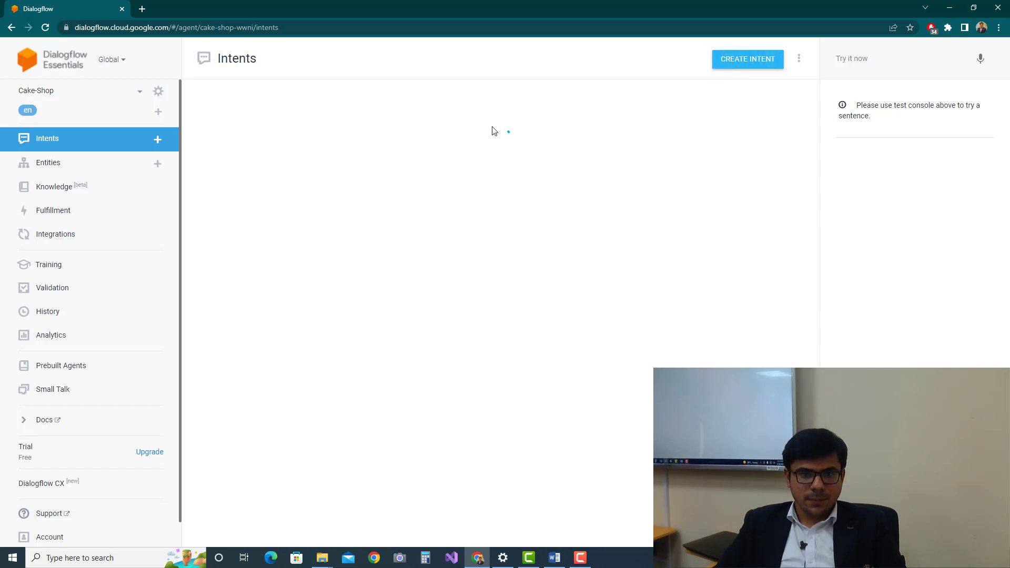
pyautogui.click(269, 63)
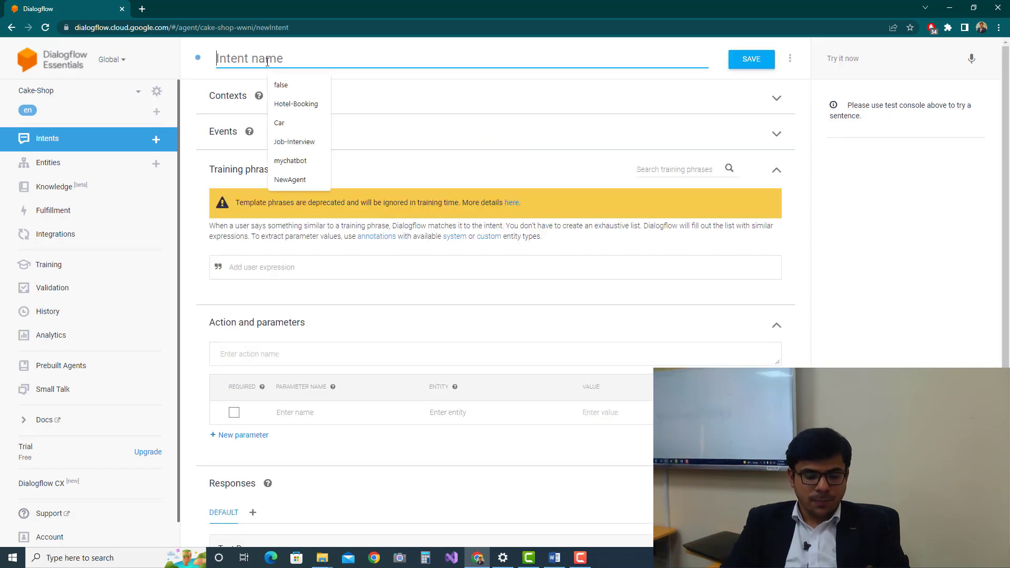
pyautogui.write('cake')
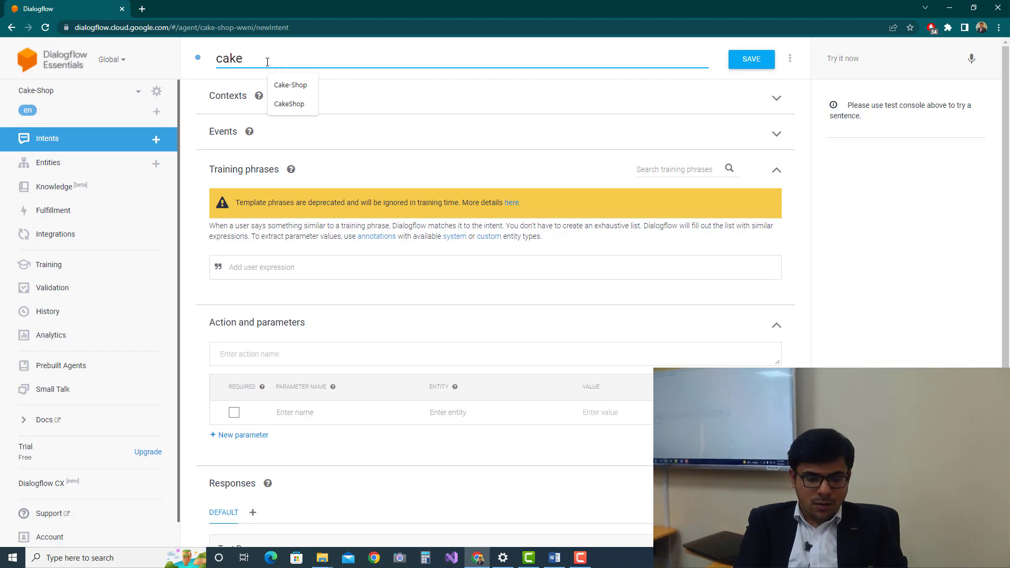
pyautogui.write('-order')
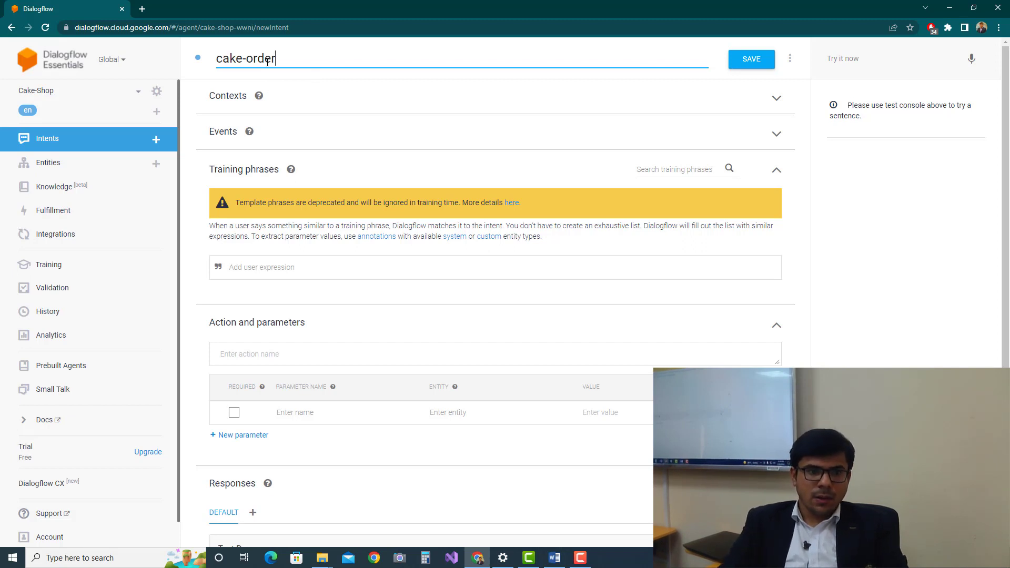
# Add the training phrases "I want to order cake" and "I want a chocolate cake" to the cake-order intent.
pyautogui.click(257, 269)
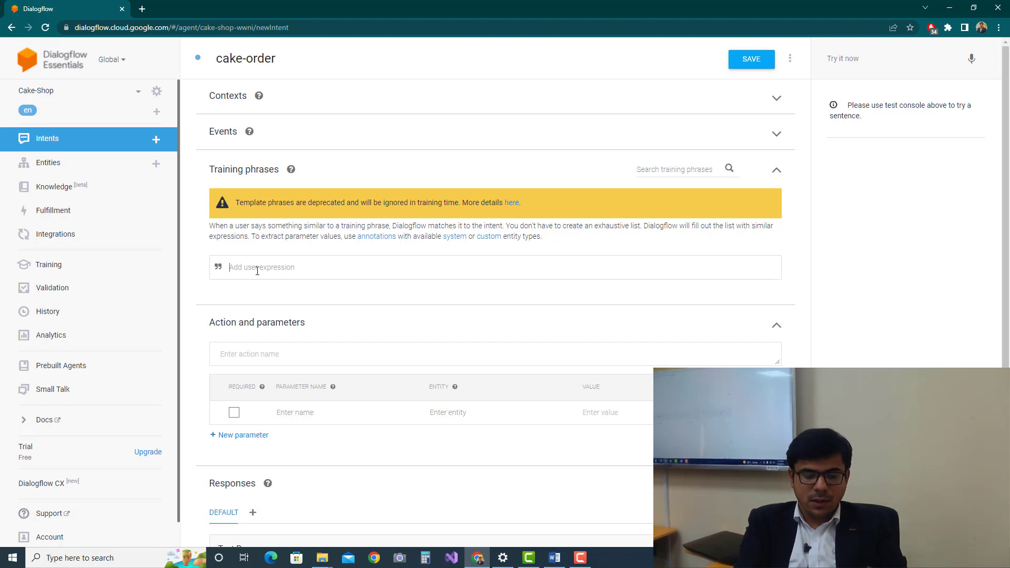
pyautogui.write('I want ')
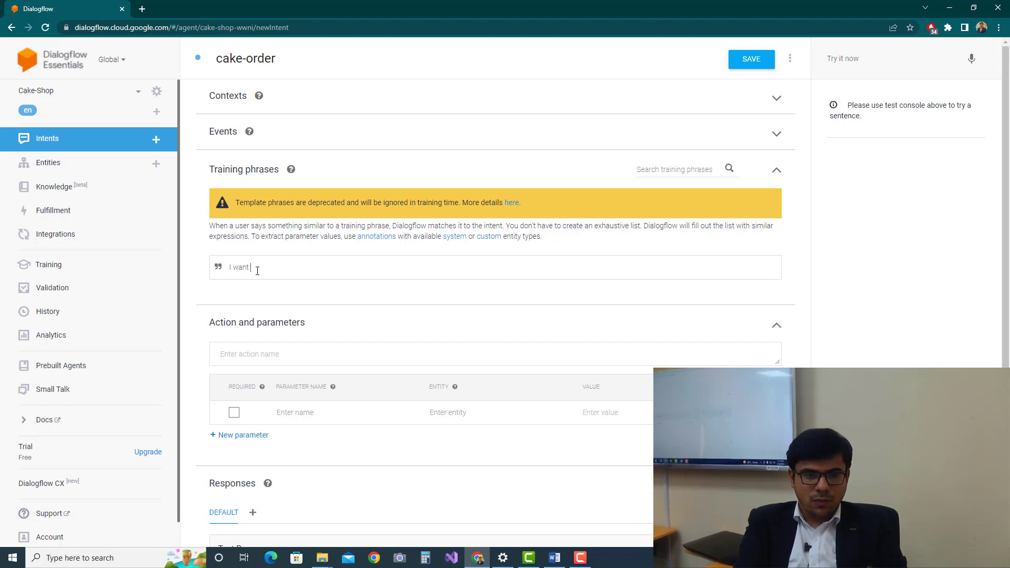
pyautogui.write('to order ')
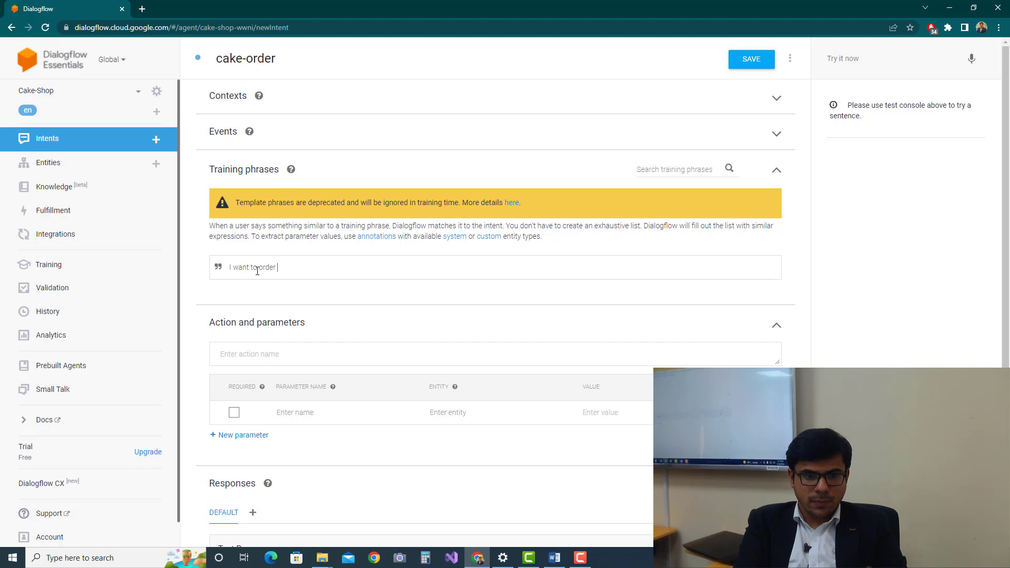
pyautogui.write('cake')
pyautogui.press('Return')
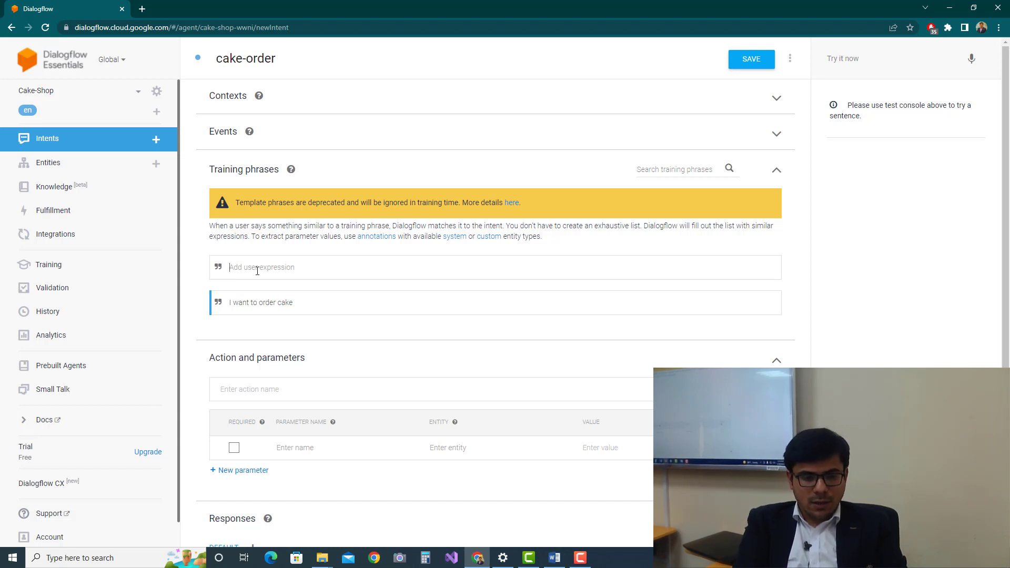
pyautogui.write('I want')
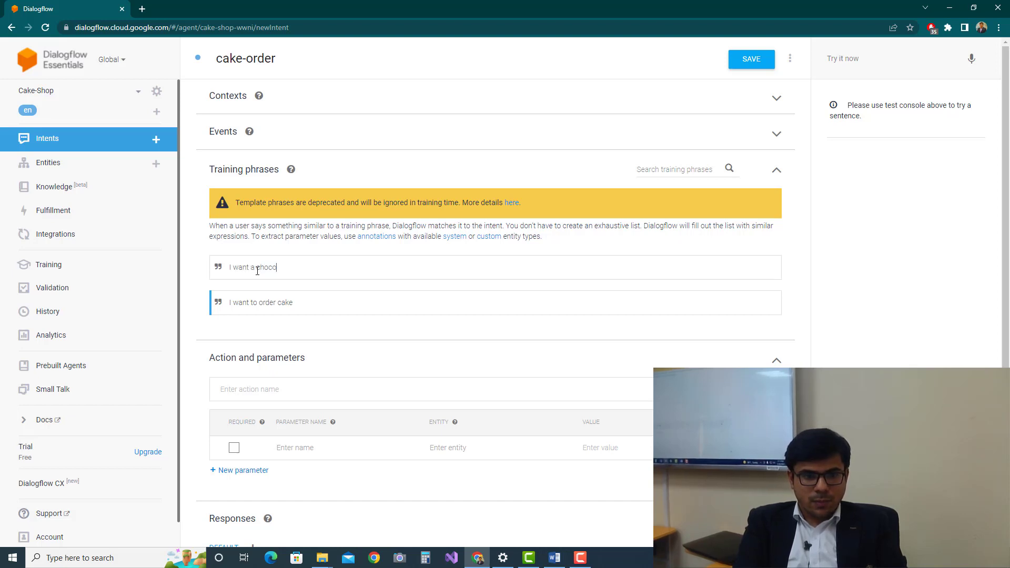
pyautogui.write('a chocolate cake')
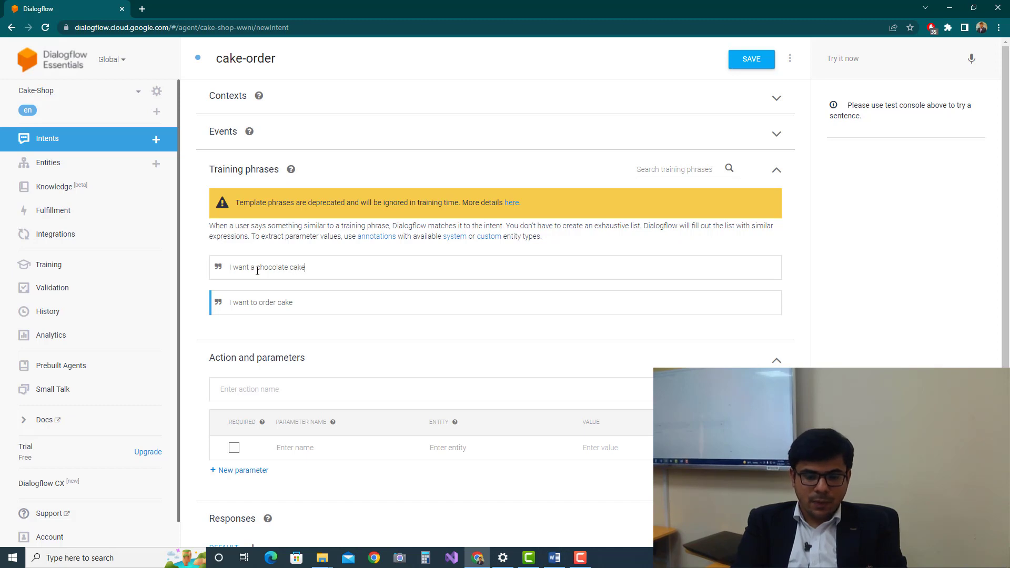
pyautogui.press('Return')
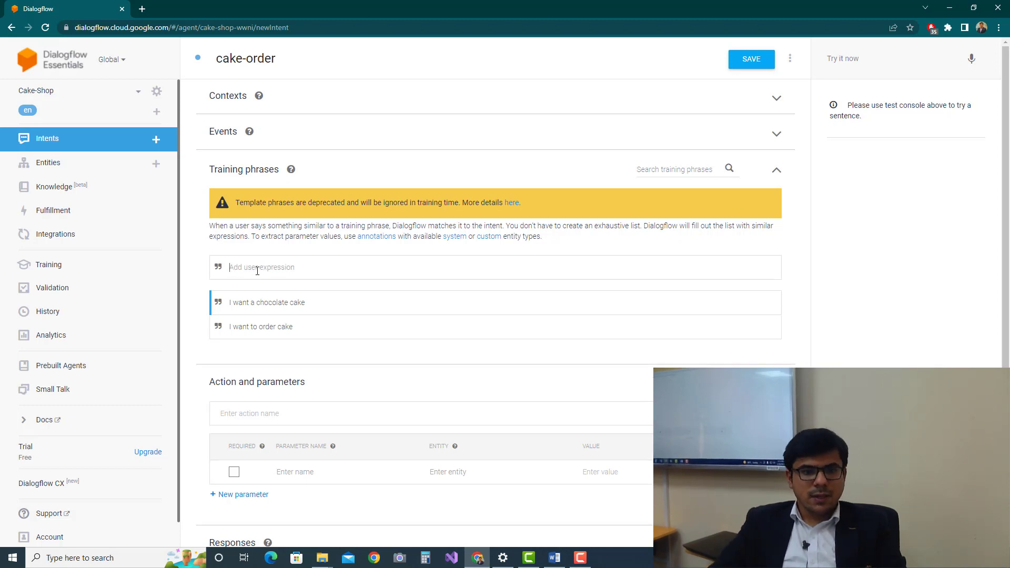
pyautogui.doubleClick(272, 302)
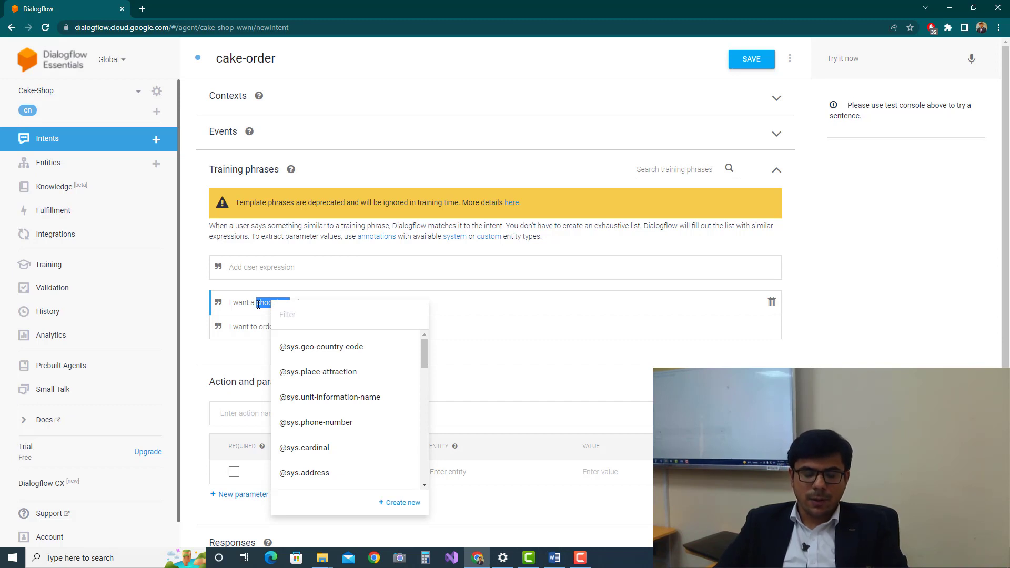
pyautogui.click(258, 304)
pyautogui.doubleClick(262, 301)
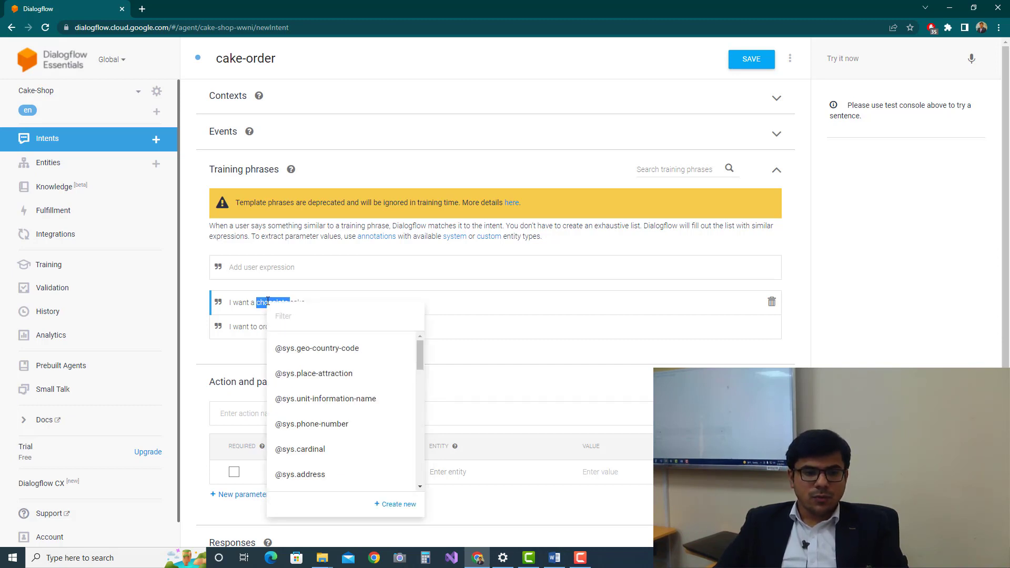
pyautogui.click(262, 301)
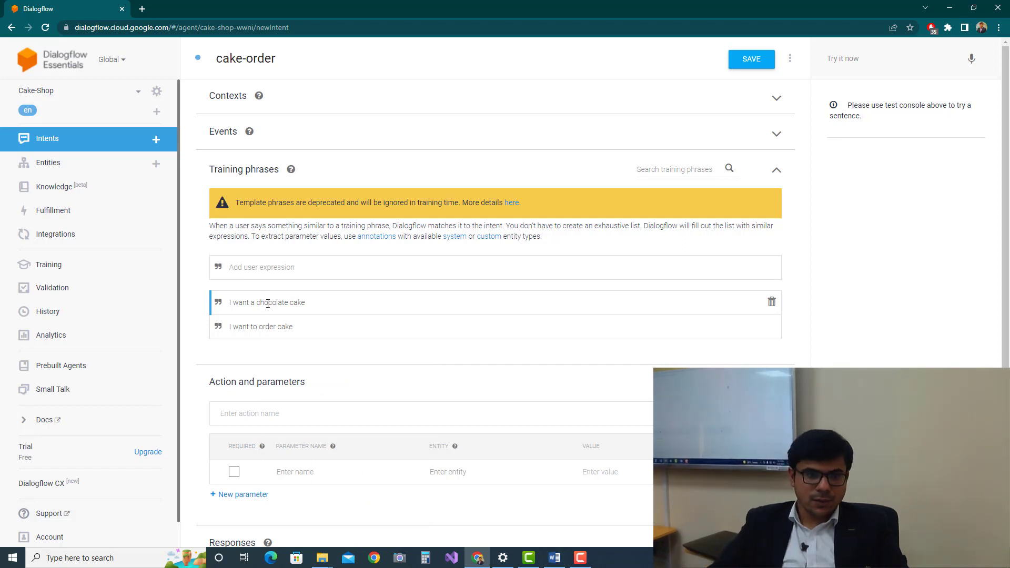
# Add the training phrase "I want a large black forest cake" to the cake-order intent.
pyautogui.click(264, 270)
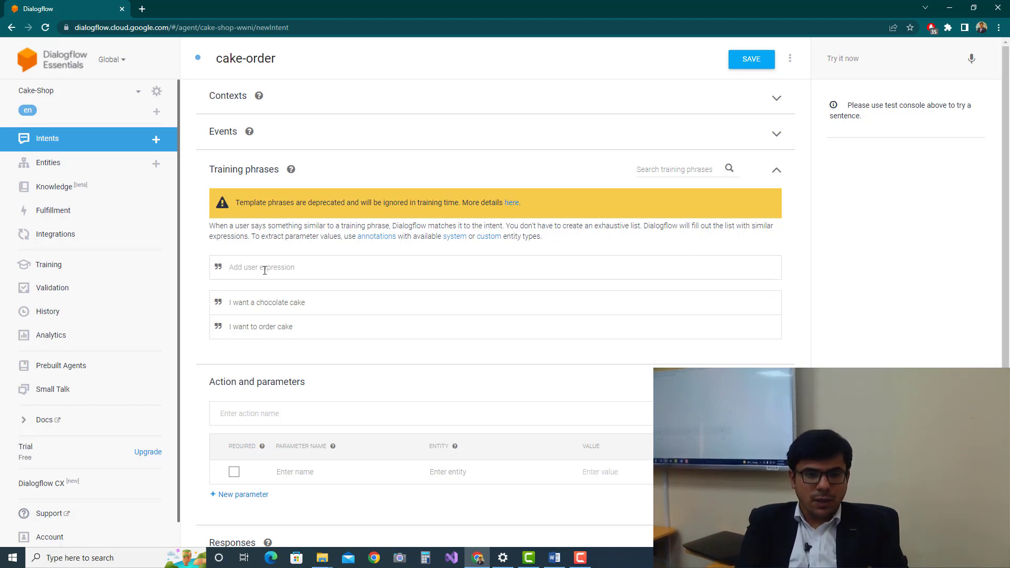
pyautogui.write('I')
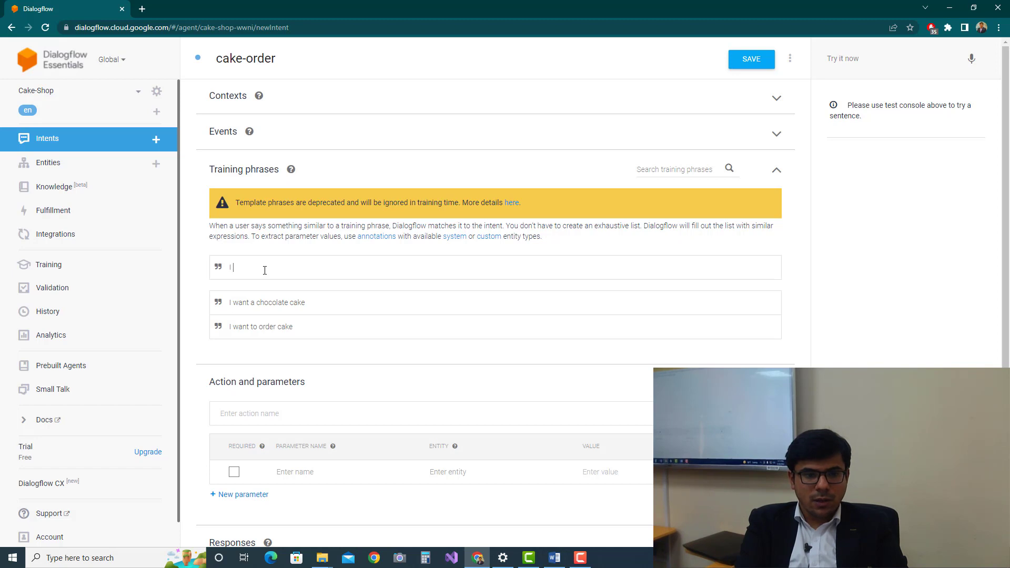
pyautogui.write(' want a ')
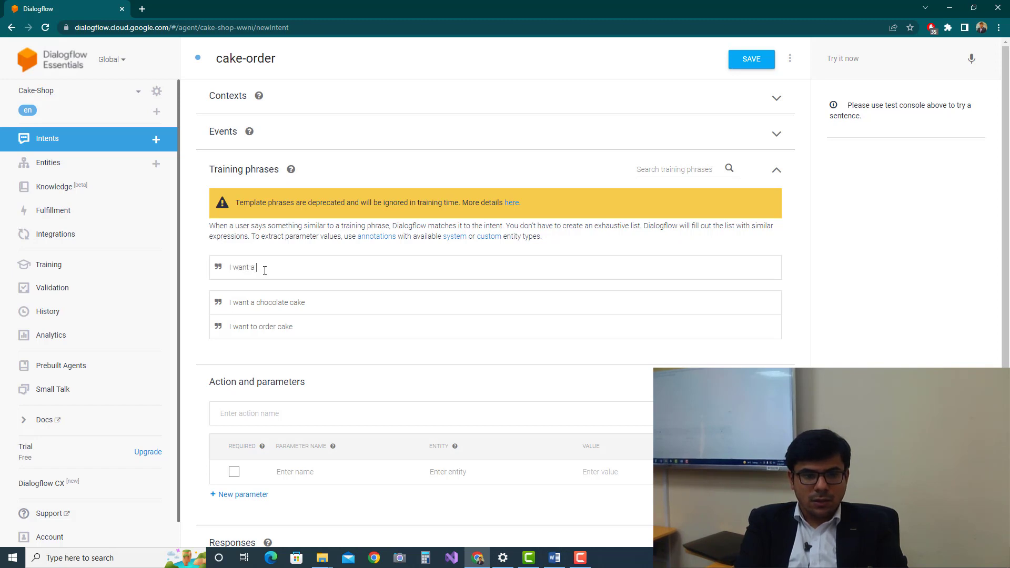
pyautogui.write('large si')
pyautogui.press('BackSpace')
pyautogui.press('BackSpace')
pyautogui.write('c')
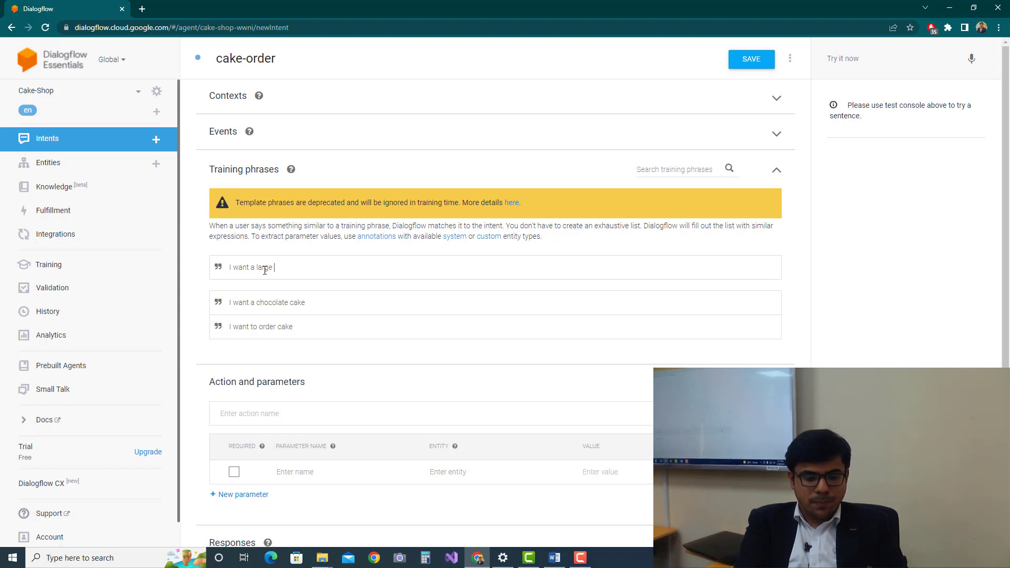
pyautogui.write('ba')
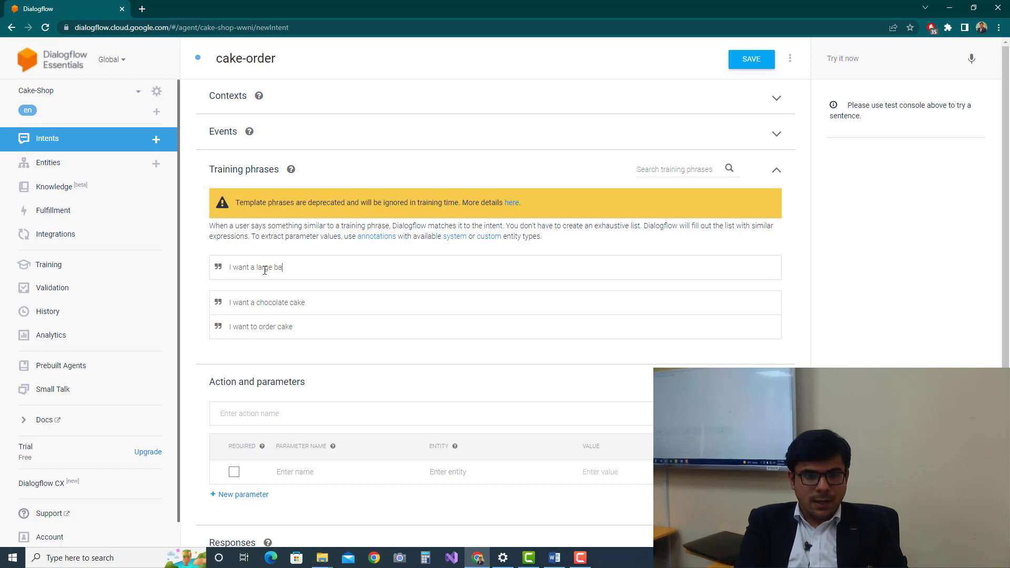
pyautogui.press('BackSpace')
pyautogui.write('lack forest ')
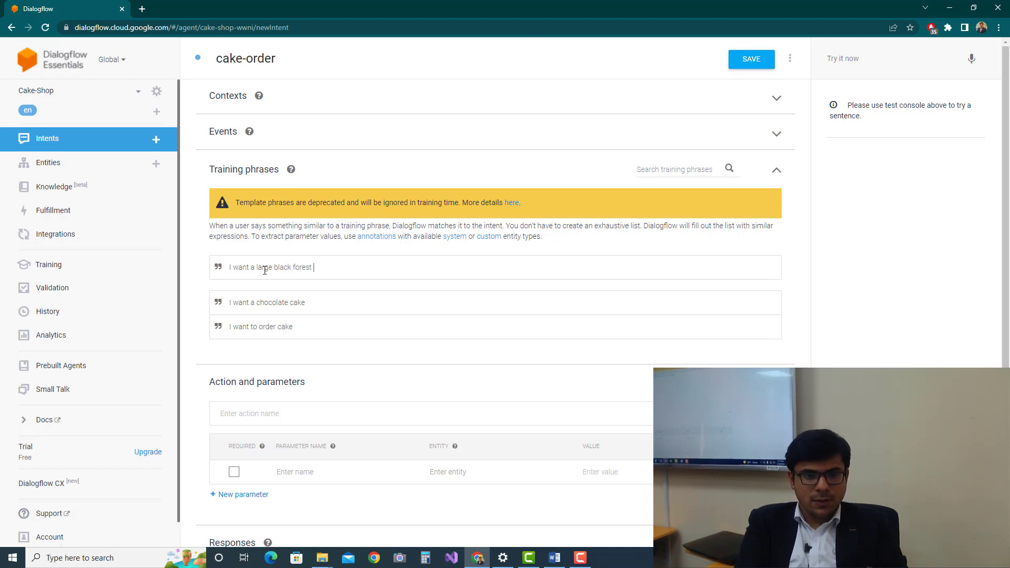
pyautogui.write('cake')
pyautogui.press('Return')
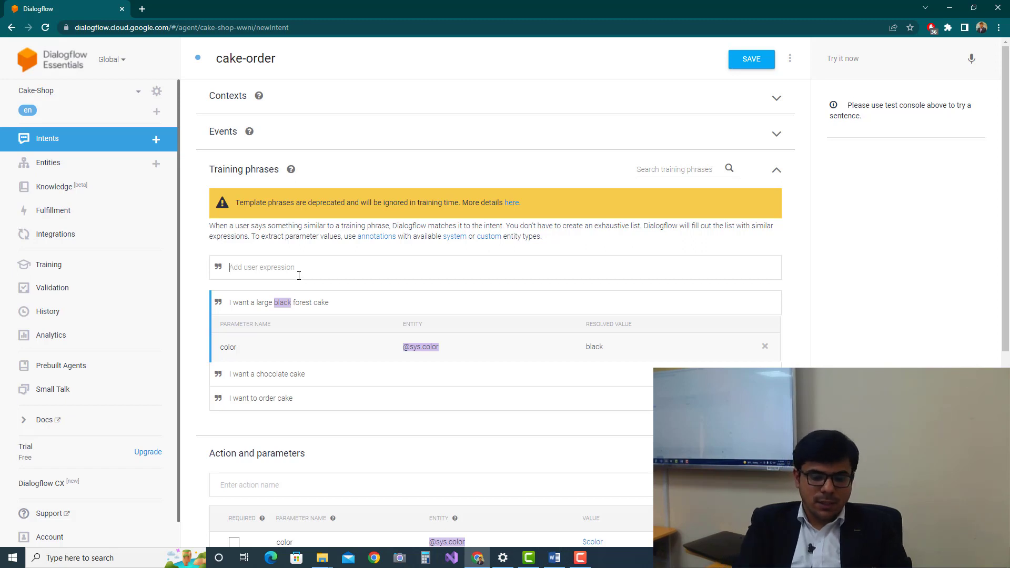
# Add the training phrase "I want 1 medium size cake" to the cake-order intent.
pyautogui.write('I')
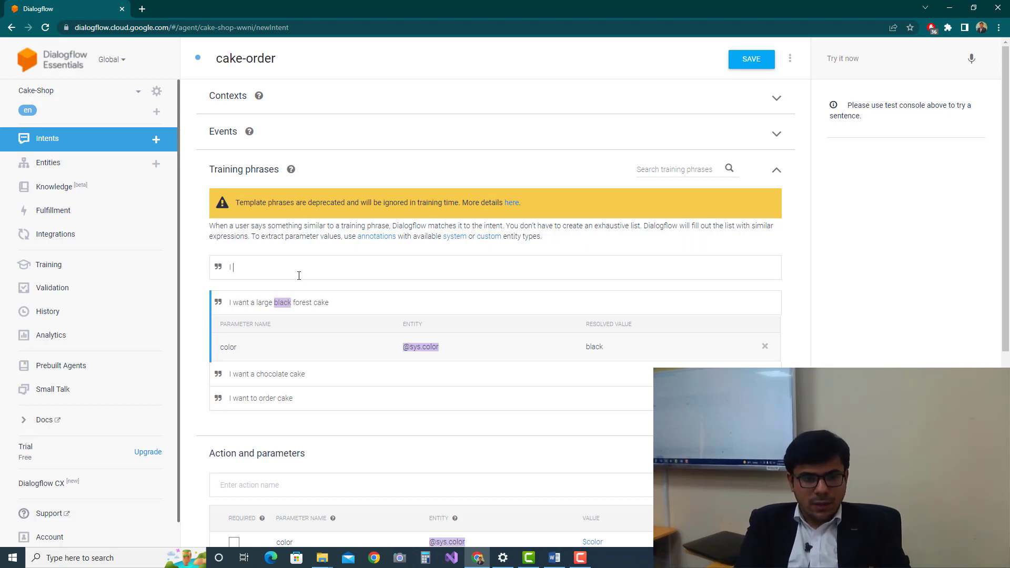
pyautogui.write(' want 1')
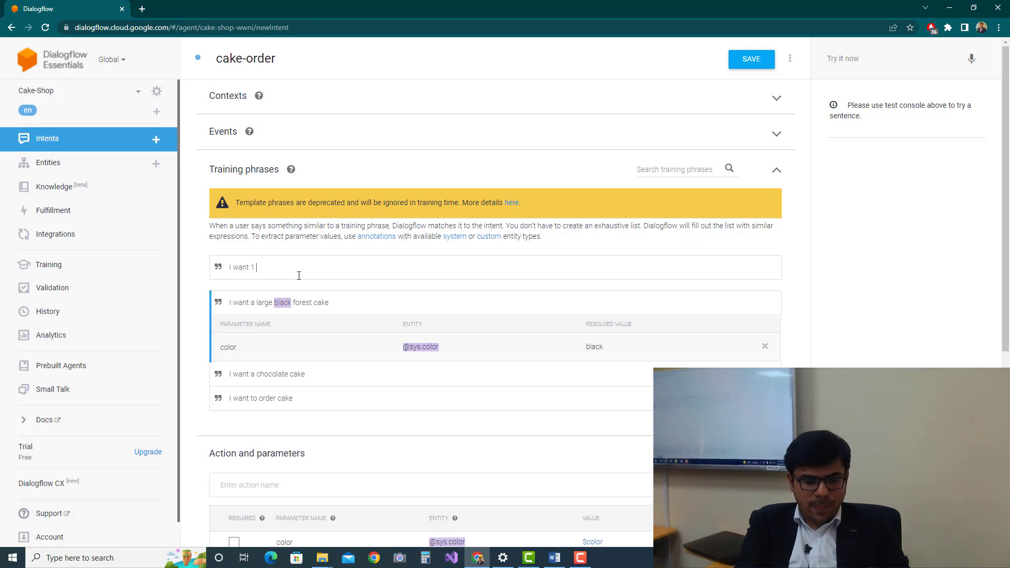
pyautogui.write(' med')
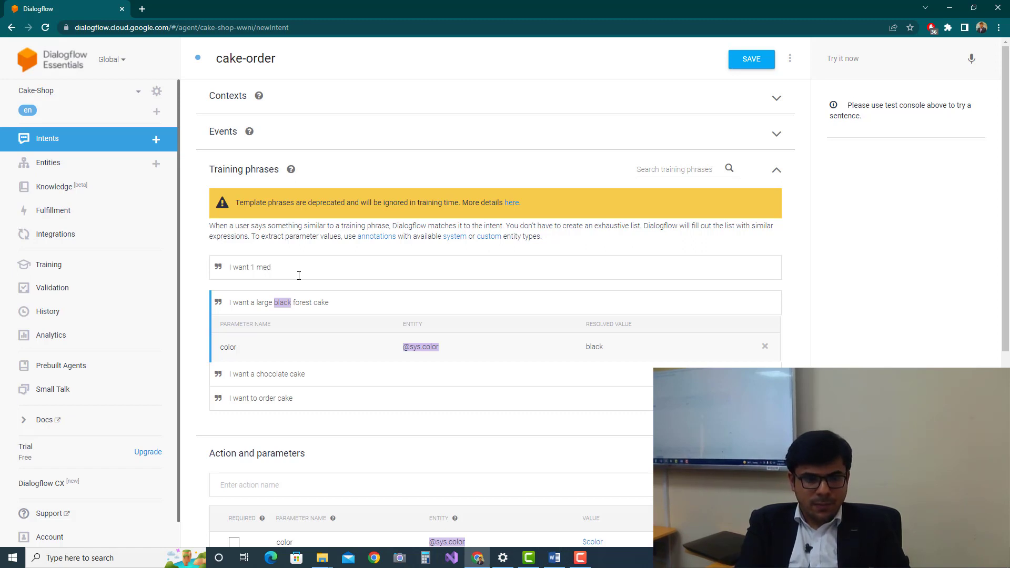
pyautogui.write('ium size ')
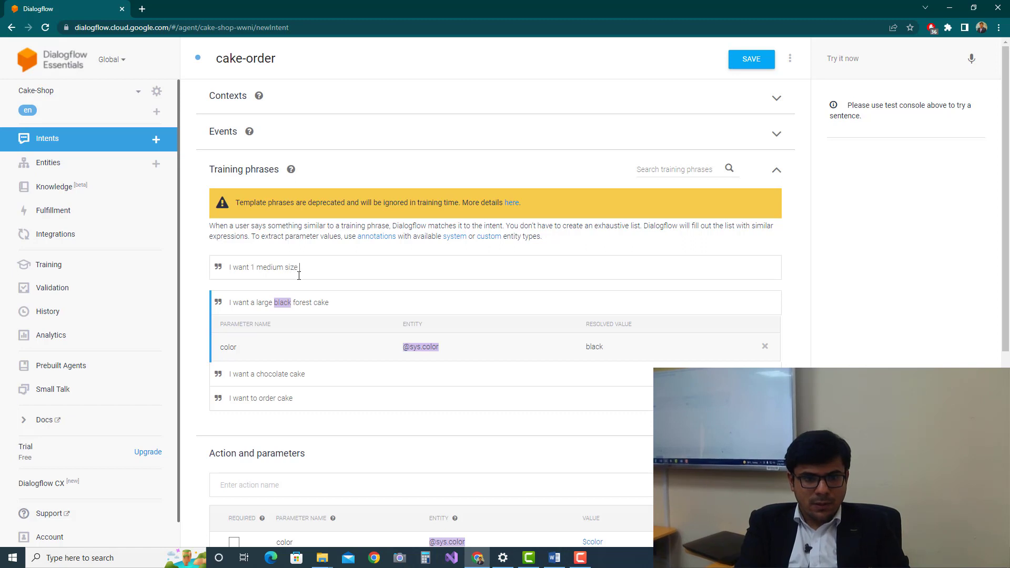
pyautogui.write('cake')
pyautogui.press('Return')
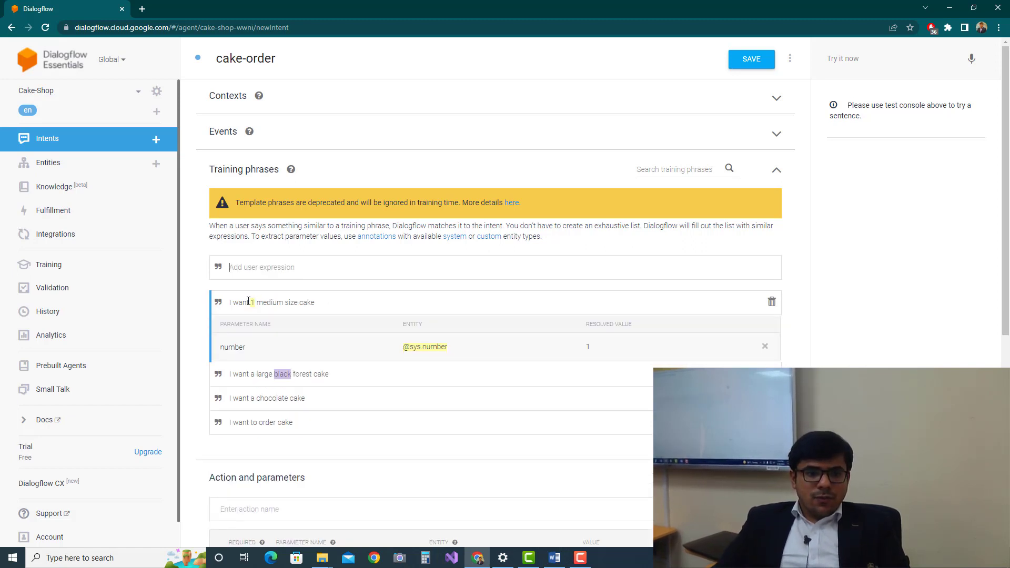
# Check the entity options for "medium" in the newest training phrase, and save the cake-order intent.
pyautogui.moveTo(249, 300); pyautogui.dragTo(264, 307)
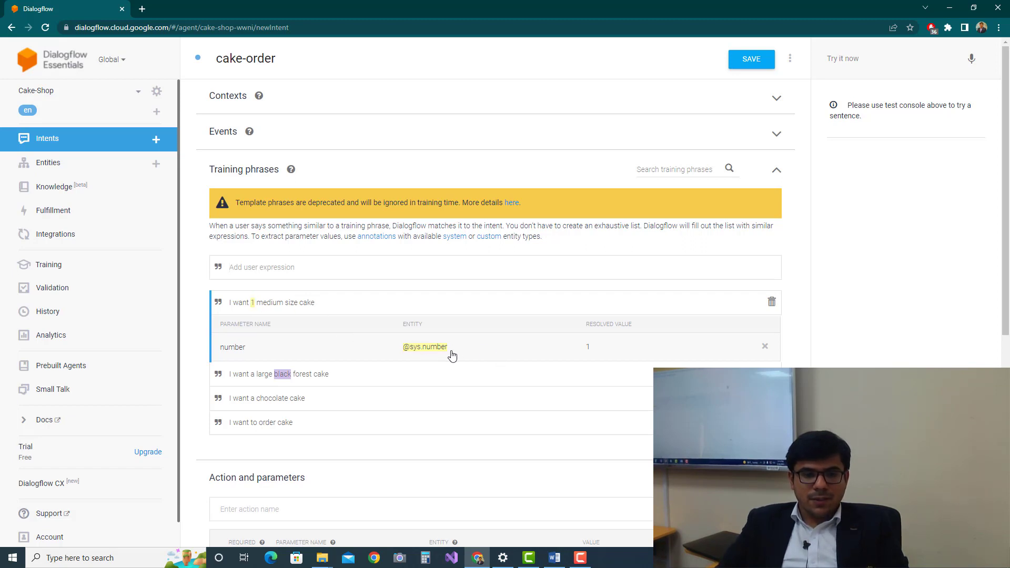
pyautogui.doubleClick(267, 303)
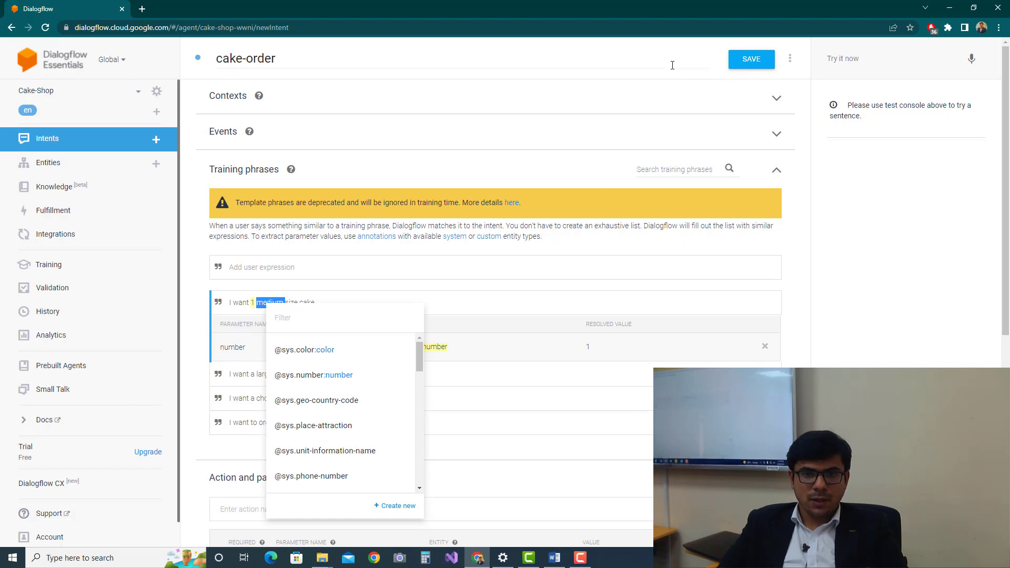
pyautogui.click(742, 62)
pyautogui.click(742, 62)
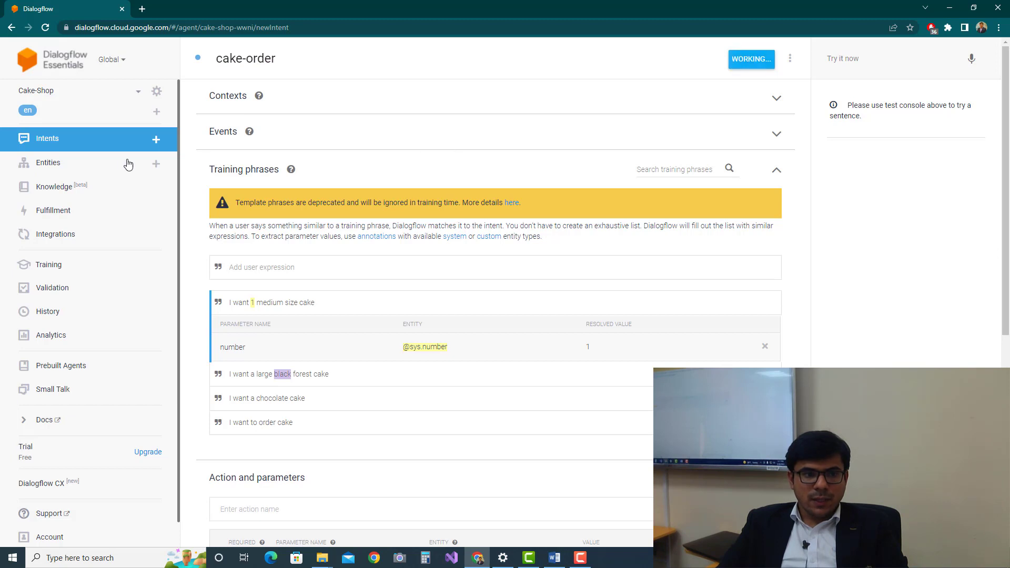
# Create a new custom entity named "size" in the Cake-Shop agent and allow automated expansion for it.
pyautogui.click(106, 165)
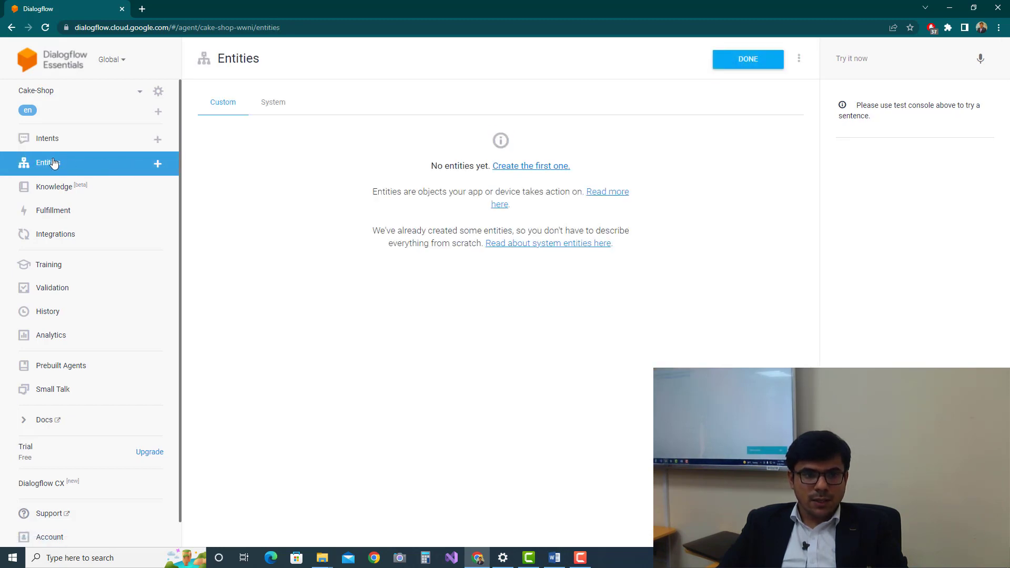
pyautogui.click(288, 107)
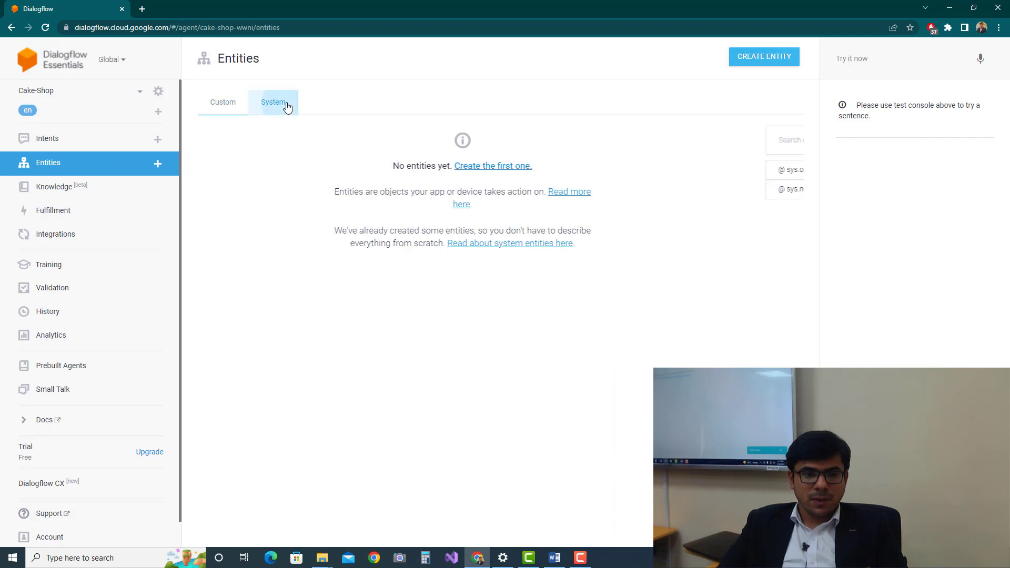
pyautogui.click(224, 104)
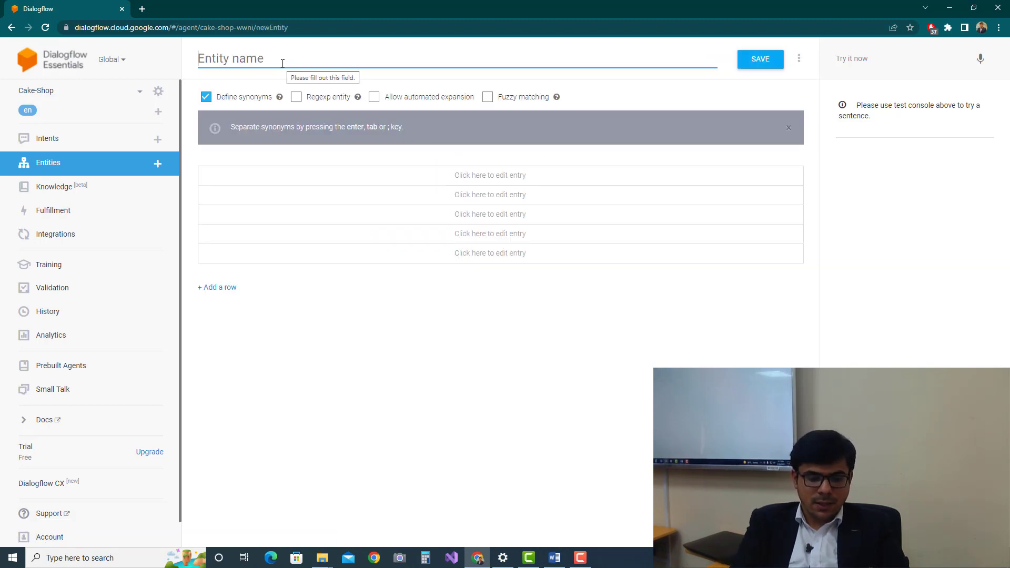
pyautogui.write('size')
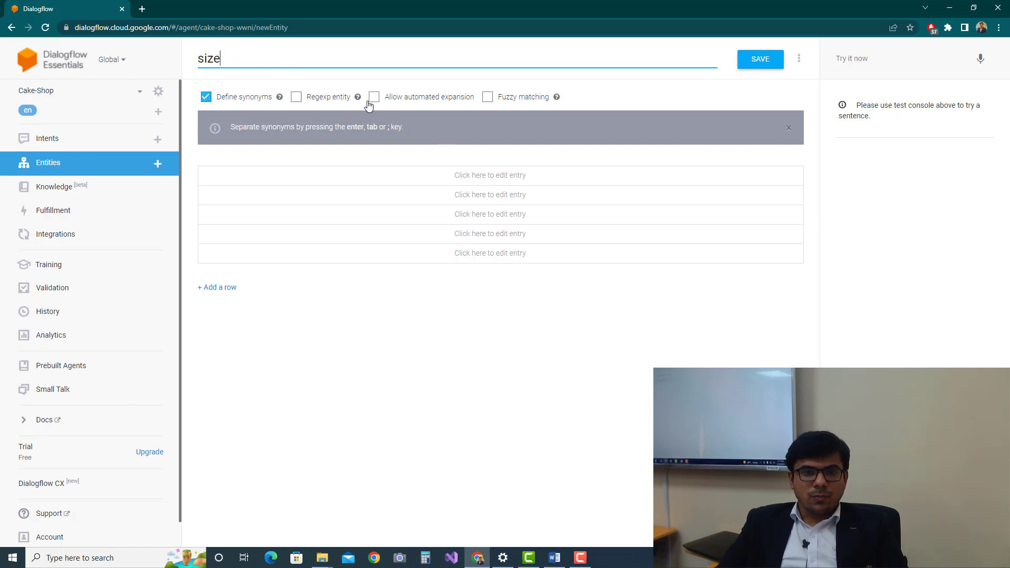
pyautogui.click(371, 103)
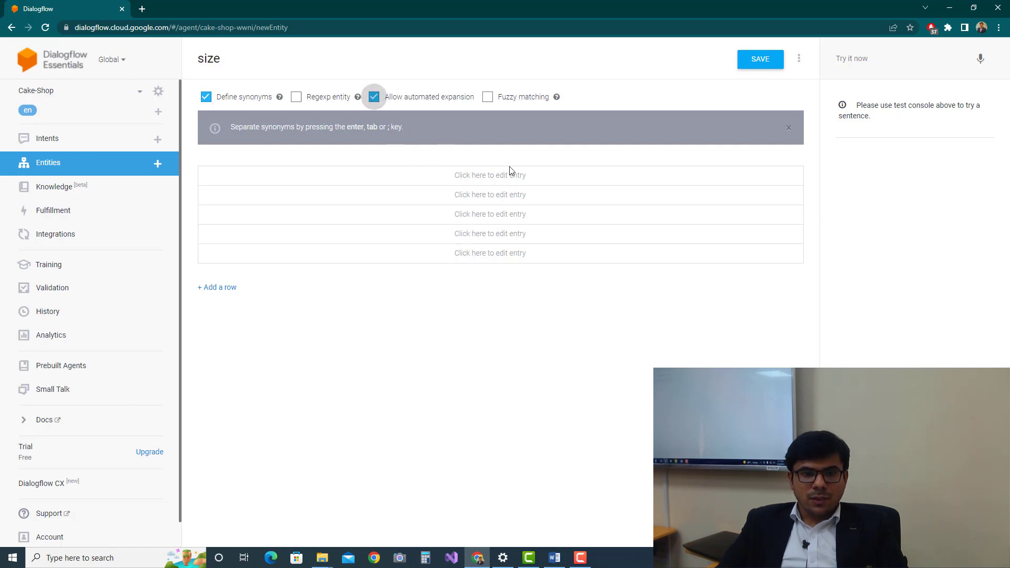
# Add the reference value "small" to the size entity with the synonyms "small", "s" and "S".
pyautogui.click(445, 178)
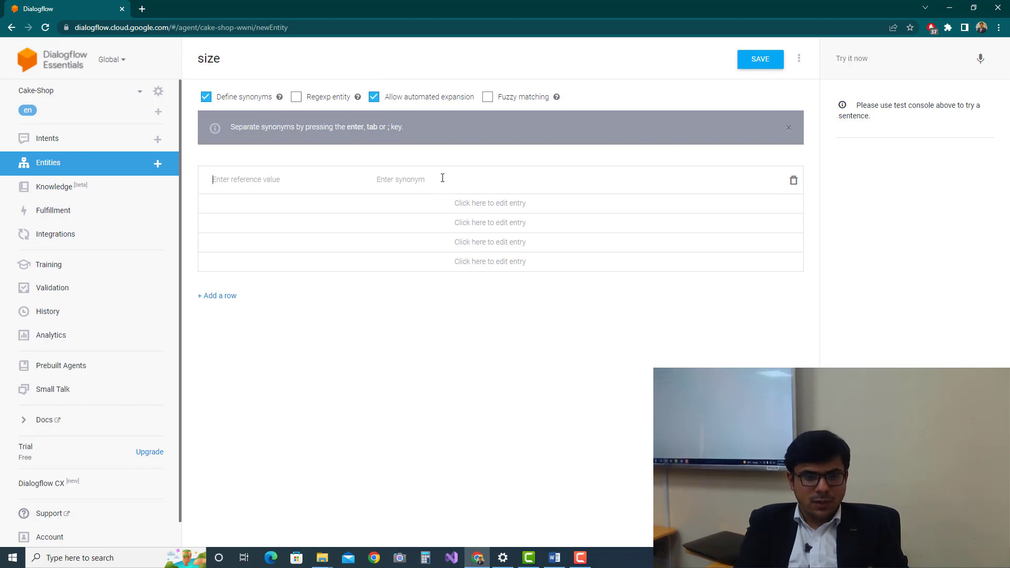
pyautogui.write('small')
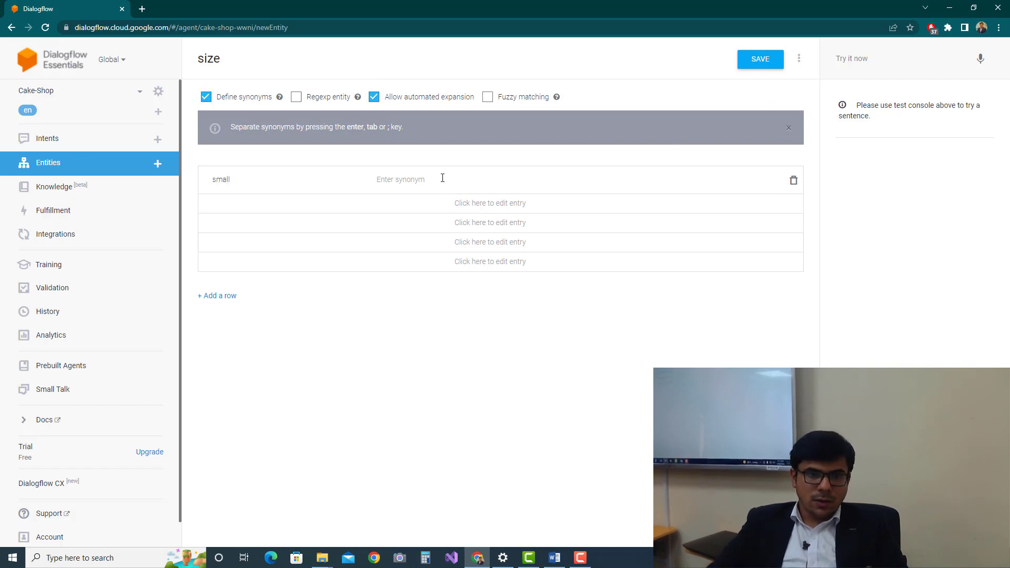
pyautogui.press('Tab')
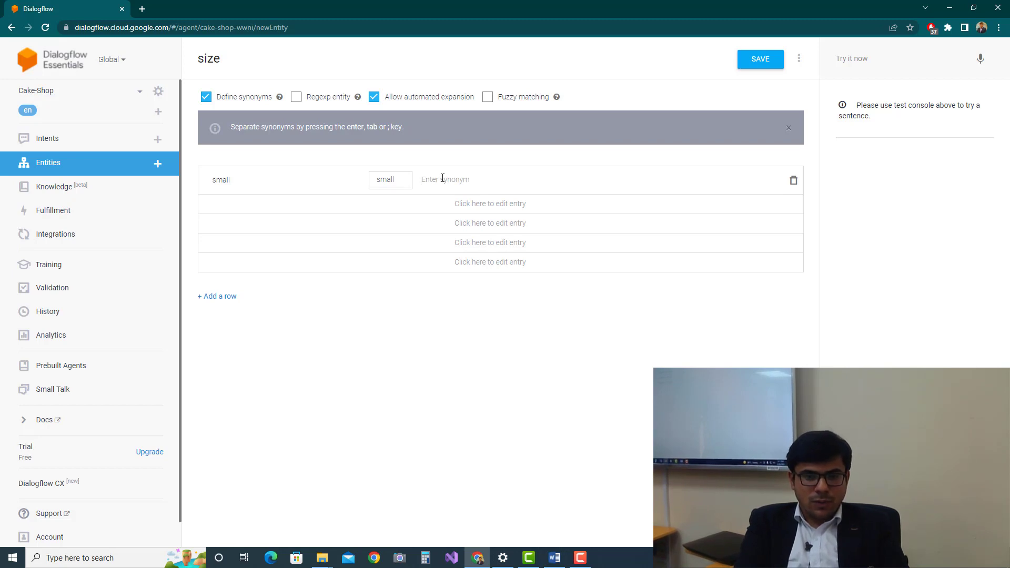
pyautogui.write('s')
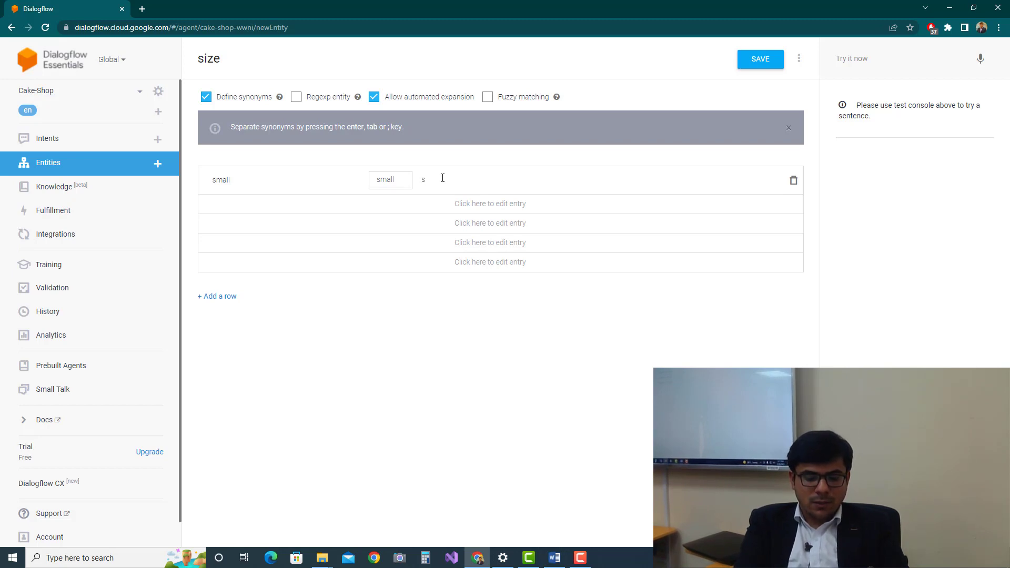
pyautogui.press('Return')
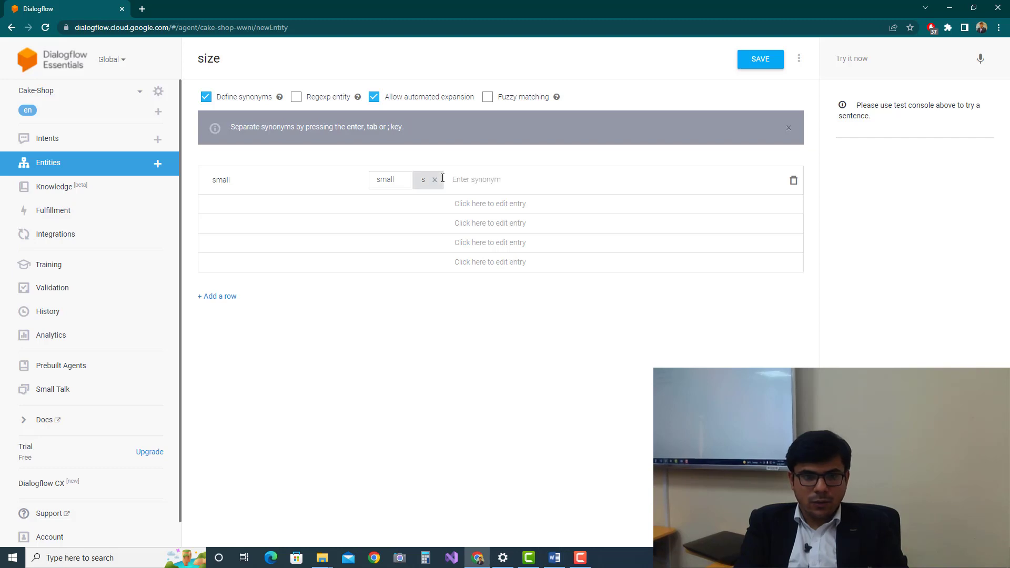
pyautogui.write('S')
pyautogui.press('Return')
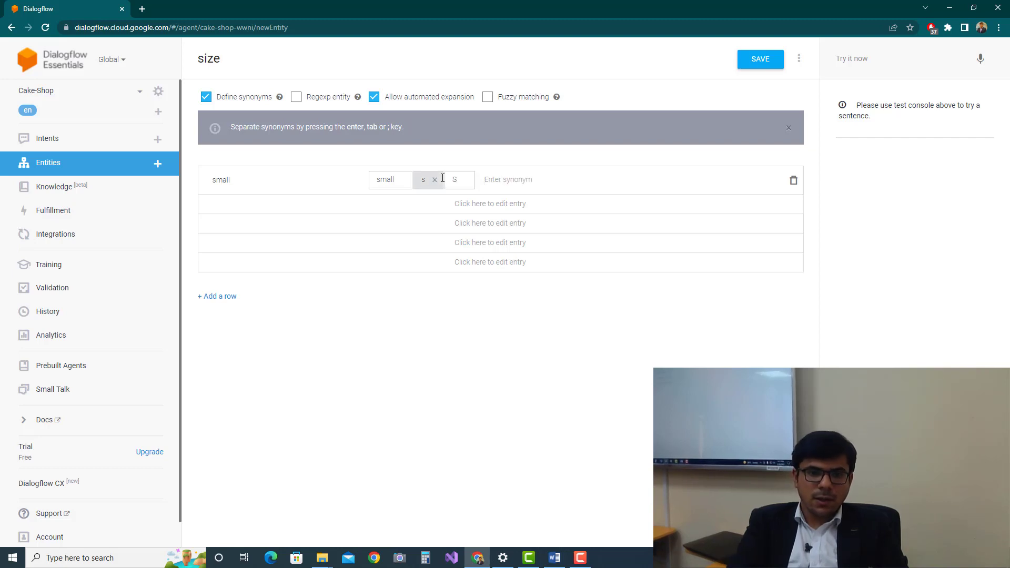
# Add the reference value "medium" to the size entity with the synonyms "medium", "MEDIUM", "M" and "m".
pyautogui.click(240, 210)
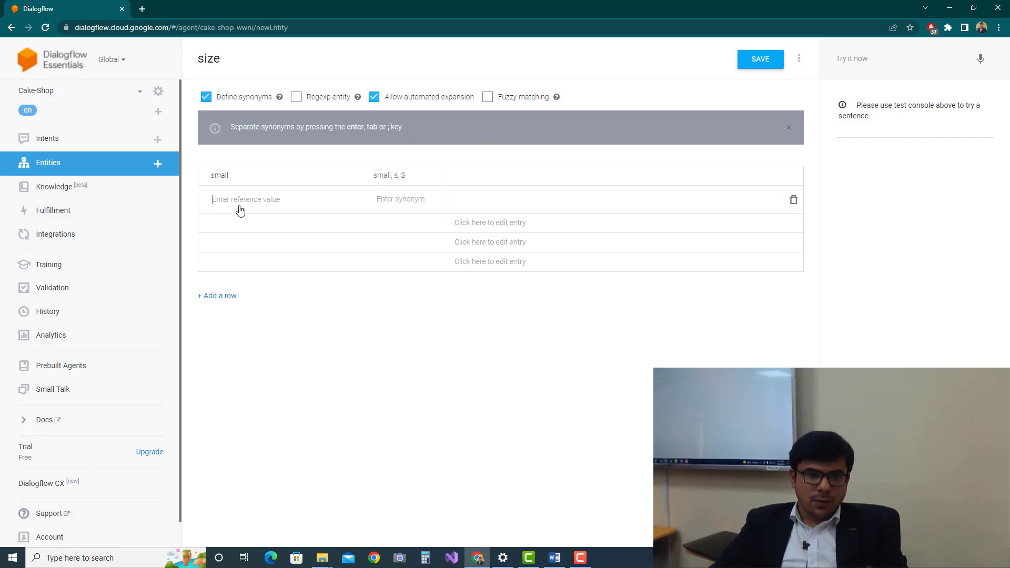
pyautogui.write('m')
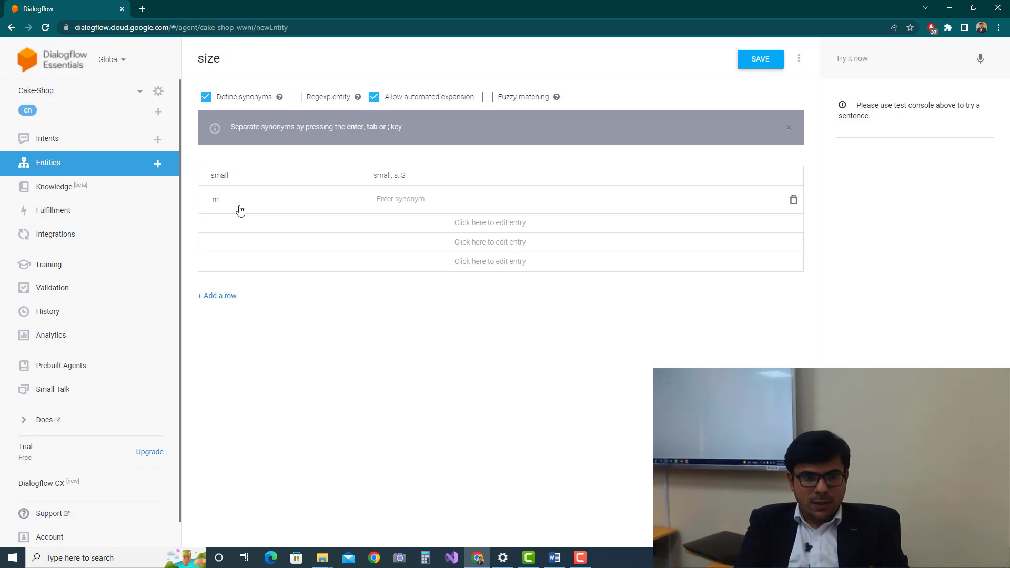
pyautogui.write('edium')
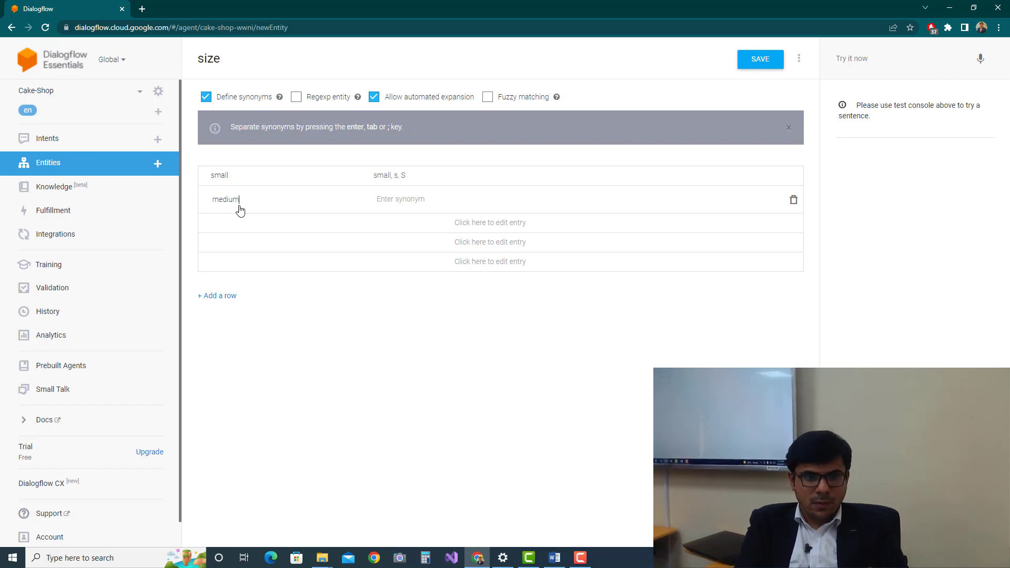
pyautogui.press('Tab')
pyautogui.write('M')
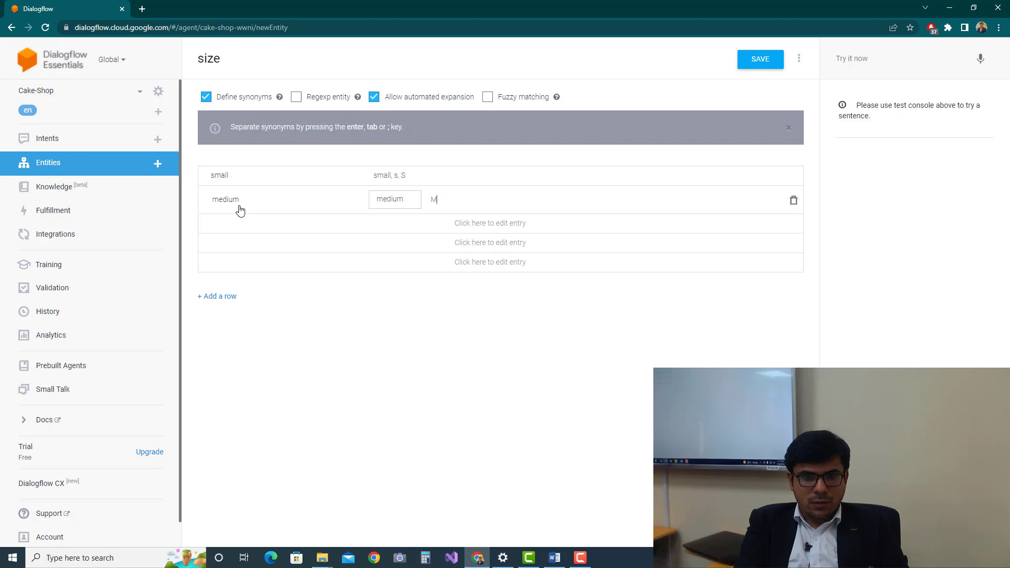
pyautogui.write('e')
pyautogui.press('BackSpace')
pyautogui.write('ED')
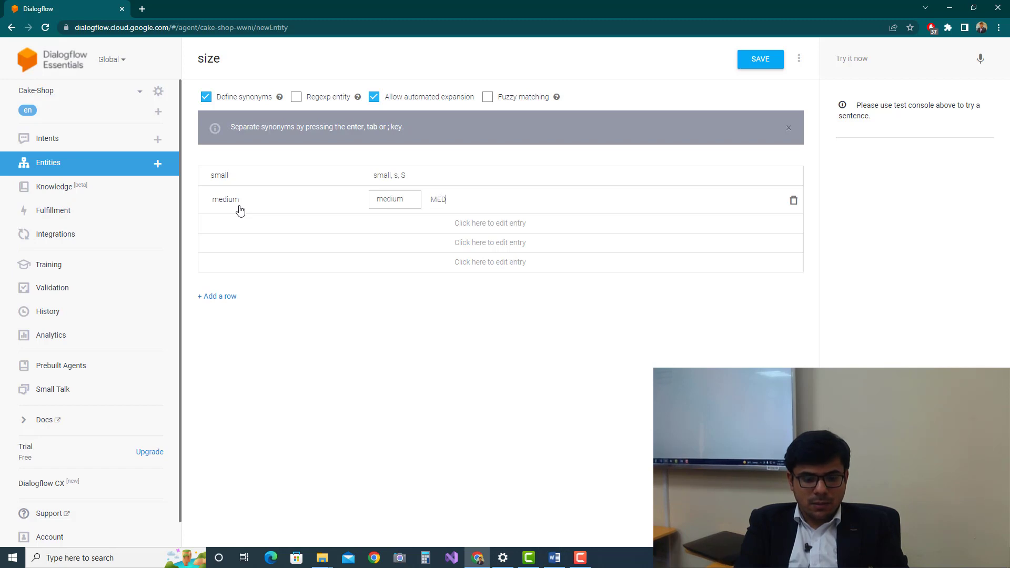
pyautogui.write('IUM')
pyautogui.press('Tab')
pyautogui.write('M')
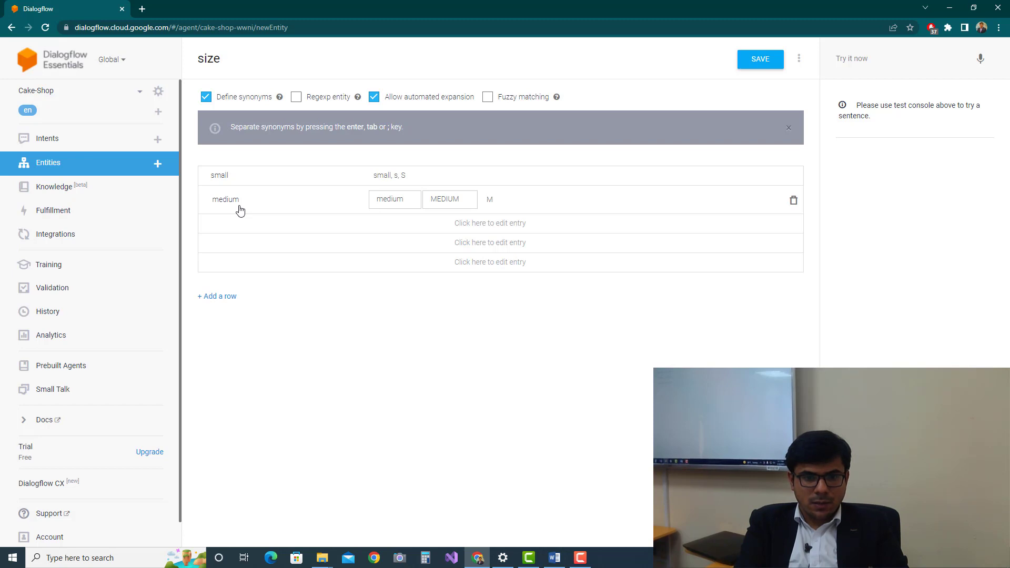
pyautogui.write(',')
pyautogui.press('BackSpace')
pyautogui.press('Tab')
pyautogui.write('m')
pyautogui.press('Tab')
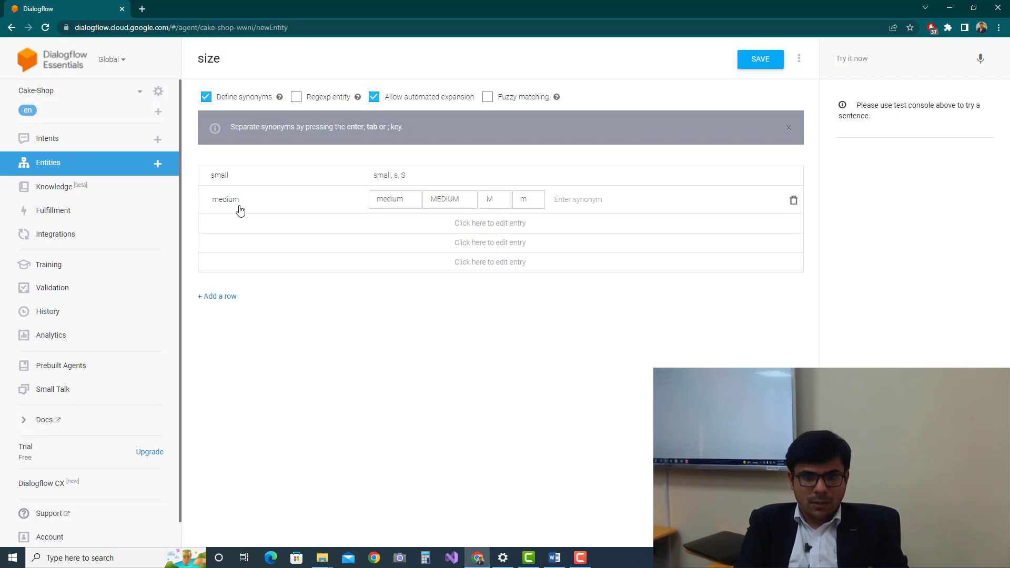
# Add the reference value "large" to the size entity with the synonyms "large", "LARGE", "l" and "L".
pyautogui.click(223, 225)
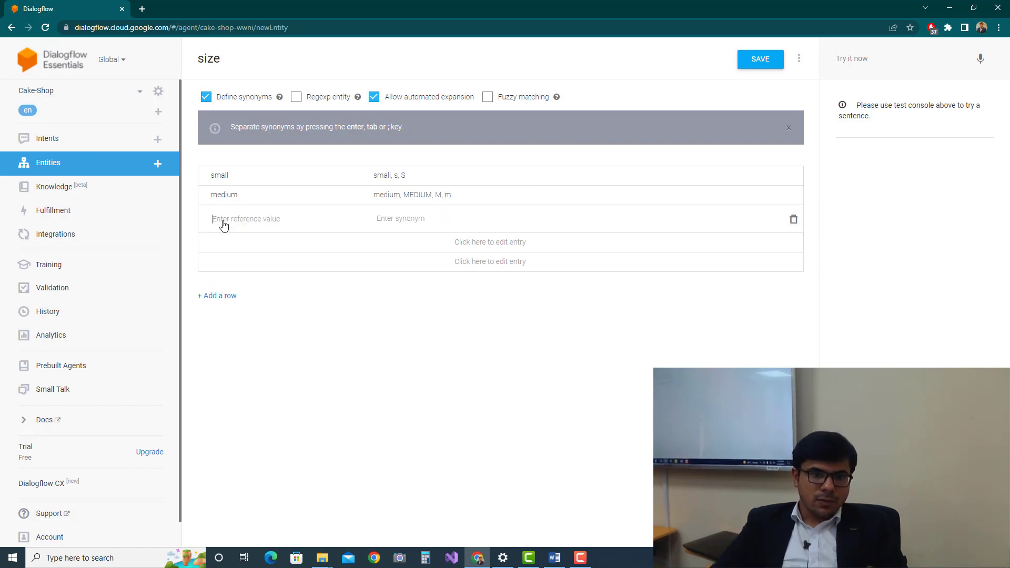
pyautogui.write('L')
pyautogui.press('BackSpace')
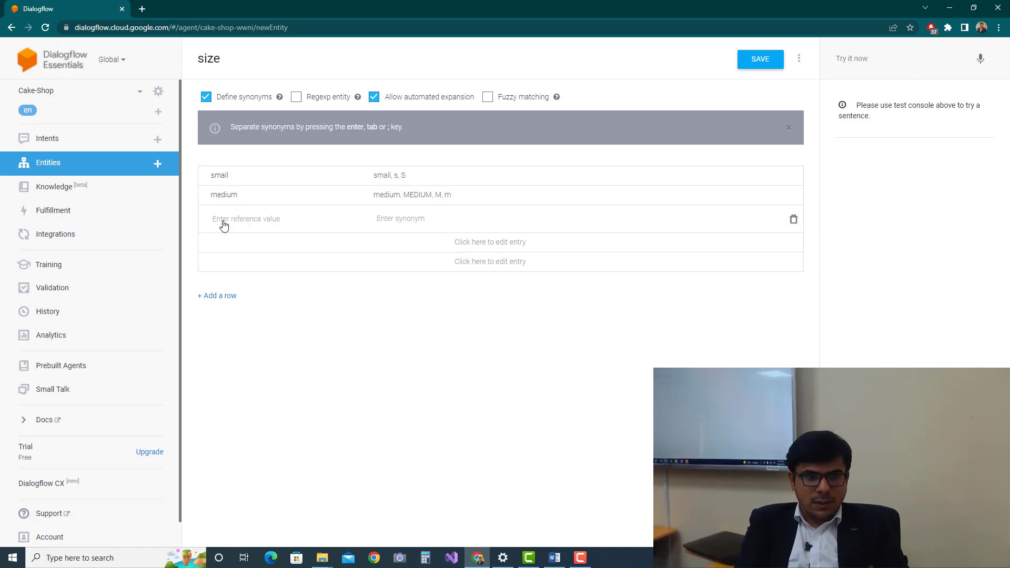
pyautogui.write('large')
pyautogui.press('Tab')
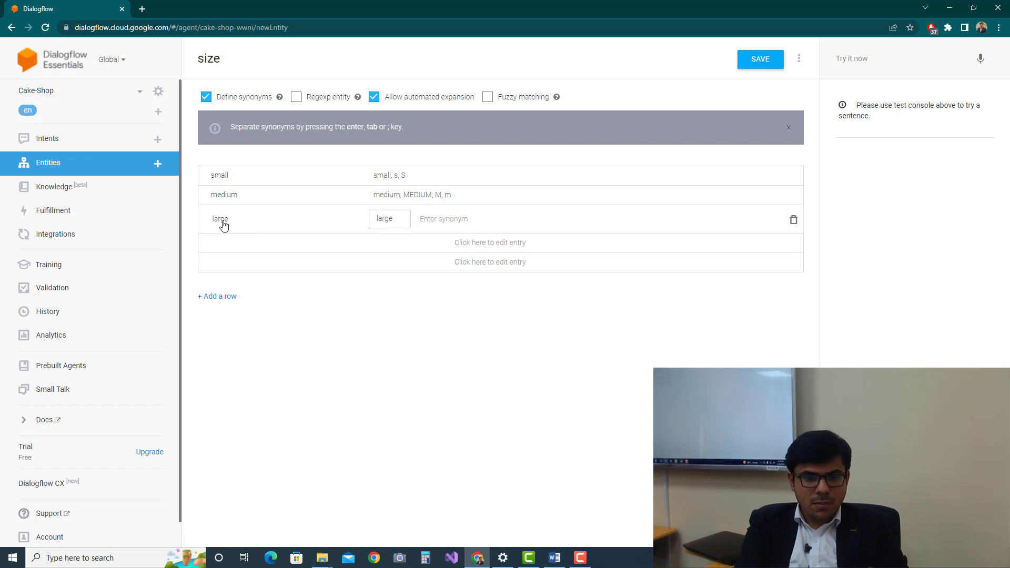
pyautogui.write('LA')
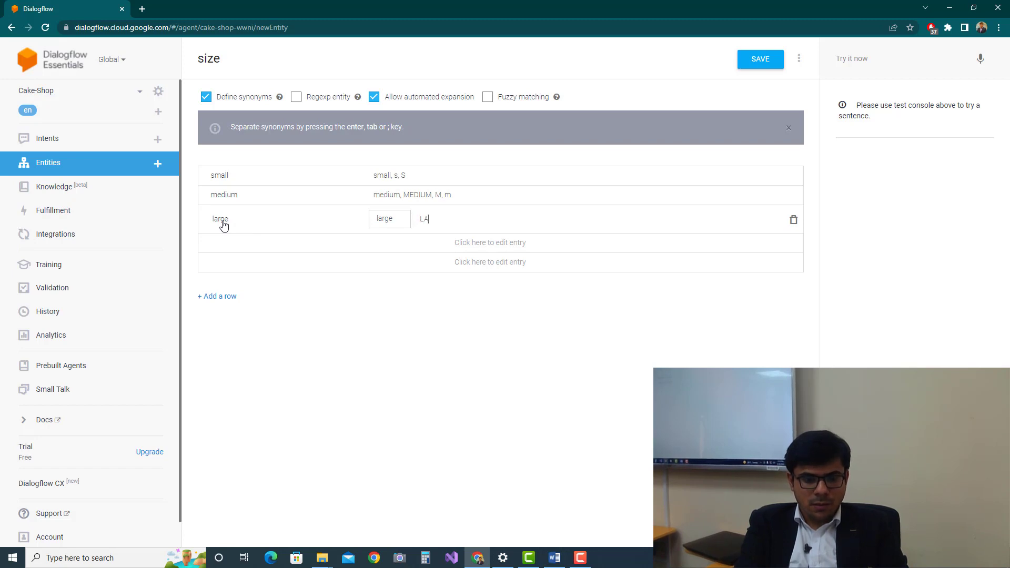
pyautogui.write('RGE')
pyautogui.press('Return')
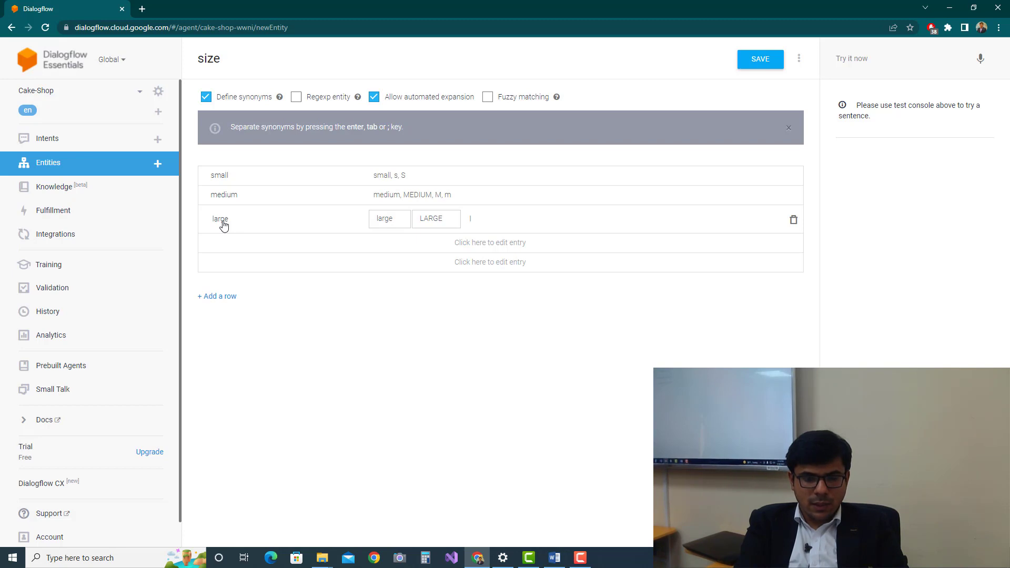
pyautogui.write('l')
pyautogui.press('Return')
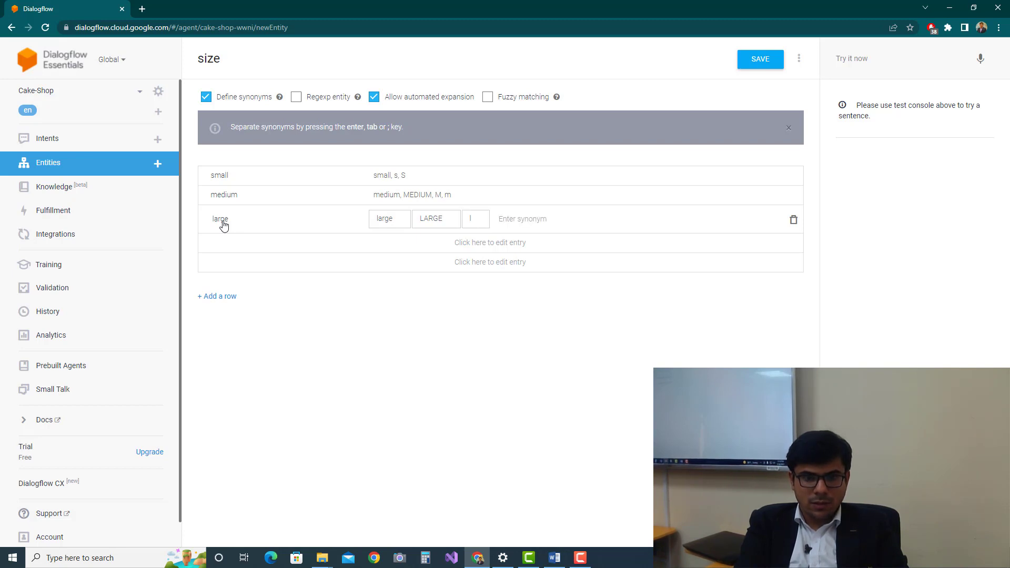
pyautogui.write('L')
pyautogui.press('Return')
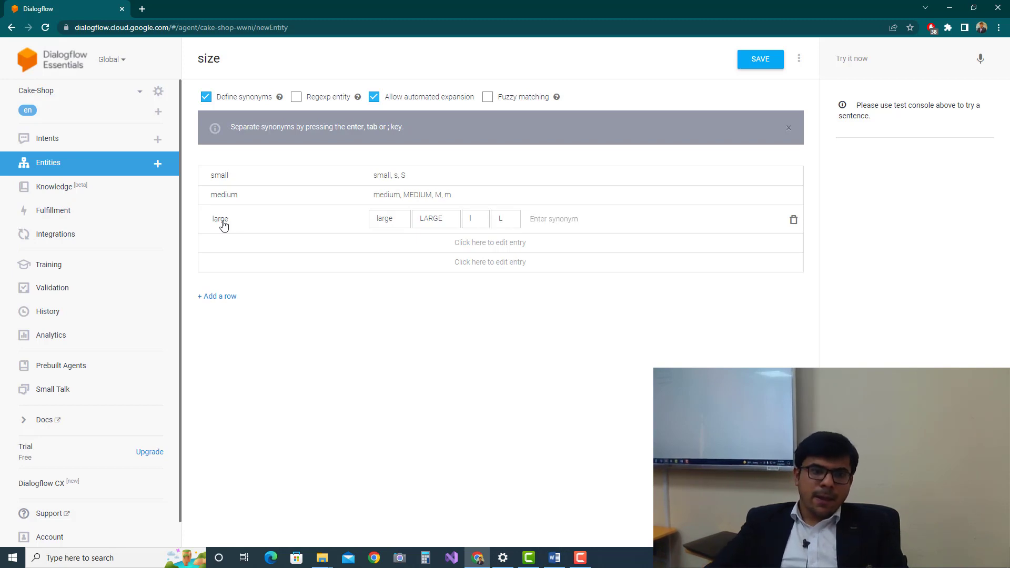
# Add the reference value "Extra Large" as the fourth entry of the size entity, with "Extra Large" as its first synonym.
pyautogui.click(221, 247)
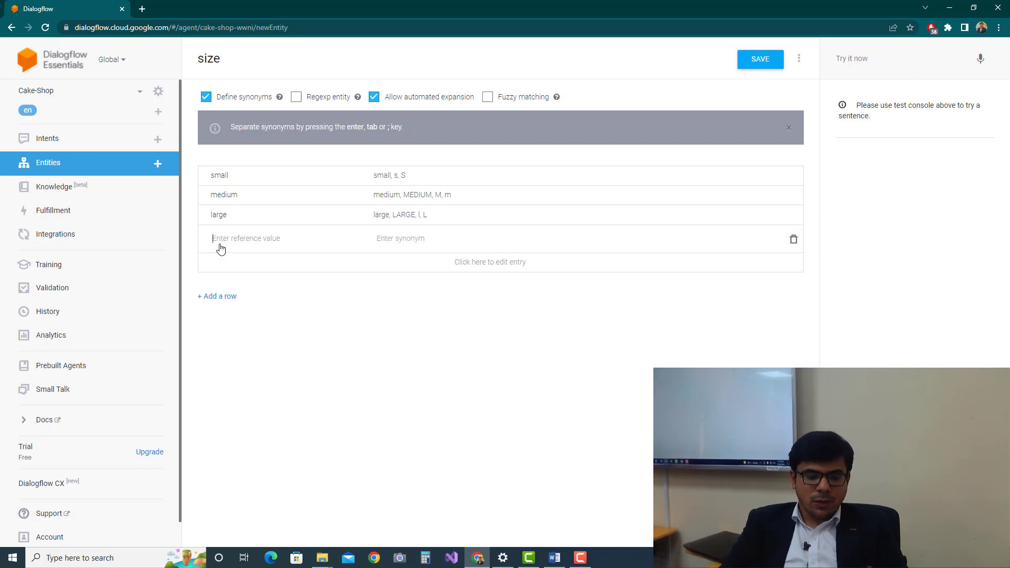
pyautogui.write('XX')
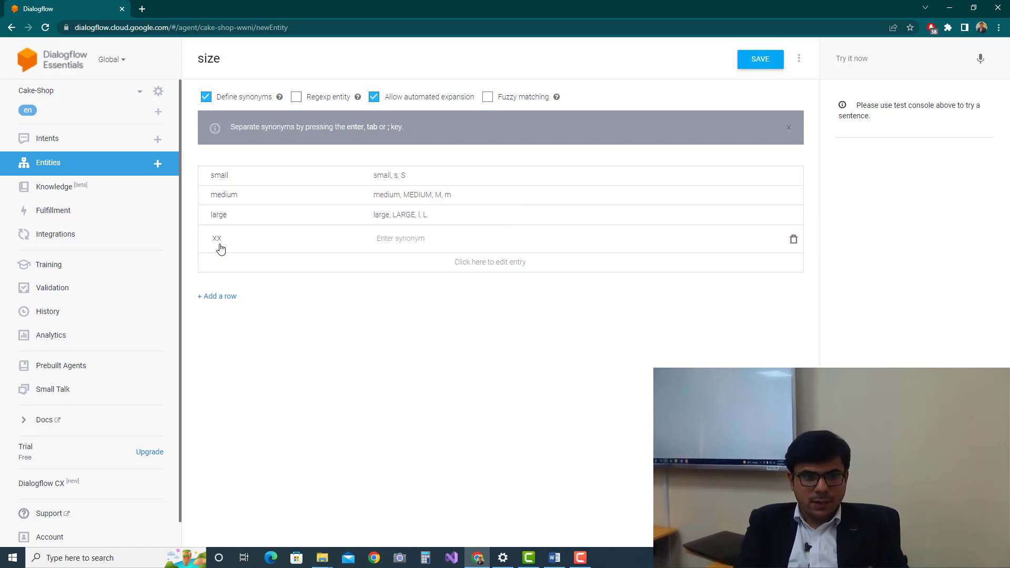
pyautogui.write('L')
pyautogui.press('BackSpace')
pyautogui.press('BackSpace')
pyautogui.press('BackSpace')
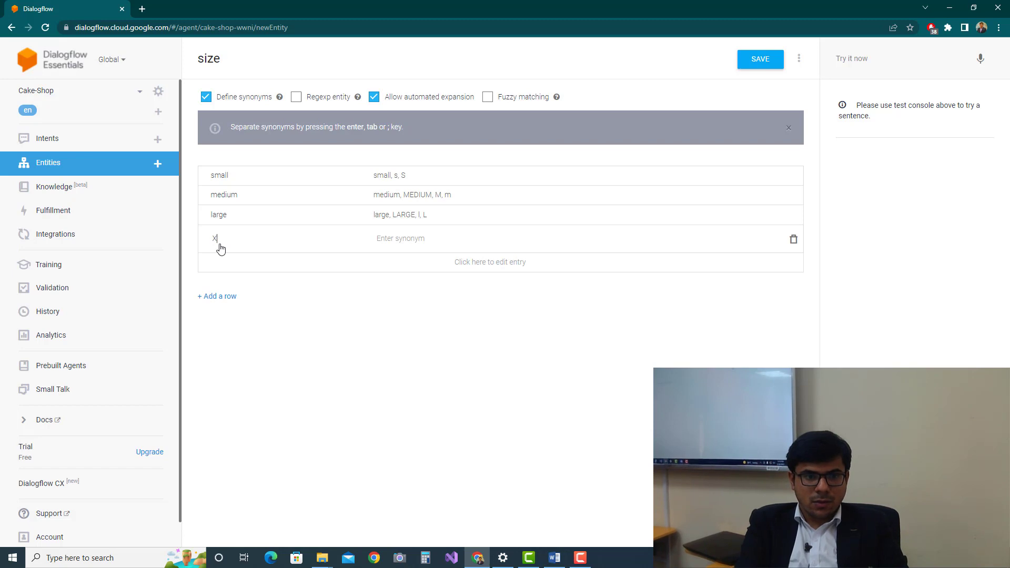
pyautogui.write('Extr')
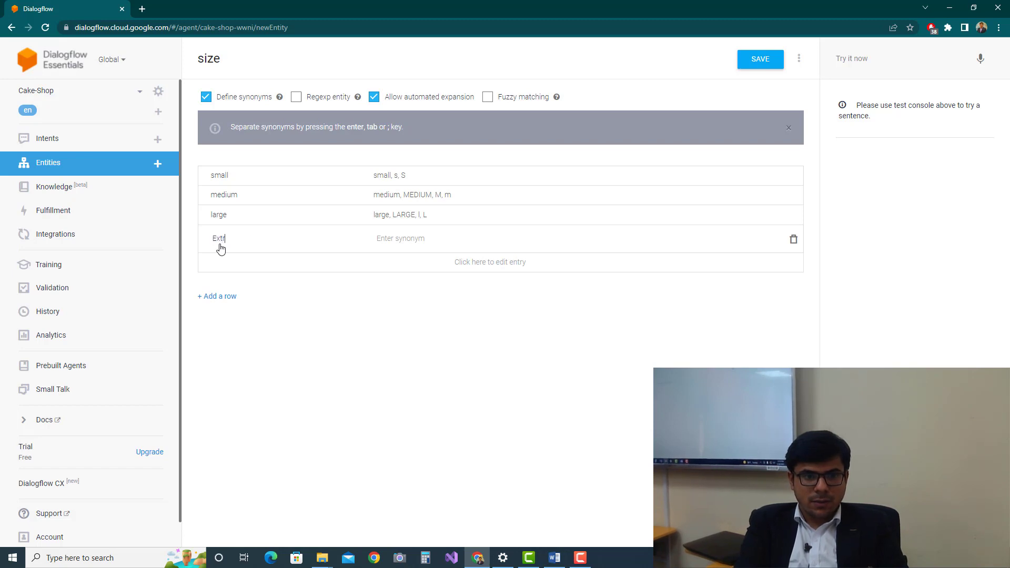
pyautogui.write('a Large')
pyautogui.press('Tab')
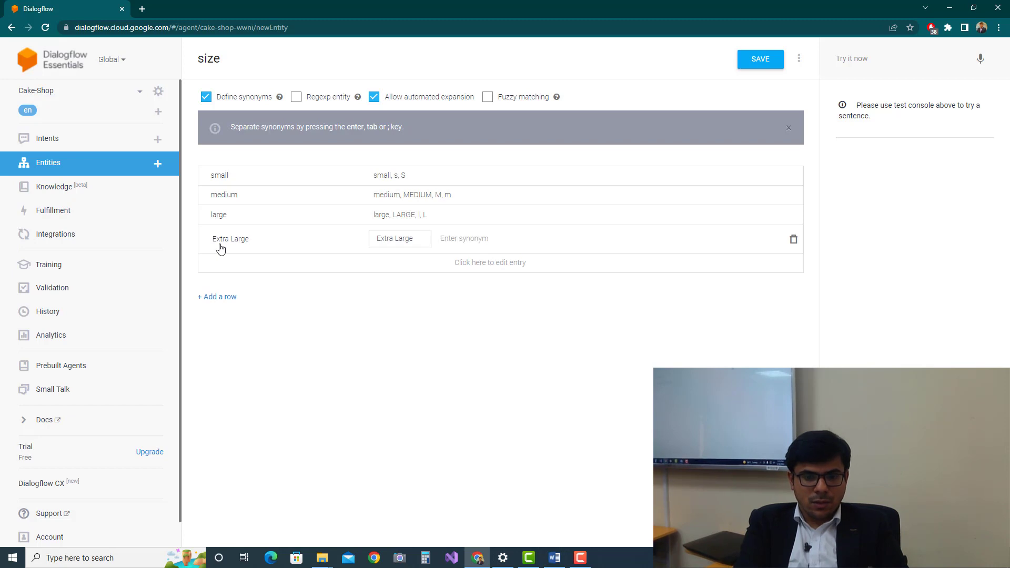
# Add the synonyms "XXL" and "xxl" to the Extra Large entry, and save the size entity.
pyautogui.write('XXL')
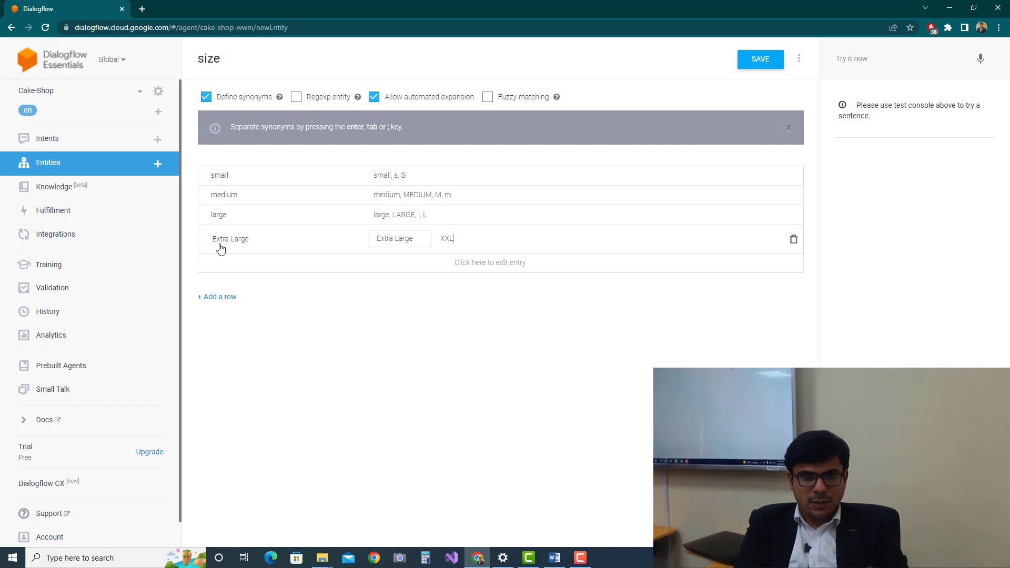
pyautogui.press('Return')
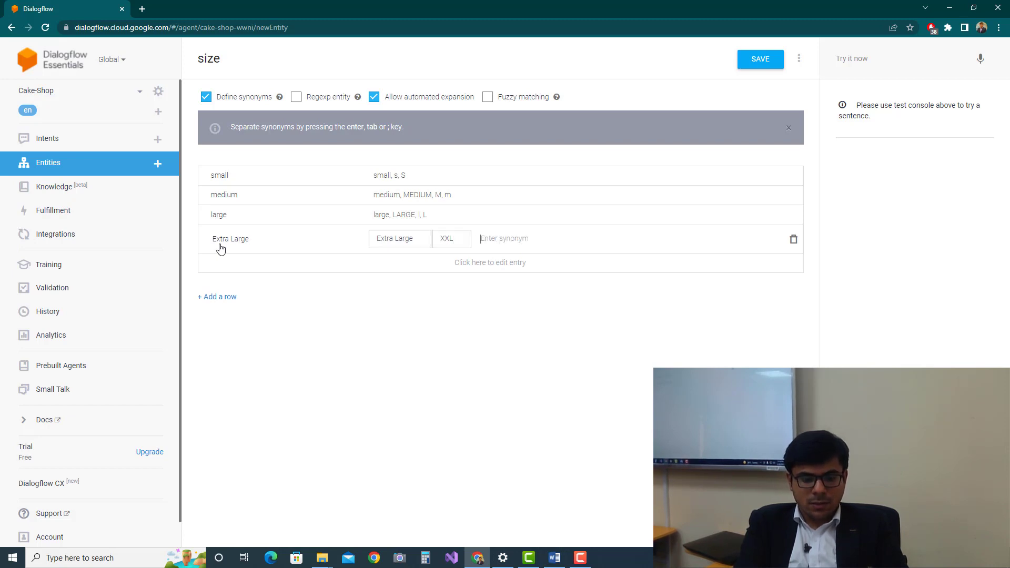
pyautogui.write('XX')
pyautogui.press('BackSpace')
pyautogui.press('BackSpace')
pyautogui.press('BackSpace')
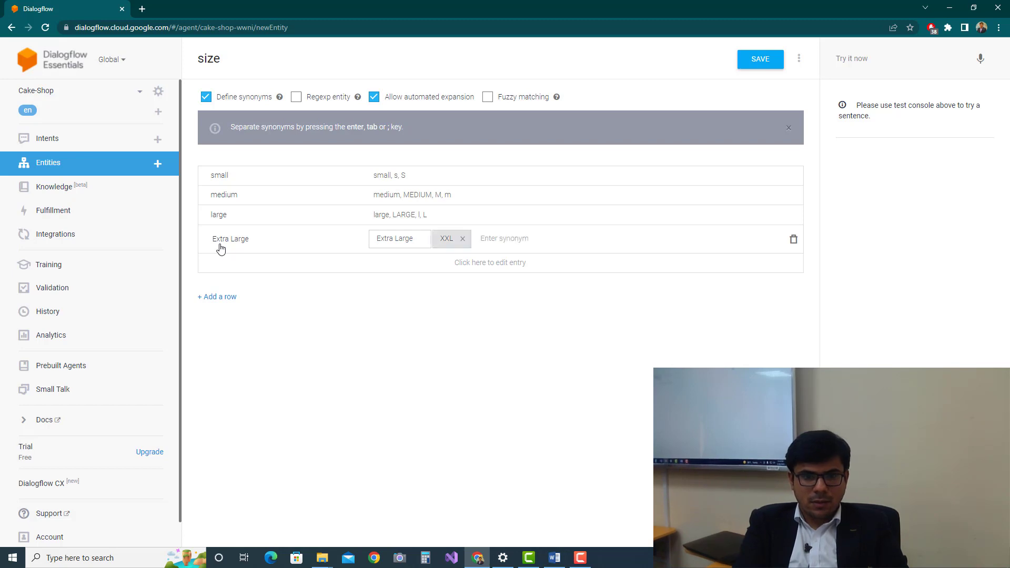
pyautogui.click(506, 238)
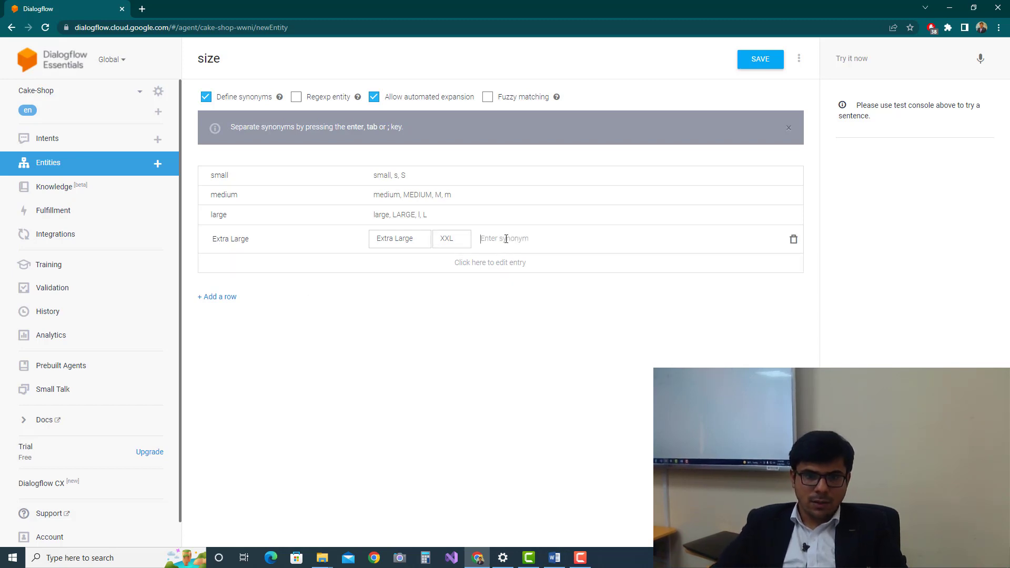
pyautogui.write('xxl')
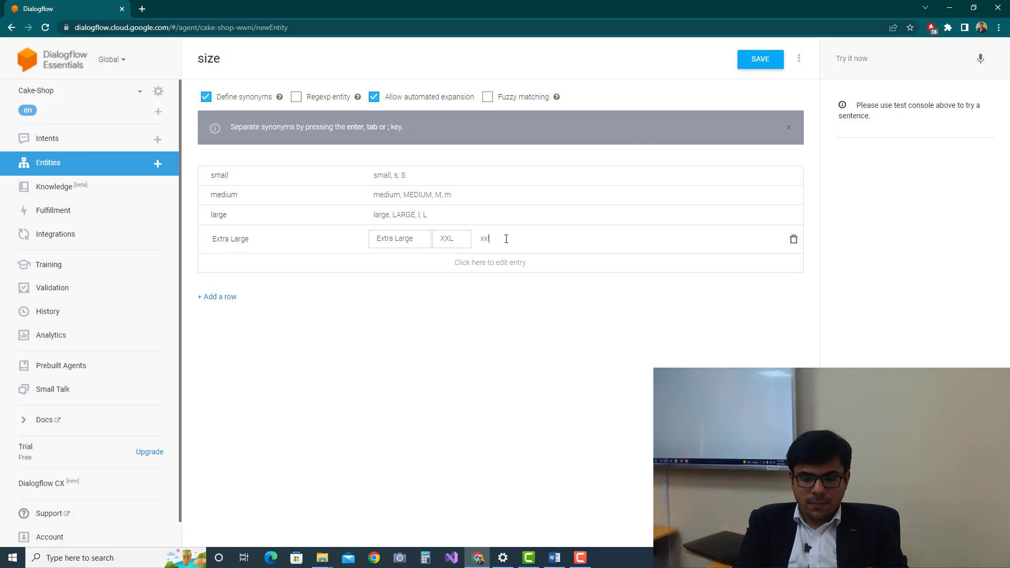
pyautogui.press('Return')
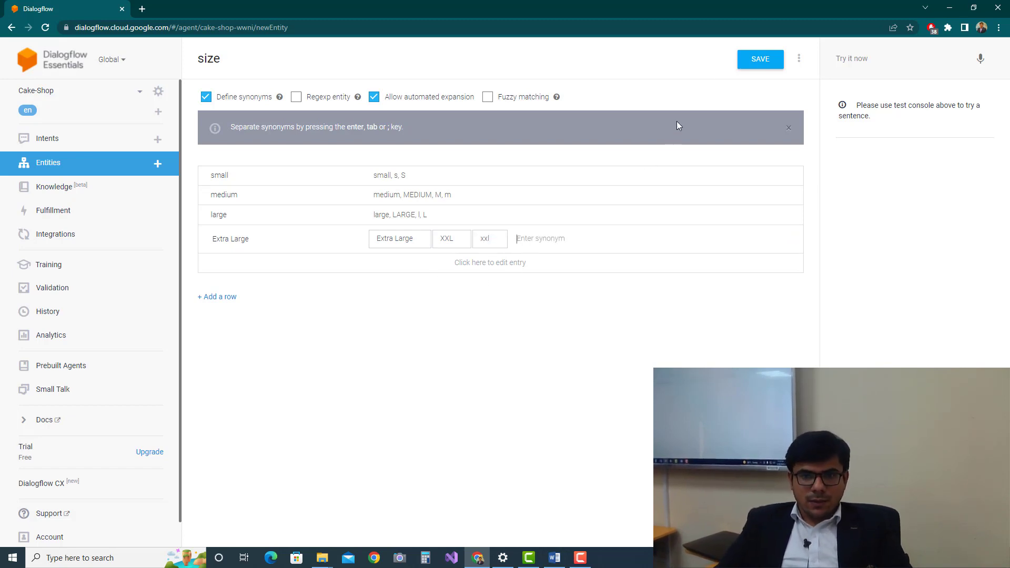
pyautogui.click(746, 63)
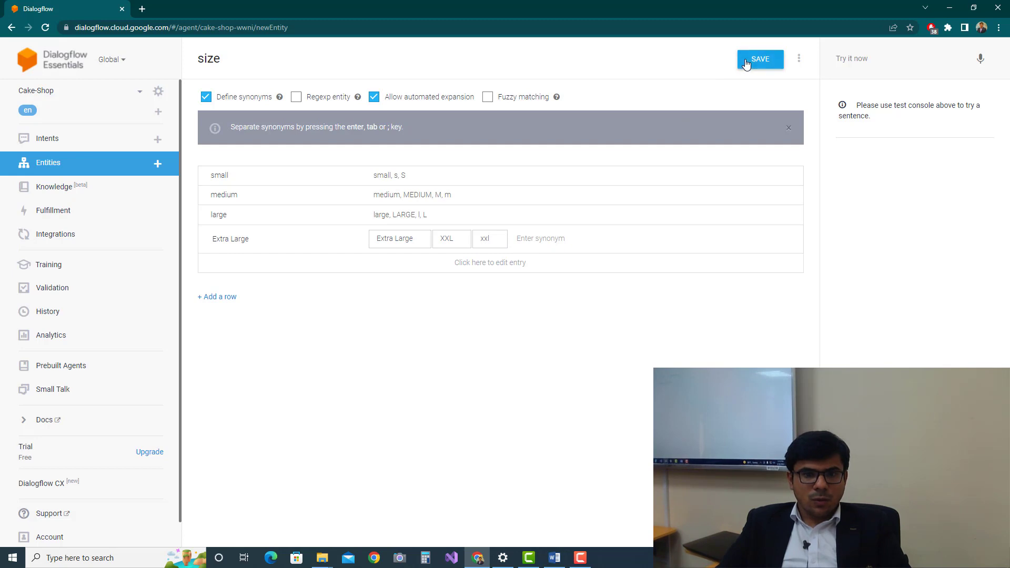
pyautogui.click(57, 139)
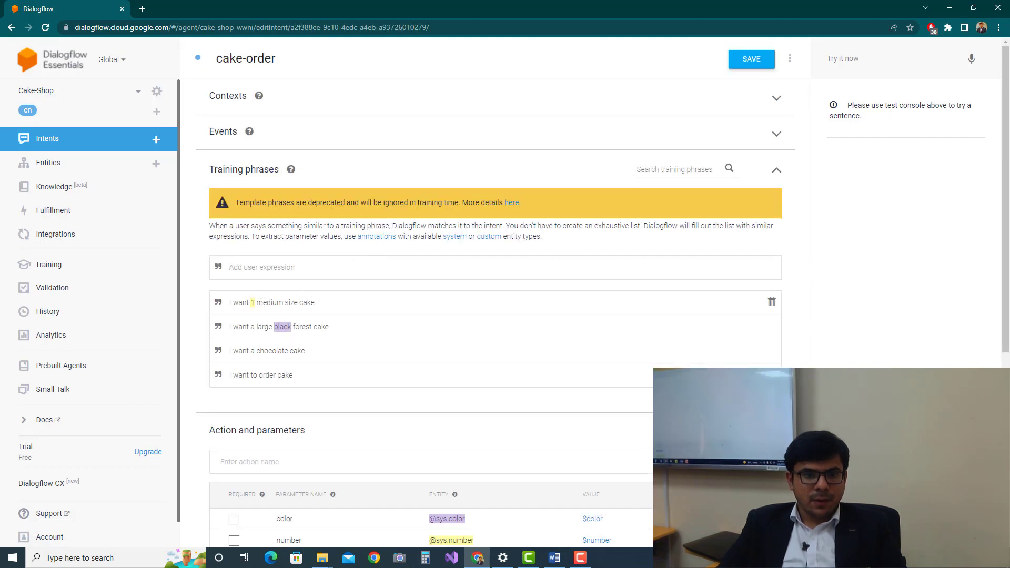
pyautogui.doubleClick(278, 303)
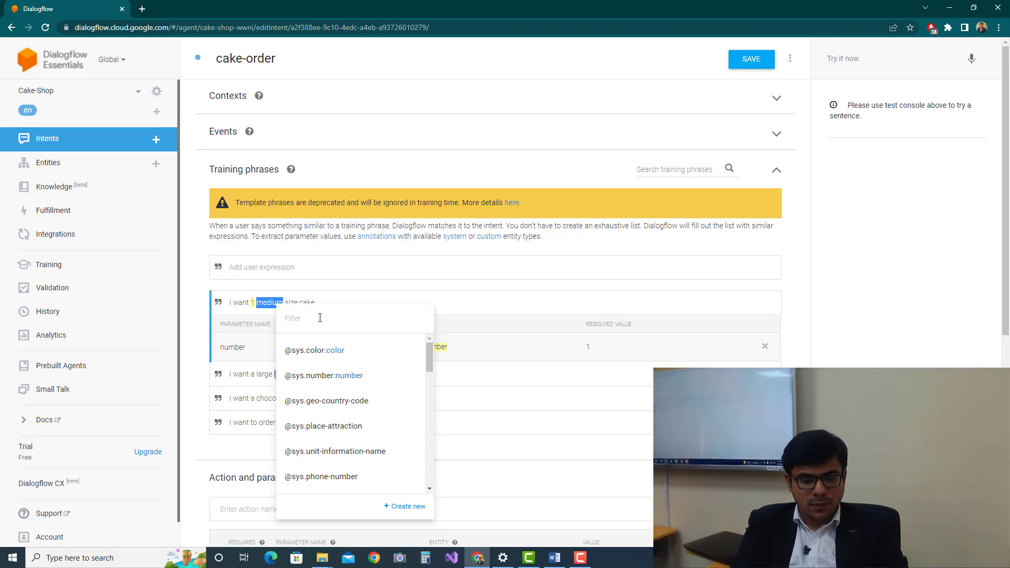
pyautogui.click(320, 318)
pyautogui.write('siz')
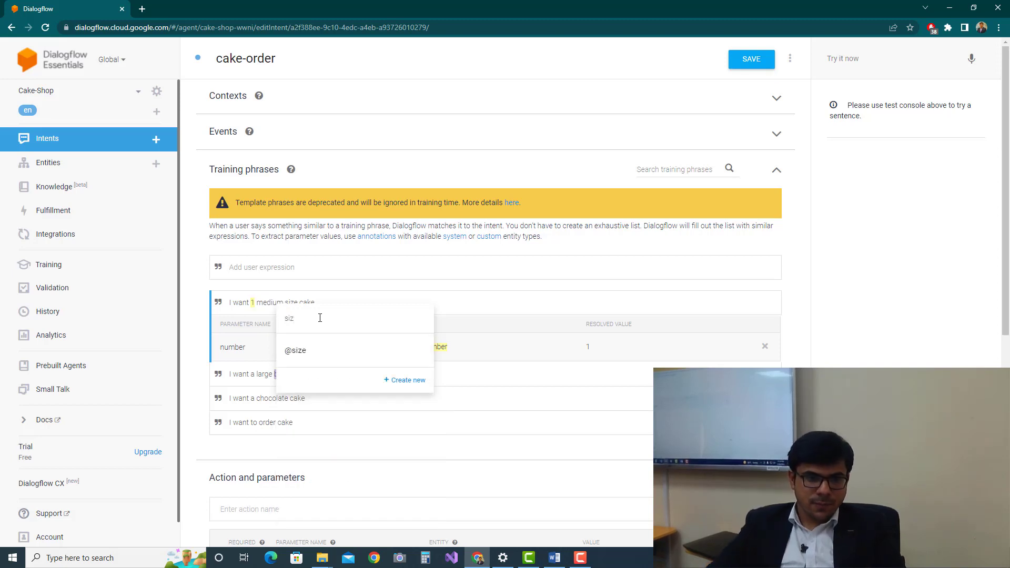
pyautogui.click(296, 352)
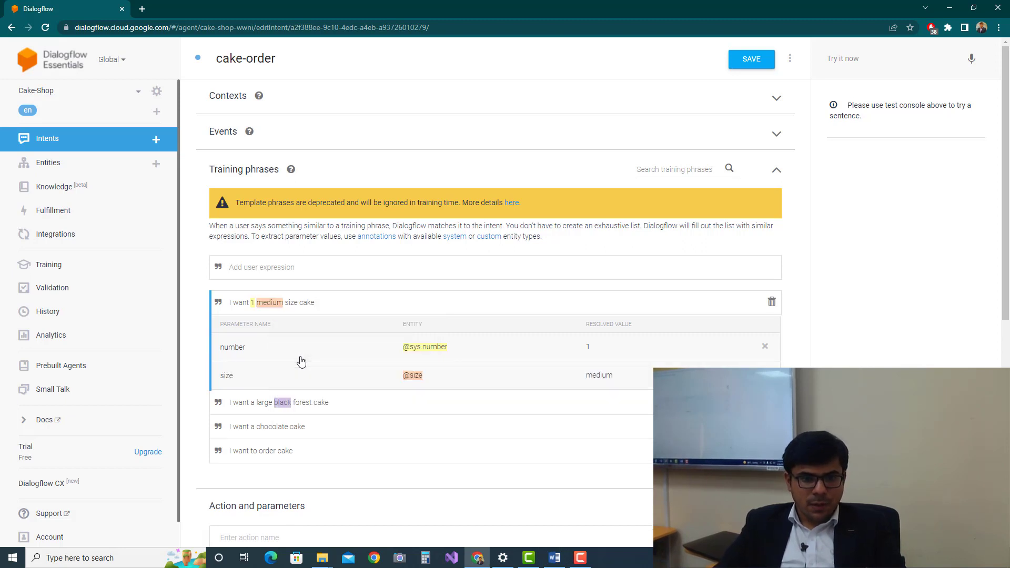
pyautogui.doubleClick(274, 305)
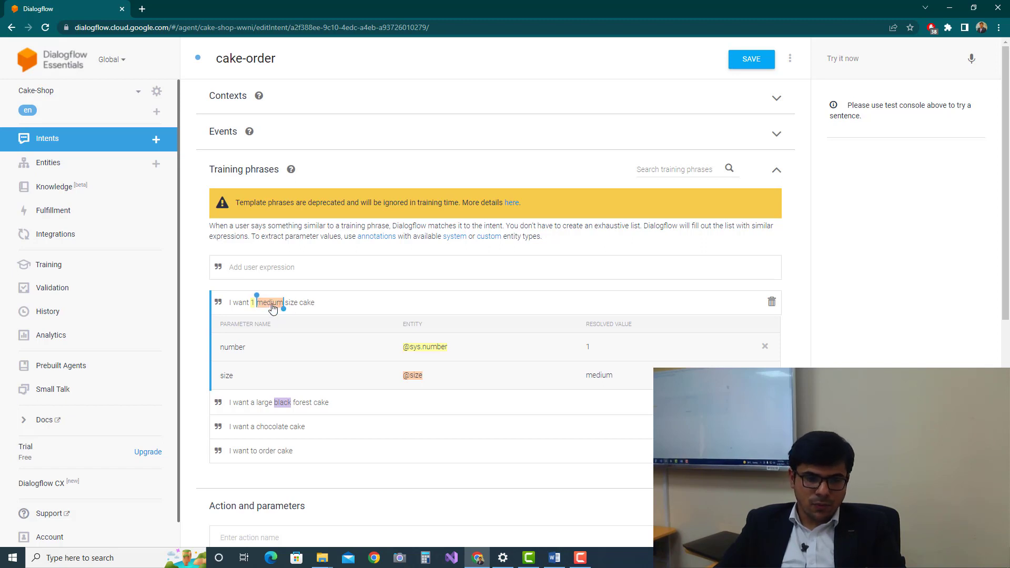
pyautogui.scroll(-2, 379, 346)
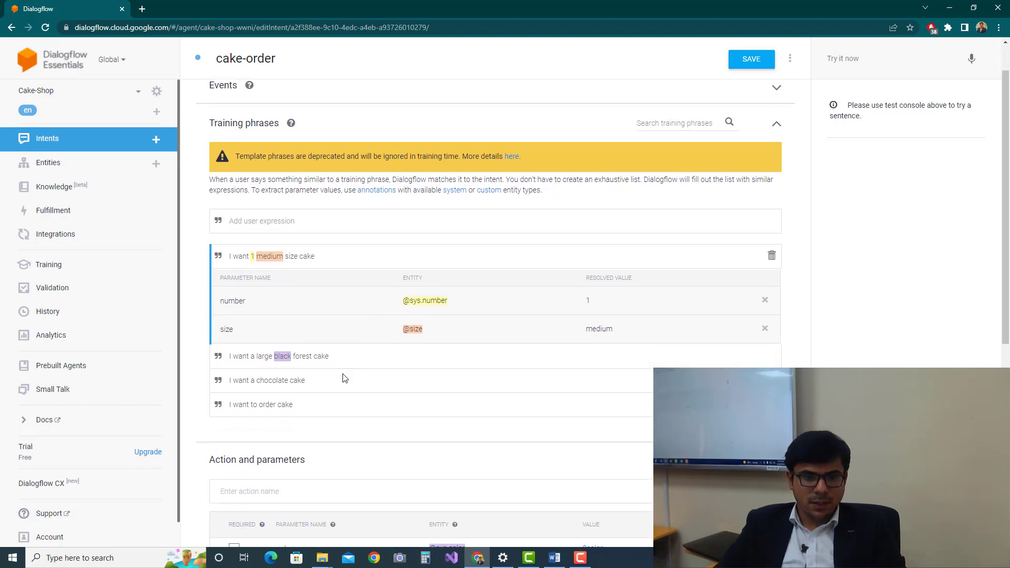
pyautogui.doubleClick(263, 297)
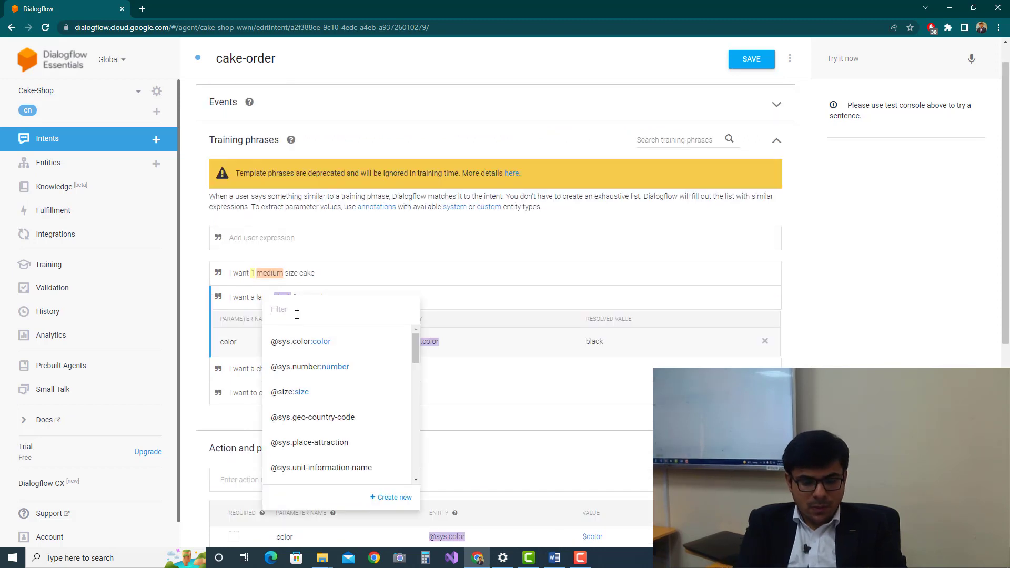
pyautogui.write('siz')
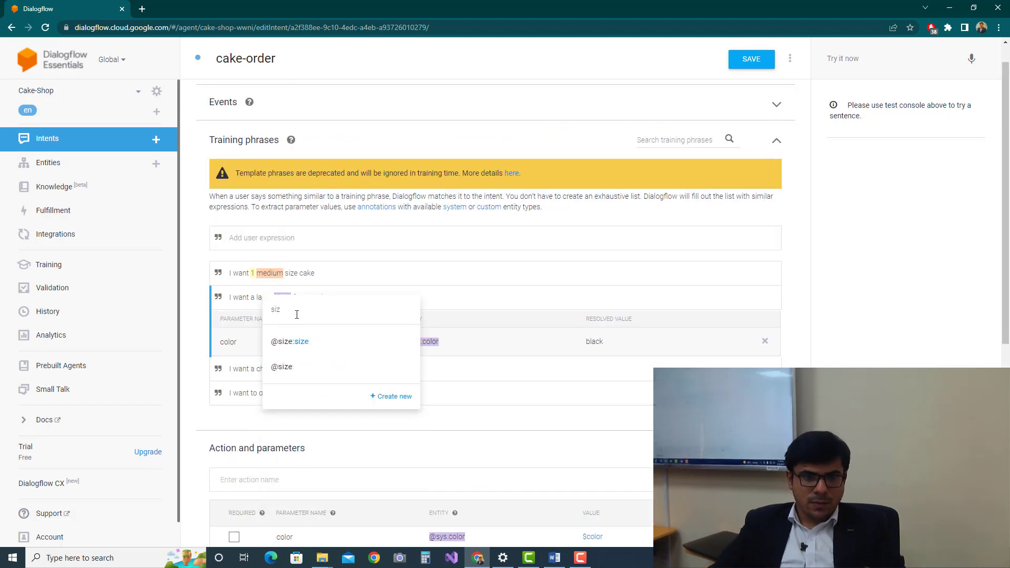
pyautogui.click(300, 369)
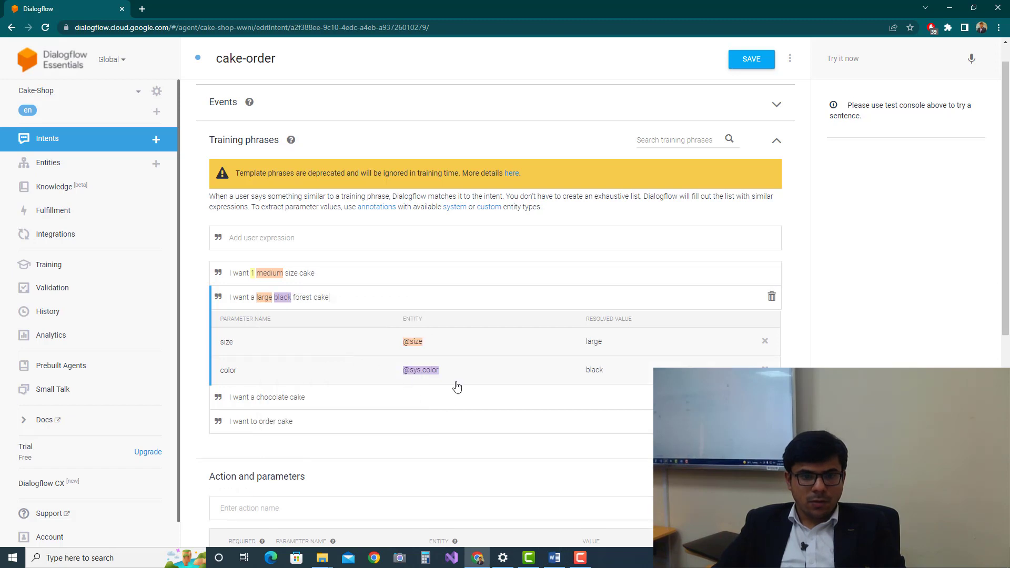
# Review the training phrases and parameters of the cake-order intent, and save the intent.
pyautogui.scroll(-3, 457, 387)
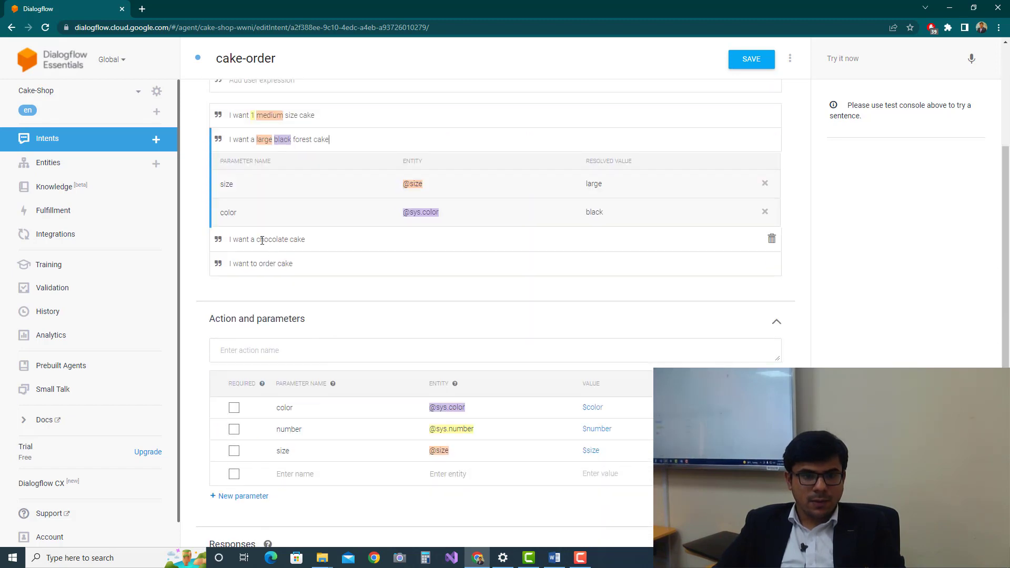
pyautogui.click(273, 240)
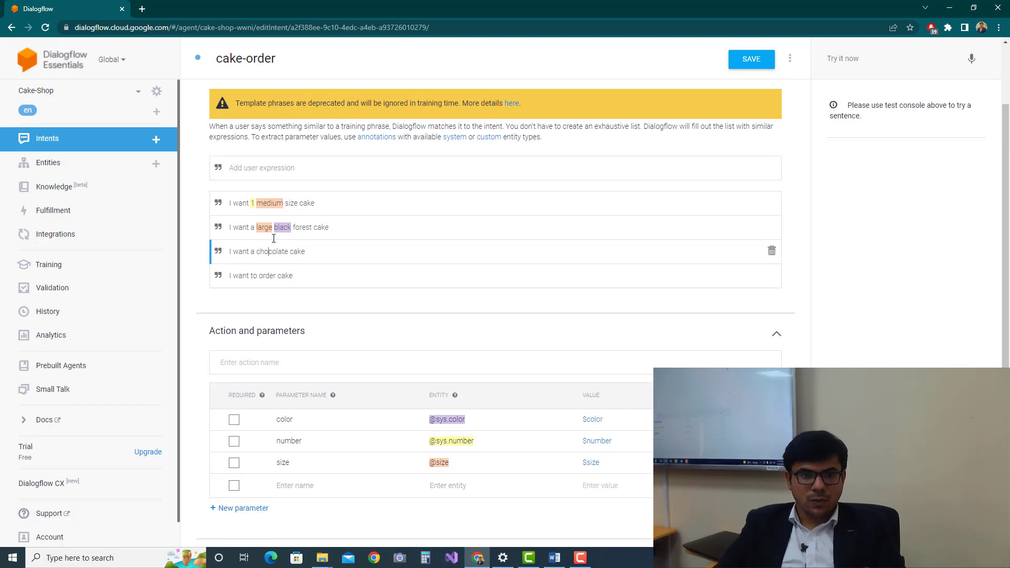
pyautogui.scroll(1, 271, 239)
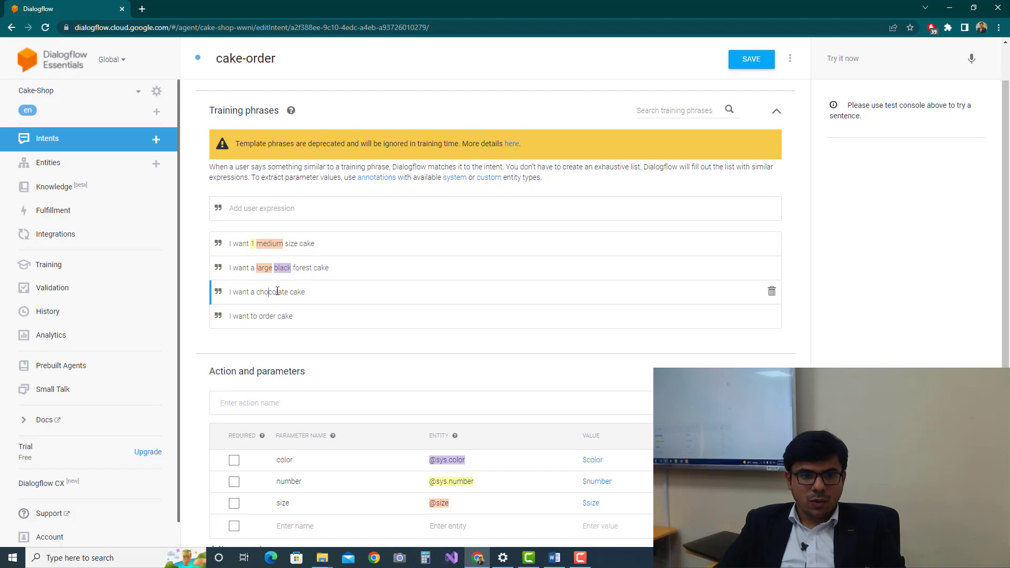
pyautogui.doubleClick(286, 290)
pyautogui.click(306, 268)
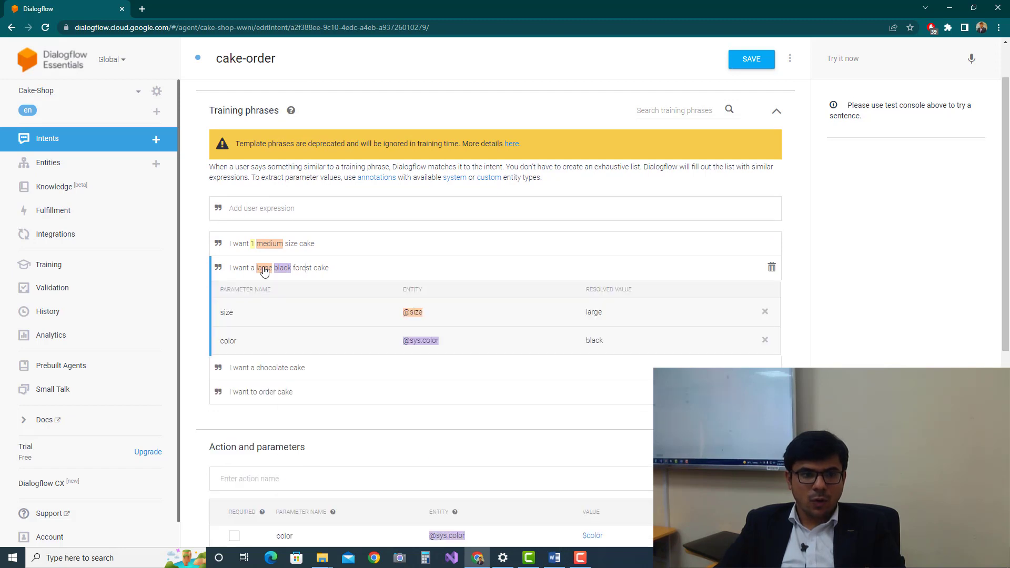
pyautogui.scroll(1, 447, 137)
pyautogui.click(755, 62)
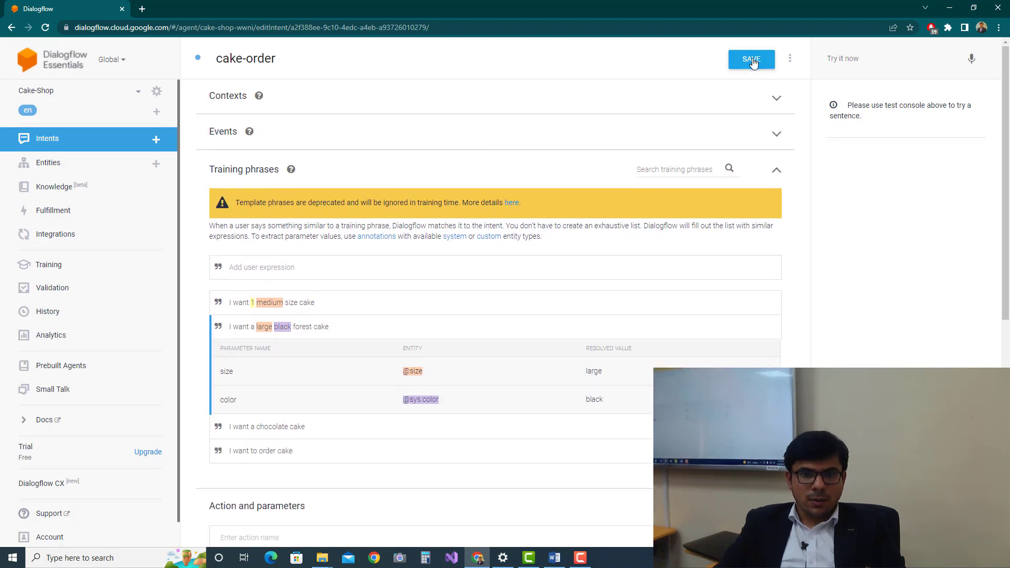
pyautogui.click(749, 62)
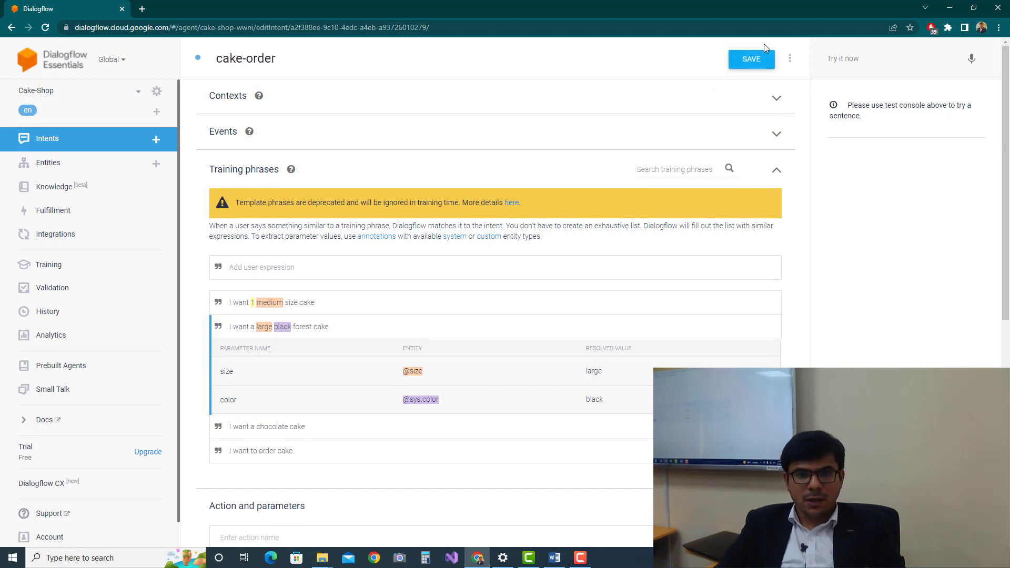
pyautogui.click(748, 61)
pyautogui.scroll(-8, 614, 214)
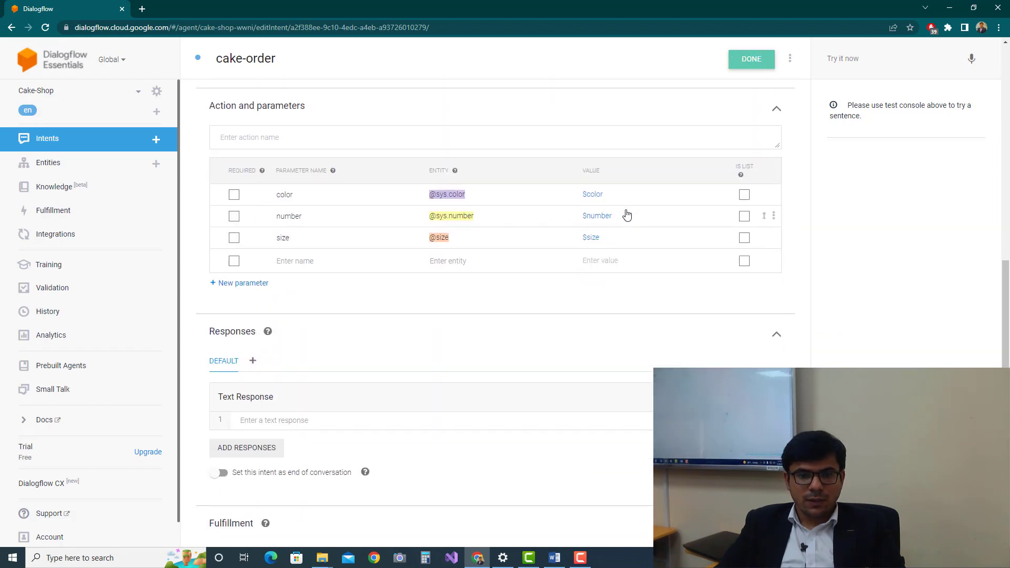
pyautogui.scroll(4, 626, 214)
# Create a new custom entity named "falvors", allow automated expansion for it, and open its first entry for editing.
pyautogui.click(62, 165)
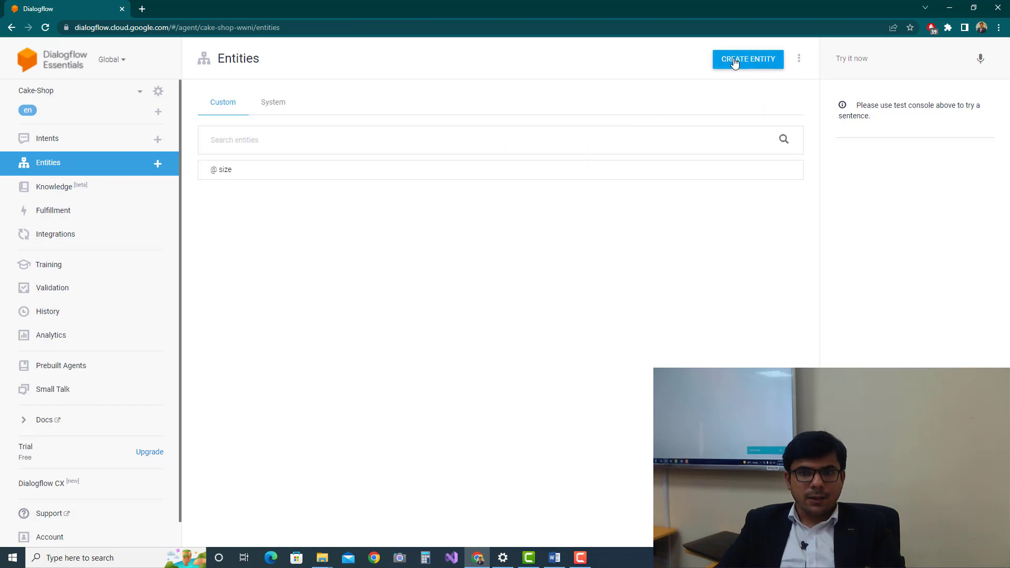
pyautogui.click(735, 63)
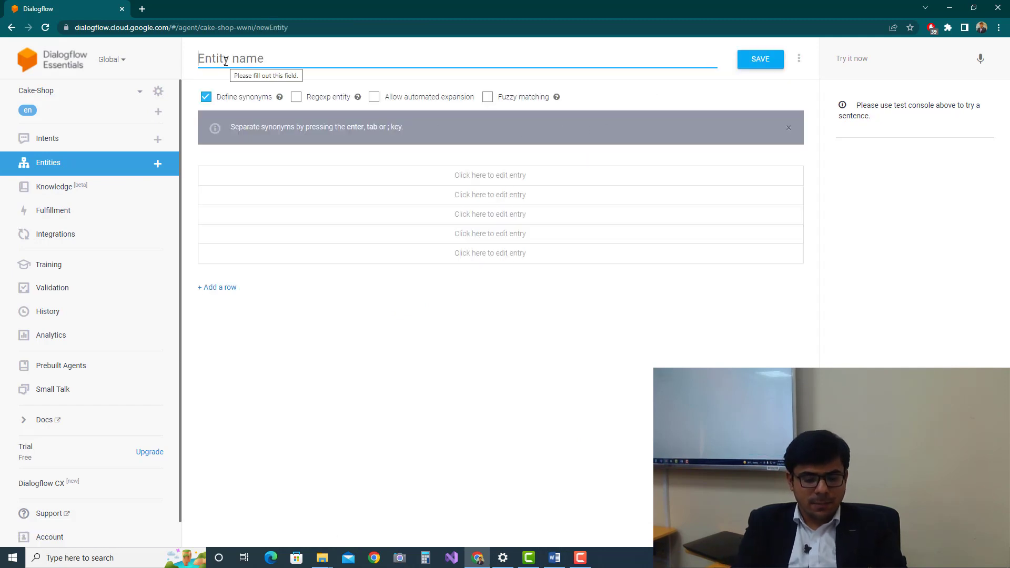
pyautogui.write('falvors')
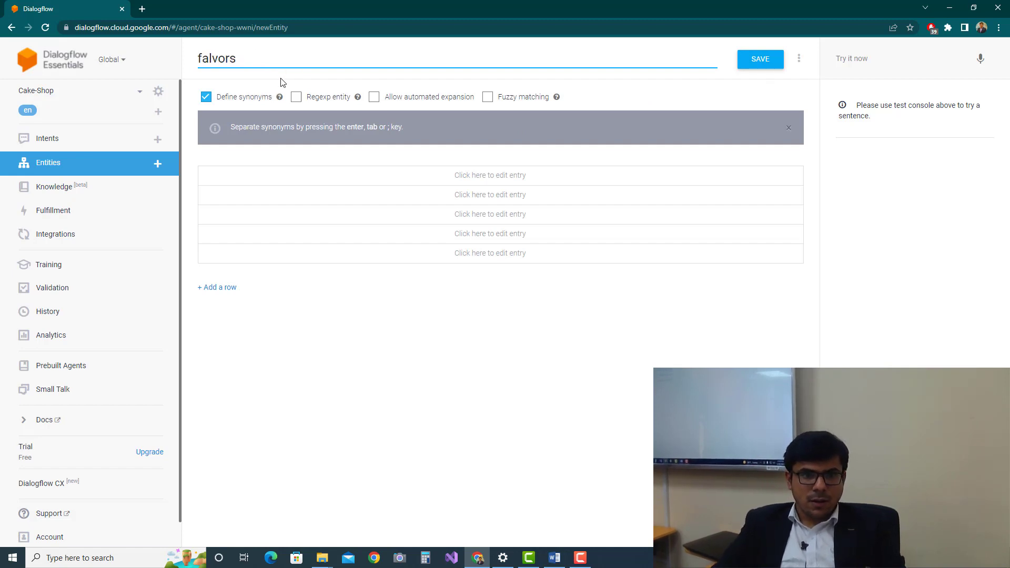
pyautogui.click(384, 99)
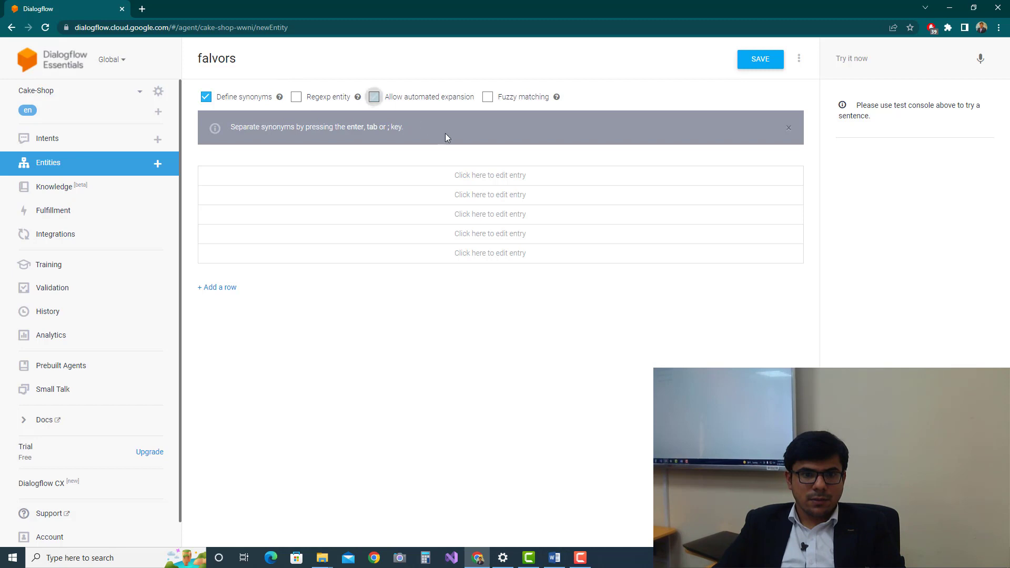
pyautogui.click(379, 176)
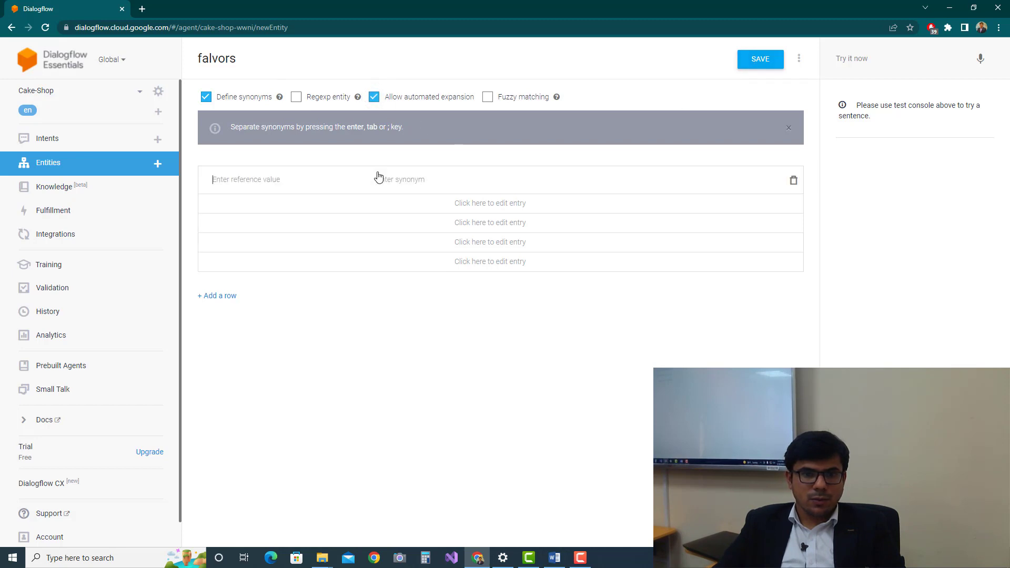
# Search the web for "cake flavors" in a new browser tab and expand the question "What are popular cake flavors?".
pyautogui.click(143, 10)
pyautogui.write('c')
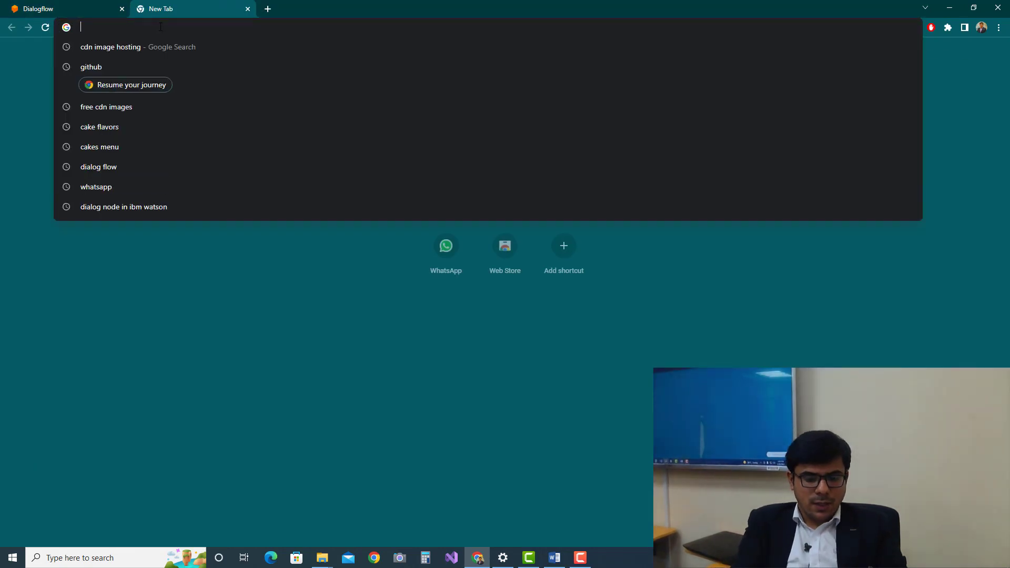
pyautogui.write('ake')
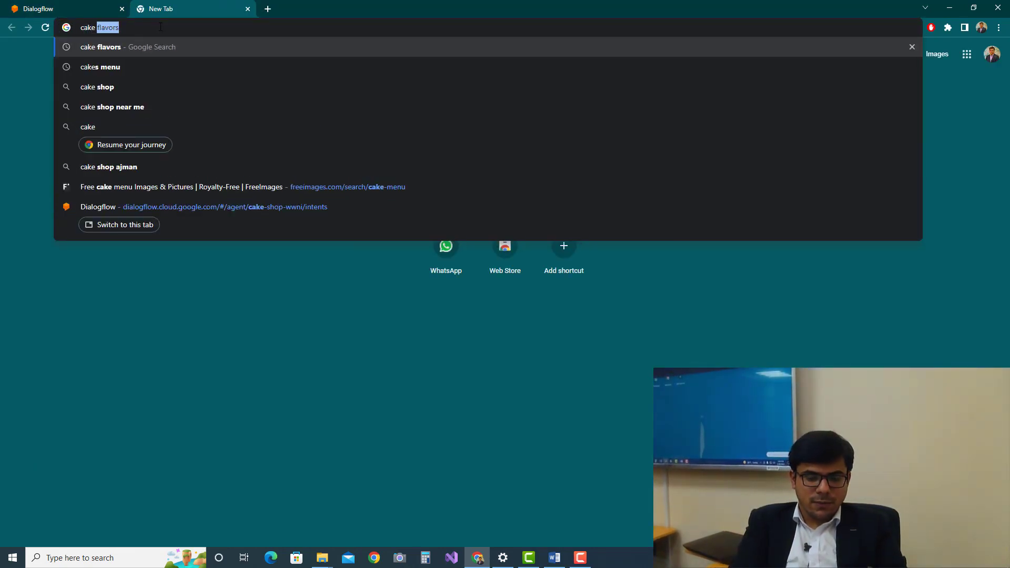
pyautogui.press('Return')
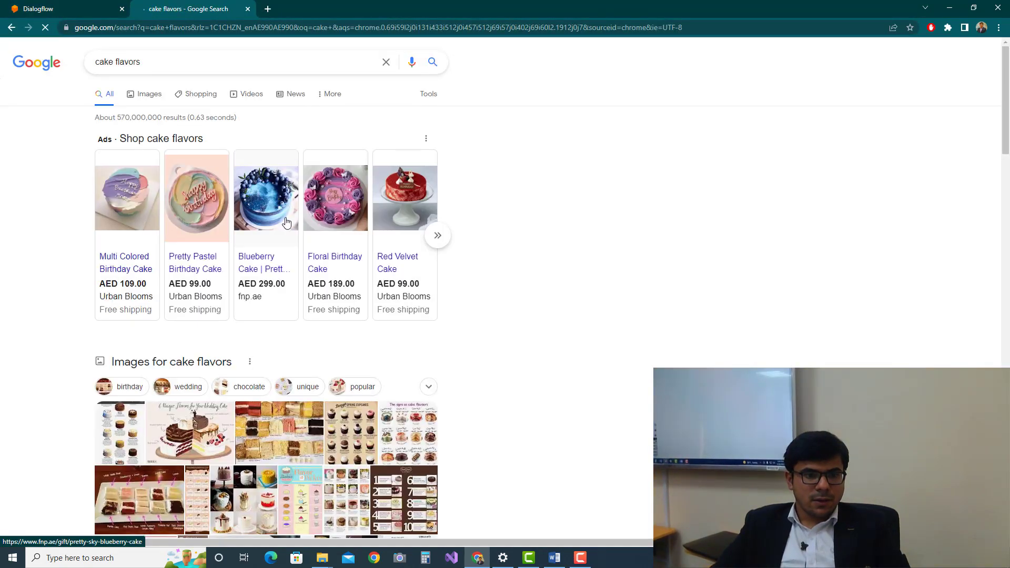
pyautogui.scroll(-10, 286, 222)
pyautogui.scroll(1, 287, 226)
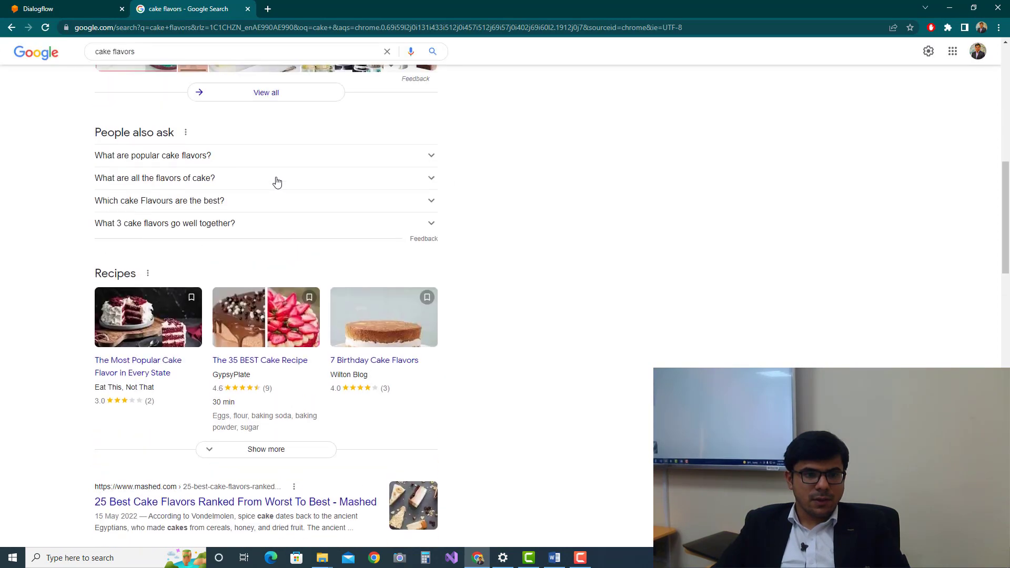
pyautogui.click(273, 160)
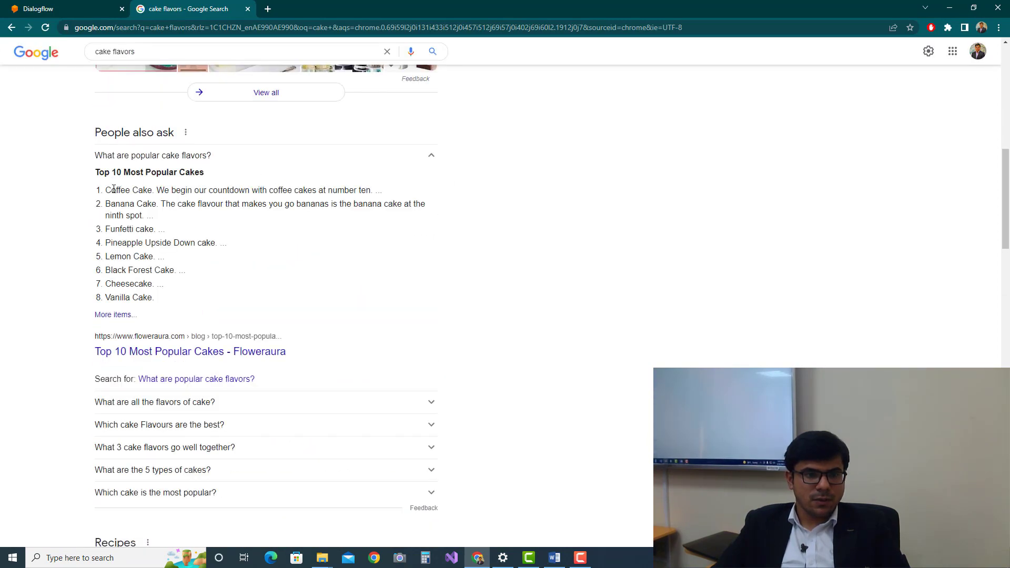
# Copy "Coffee Cake" from the popular cakes list into the falvors entity as the first entry's reference value.
pyautogui.moveTo(106, 190); pyautogui.dragTo(155, 199)
pyautogui.hotkey('ctrl', 'c')
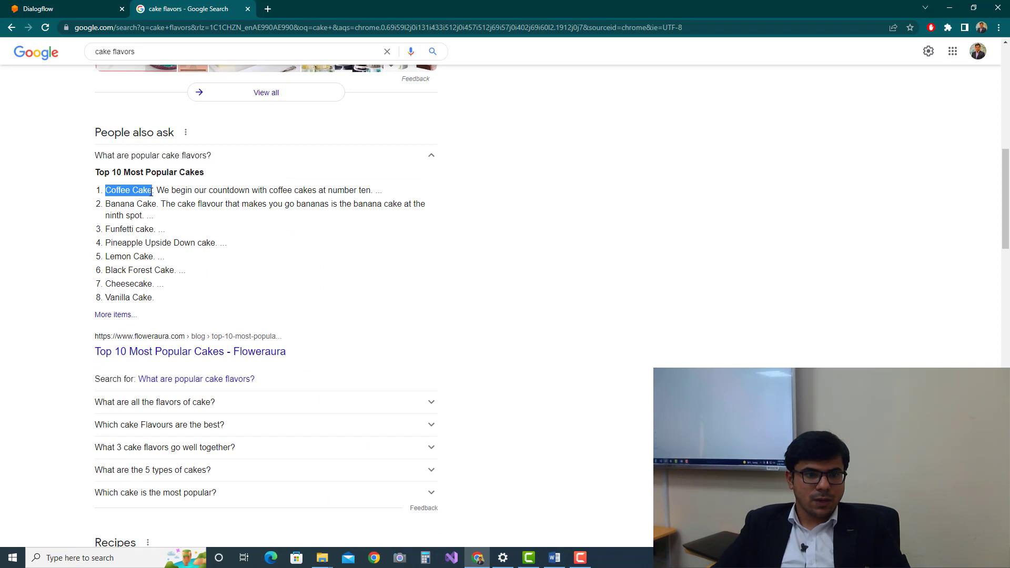
pyautogui.click(101, 4)
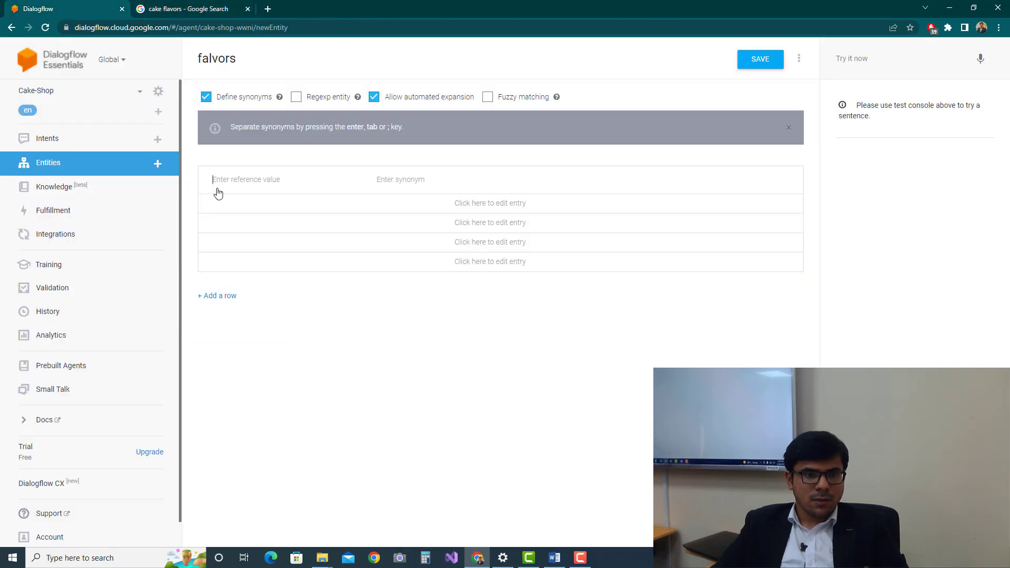
pyautogui.hotkey('ctrl', 'v')
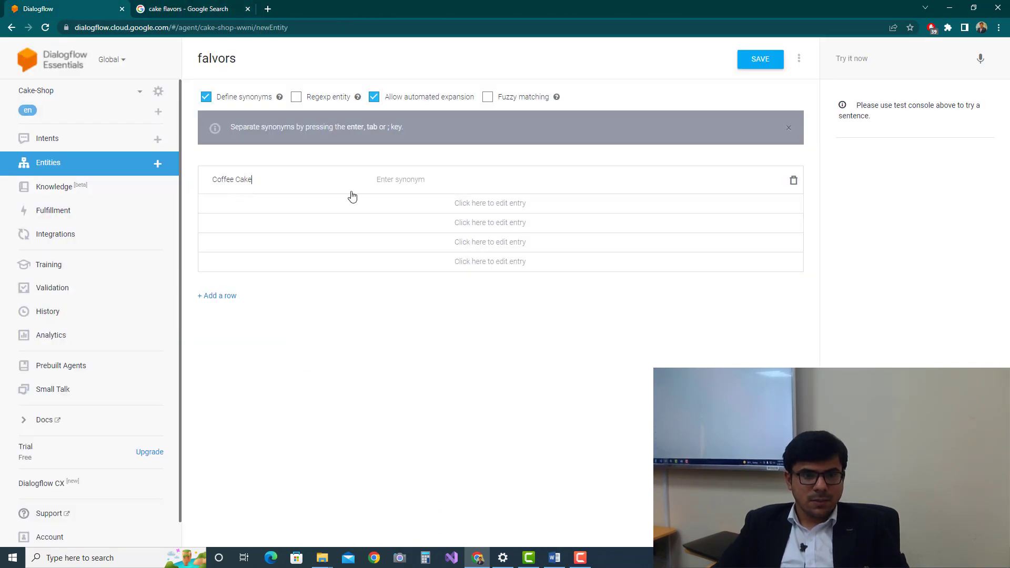
# Add "Banana Cake" from the popular cakes list as the falvors entity's second entry, with "Banana Cake" as its synonym.
pyautogui.click(262, 209)
pyautogui.hotkey('alt', 'Tab')
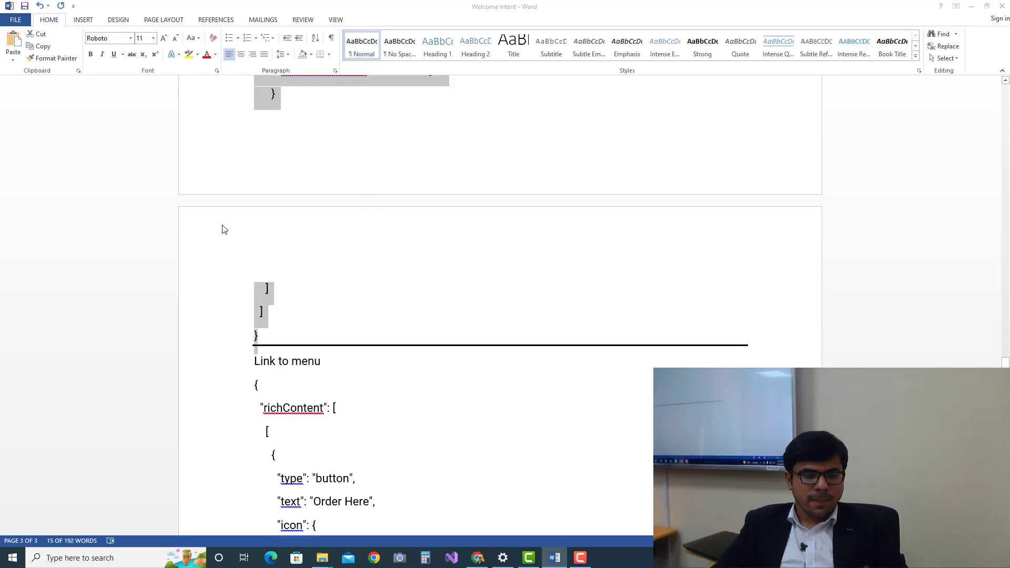
pyautogui.hotkey('alt', 'Tab')
pyautogui.click(166, 11)
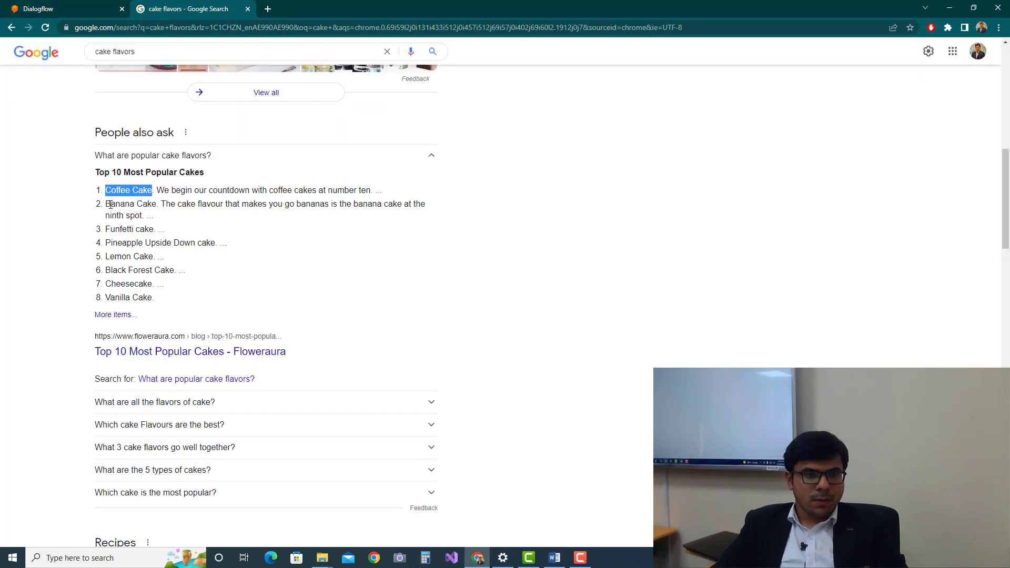
pyautogui.moveTo(110, 204); pyautogui.dragTo(152, 213)
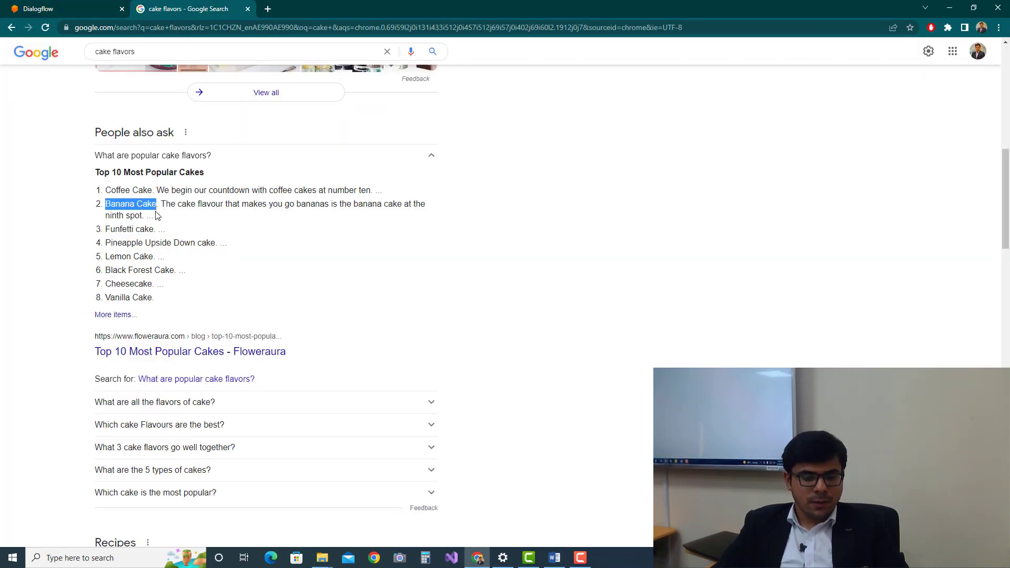
pyautogui.click(91, 6)
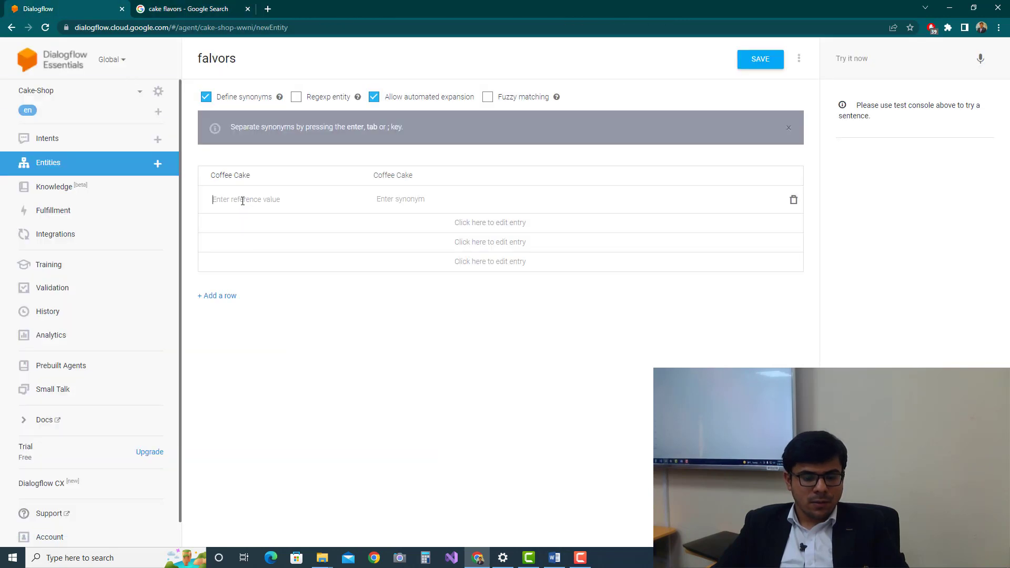
pyautogui.write('Banana Cake')
pyautogui.press('Return')
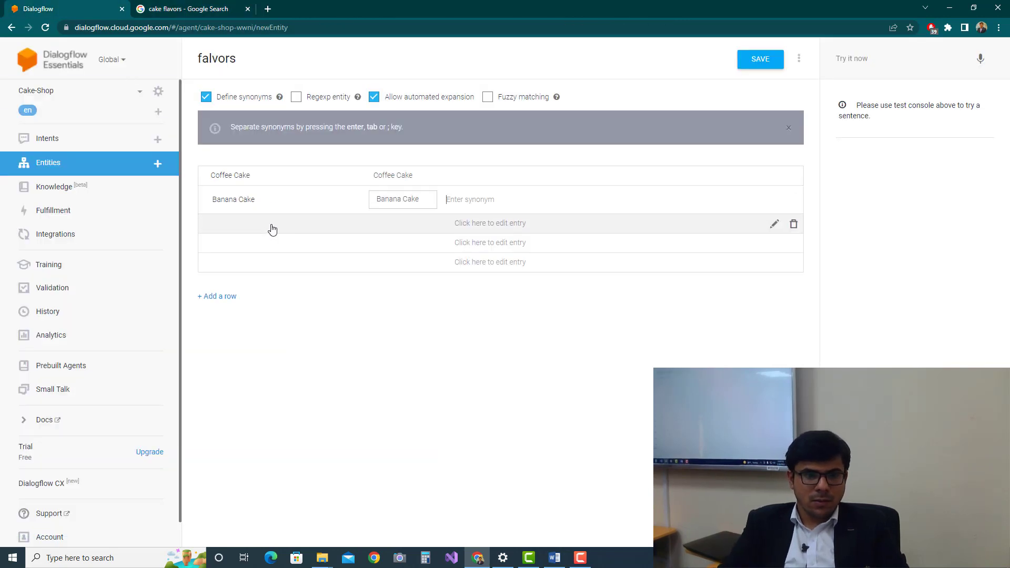
# Copy "Funfetti cake" from the popular cakes list into the third entry of the falvors entity, with the same synonym.
pyautogui.hotkey('ctrl', 'Tab')
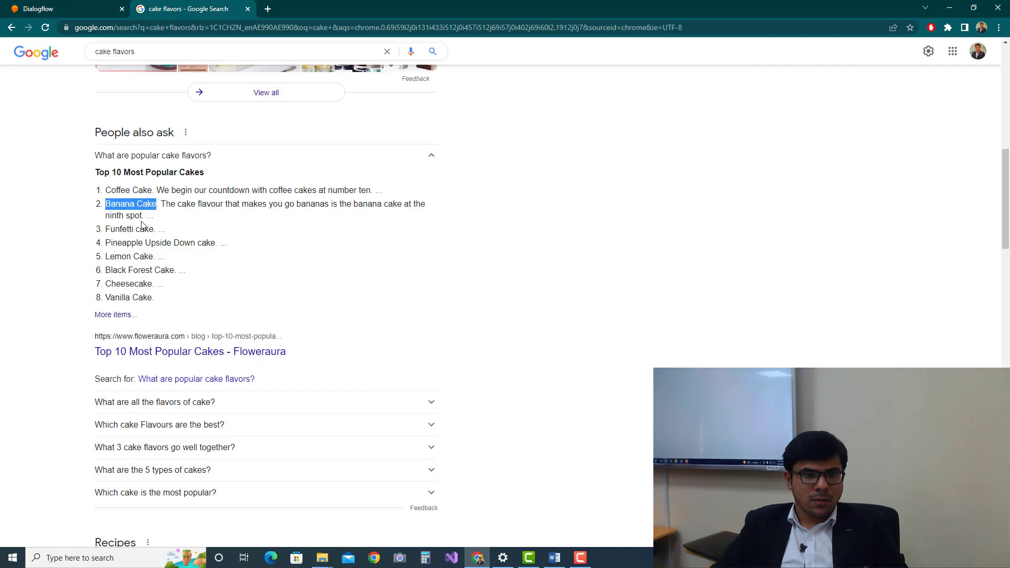
pyautogui.moveTo(106, 230); pyautogui.dragTo(152, 238)
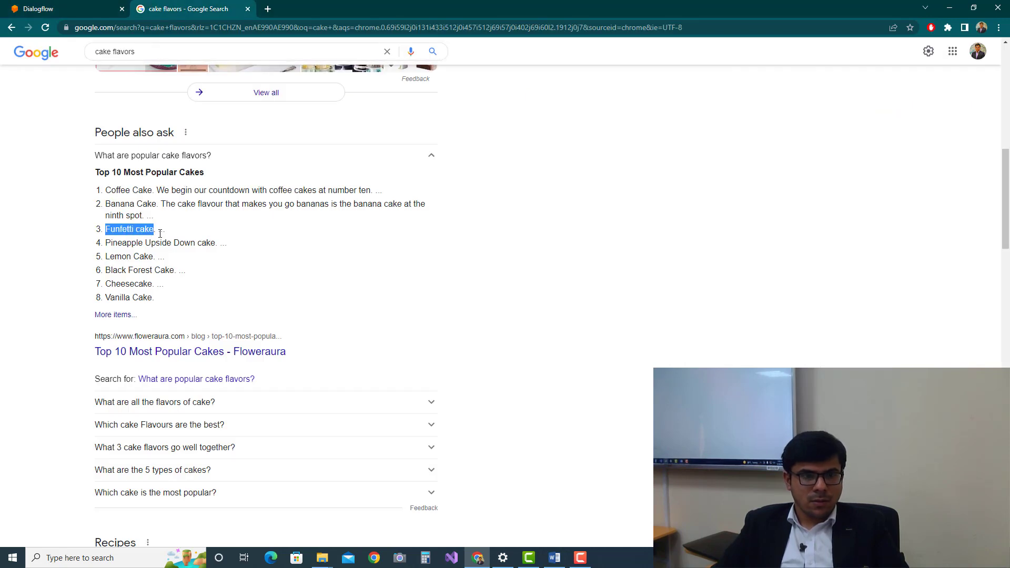
pyautogui.click(74, 4)
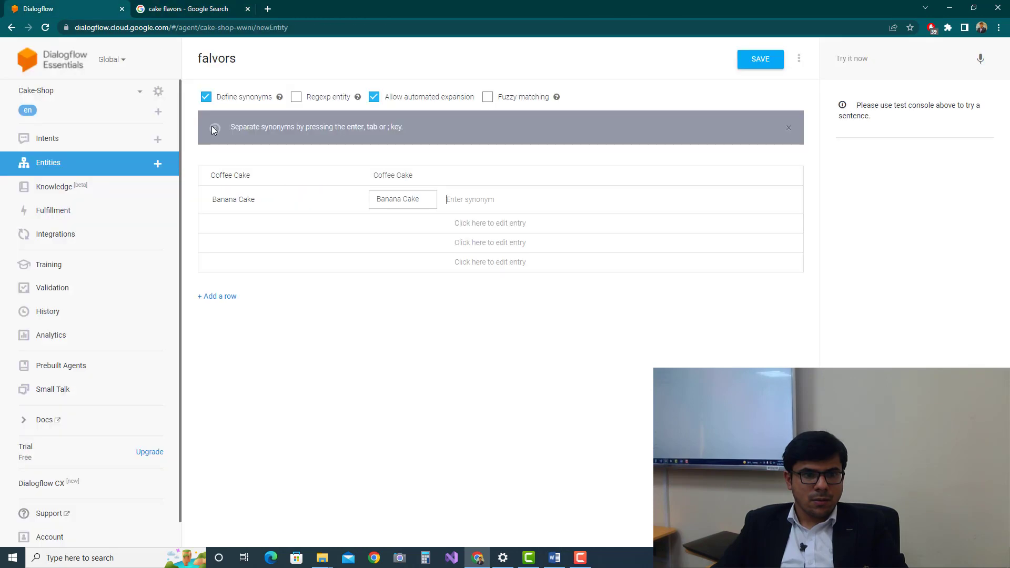
pyautogui.click(252, 233)
pyautogui.write('Funfetti cake')
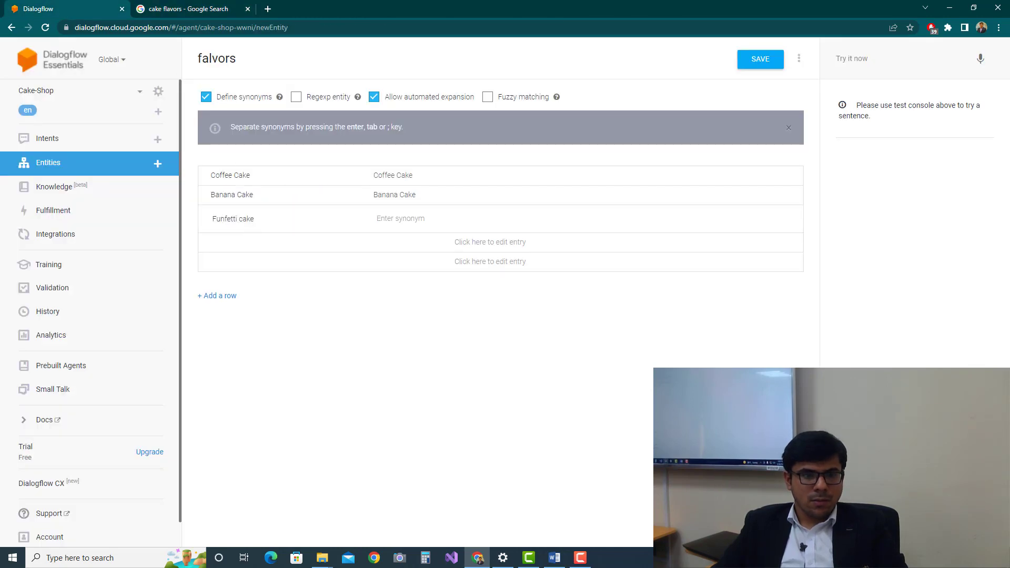
pyautogui.click(183, 5)
pyautogui.click(32, 6)
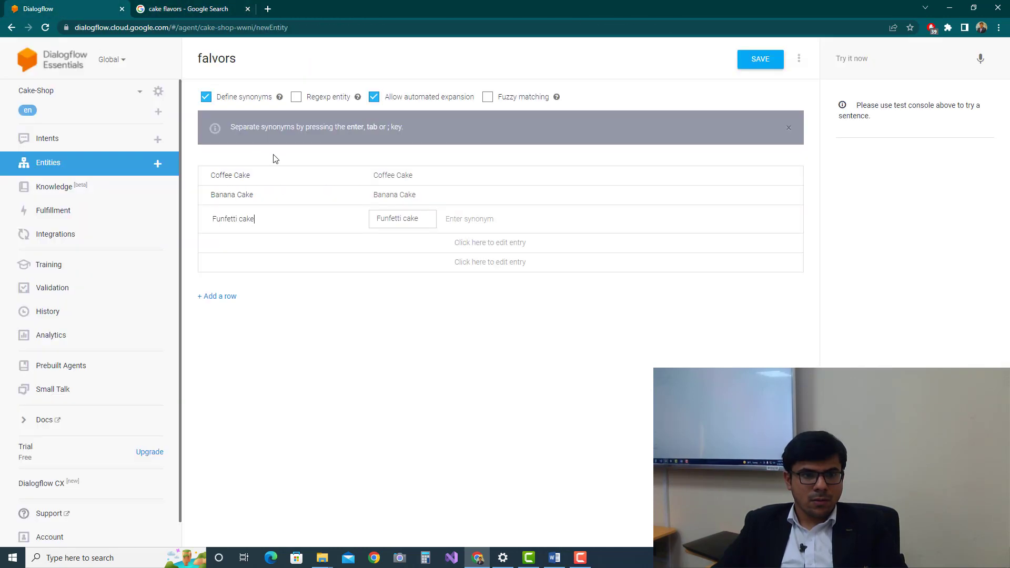
# Copy the word "Lemon" from the popular cakes list into the fourth entry of the falvors entity as its reference value.
pyautogui.click(241, 240)
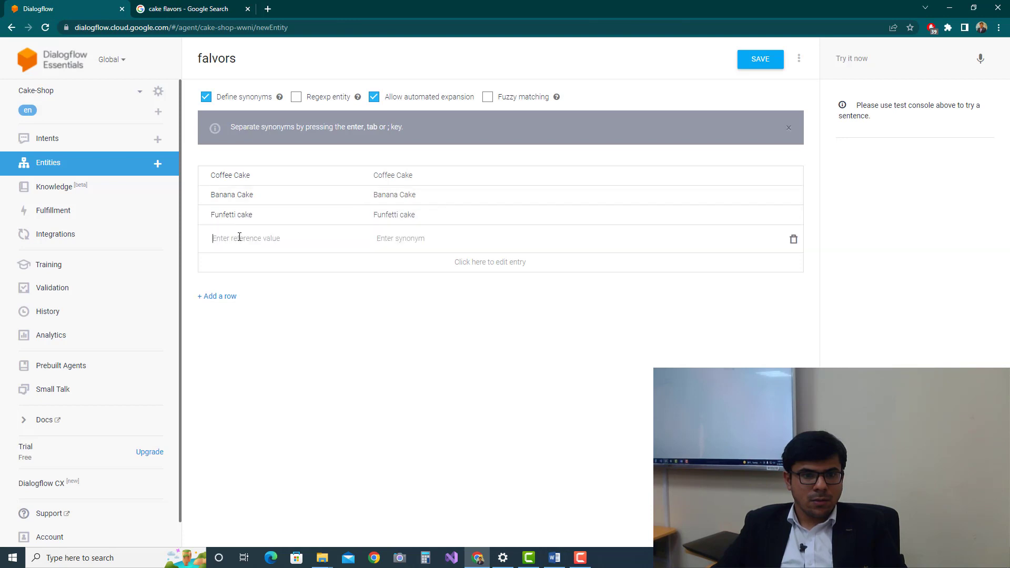
pyautogui.click(208, 6)
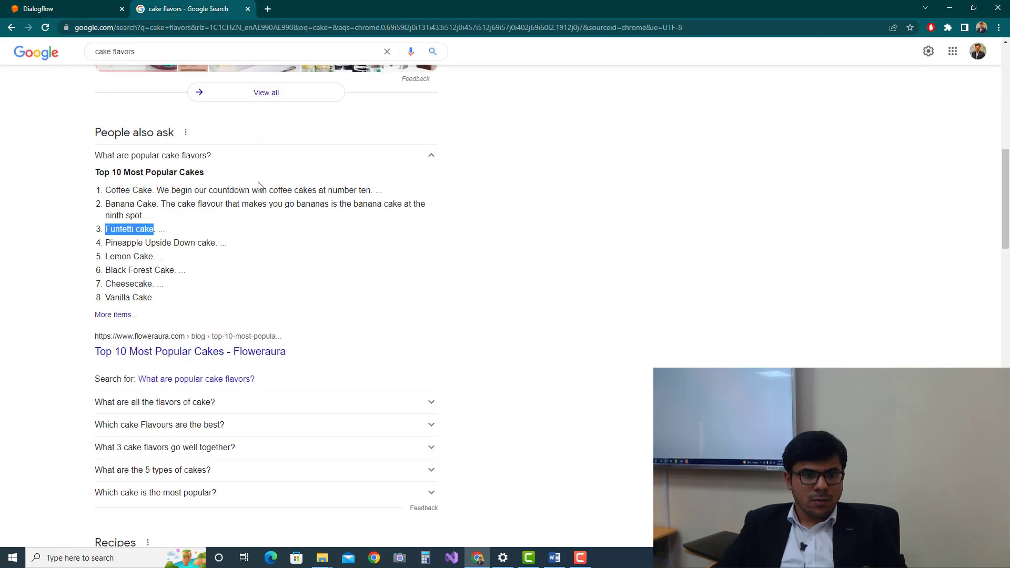
pyautogui.doubleClick(116, 256)
pyautogui.hotkey('ctrl', 'c')
pyautogui.click(33, 9)
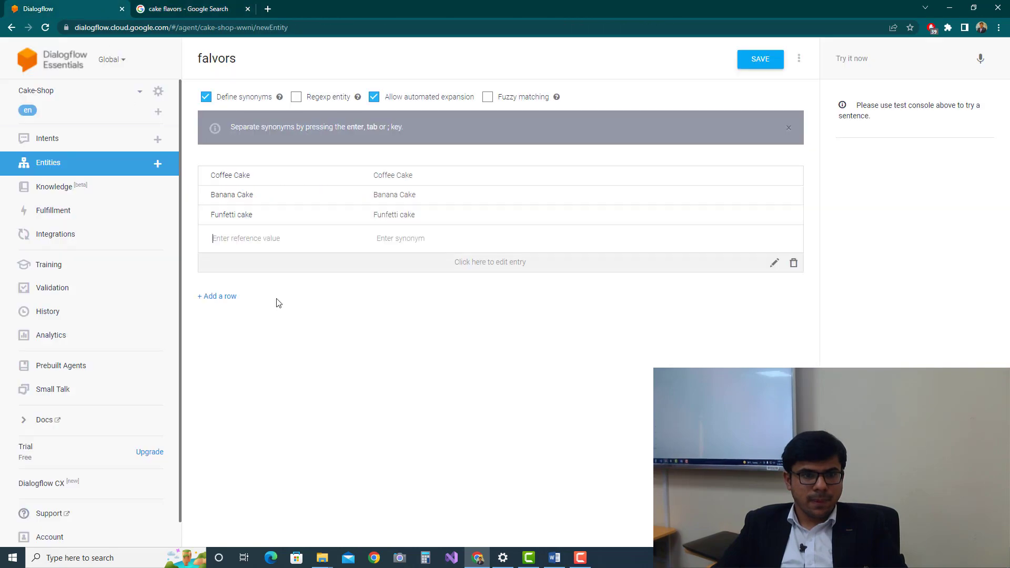
pyautogui.hotkey('ctrl', 'v')
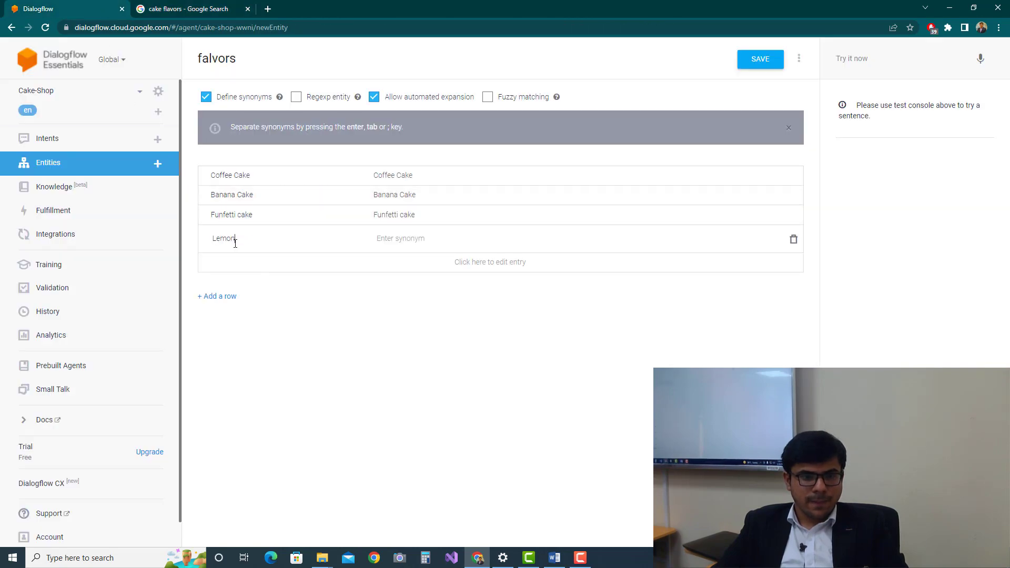
# Copy the word "Vanilla" from the popular cakes list into the fifth entry of the falvors entity, with the same synonym.
pyautogui.click(232, 273)
pyautogui.hotkey('ctrl', 'Tab')
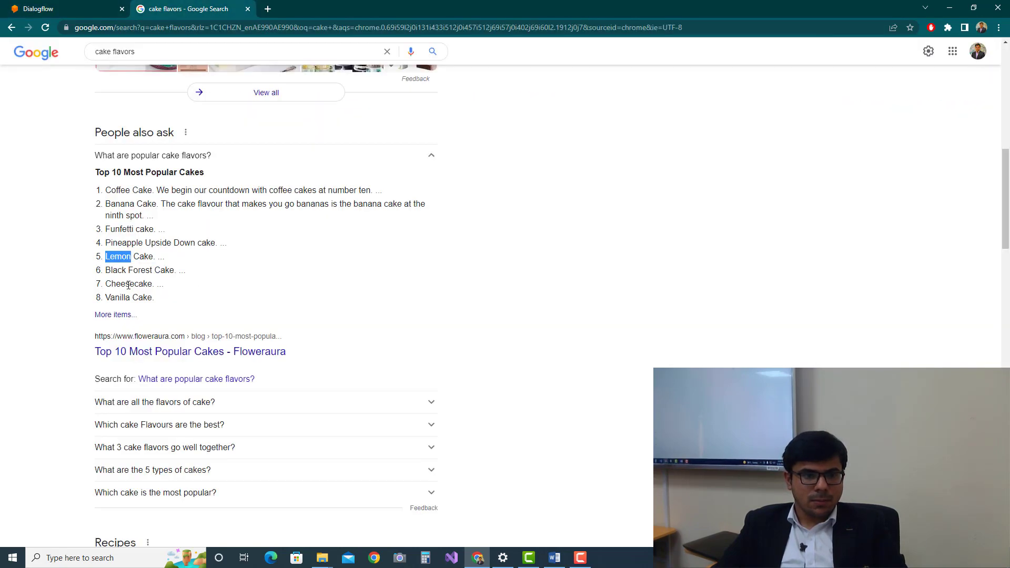
pyautogui.doubleClick(112, 297)
pyautogui.hotkey('ctrl', 'c')
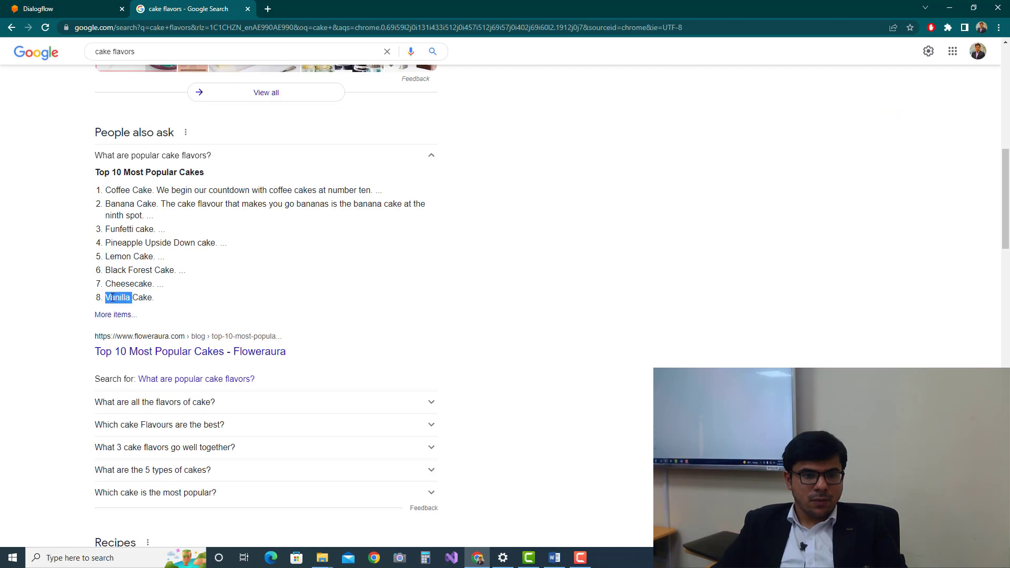
pyautogui.click(85, 9)
pyautogui.click(250, 260)
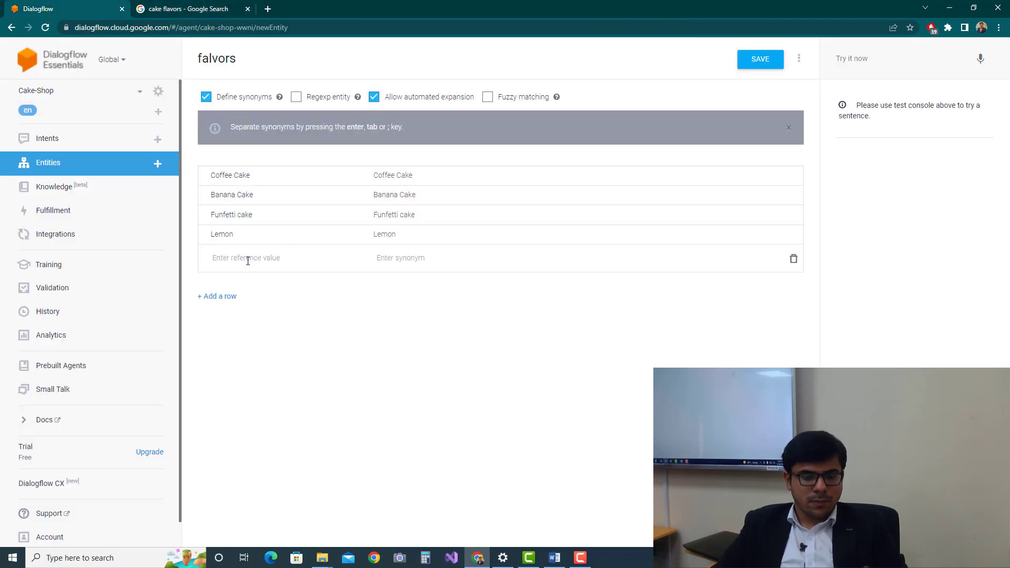
pyautogui.hotkey('ctrl', 'v')
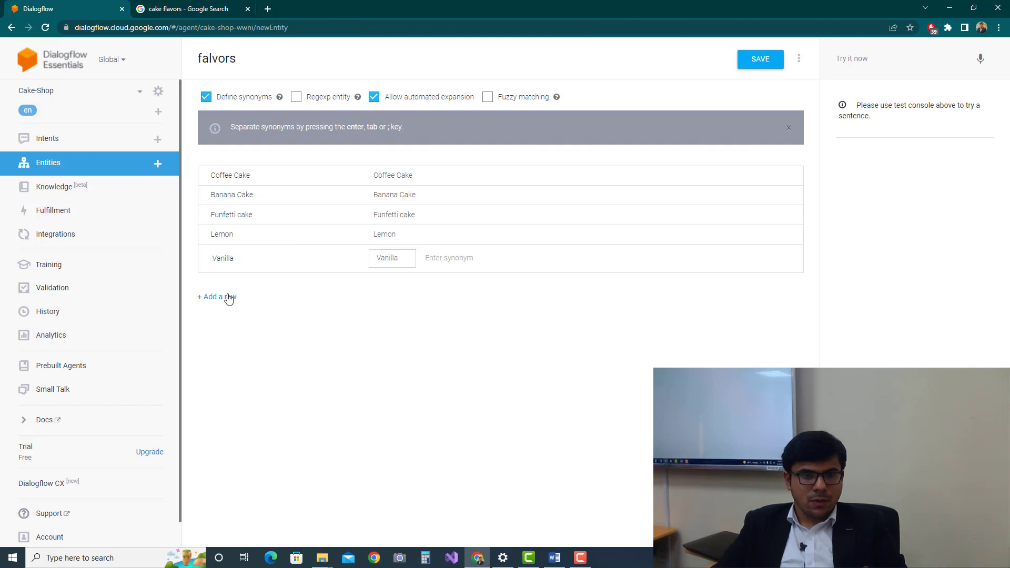
# Add "Black Forest" as the falvors entity's sixth entry, with "Black Forest" as its synonym, and save the entity.
pyautogui.click(228, 297)
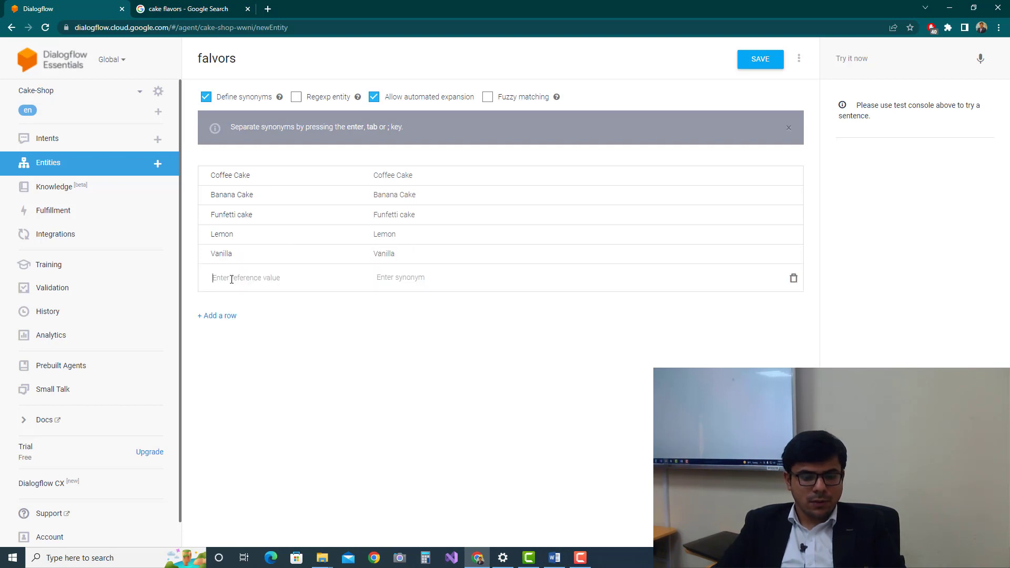
pyautogui.write('Ba')
pyautogui.press('BackSpace')
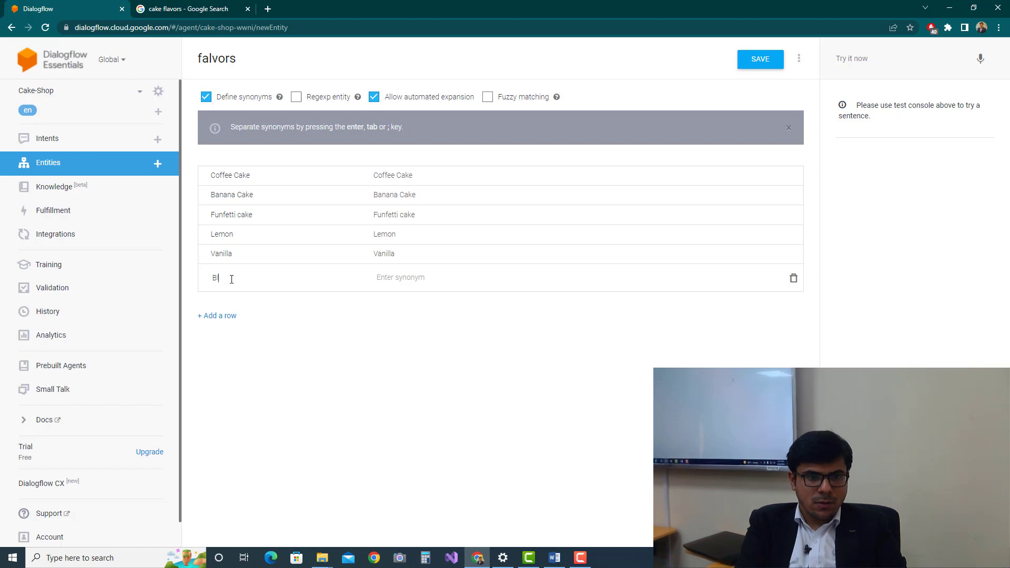
pyautogui.write('lack Fores')
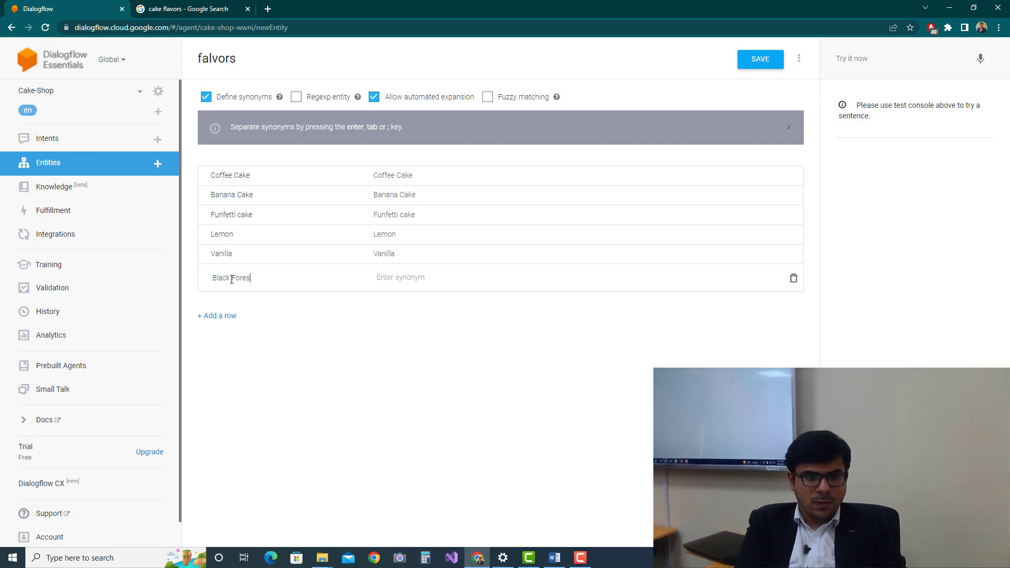
pyautogui.write('t')
pyautogui.press('Tab')
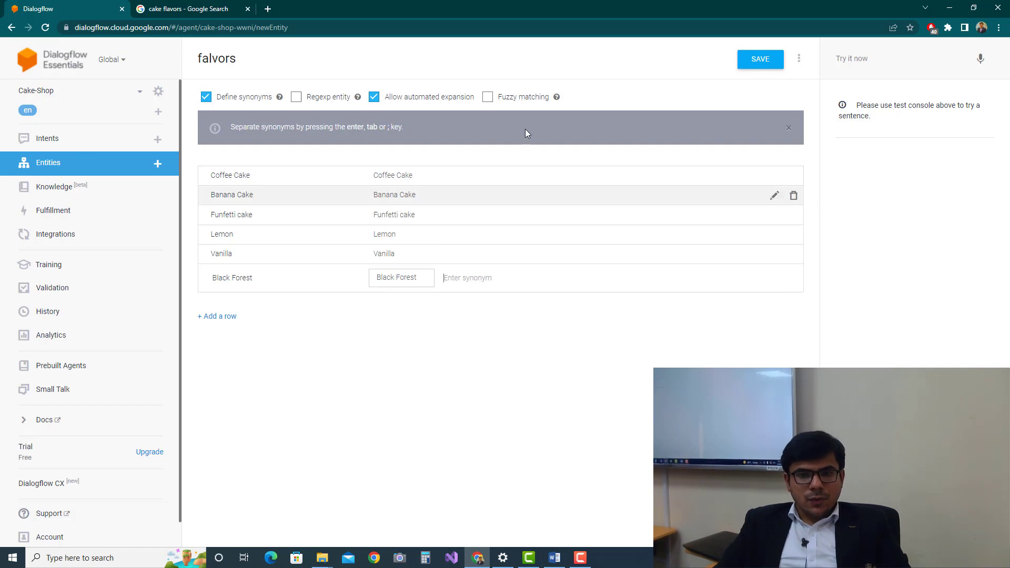
pyautogui.click(763, 62)
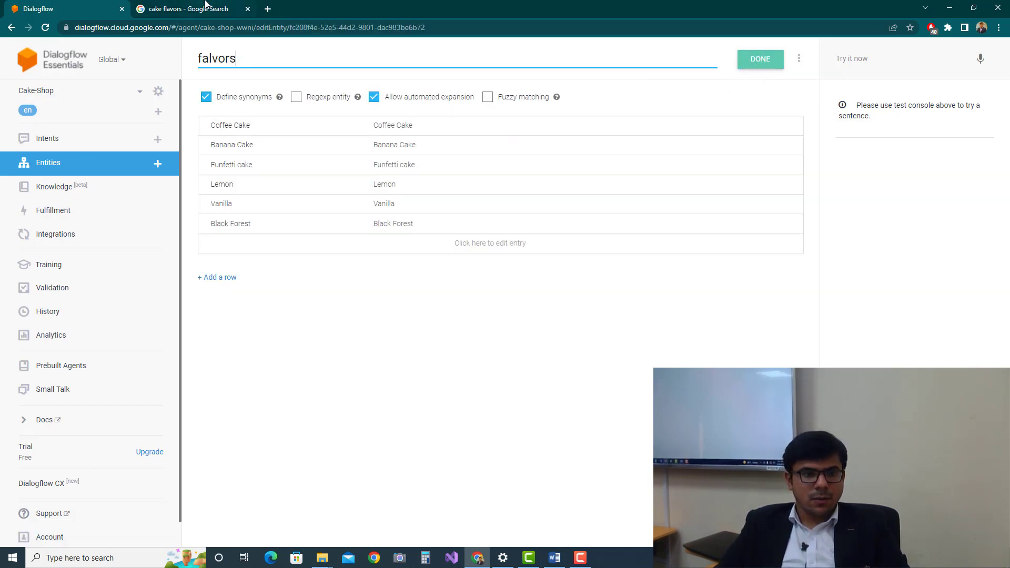
pyautogui.click(68, 140)
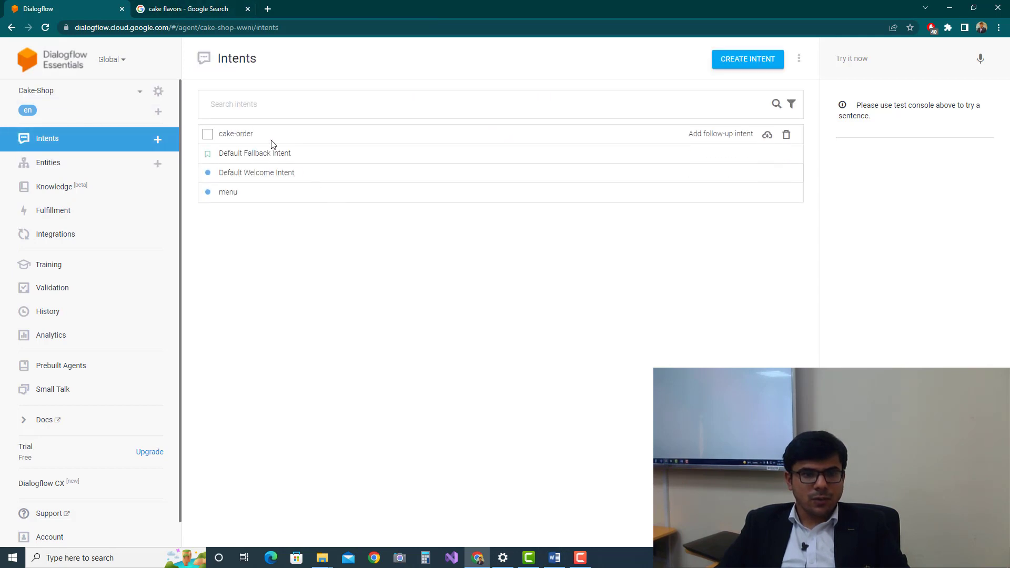
pyautogui.click(272, 141)
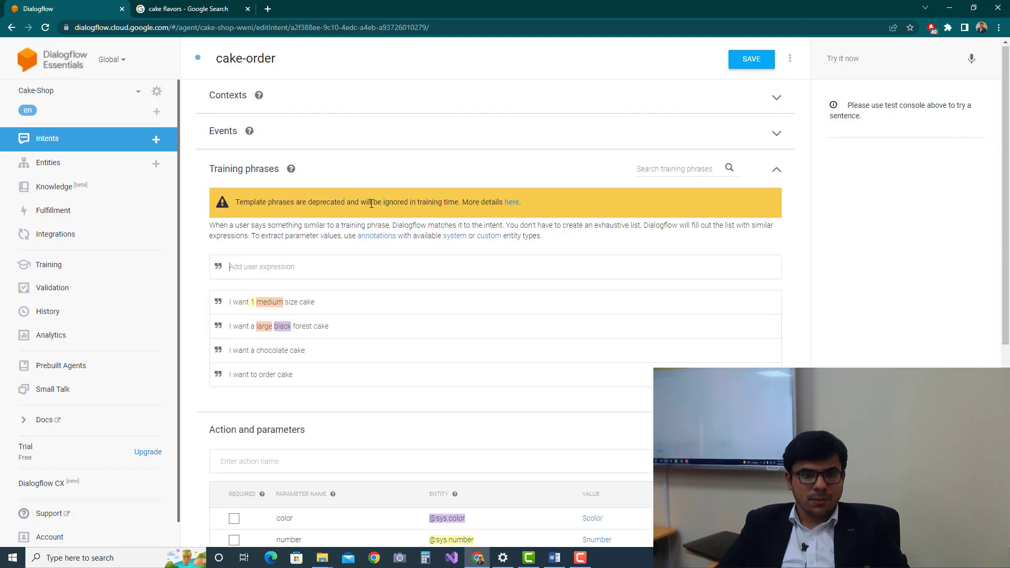
pyautogui.scroll(-2, 381, 258)
pyautogui.scroll(-1, 382, 258)
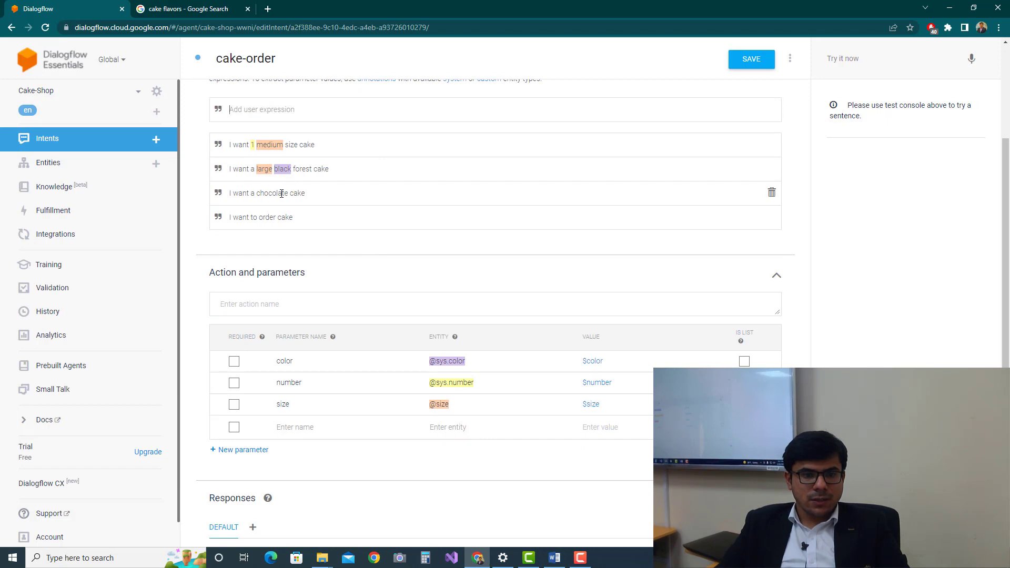
pyautogui.doubleClick(305, 168)
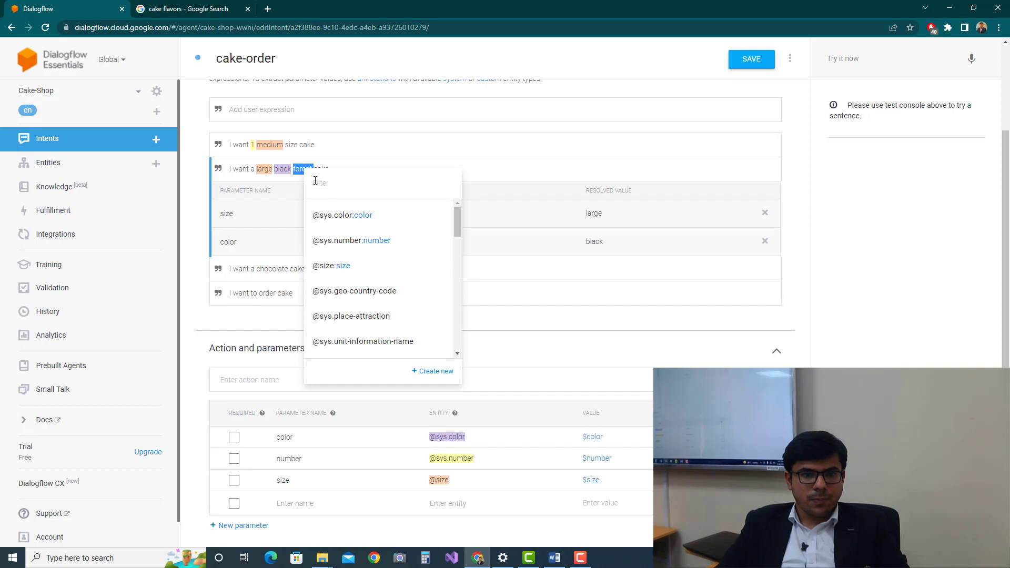
pyautogui.click(285, 170)
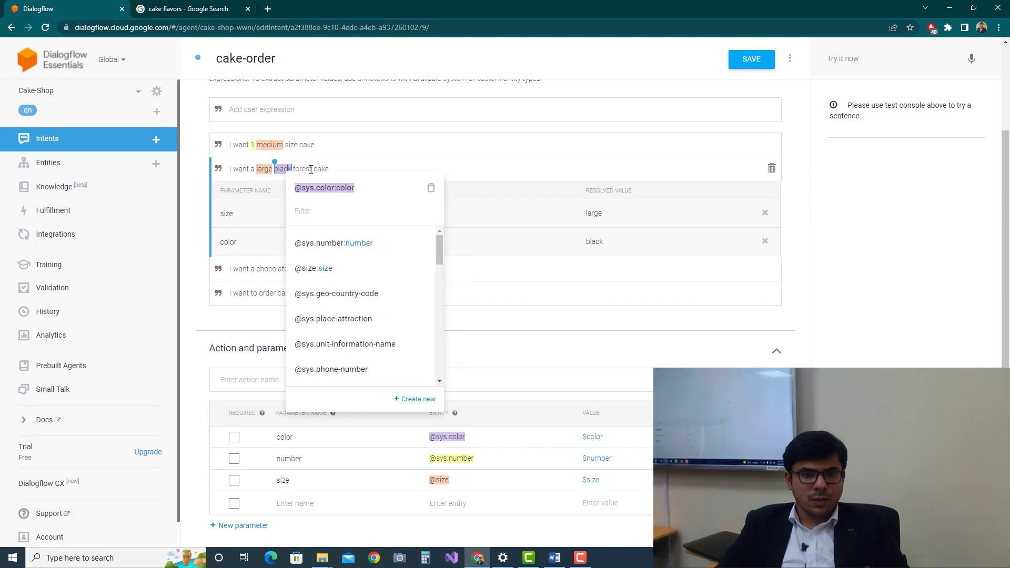
pyautogui.click(431, 189)
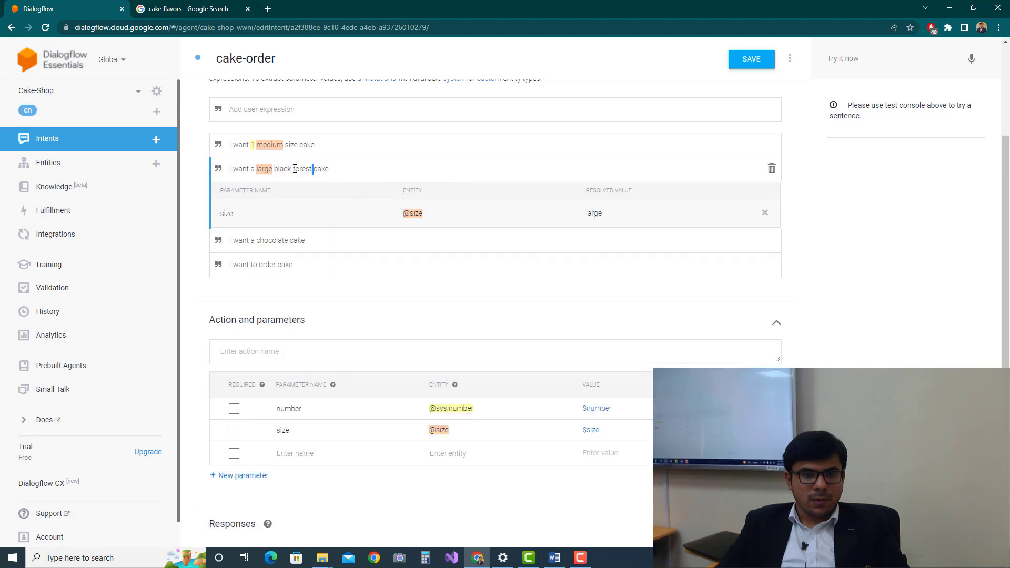
pyautogui.moveTo(294, 168); pyautogui.dragTo(284, 168)
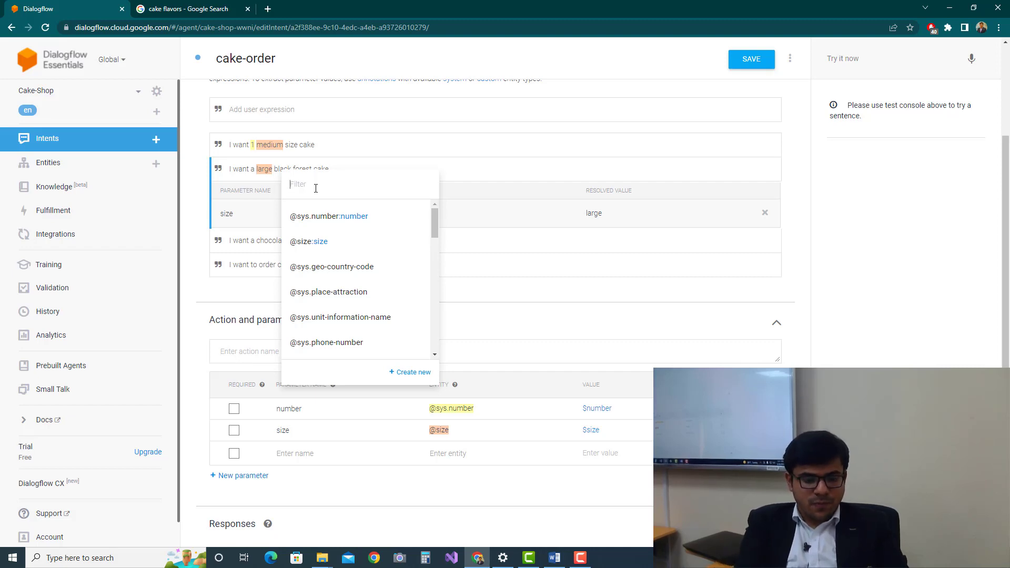
pyautogui.write('fla')
pyautogui.press('BackSpace')
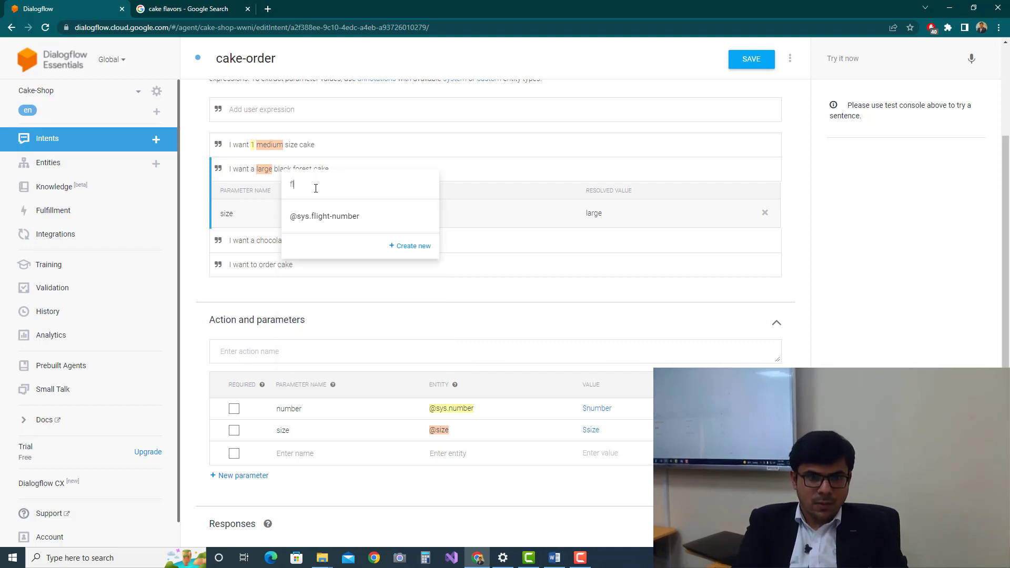
pyautogui.write('a')
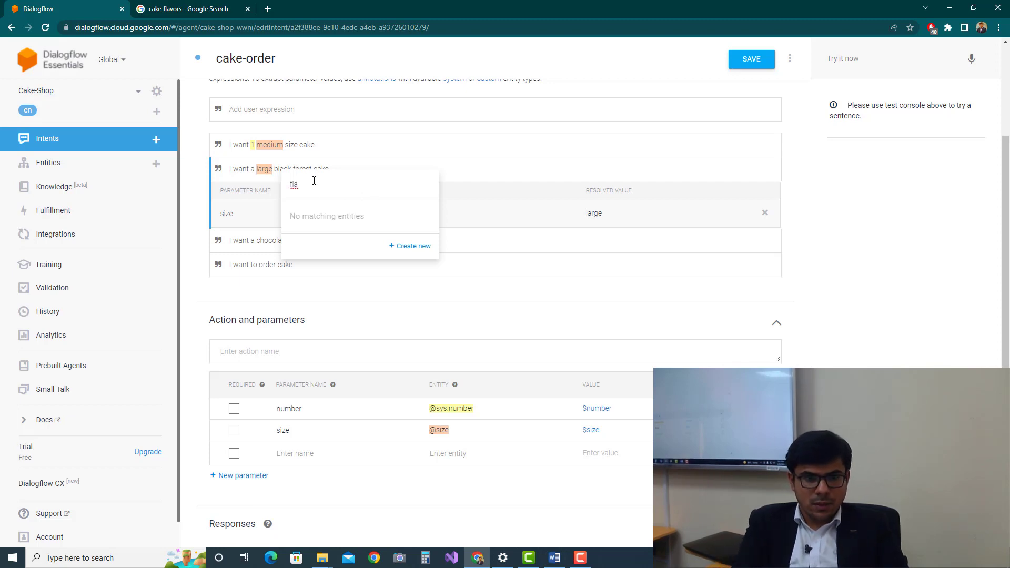
pyautogui.press('BackSpace')
pyautogui.press('BackSpace')
pyautogui.write('f')
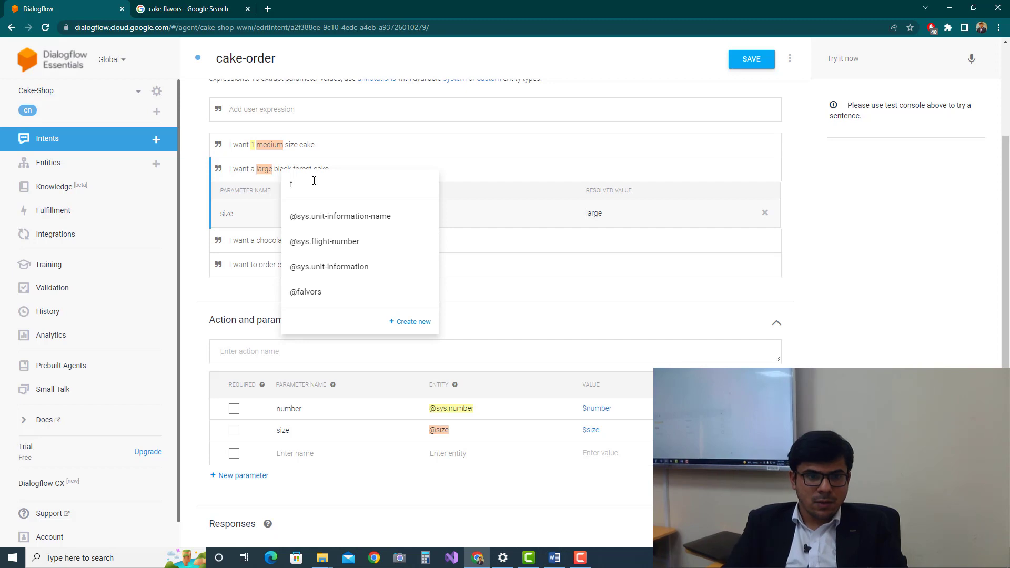
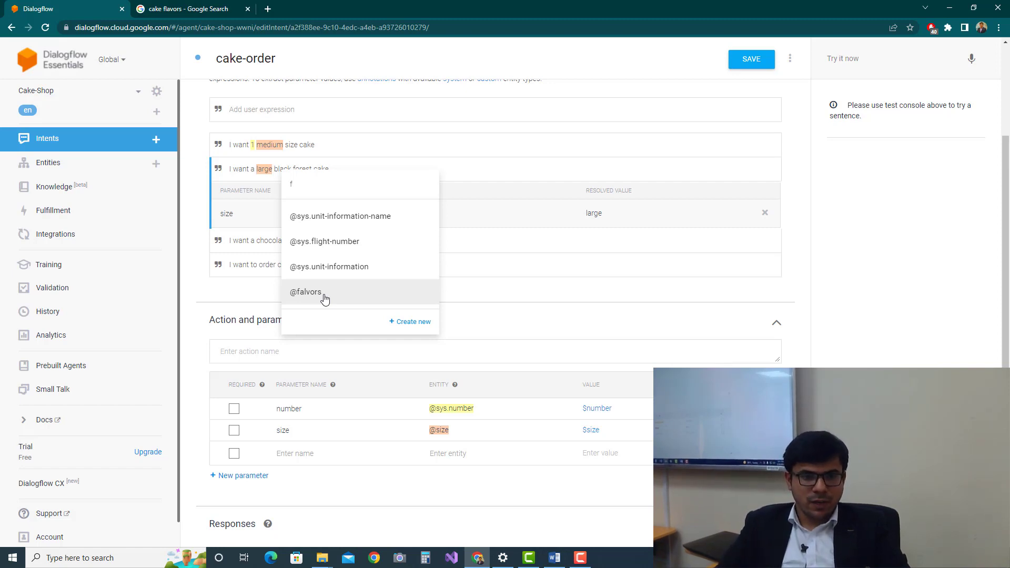
pyautogui.click(325, 295)
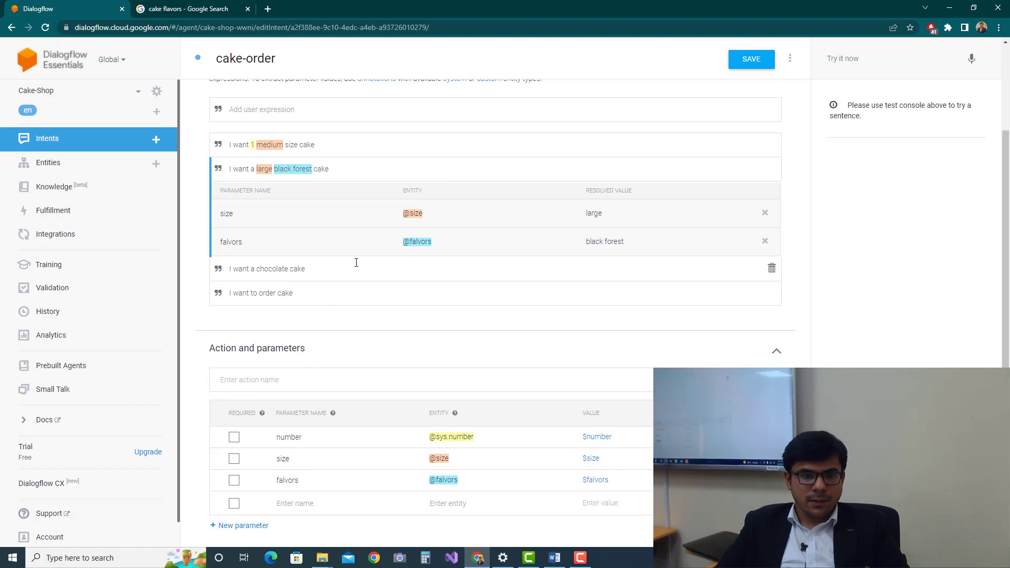
pyautogui.click(742, 70)
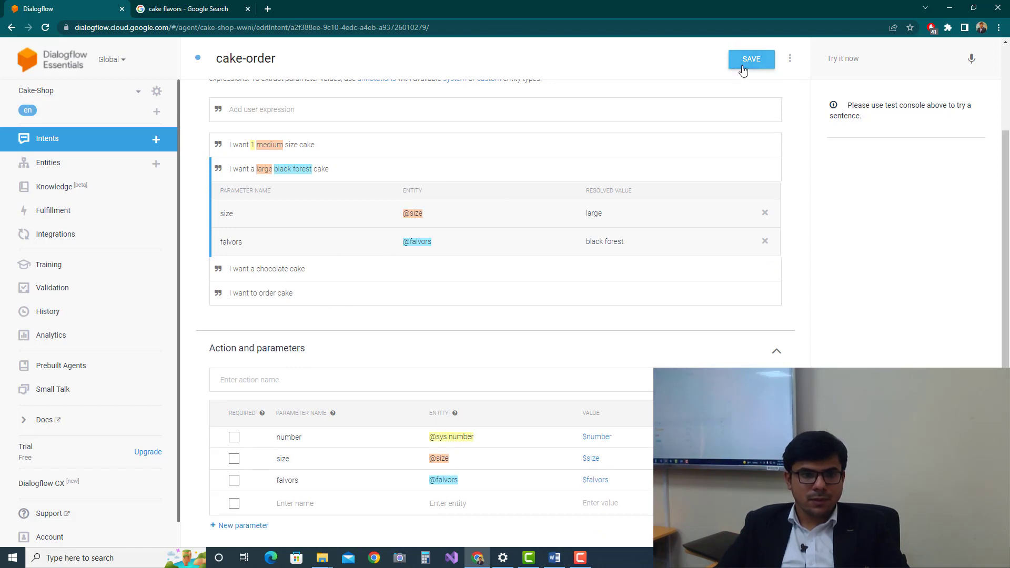
# Try to rename the falvors entity to "flavors" and save it.
pyautogui.click(52, 167)
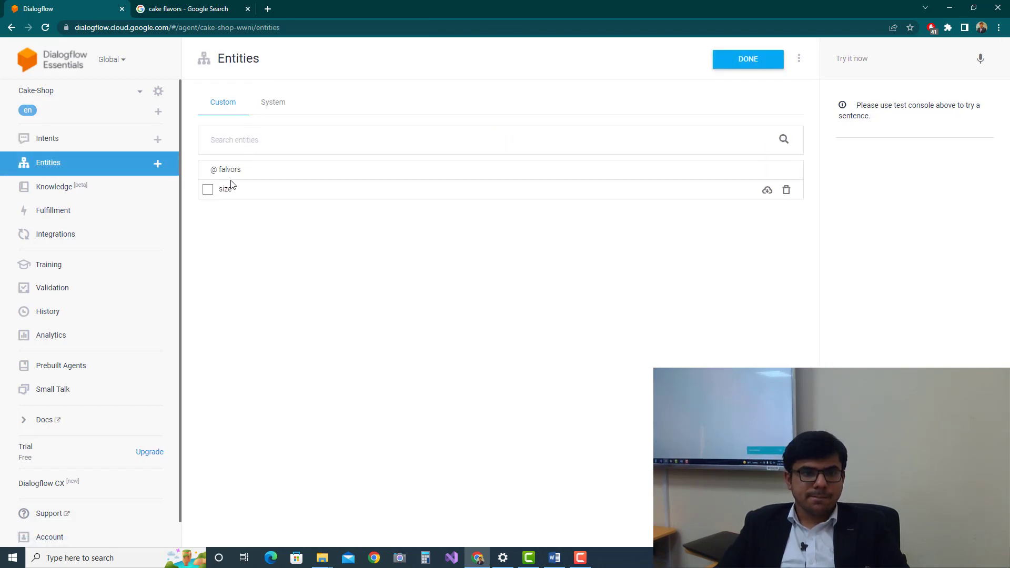
pyautogui.click(248, 173)
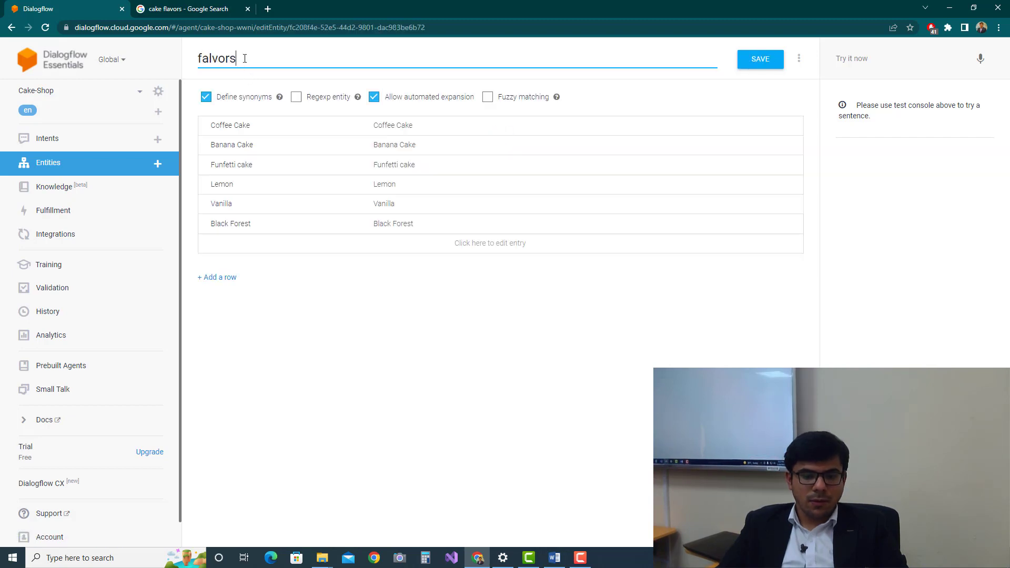
pyautogui.press('BackSpace')
pyautogui.press('BackSpace')
pyautogui.press('BackSpace')
pyautogui.press('BackSpace')
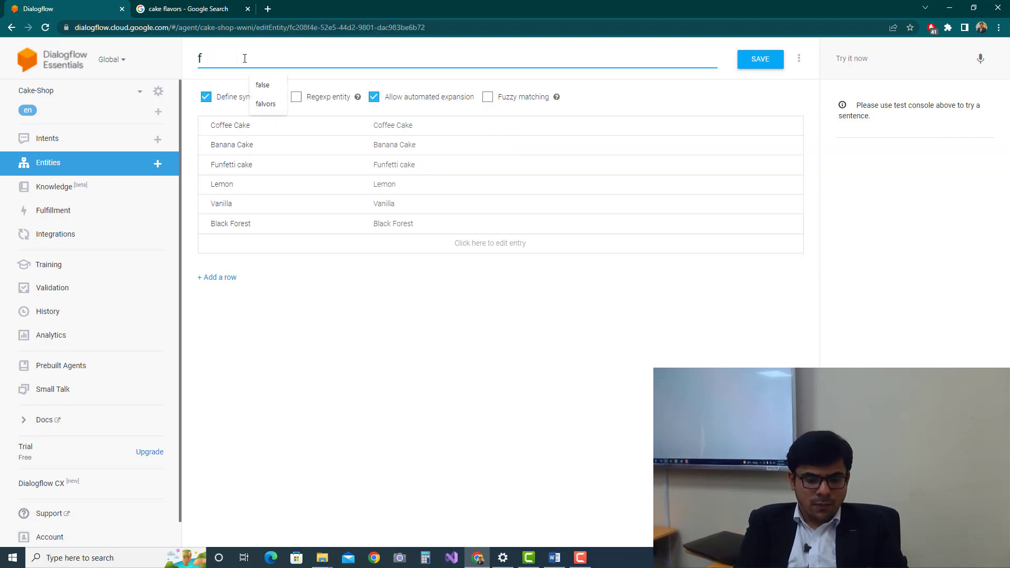
pyautogui.write('lavors')
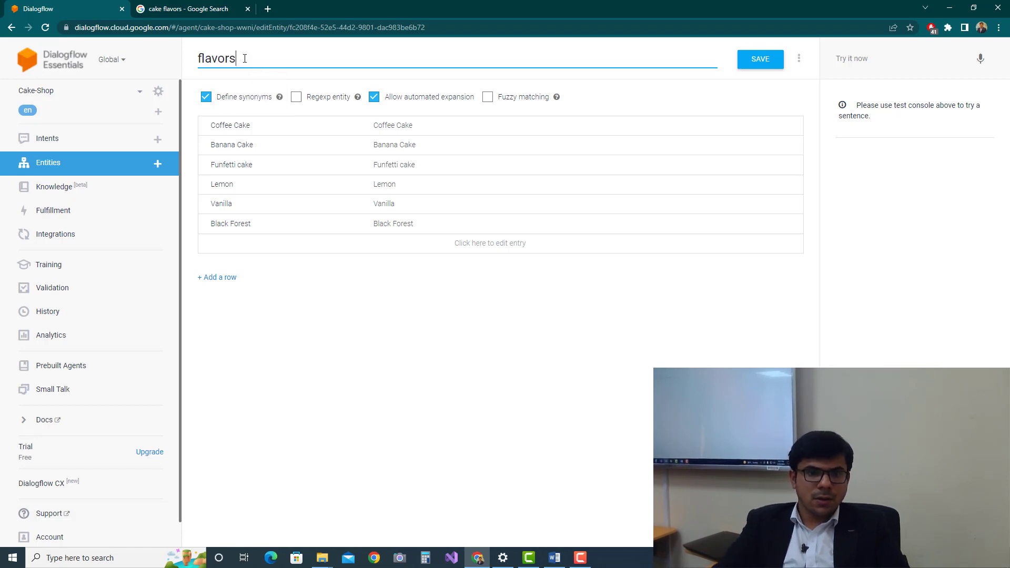
pyautogui.click(761, 59)
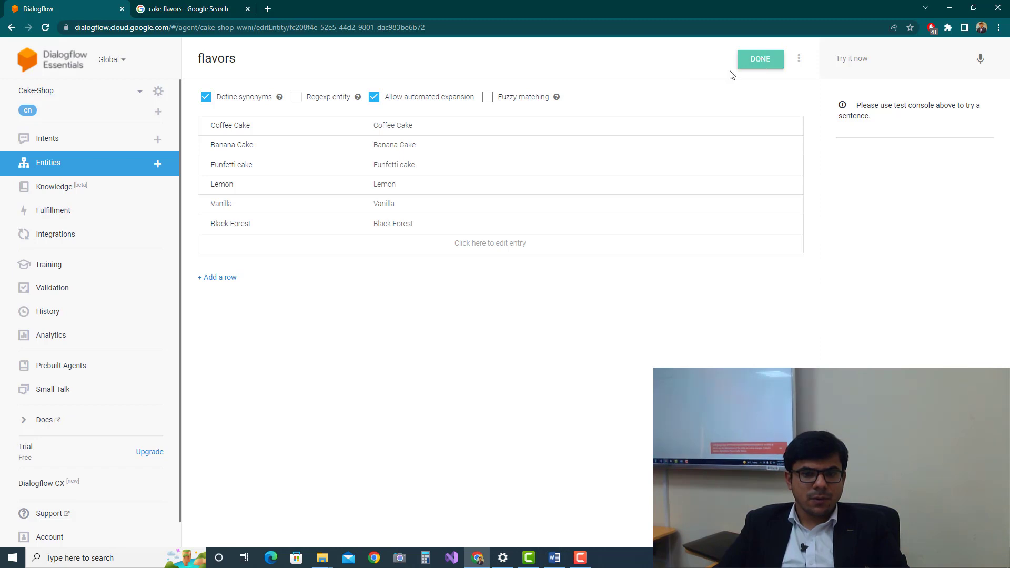
pyautogui.click(61, 146)
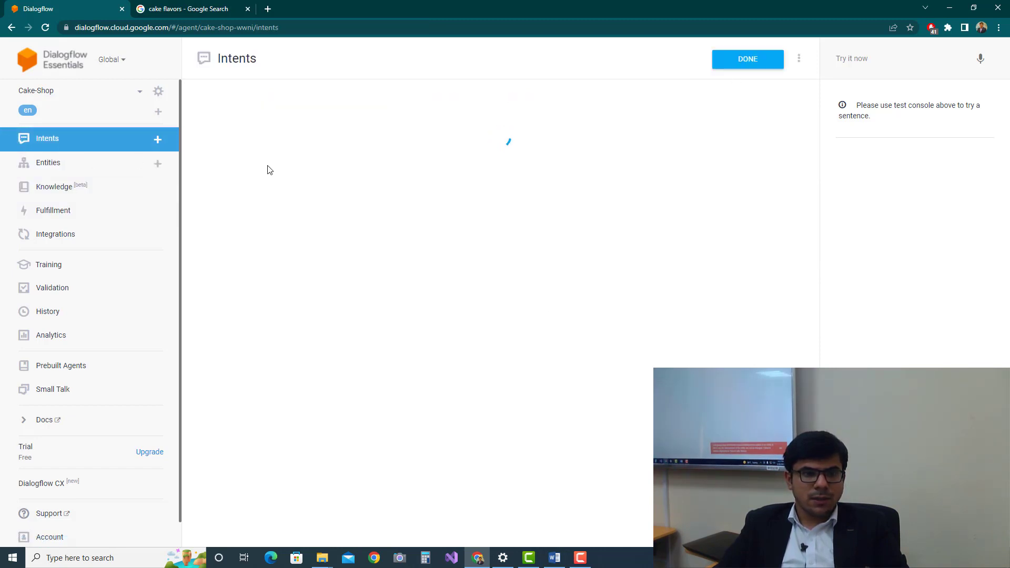
pyautogui.click(305, 138)
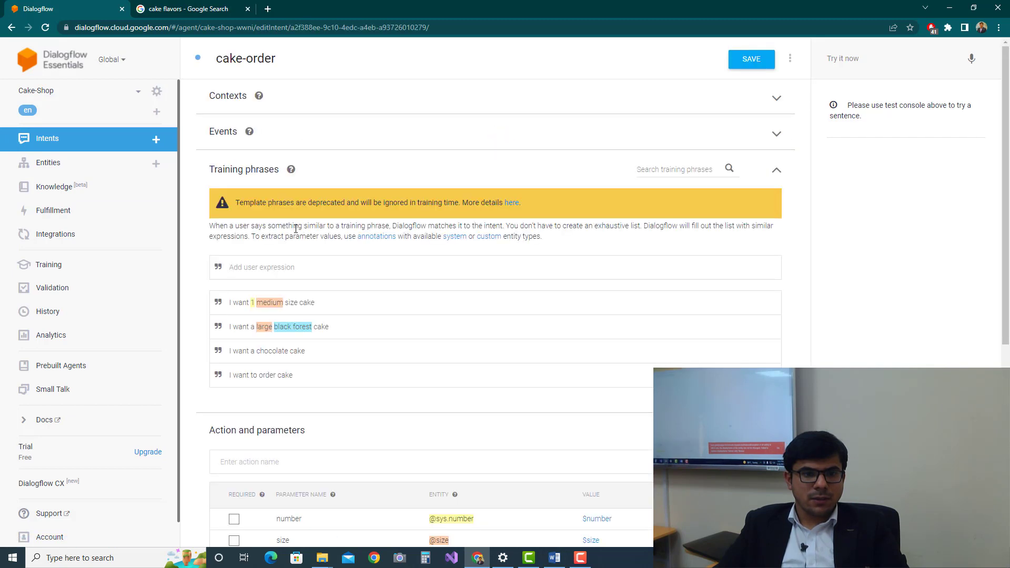
pyautogui.click(292, 327)
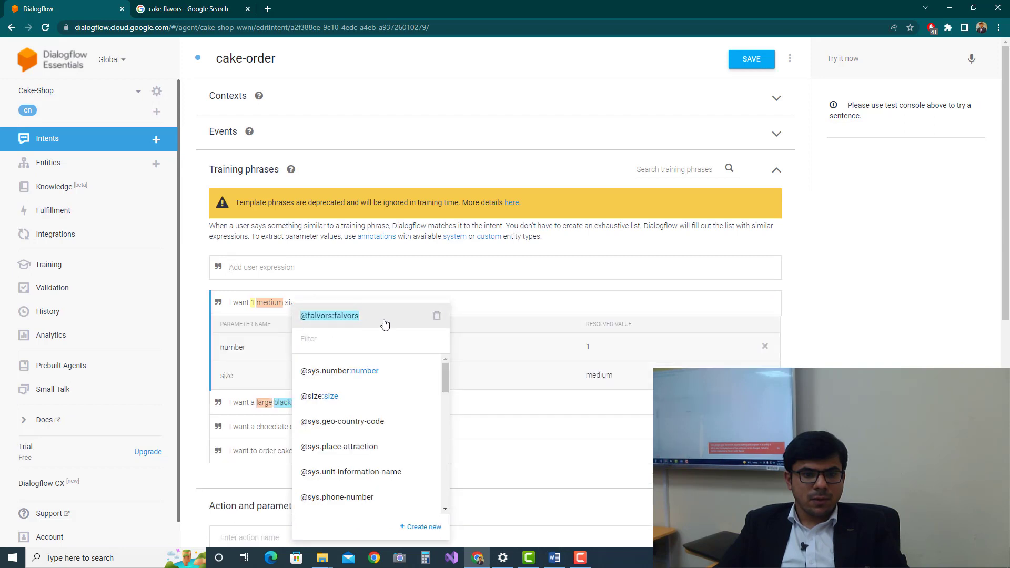
pyautogui.click(436, 316)
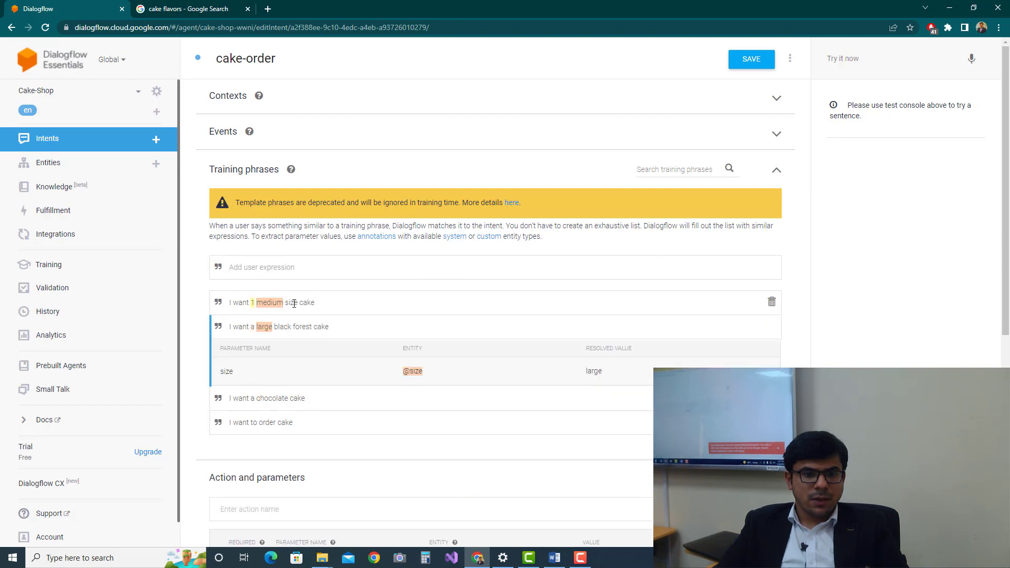
pyautogui.moveTo(300, 327); pyautogui.dragTo(274, 329)
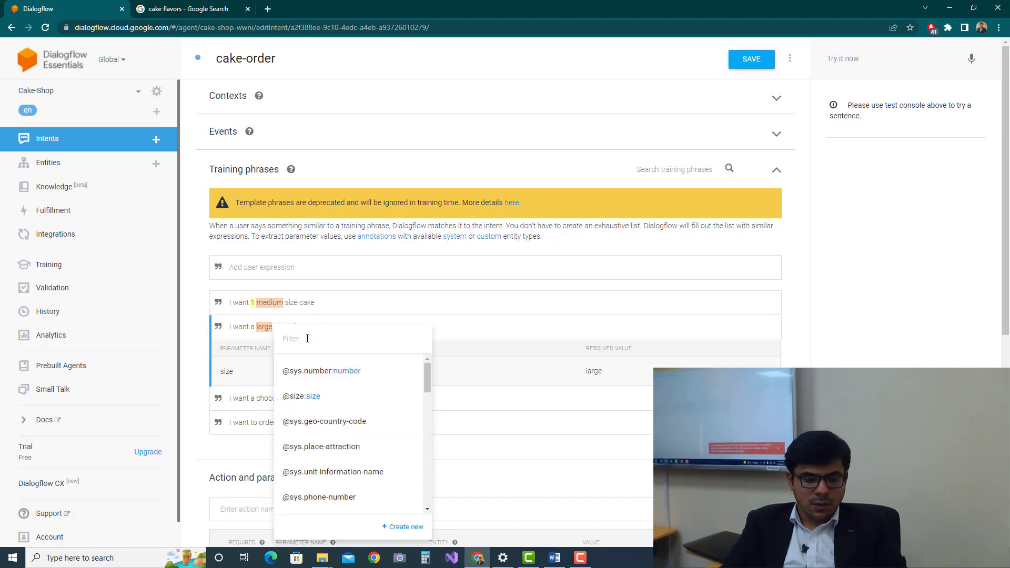
pyautogui.write('f')
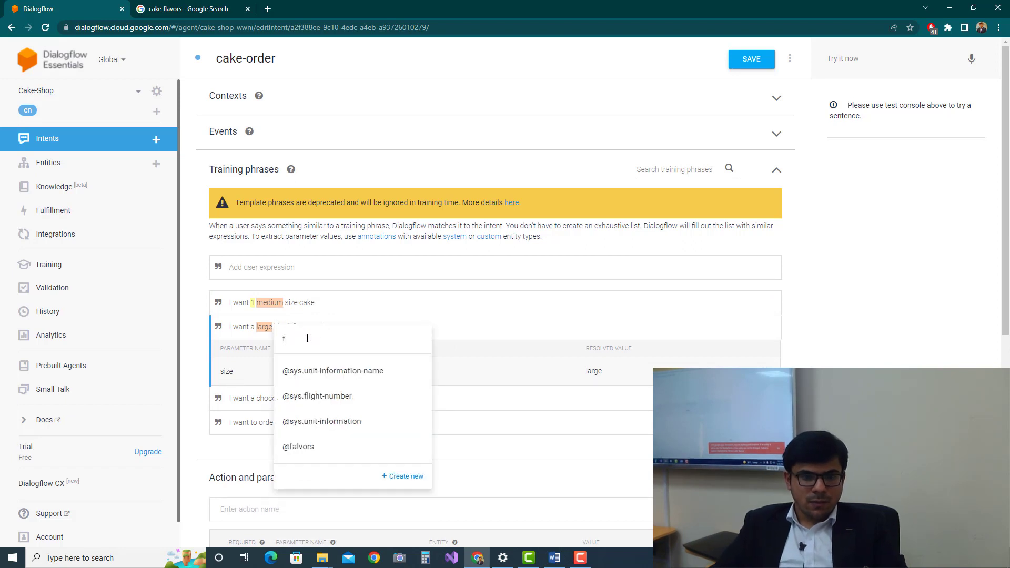
pyautogui.click(326, 448)
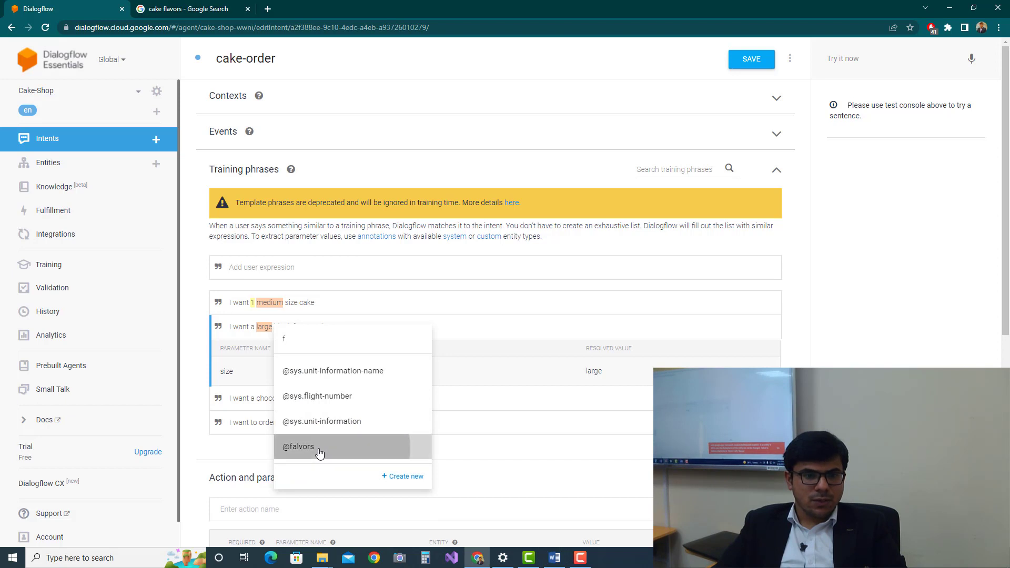
pyautogui.click(751, 68)
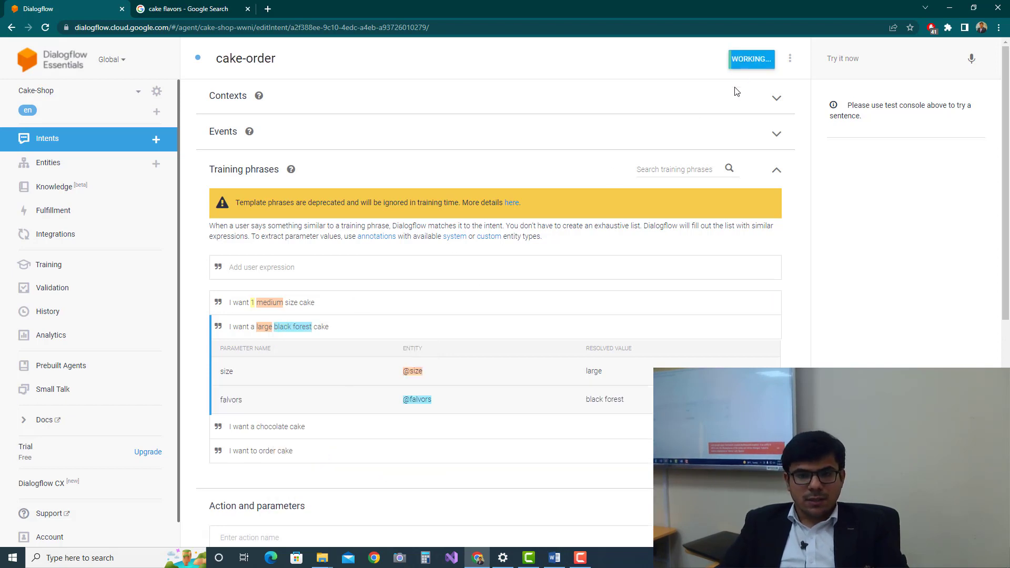
pyautogui.scroll(-4, 615, 124)
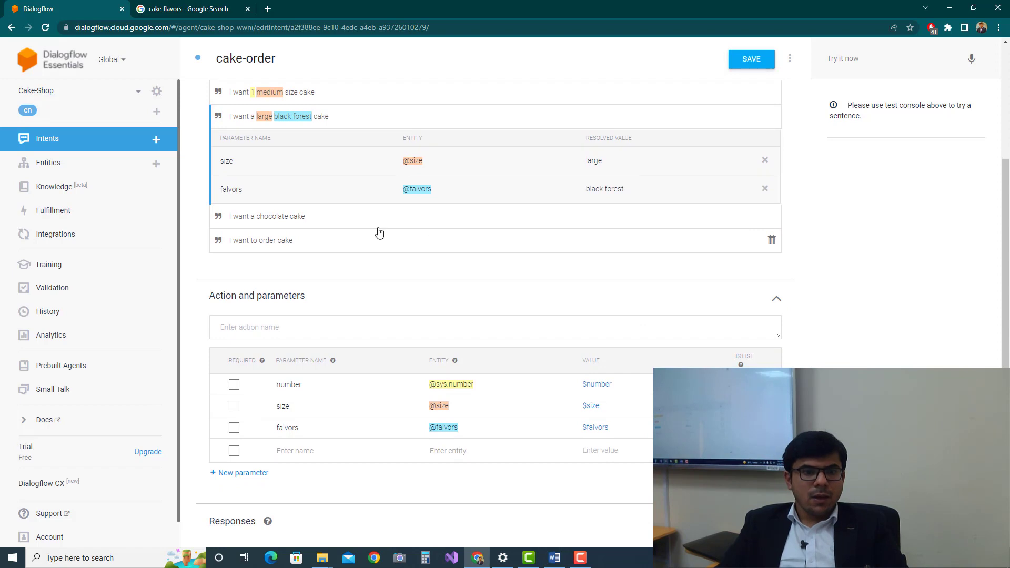
pyautogui.click(305, 218)
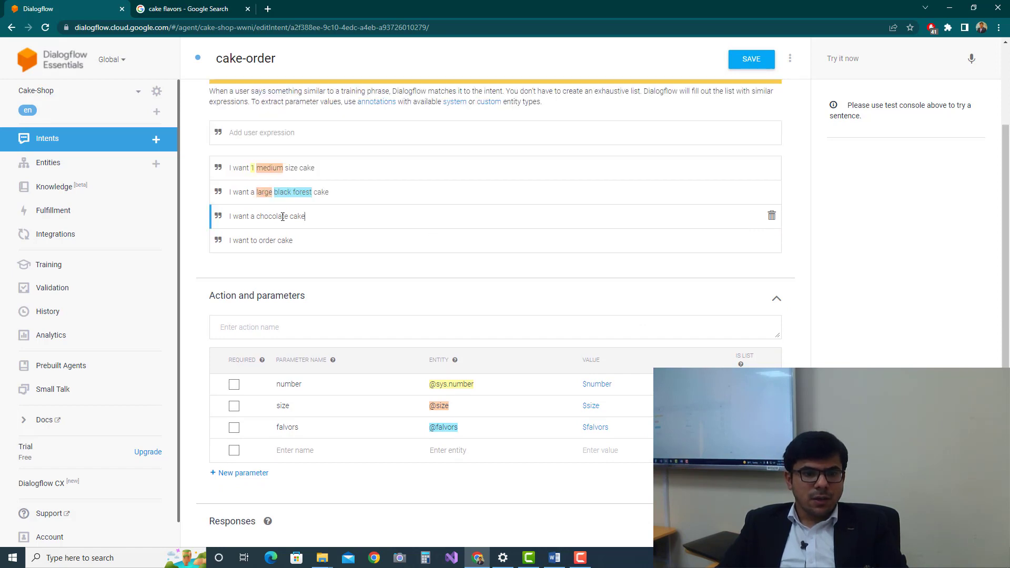
pyautogui.doubleClick(283, 216)
pyautogui.click(306, 233)
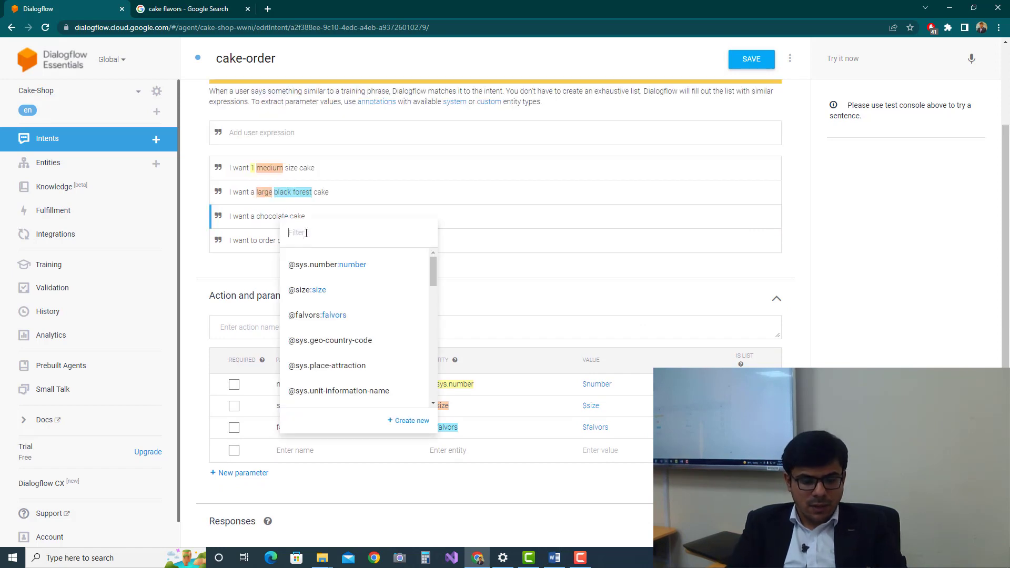
pyautogui.write('f')
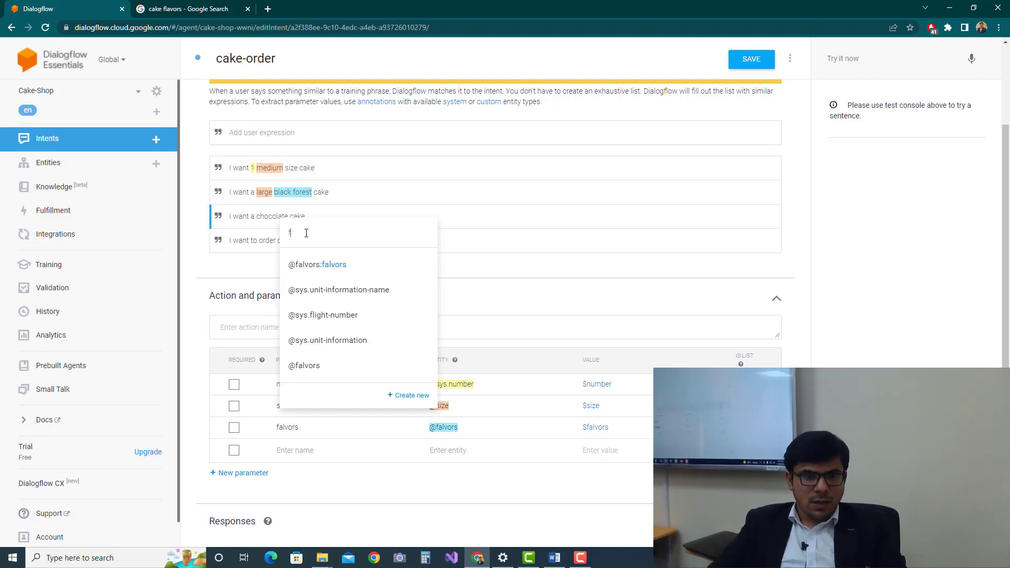
pyautogui.click(327, 366)
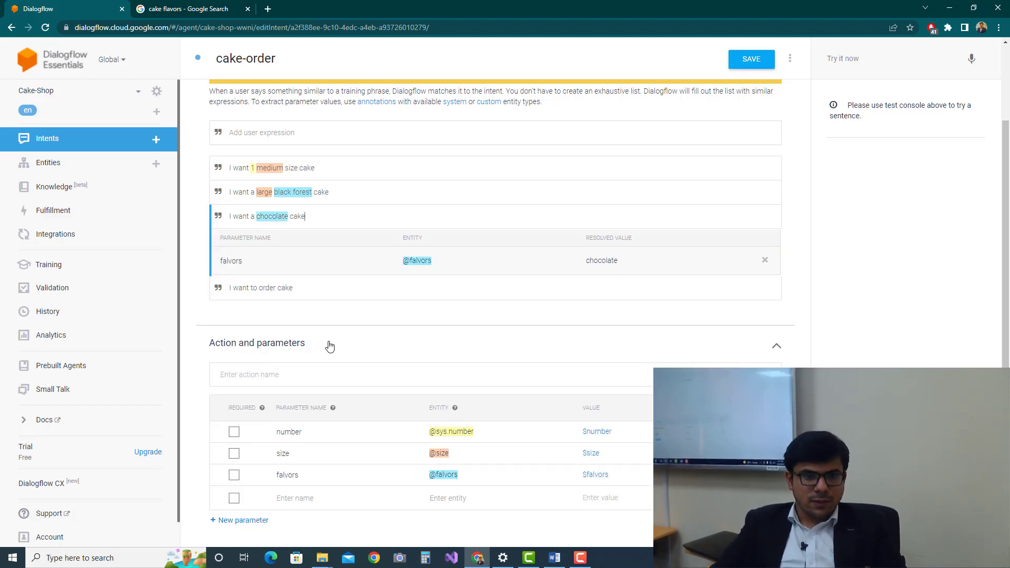
# Review the annotated training phrases against the number, size and falvors parameters of the cake-order intent.
pyautogui.click(308, 290)
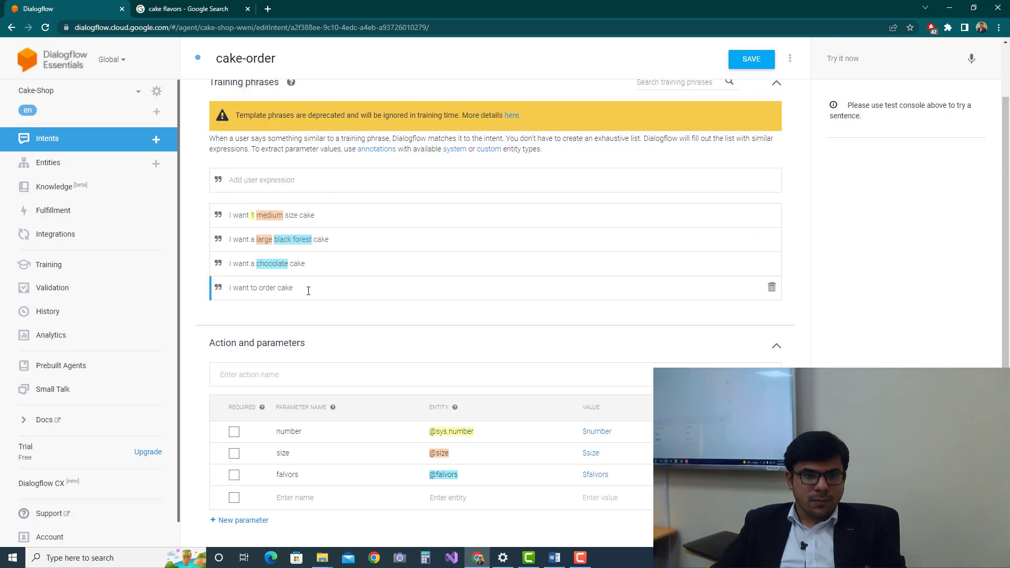
pyautogui.scroll(-2, 308, 291)
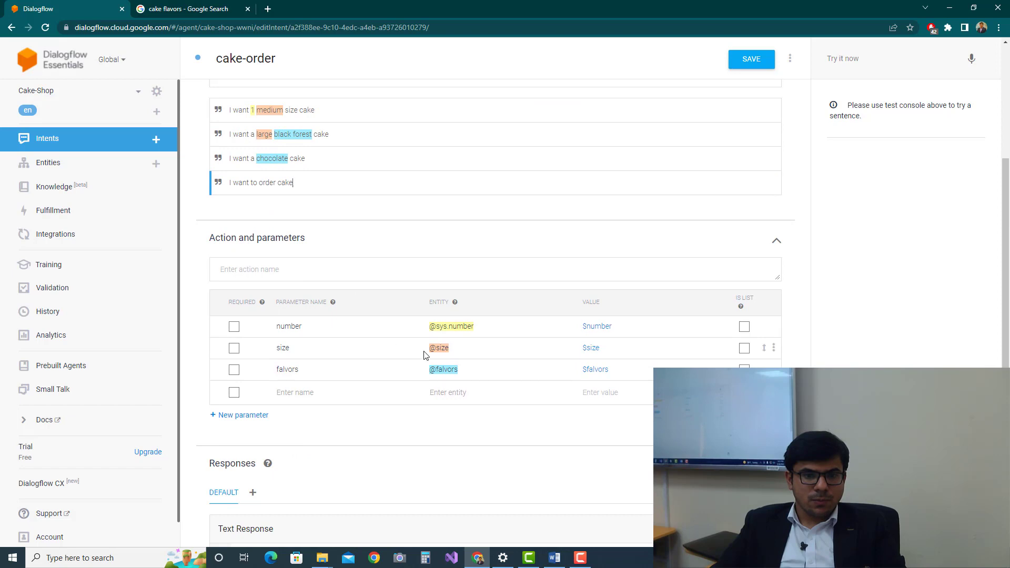
pyautogui.scroll(2, 367, 230)
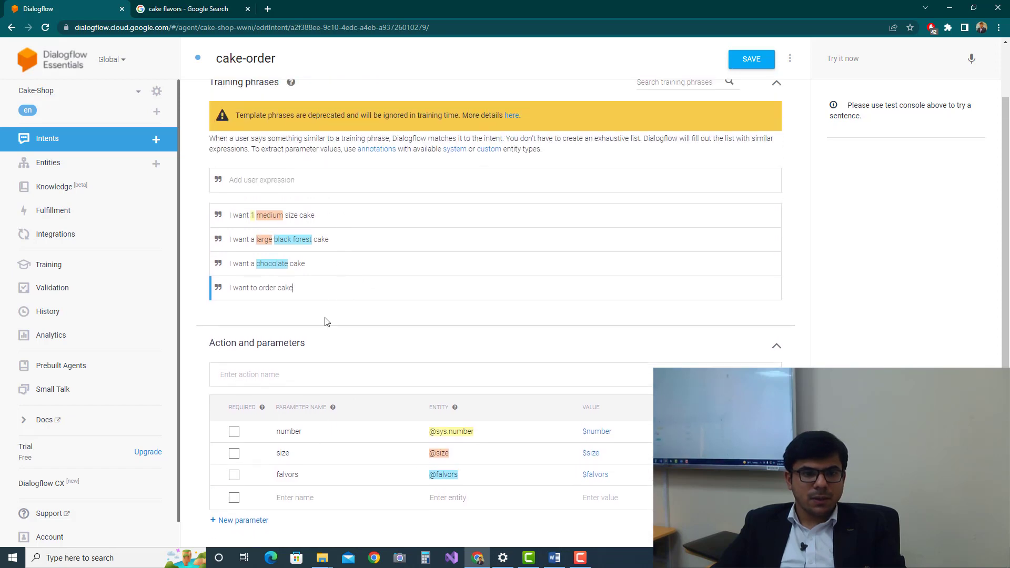
pyautogui.scroll(-3, 333, 309)
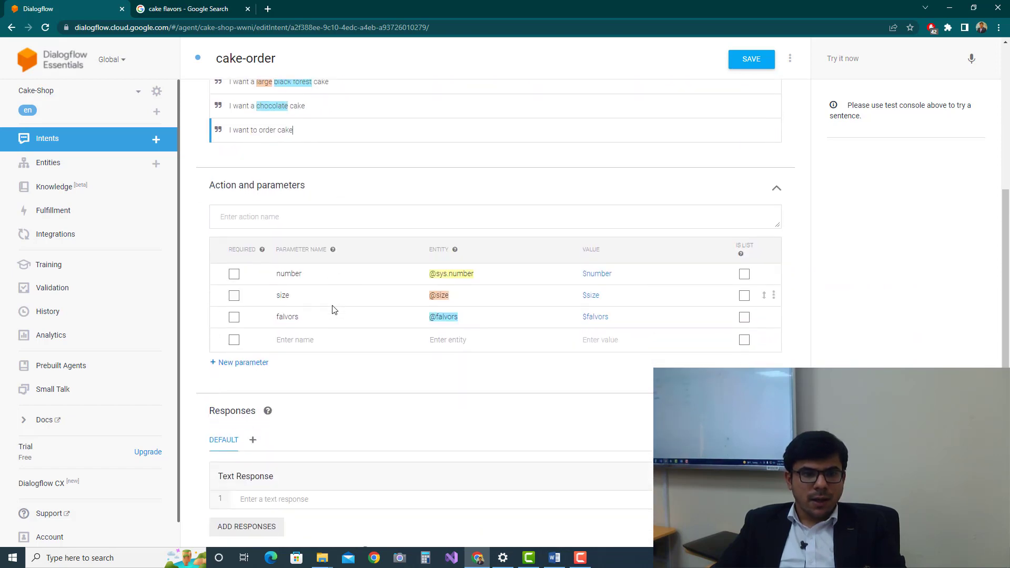
pyautogui.scroll(-2, 332, 310)
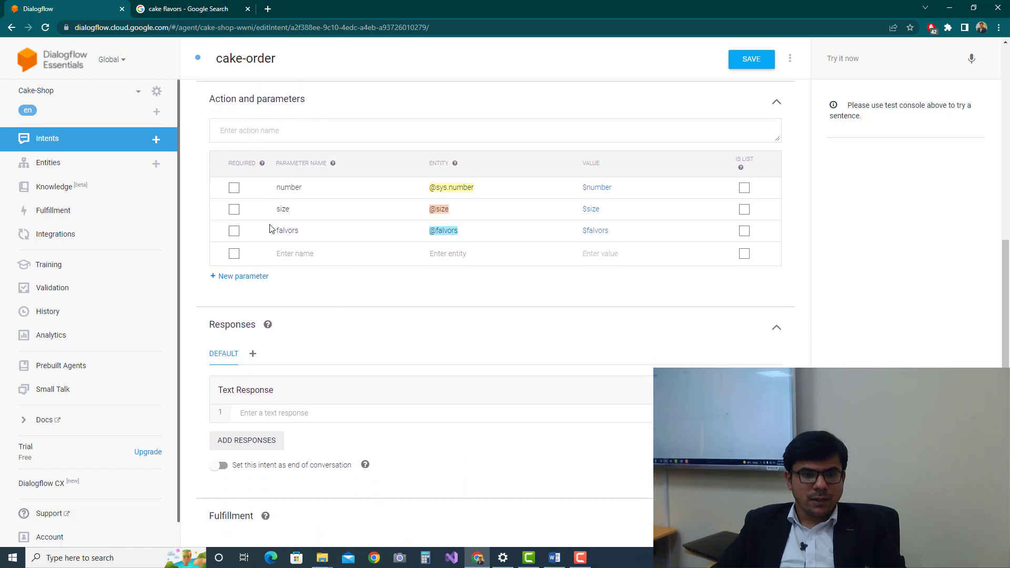
pyautogui.scroll(1, 338, 221)
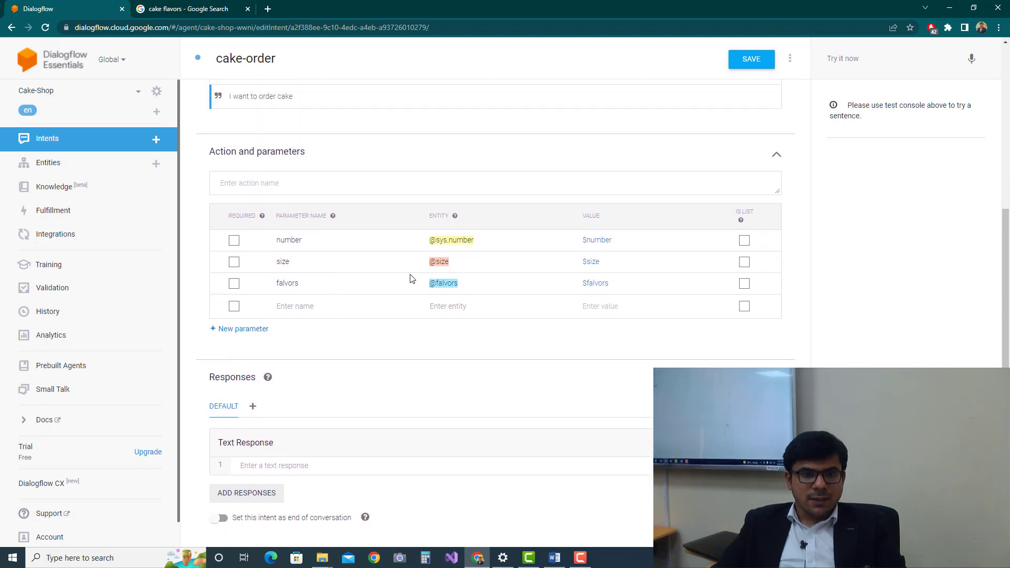
pyautogui.click(408, 97)
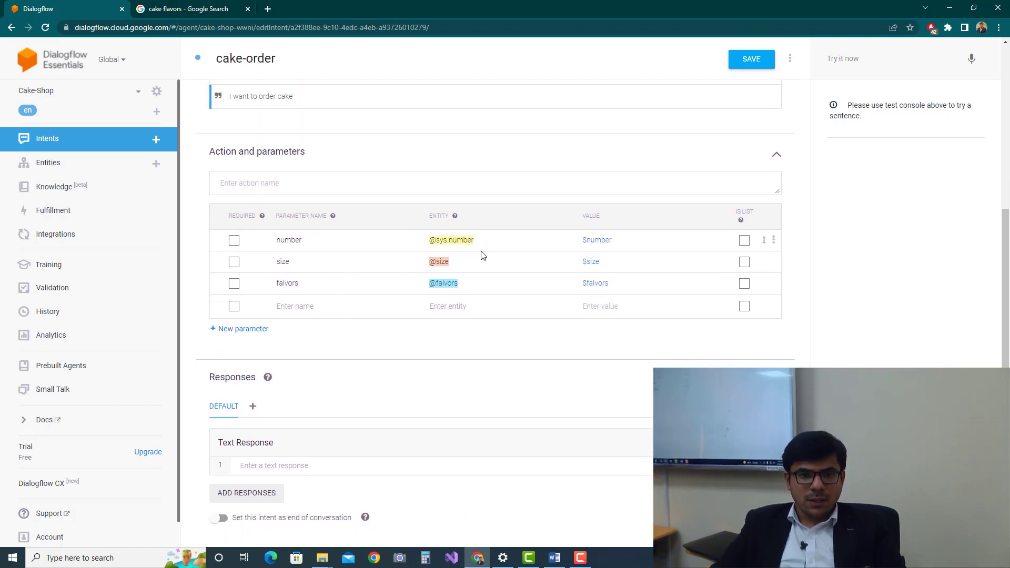
pyautogui.scroll(2, 526, 232)
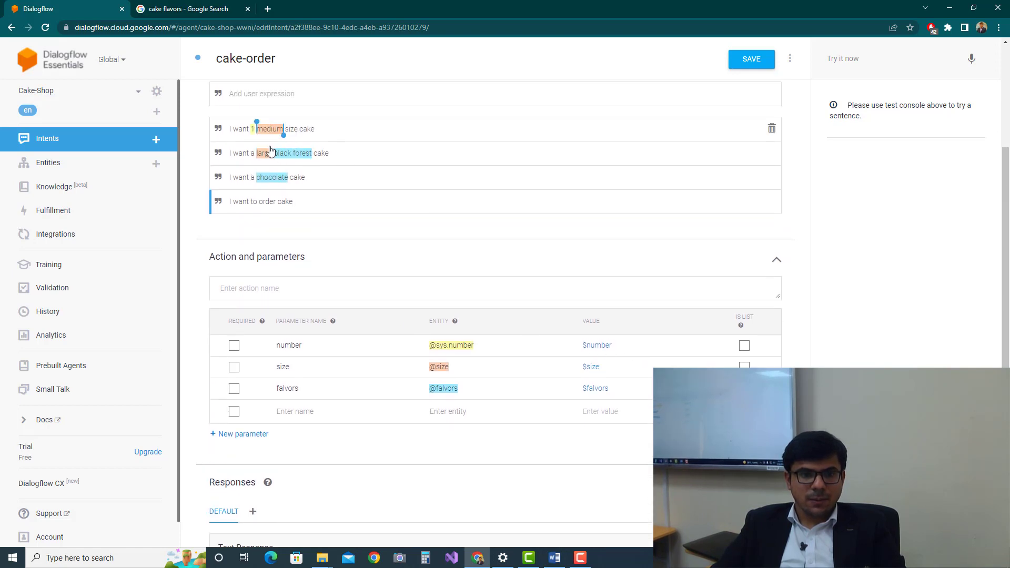
pyautogui.moveTo(256, 129); pyautogui.dragTo(282, 139)
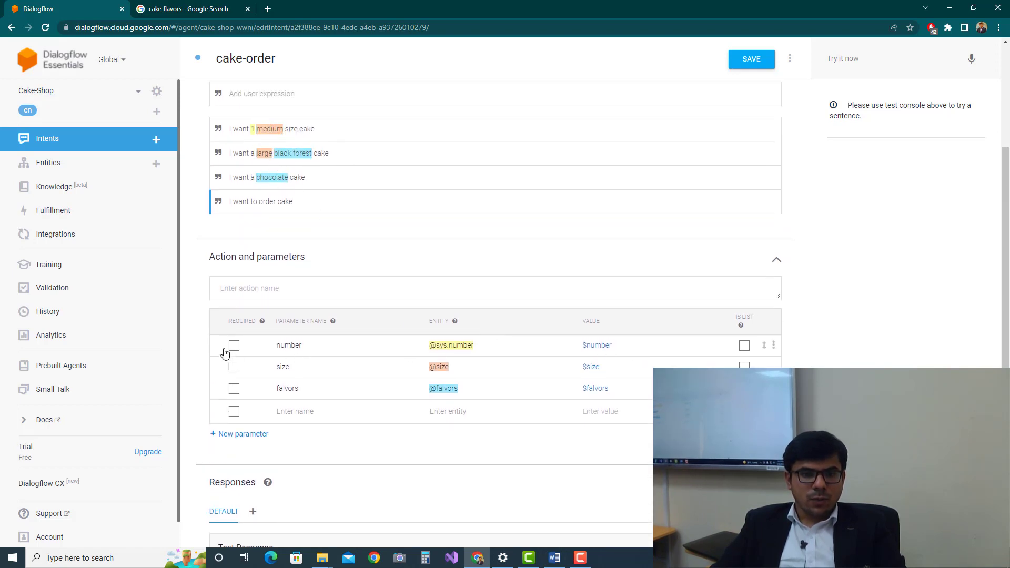
# Mark the size and falvors parameters as required in the cake-order intent, leaving number optional.
pyautogui.click(234, 349)
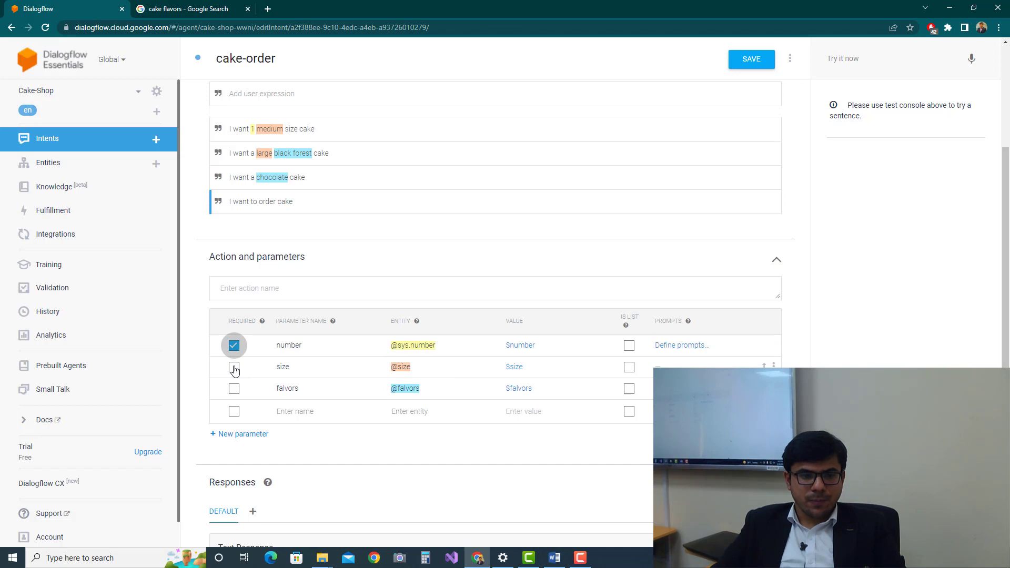
pyautogui.click(234, 368)
pyautogui.click(234, 390)
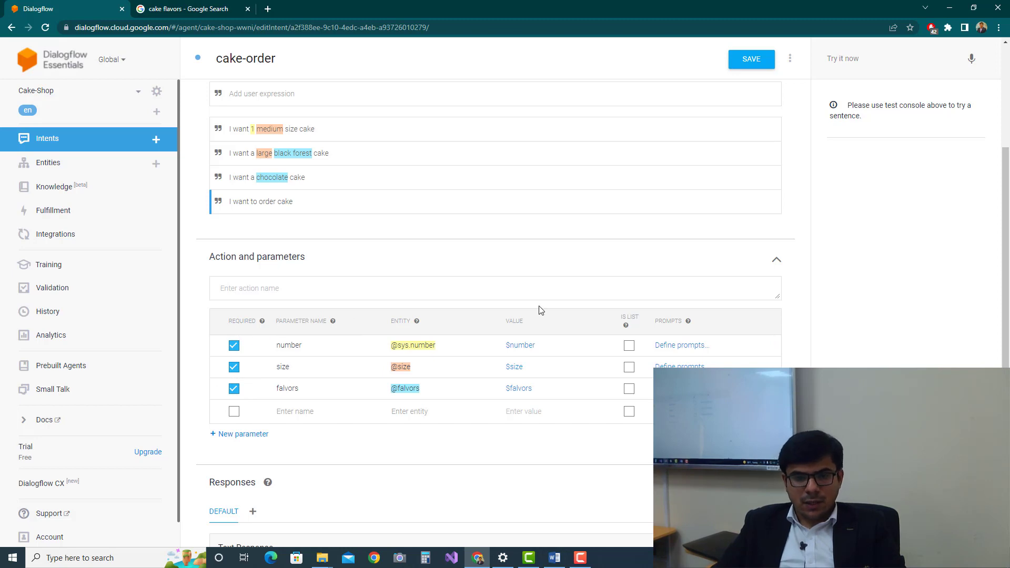
pyautogui.click(233, 351)
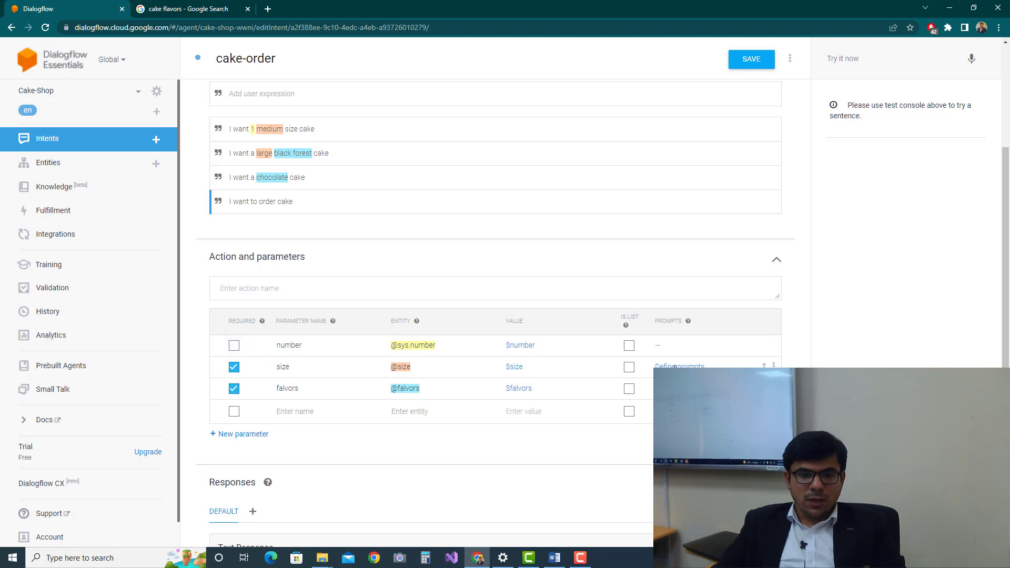
# Define the prompt "What should be the size of the Cake?" for the size parameter.
pyautogui.click(675, 367)
pyautogui.click(355, 324)
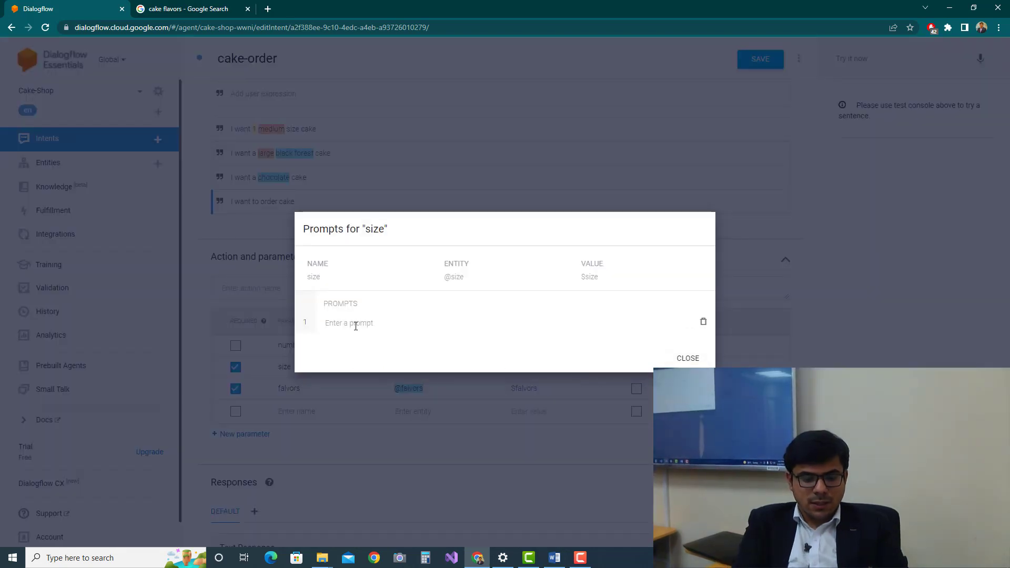
pyautogui.write('What ')
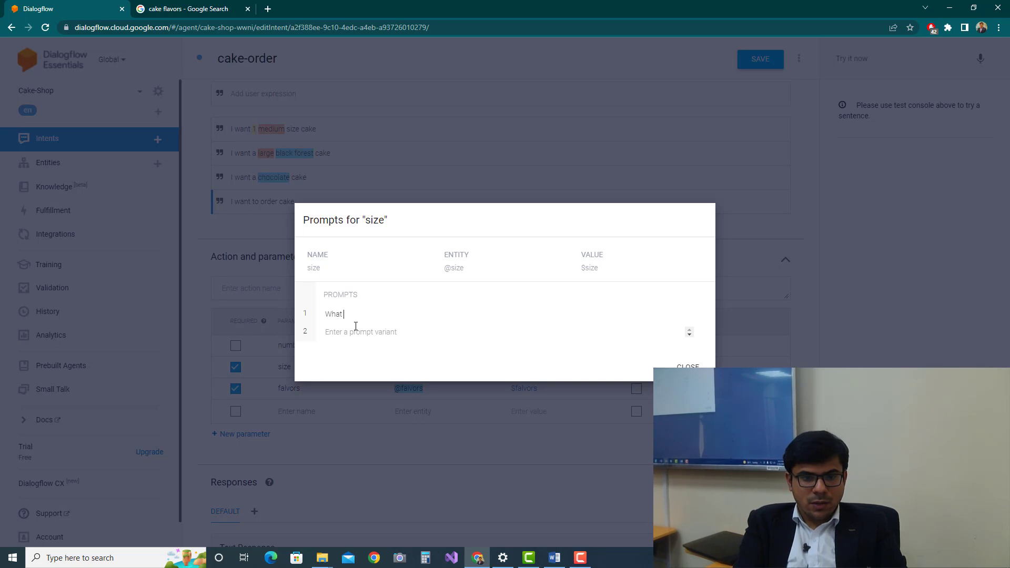
pyautogui.write('should be the size of the C')
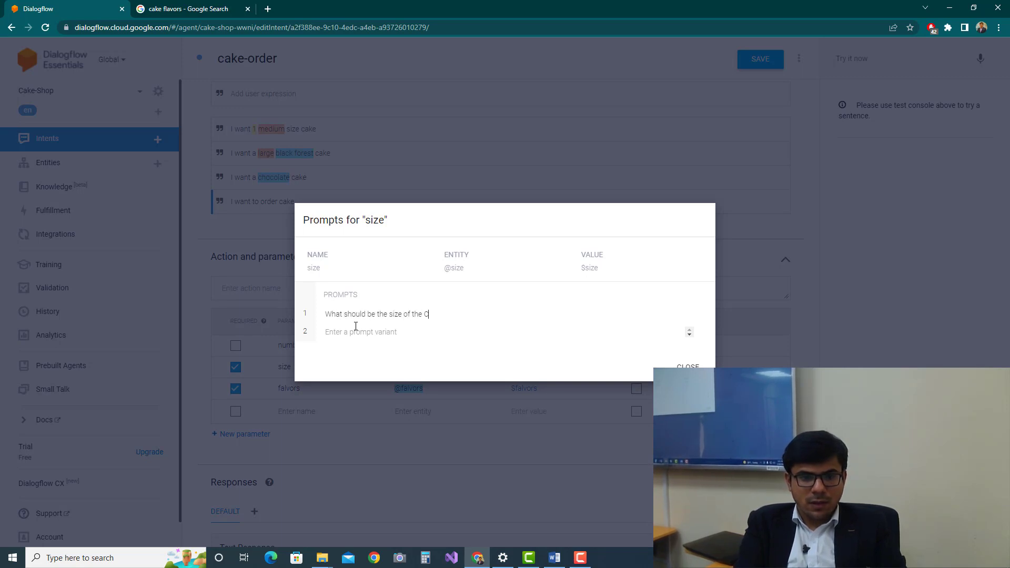
pyautogui.write('ake?')
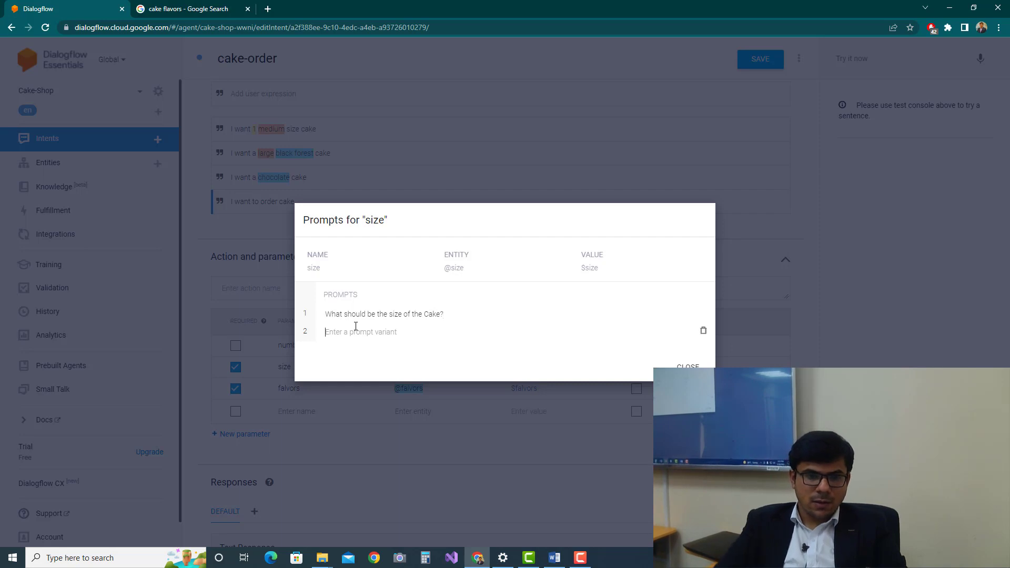
pyautogui.click(687, 367)
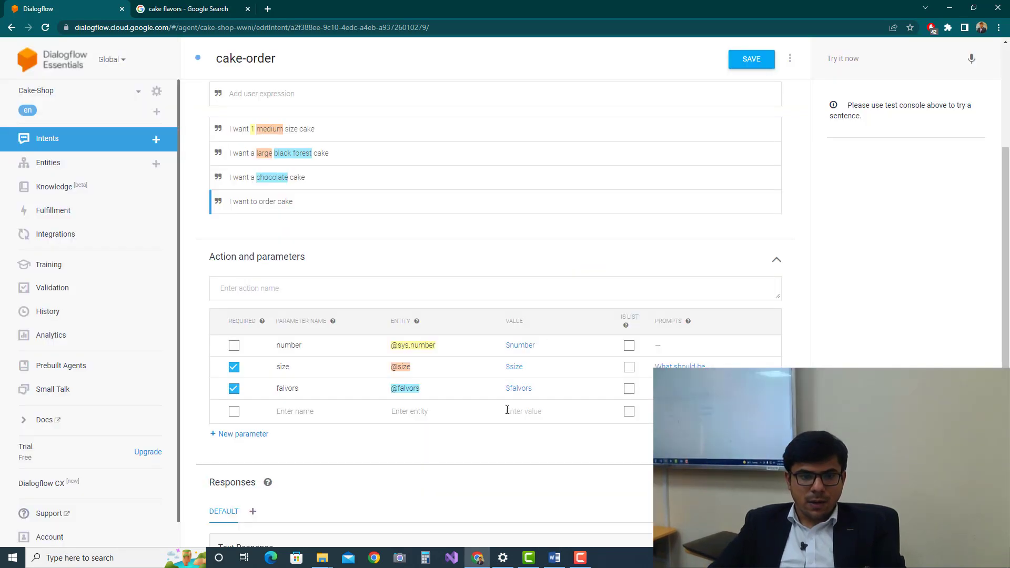
# Define the prompt "Which flavor would you like?" for the falvors parameter.
pyautogui.click(679, 388)
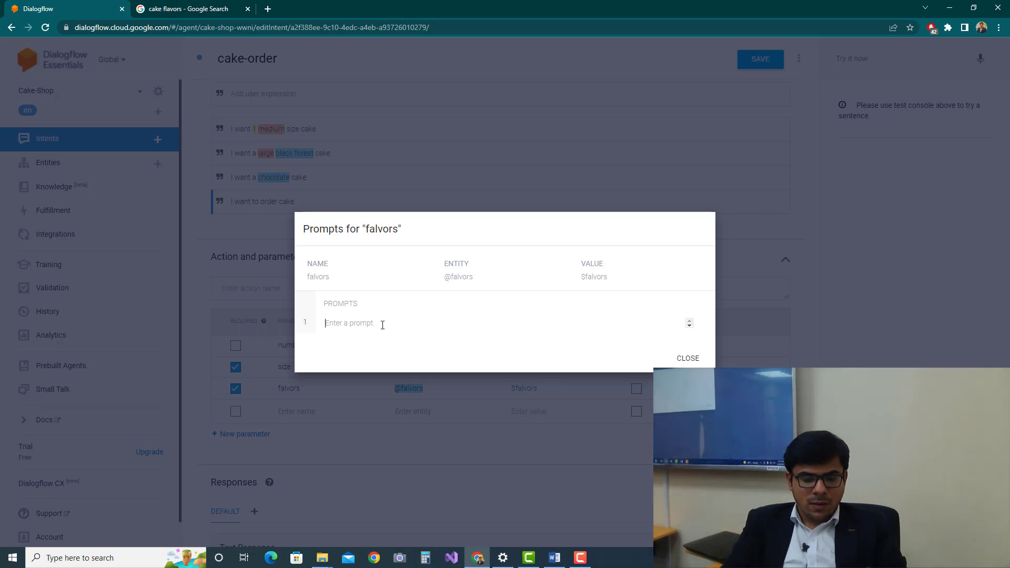
pyautogui.write('W')
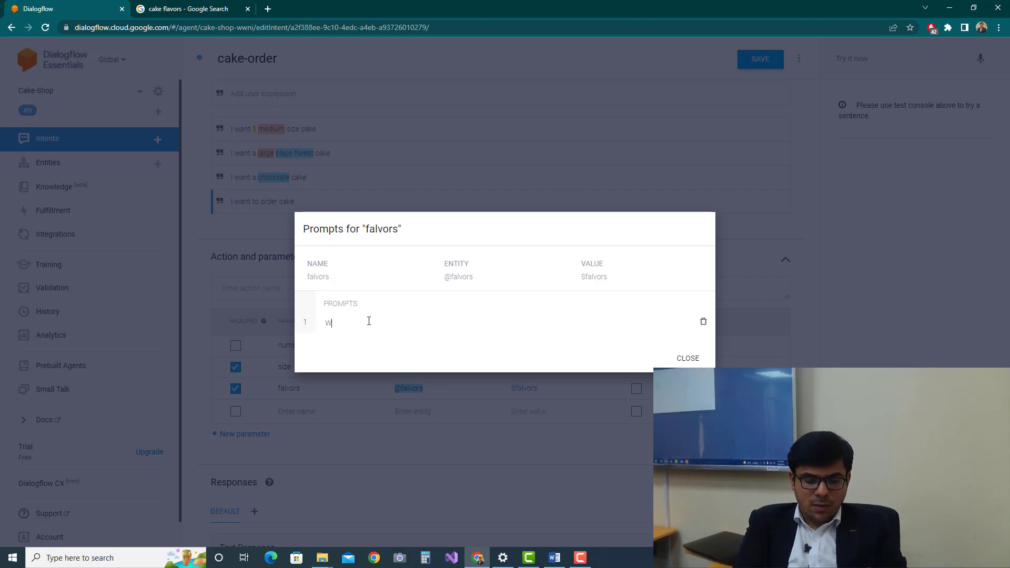
pyautogui.write('hat is your')
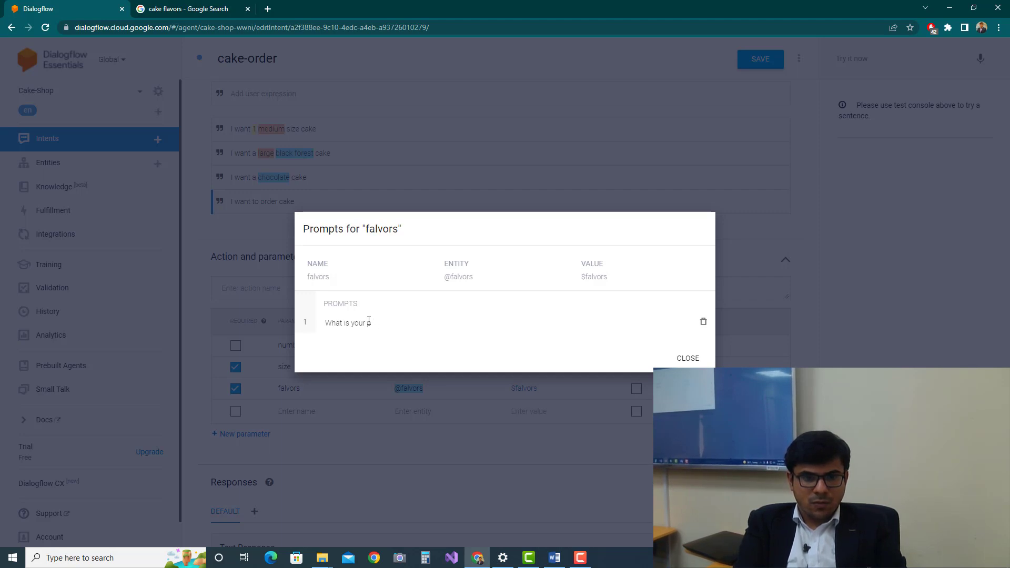
pyautogui.press('BackSpace')
pyautogui.press('BackSpace')
pyautogui.press('BackSpace')
pyautogui.write('you')
pyautogui.press('BackSpace')
pyautogui.press('BackSpace')
pyautogui.press('BackSpace')
pyautogui.press('BackSpace')
pyautogui.press('BackSpace')
pyautogui.press('BackSpace')
pyautogui.press('BackSpace')
pyautogui.press('BackSpace')
pyautogui.press('BackSpace')
pyautogui.press('BackSpace')
pyautogui.press('BackSpace')
pyautogui.press('BackSpace')
pyautogui.press('BackSpace')
pyautogui.press('BackSpace')
pyautogui.press('BackSpace')
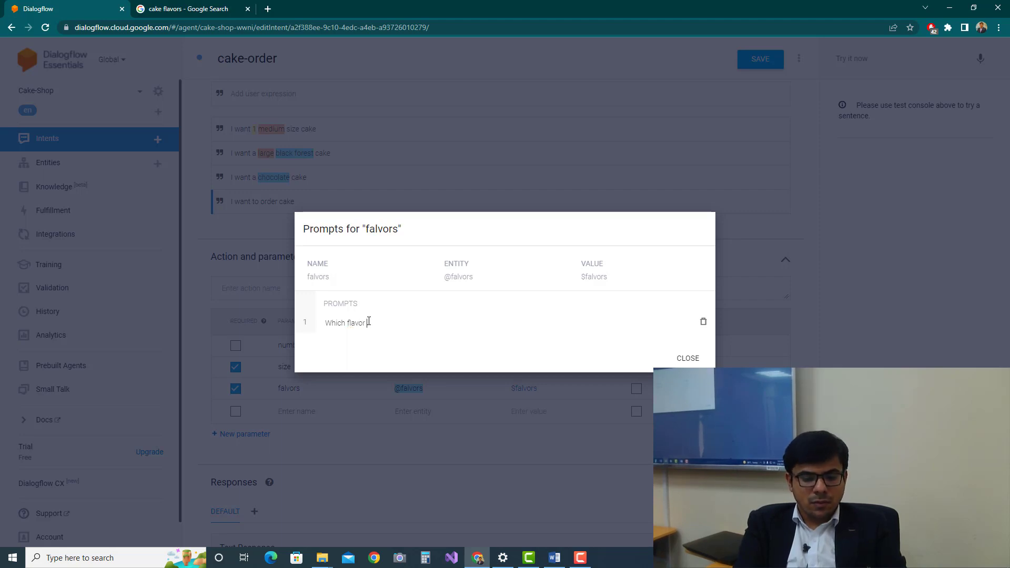
pyautogui.write('d you like?')
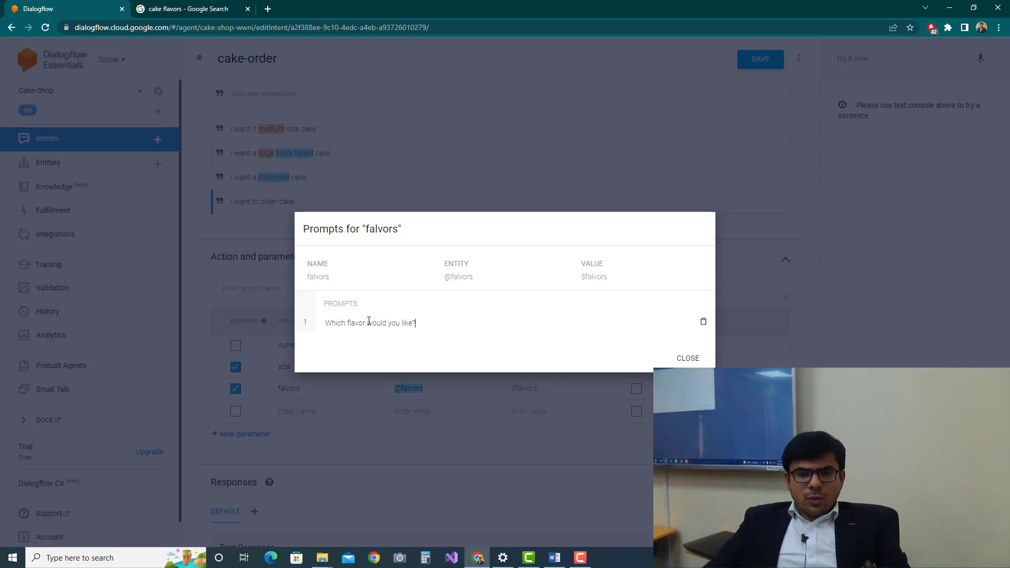
pyautogui.click(687, 358)
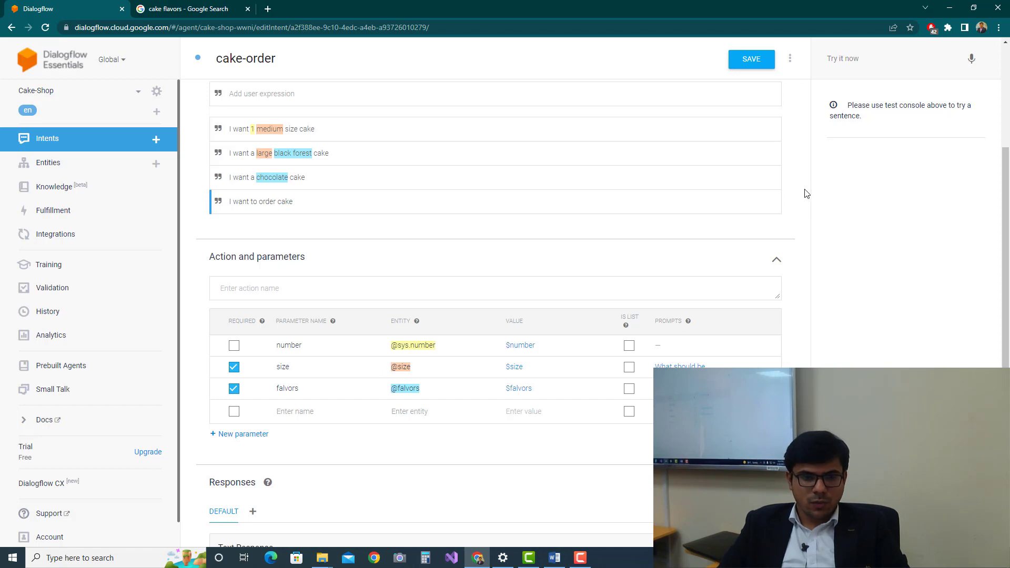
# Enter "Confirmation ! Your order is placed" as the first text response of the cake-order intent.
pyautogui.scroll(-3, 780, 198)
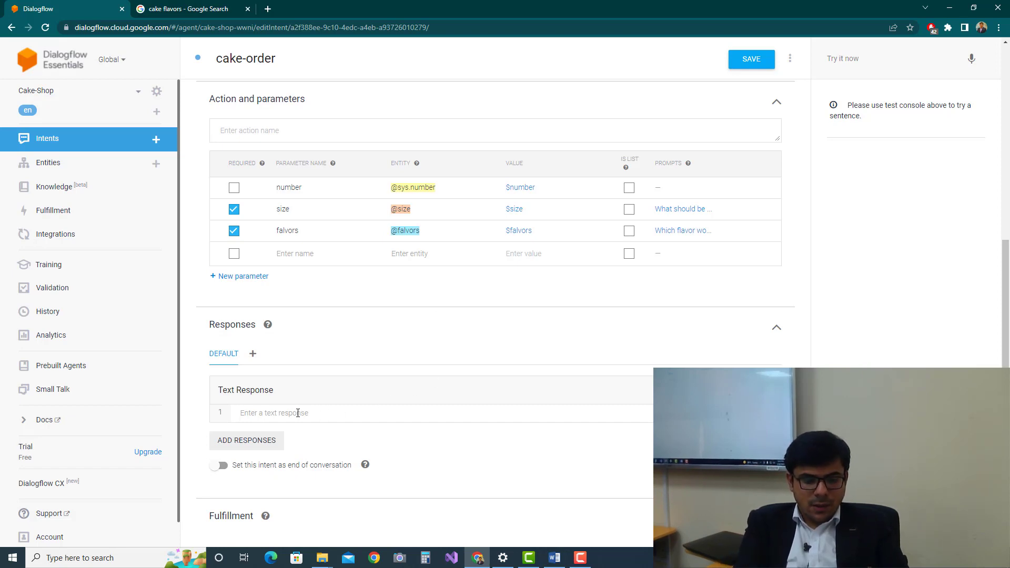
pyautogui.write('Conf')
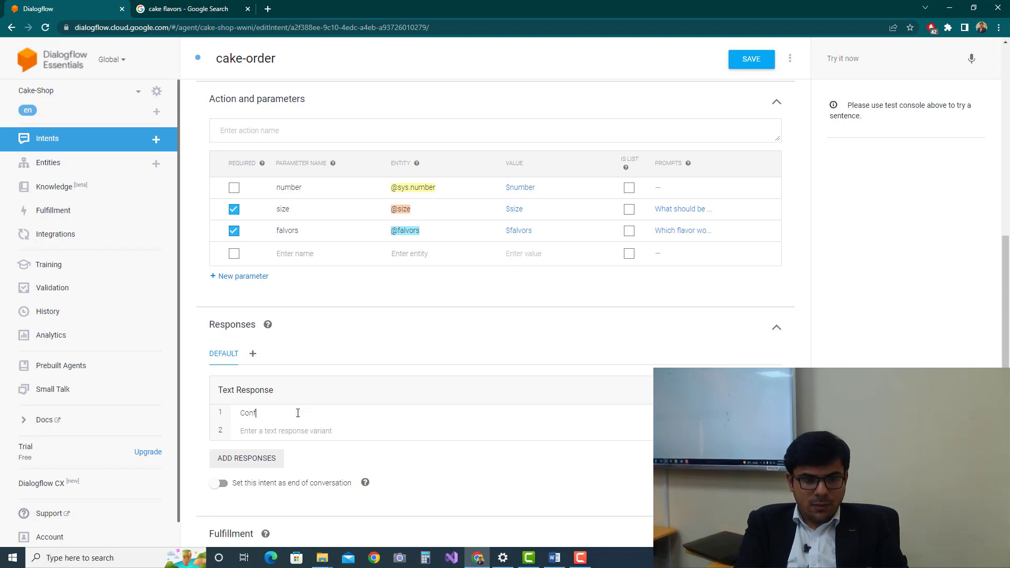
pyautogui.write('irmation @')
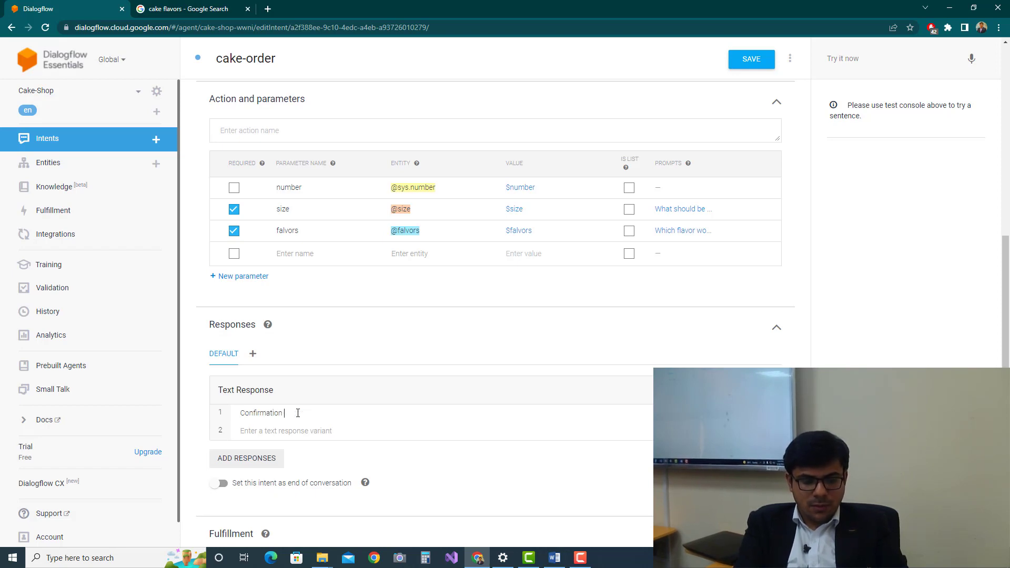
pyautogui.press('BackSpace')
pyautogui.press('BackSpace')
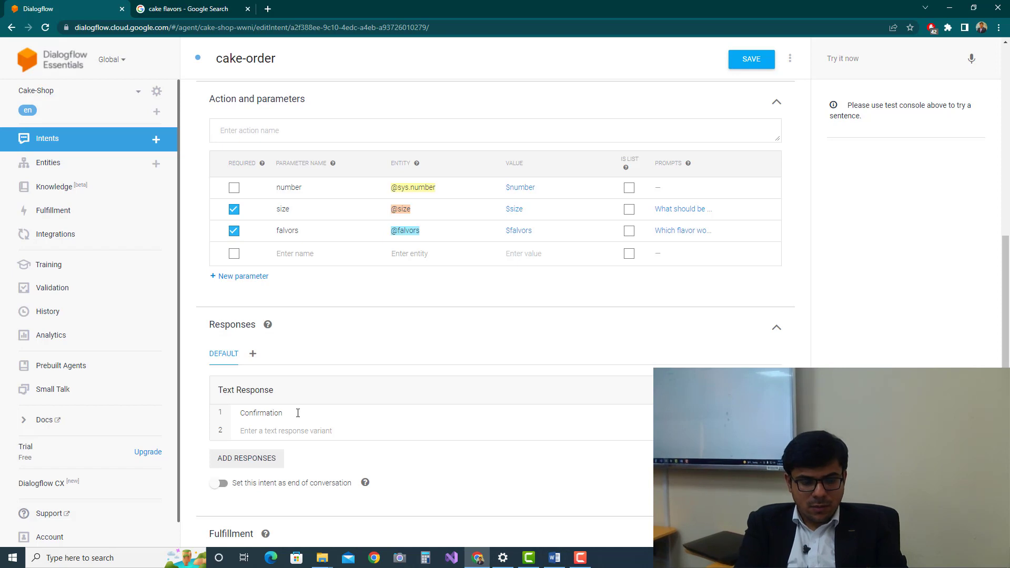
pyautogui.write('! Yo')
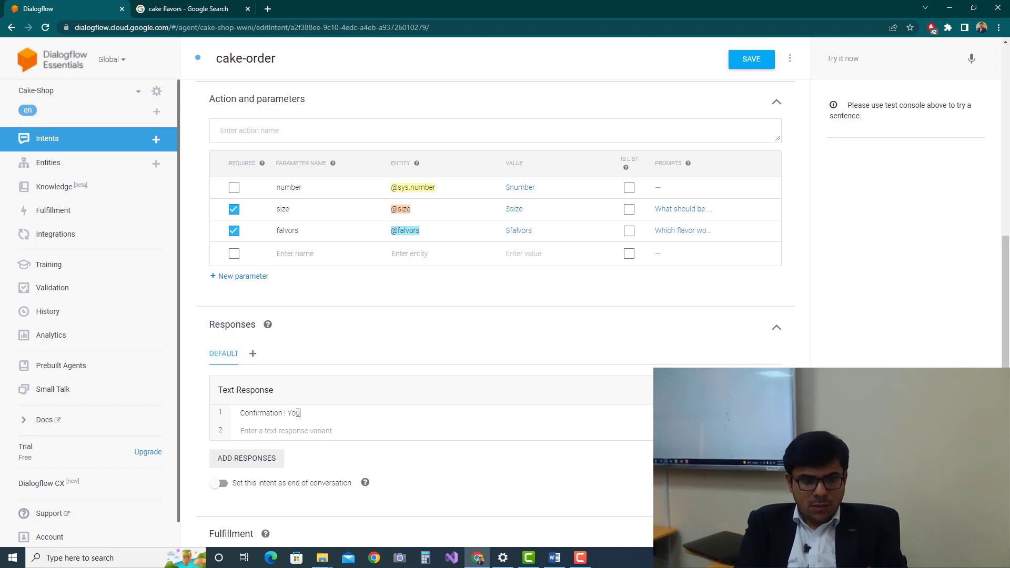
pyautogui.write('ur order is placed')
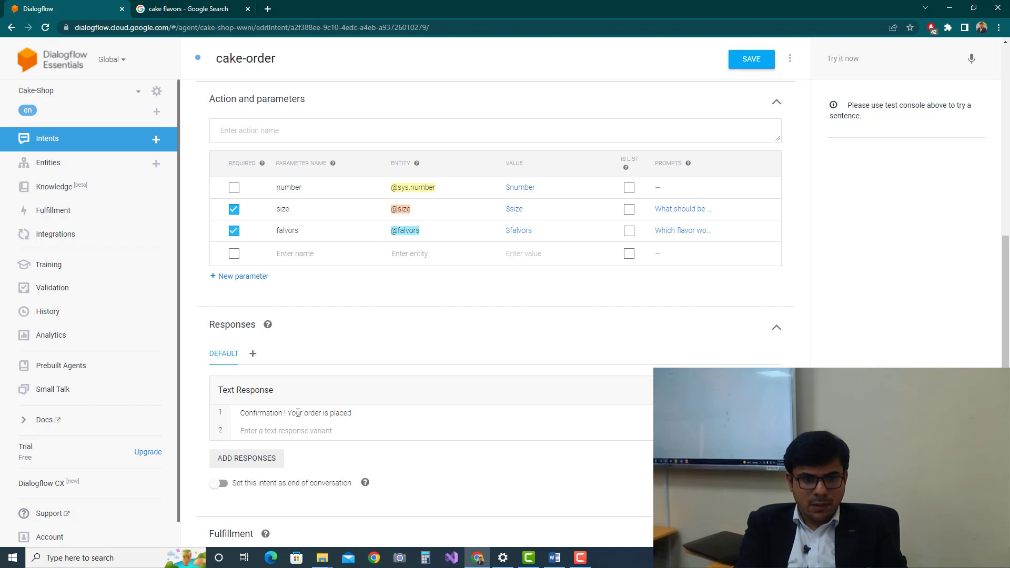
# Reword the first text response to "Confirmation ! You have ordered $size $falvors cake." using the size and falvors parameter references.
pyautogui.hotkey('ctrl', 'BackSpace')
pyautogui.press('BackSpace')
pyautogui.press('BackSpace')
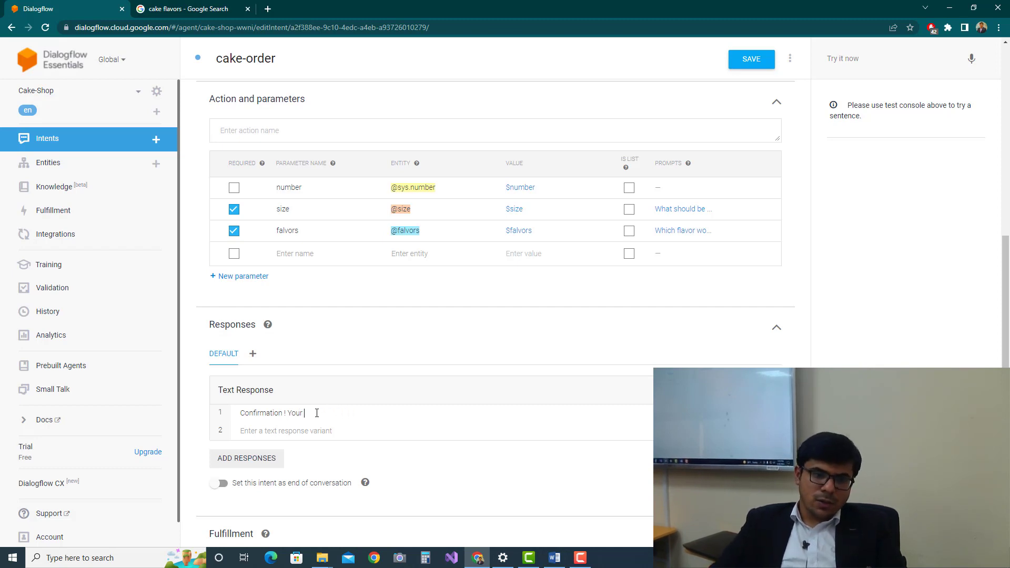
pyautogui.press('BackSpace')
pyautogui.press('BackSpace')
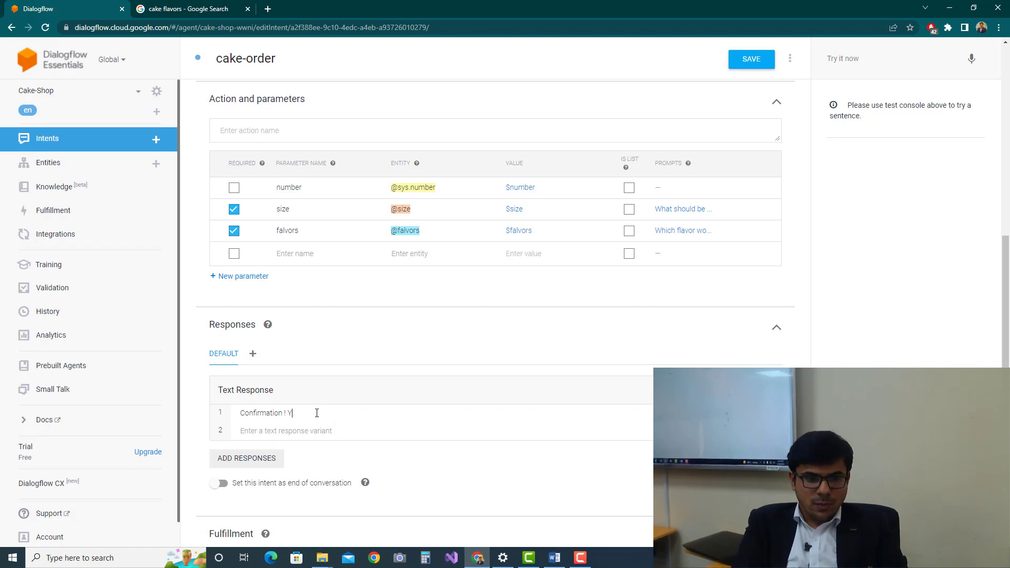
pyautogui.write('u have ordered $')
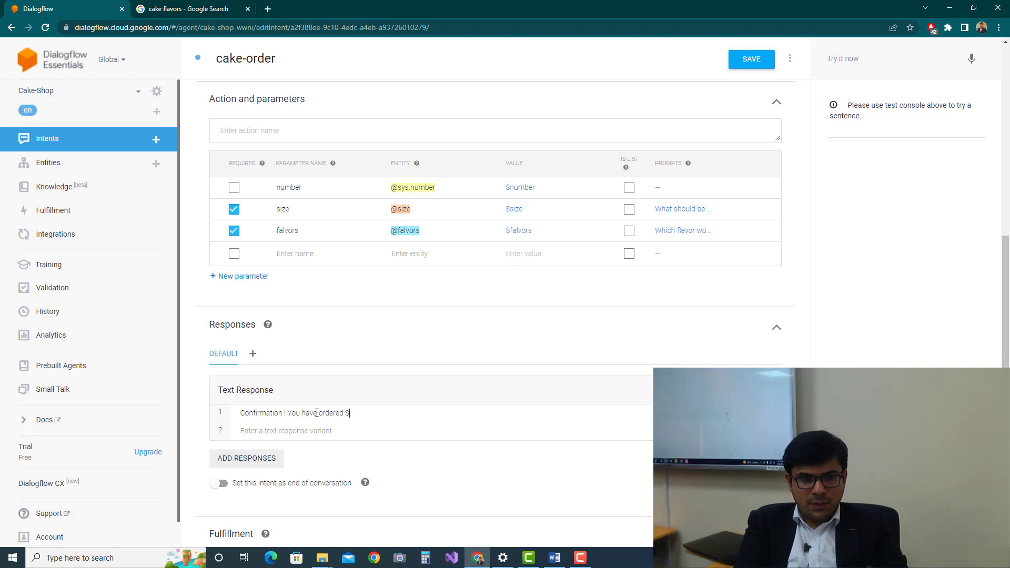
pyautogui.write('s')
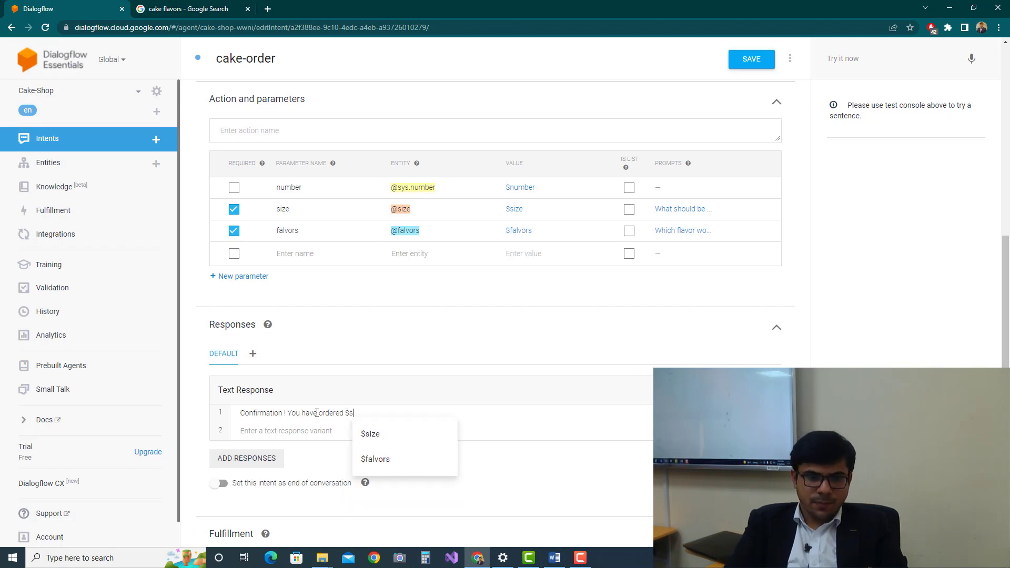
pyautogui.click(390, 437)
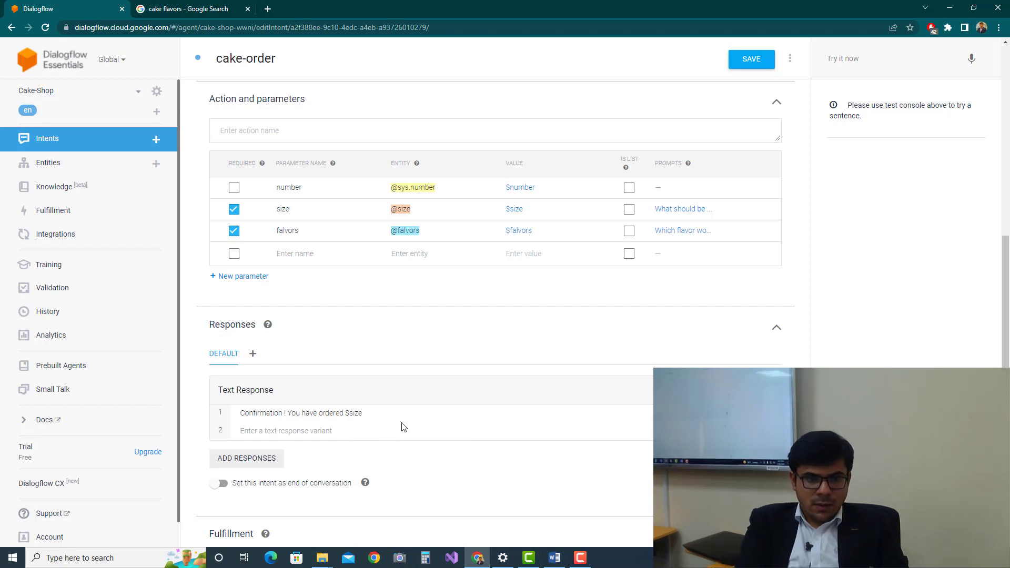
pyautogui.write('$')
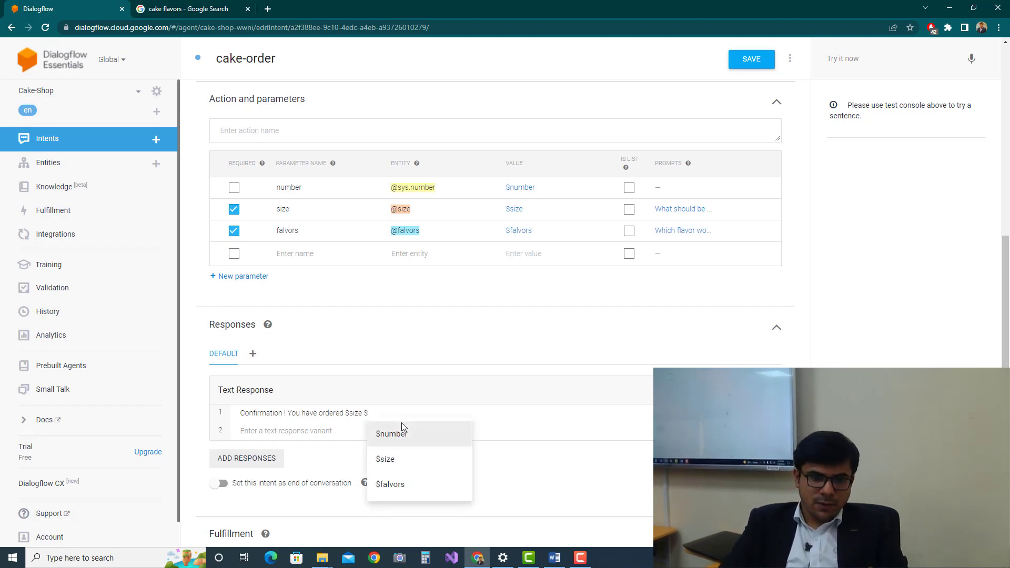
pyautogui.click(410, 485)
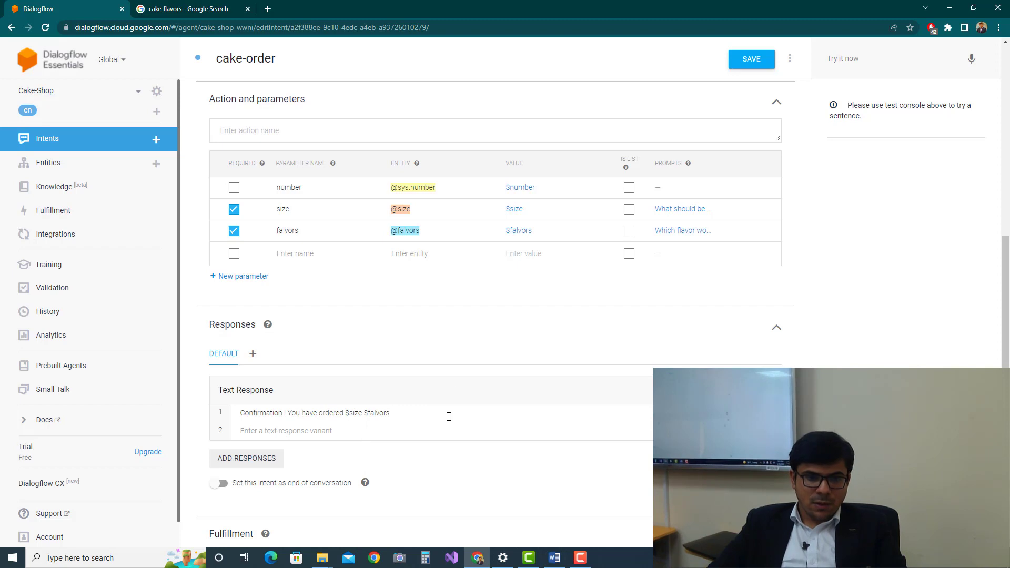
pyautogui.write('cake')
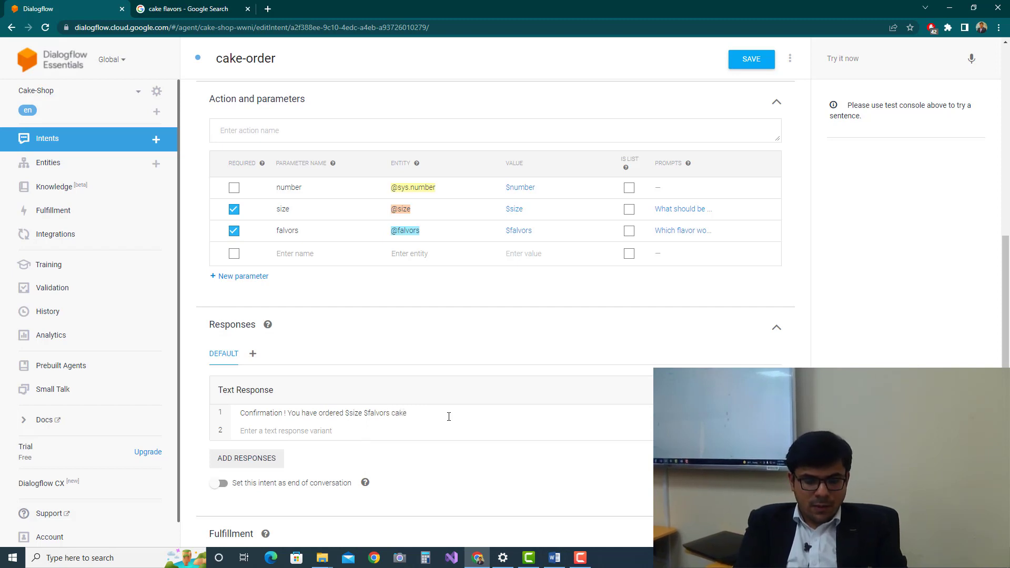
pyautogui.write('.')
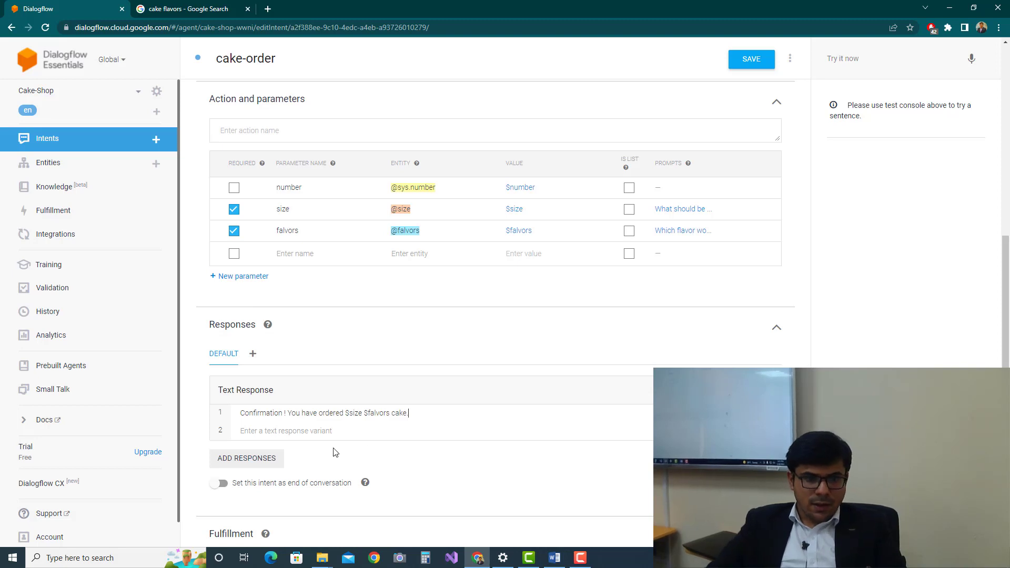
# Add a second text response reading "Thank you so much for your Order!".
pyautogui.click(270, 465)
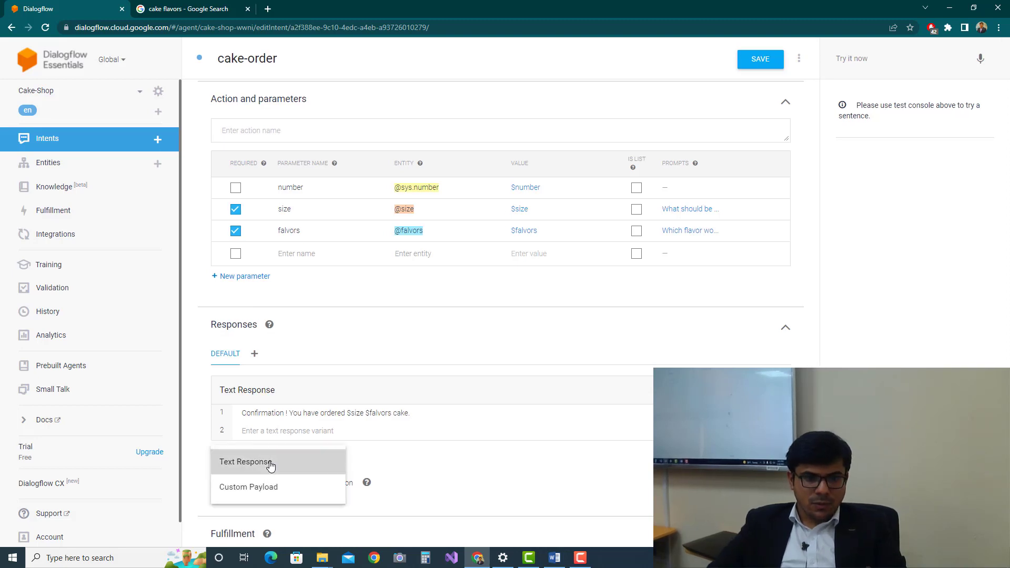
pyautogui.click(271, 463)
pyautogui.scroll(-2, 303, 460)
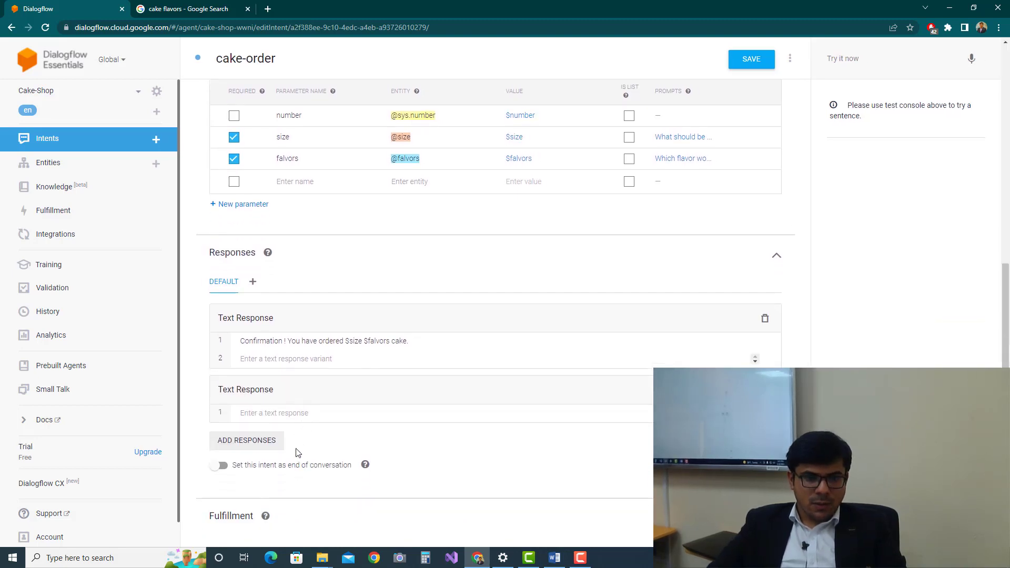
pyautogui.click(313, 412)
pyautogui.write('Thank you so m')
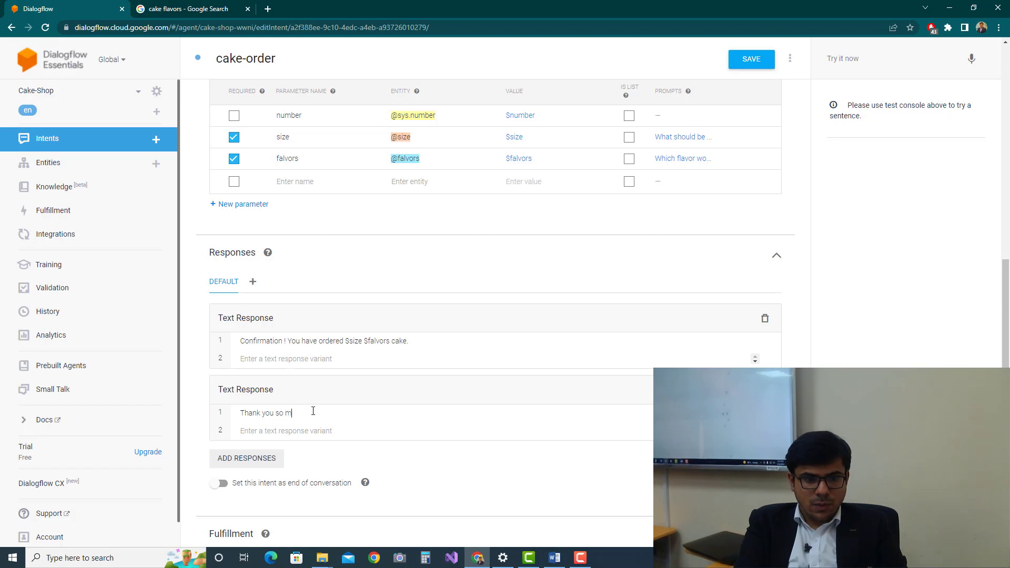
pyautogui.write('uch for your Or')
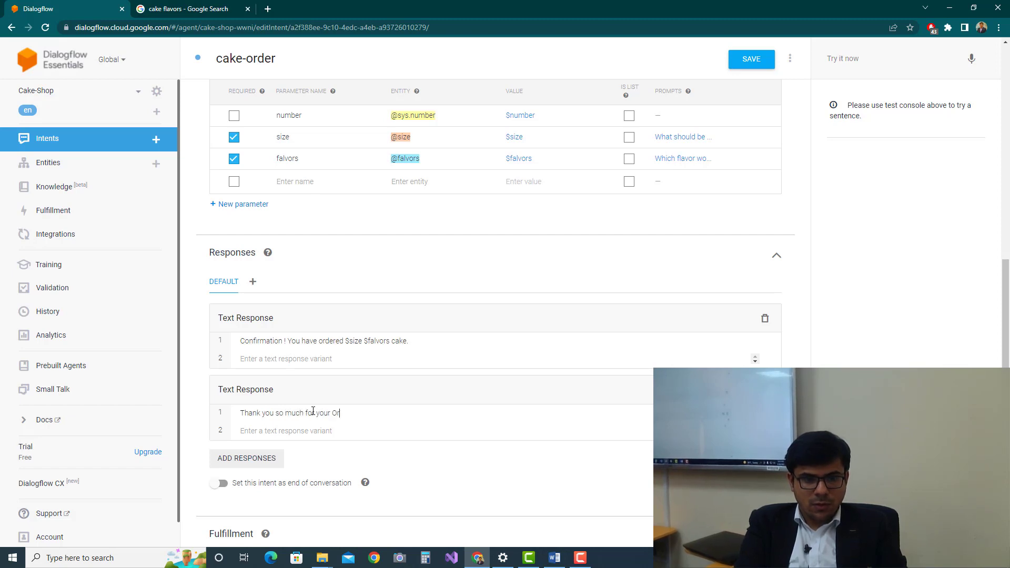
pyautogui.write('der!')
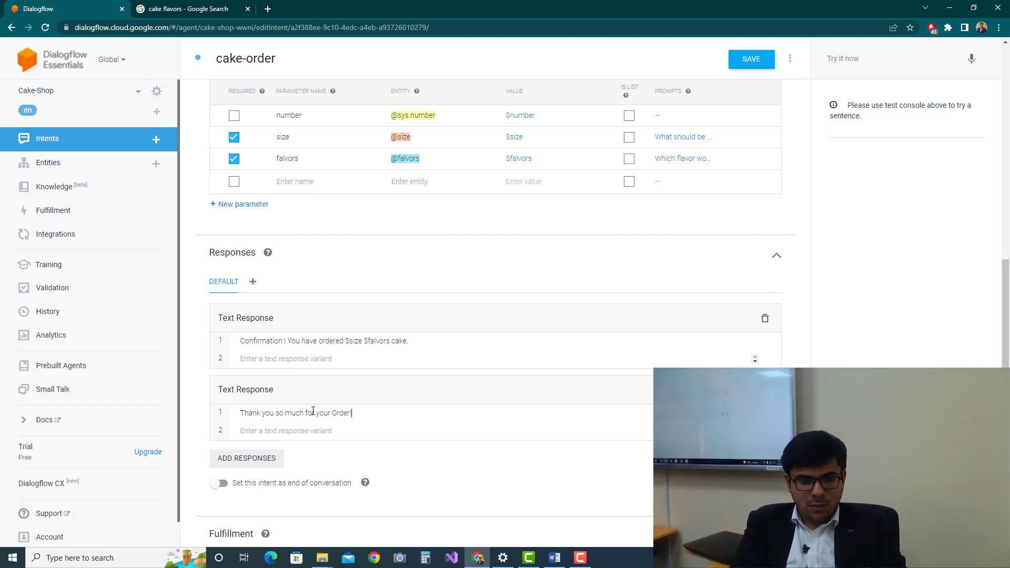
# Add a third text response reading "Have a great Day!" and save the cake-order intent.
pyautogui.click(261, 457)
pyautogui.click(282, 464)
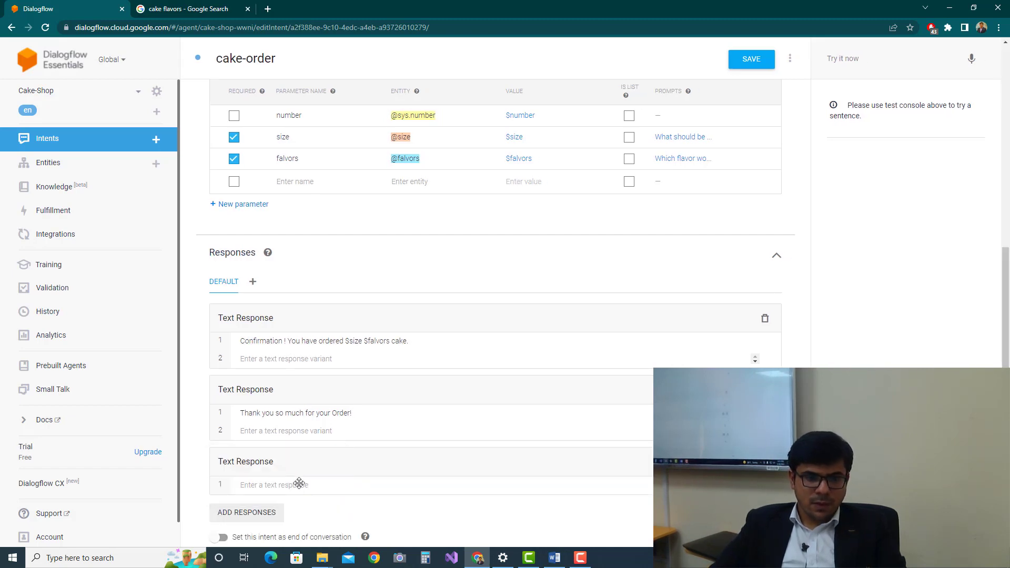
pyautogui.click(298, 483)
pyautogui.write('Ha')
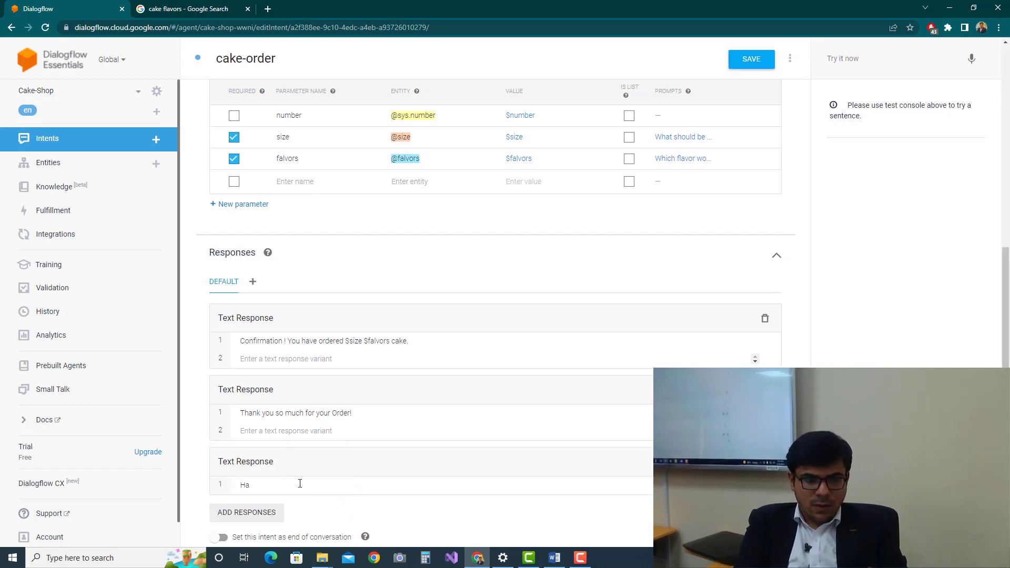
pyautogui.scroll(-1, 300, 483)
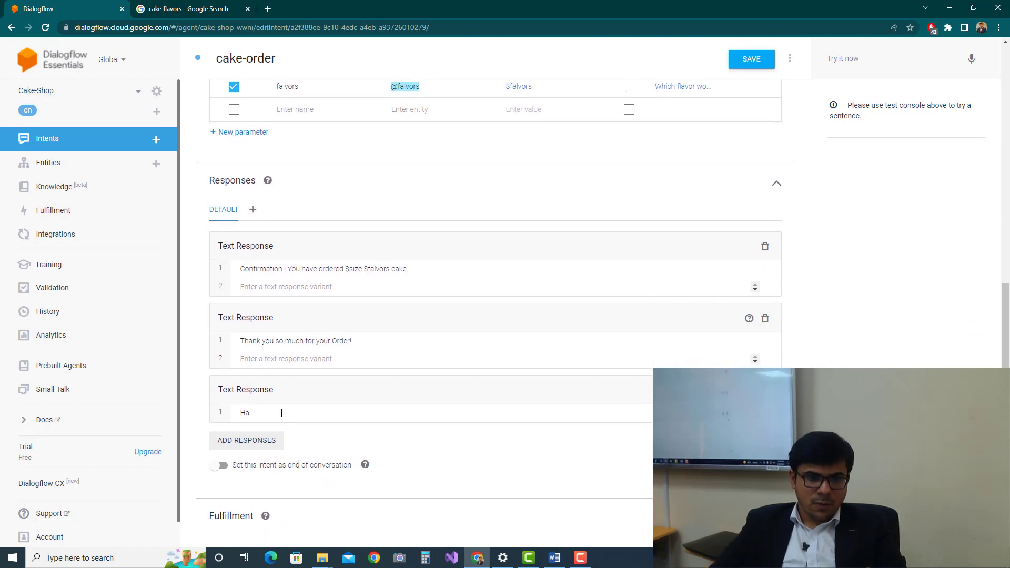
pyautogui.write('ve a gre')
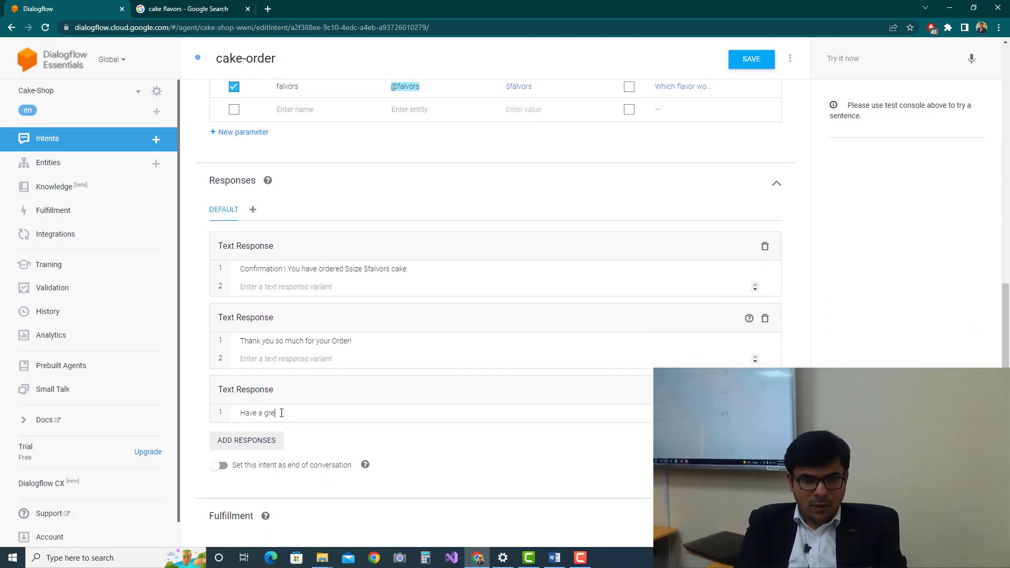
pyautogui.write('at Day!')
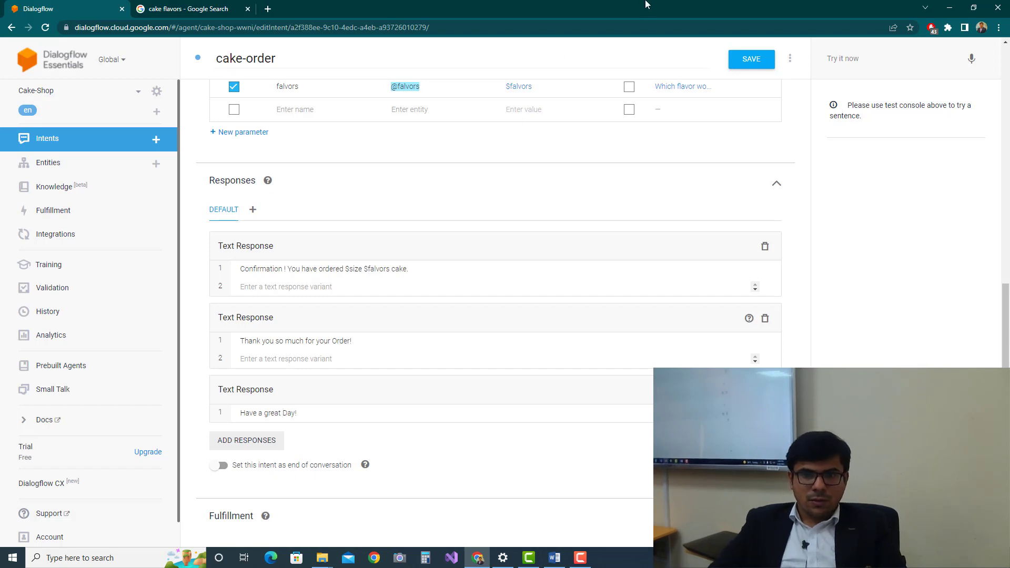
pyautogui.click(740, 66)
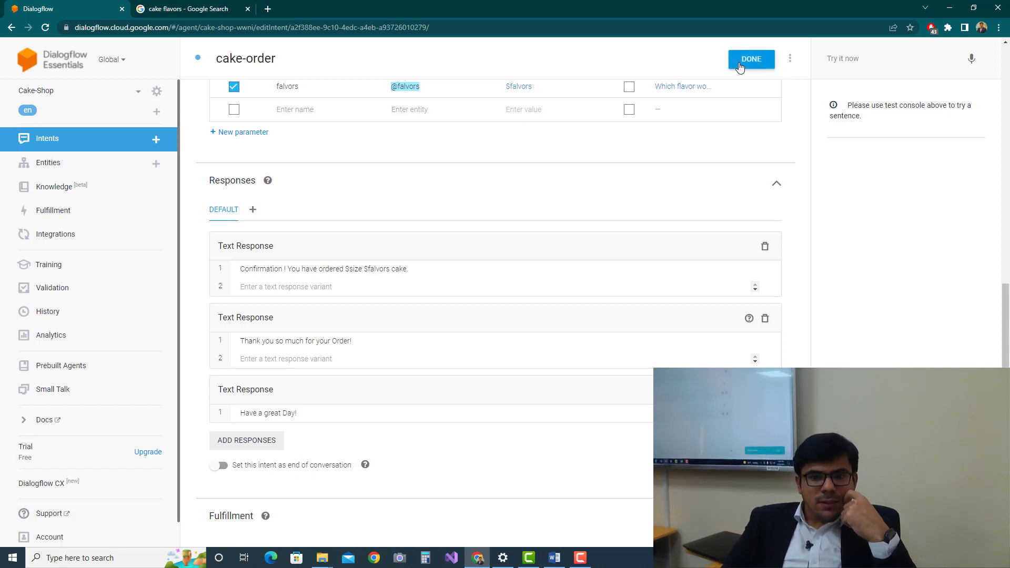
# Open the Dialogflow Messenger integration from the agent's text-based integrations.
pyautogui.scroll(1, 695, 95)
pyautogui.scroll(7, 696, 95)
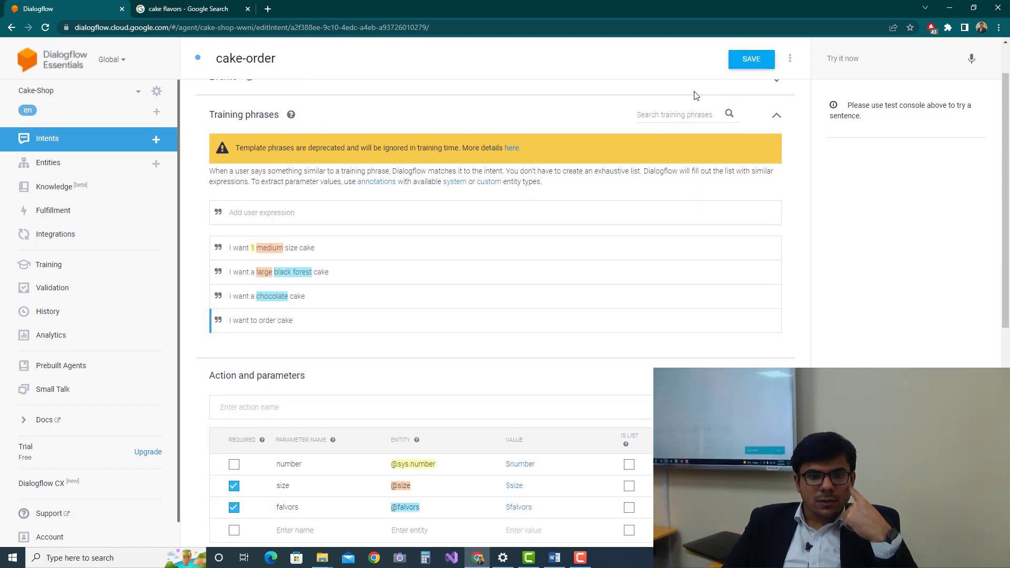
pyautogui.scroll(1, 696, 95)
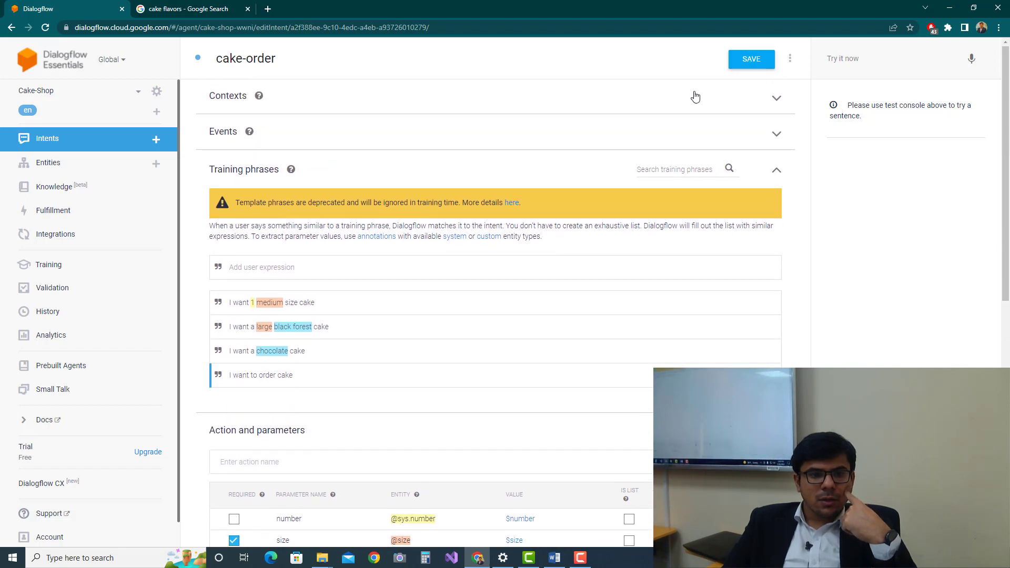
pyautogui.click(74, 240)
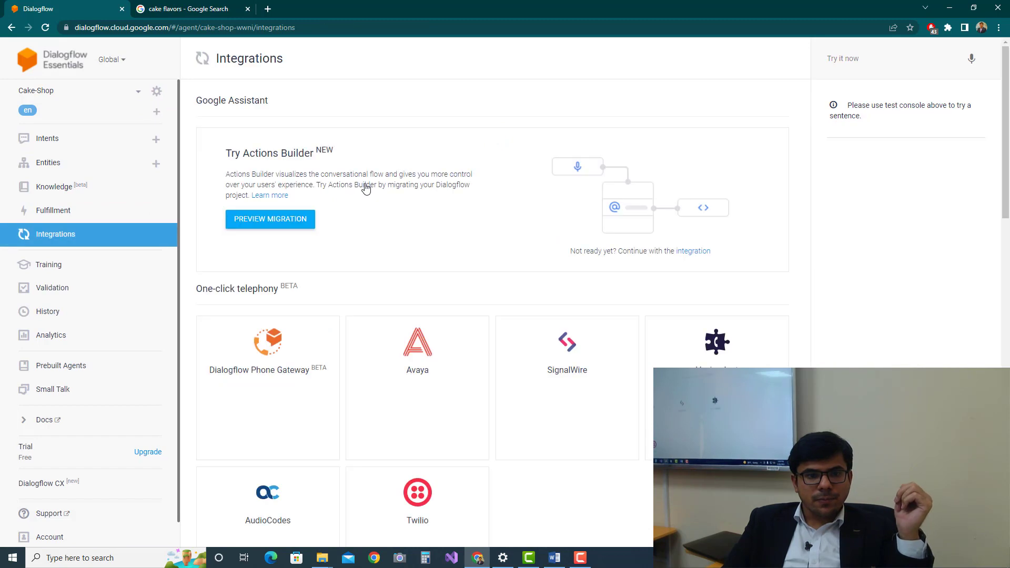
pyautogui.scroll(-8, 356, 271)
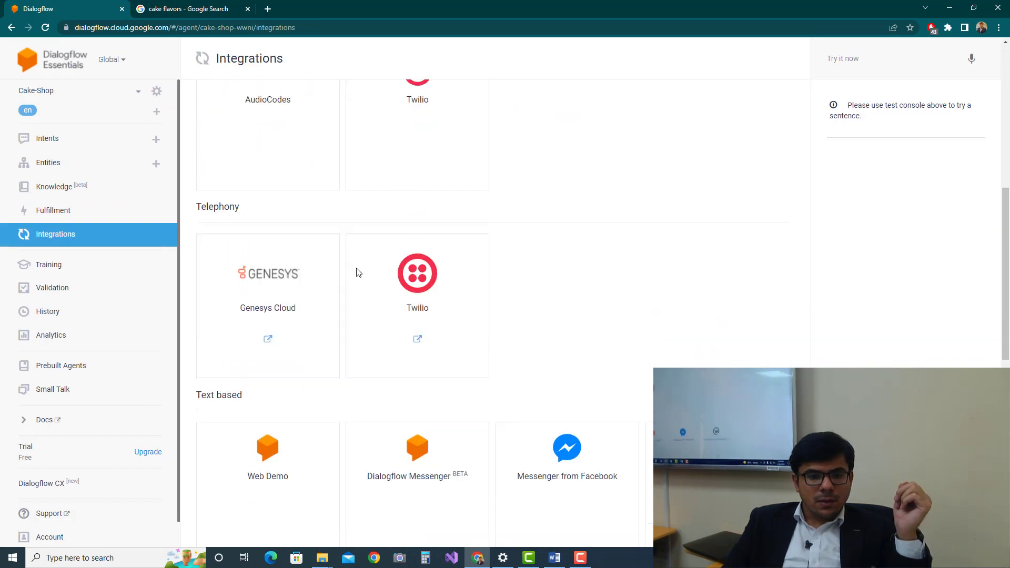
pyautogui.scroll(-2, 357, 272)
pyautogui.click(383, 370)
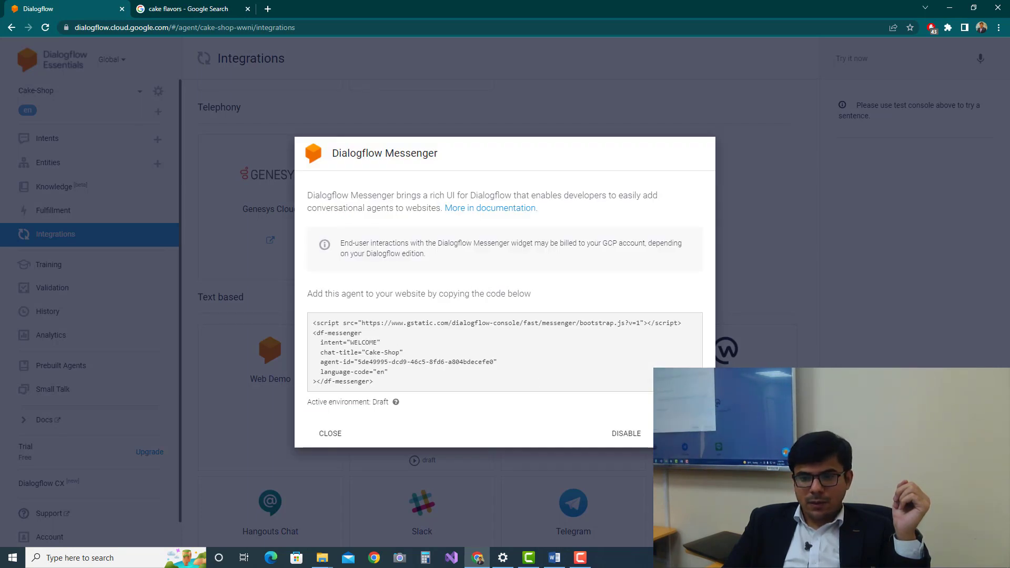
# Launch the Cake-Shop chat widget, ask "Can I see your menu?" and look through the menu reply.
pyautogui.click(984, 521)
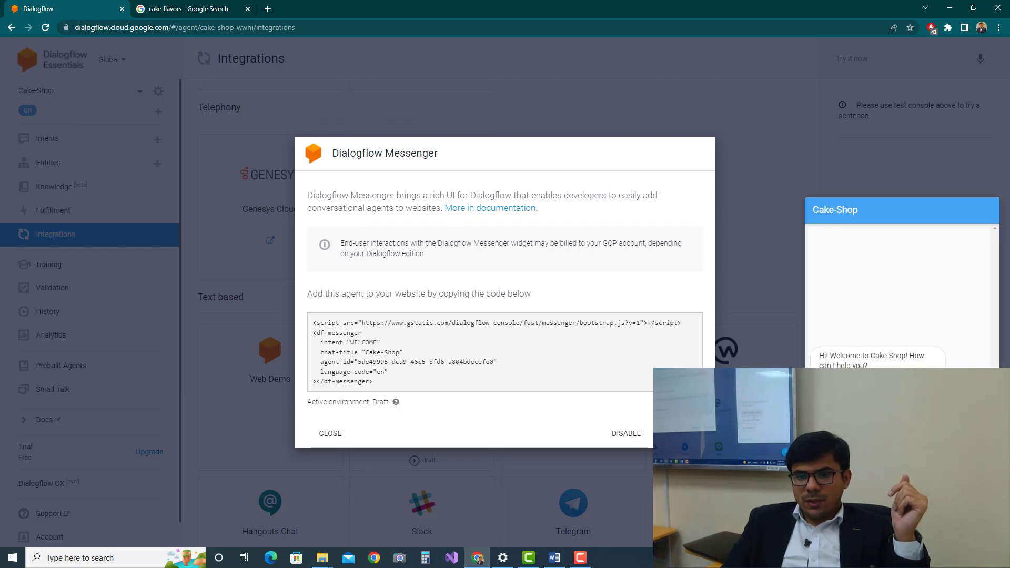
pyautogui.click(863, 409)
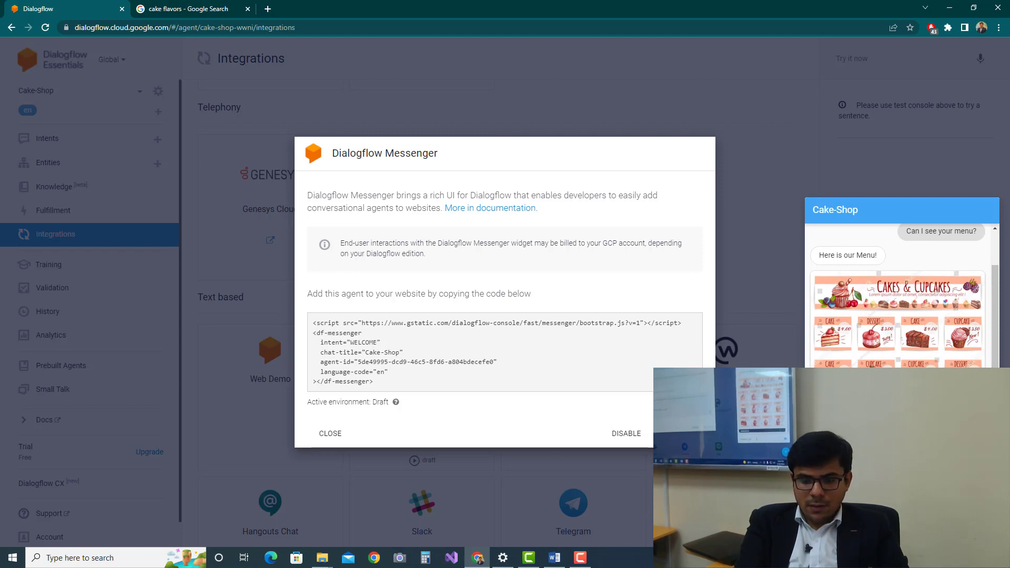
pyautogui.press('Return')
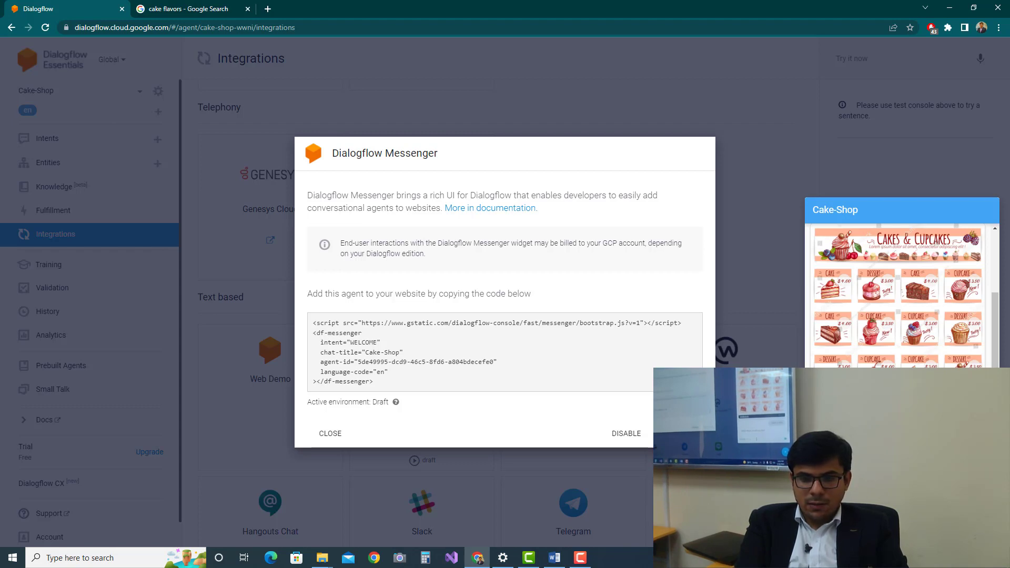
pyautogui.scroll(-2, 833, 354)
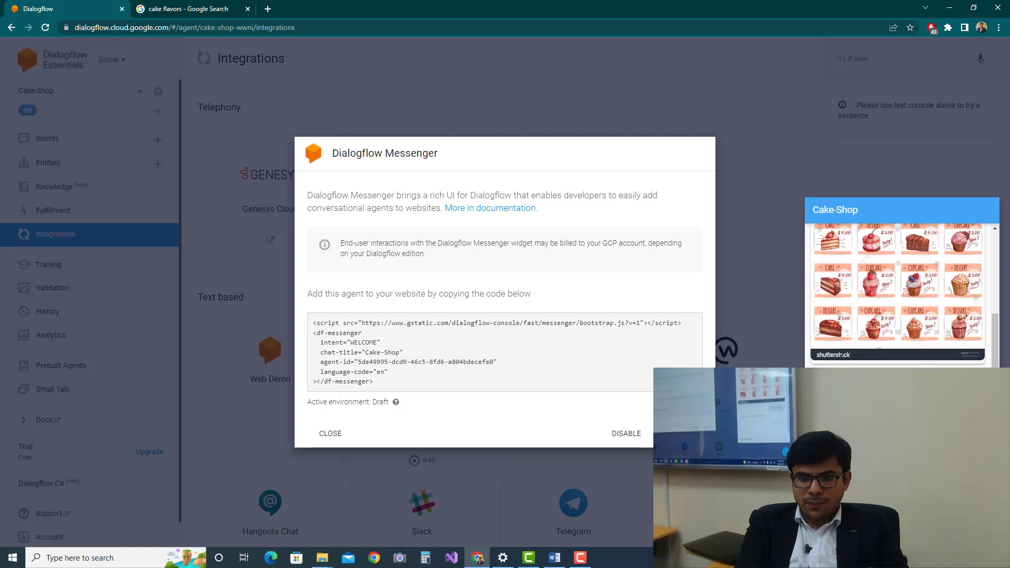
# Test ordering in the Cake-Shop chat with "I need a cake" and the flavor "Black forest", and close the Dialogflow Messenger dialog.
pyautogui.scroll(-2, 897, 295)
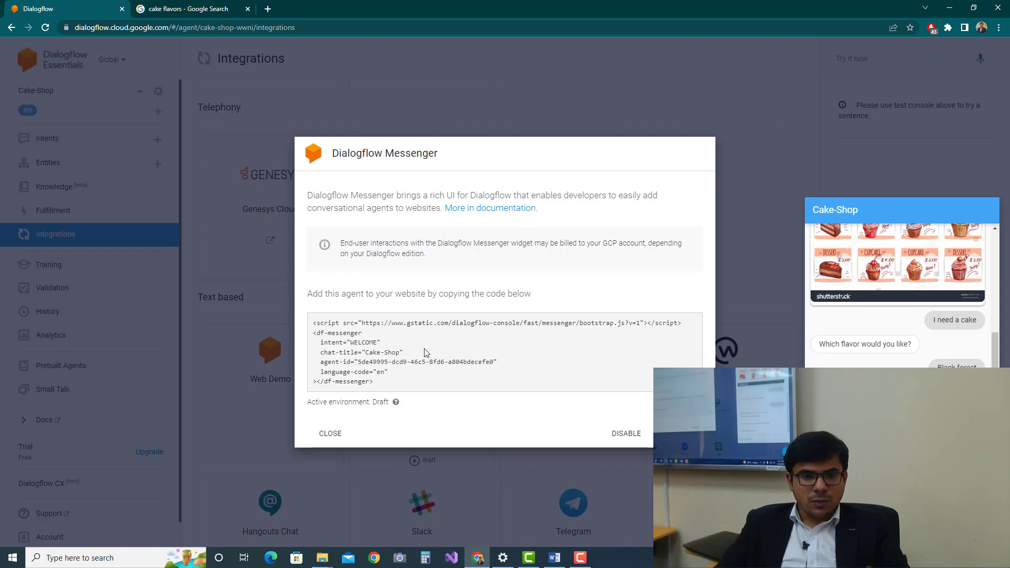
pyautogui.click(331, 434)
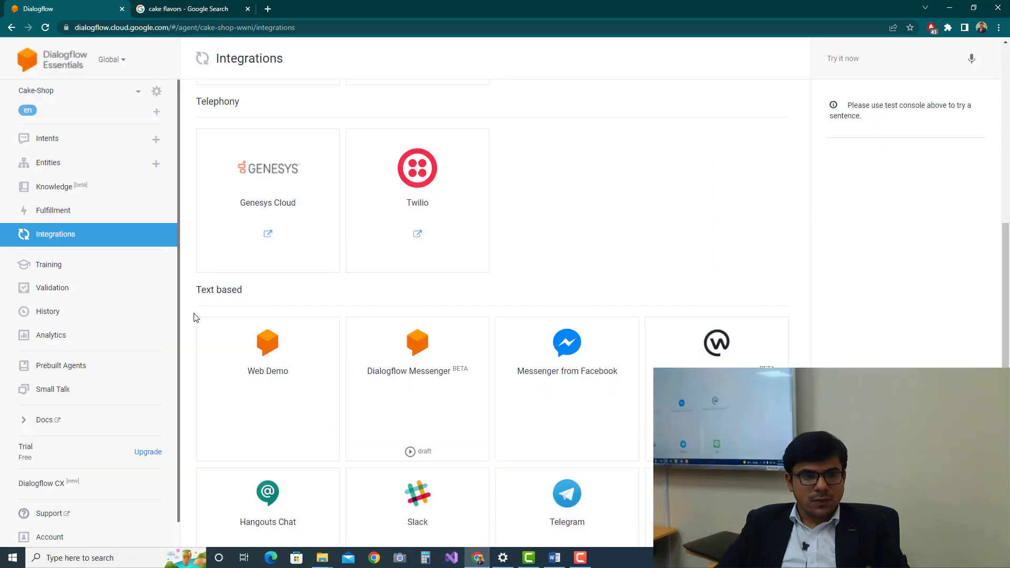
# Reopen the cake-order intent and add the training phrases "small cake" and "i need large cake".
pyautogui.click(48, 138)
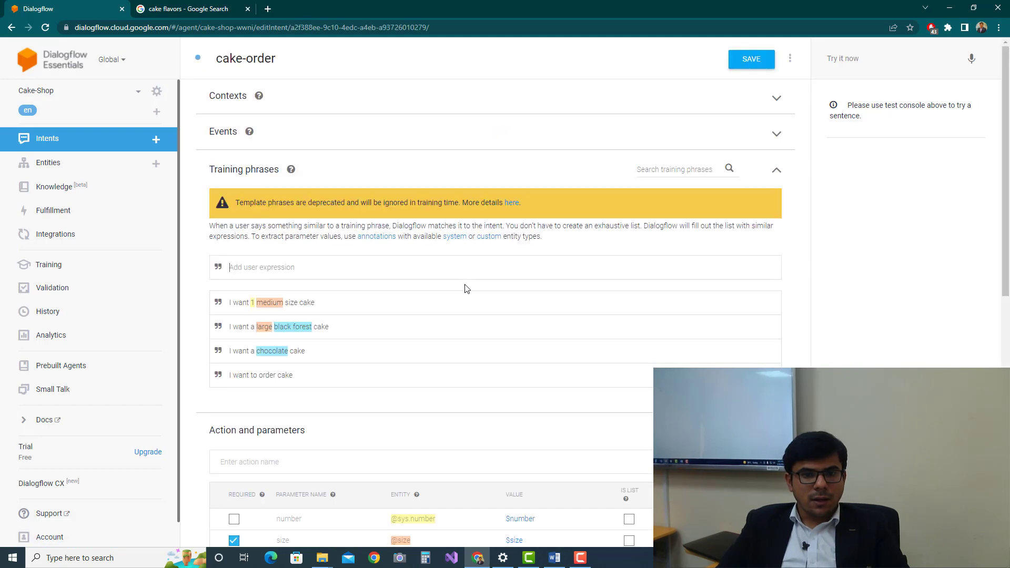
pyautogui.scroll(-2, 465, 289)
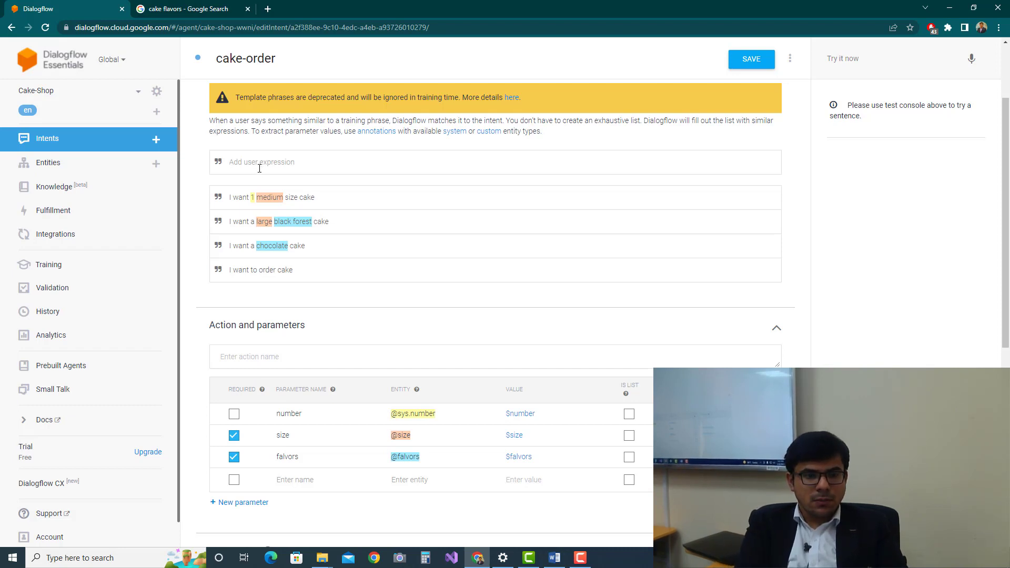
pyautogui.write('small cake')
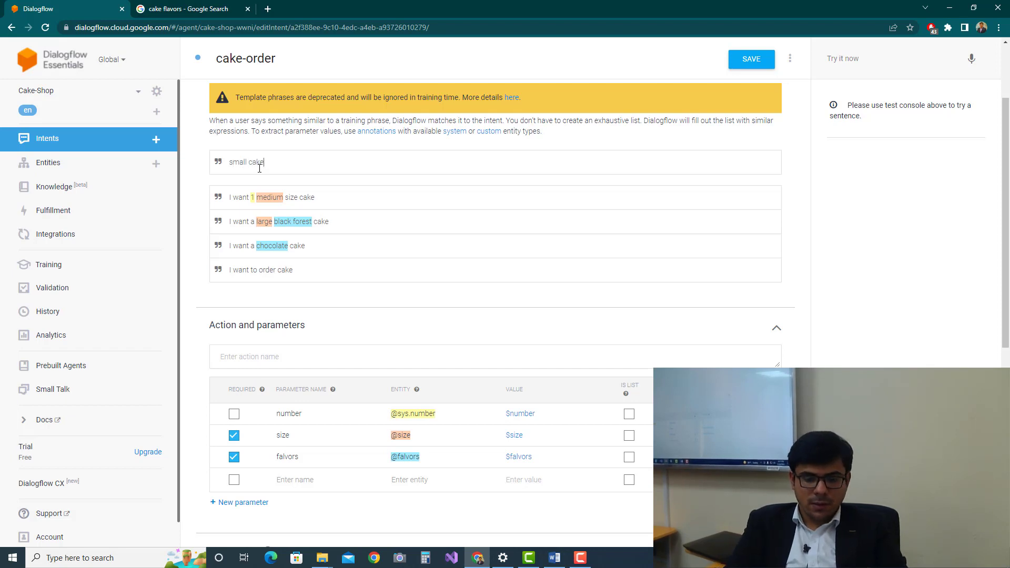
pyautogui.press('Return')
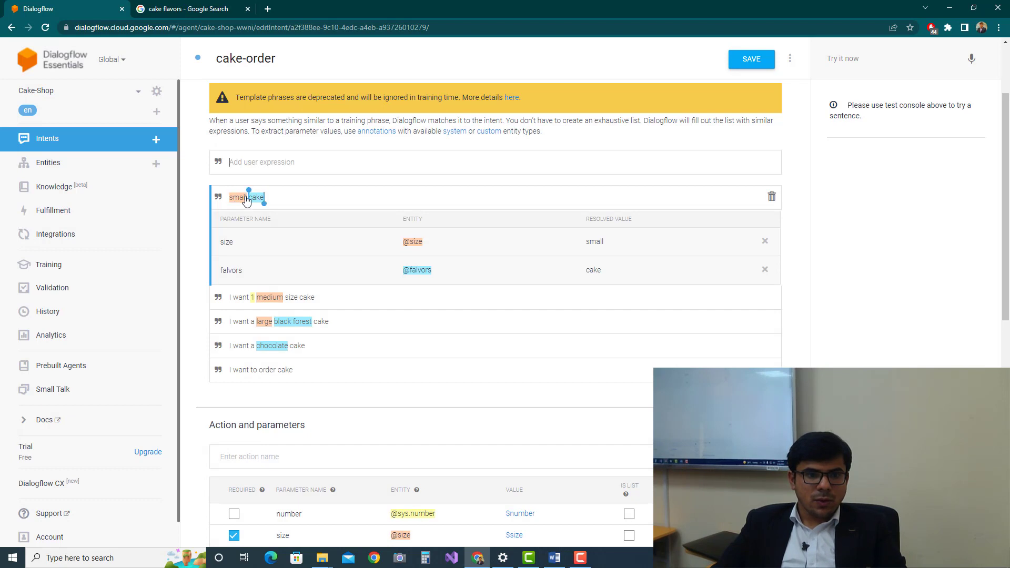
pyautogui.doubleClick(238, 201)
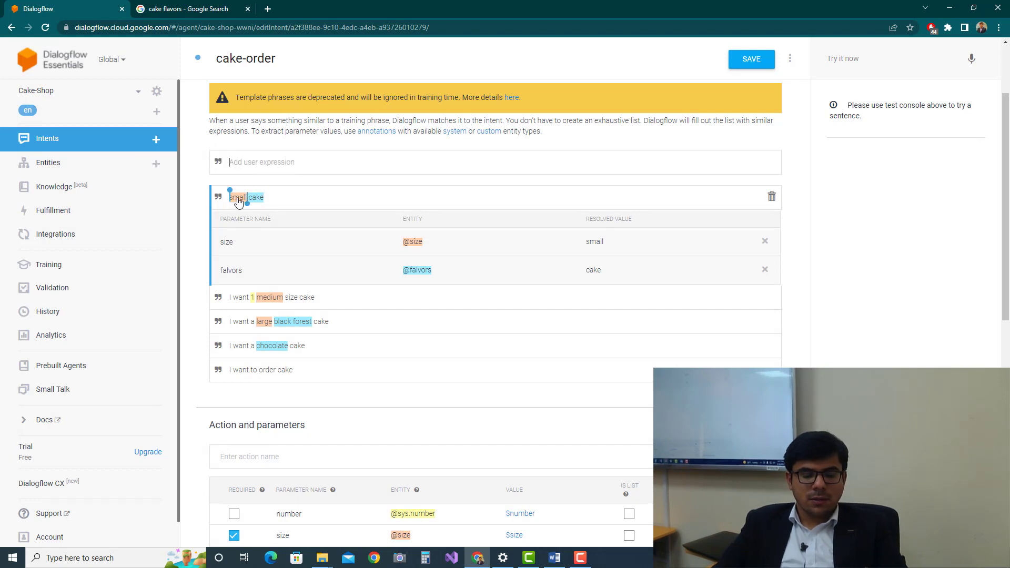
pyautogui.doubleClick(250, 204)
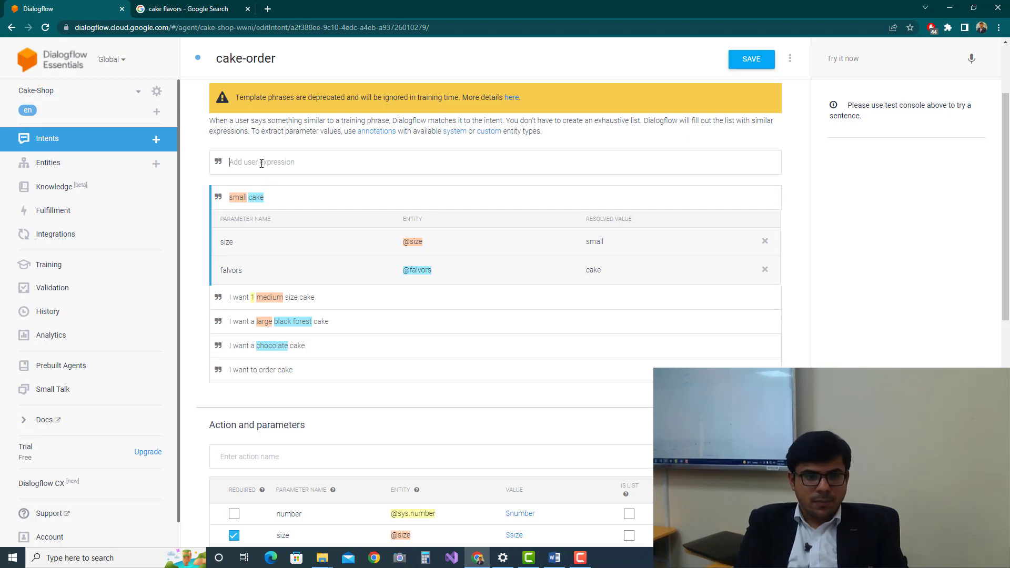
pyautogui.write('i need ')
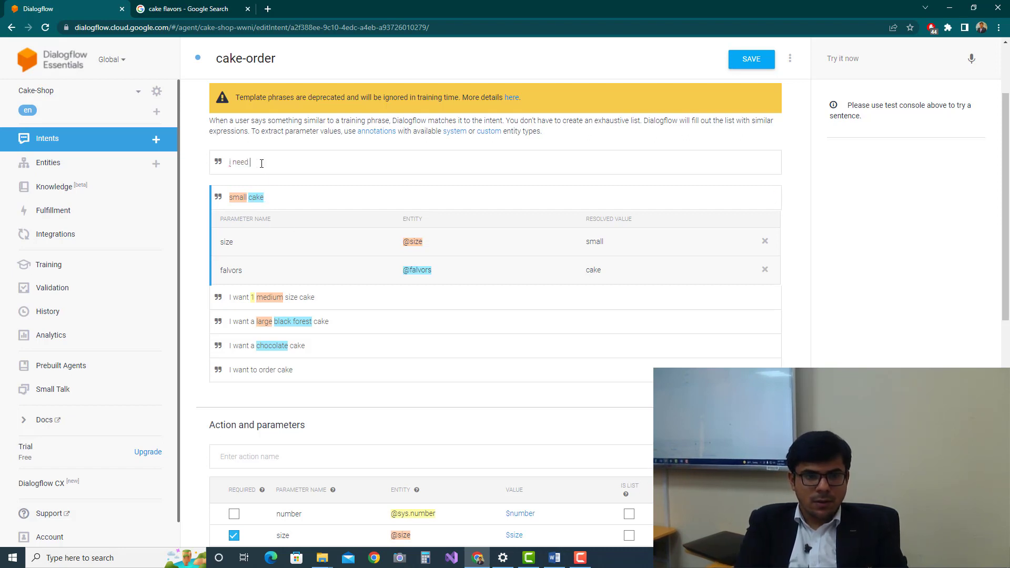
pyautogui.write('large cake')
pyautogui.press('Return')
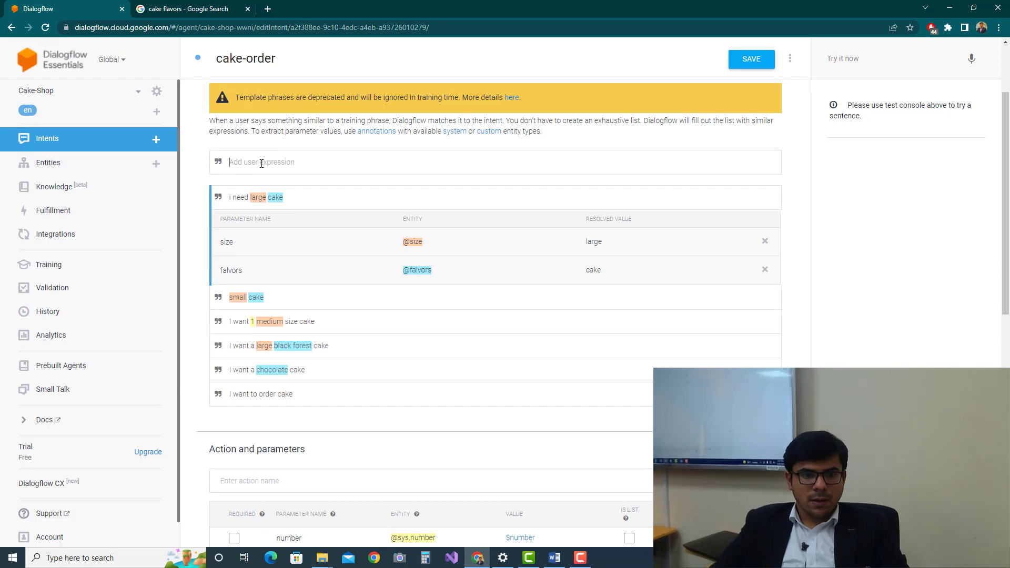
# Move the number parameter below size and falvors in the cake-order intent, and save the intent.
pyautogui.scroll(-1, 462, 263)
pyautogui.scroll(-5, 461, 263)
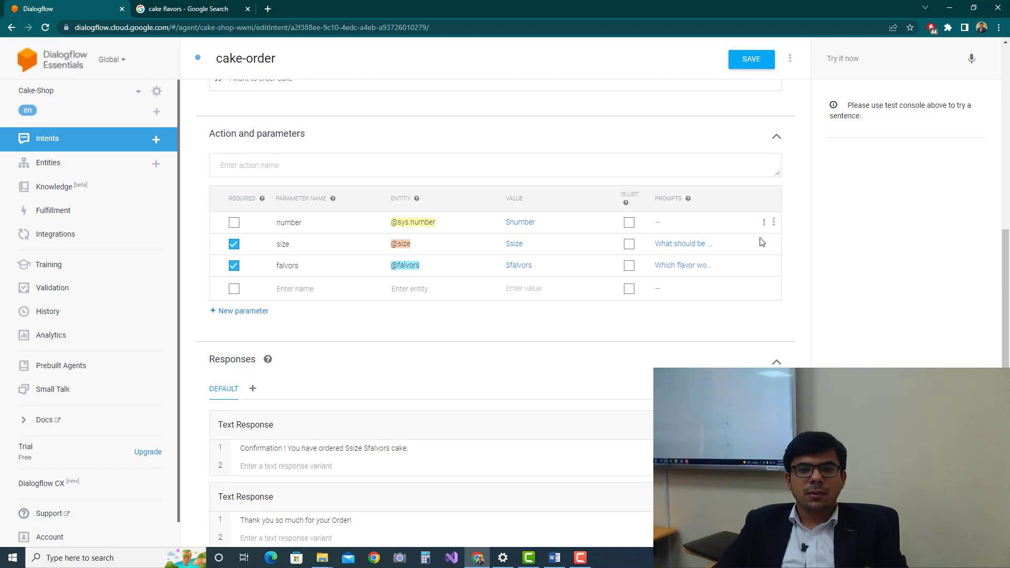
pyautogui.moveTo(764, 225); pyautogui.dragTo(764, 291)
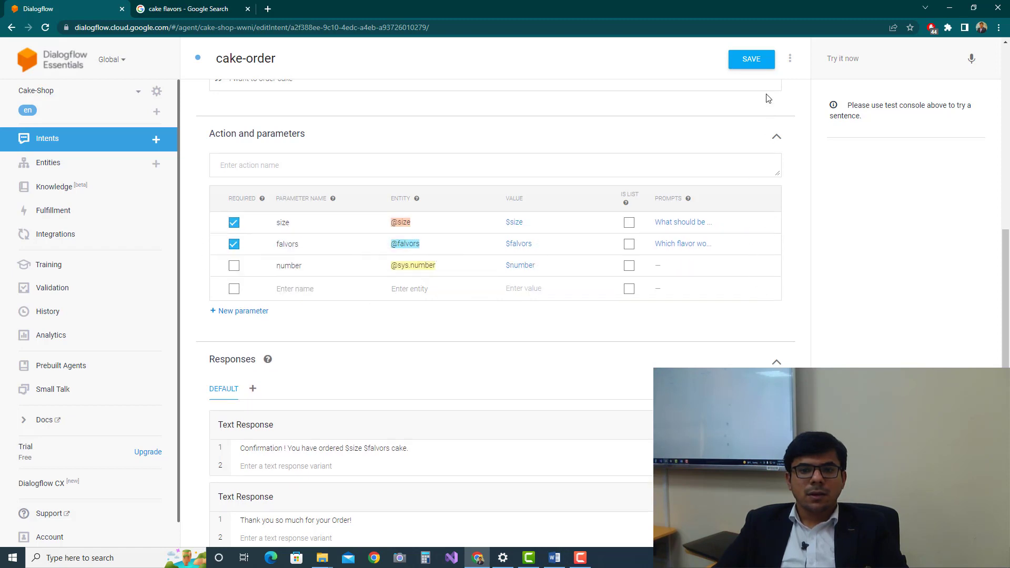
pyautogui.click(751, 64)
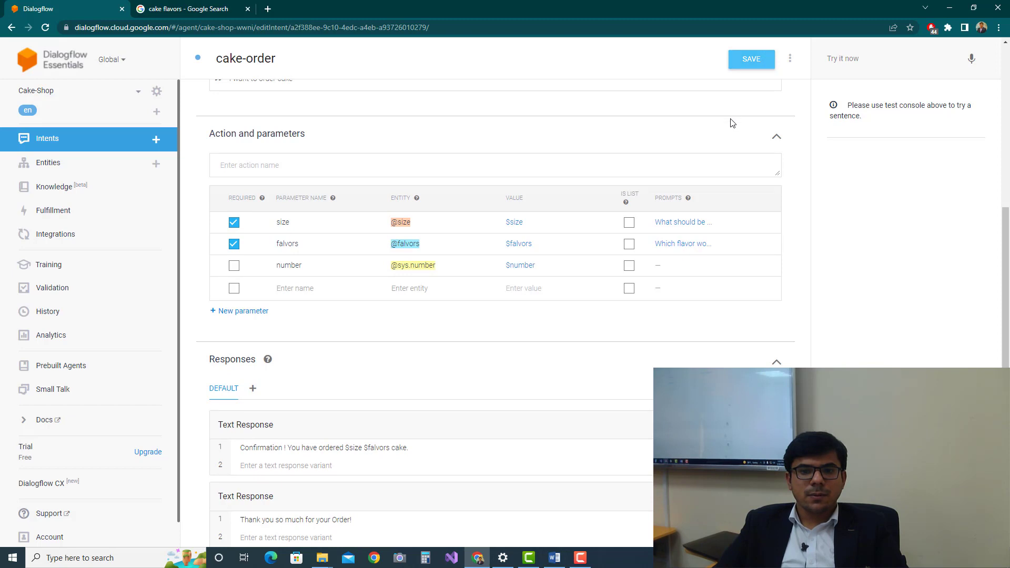
pyautogui.click(751, 59)
pyautogui.scroll(7, 700, 167)
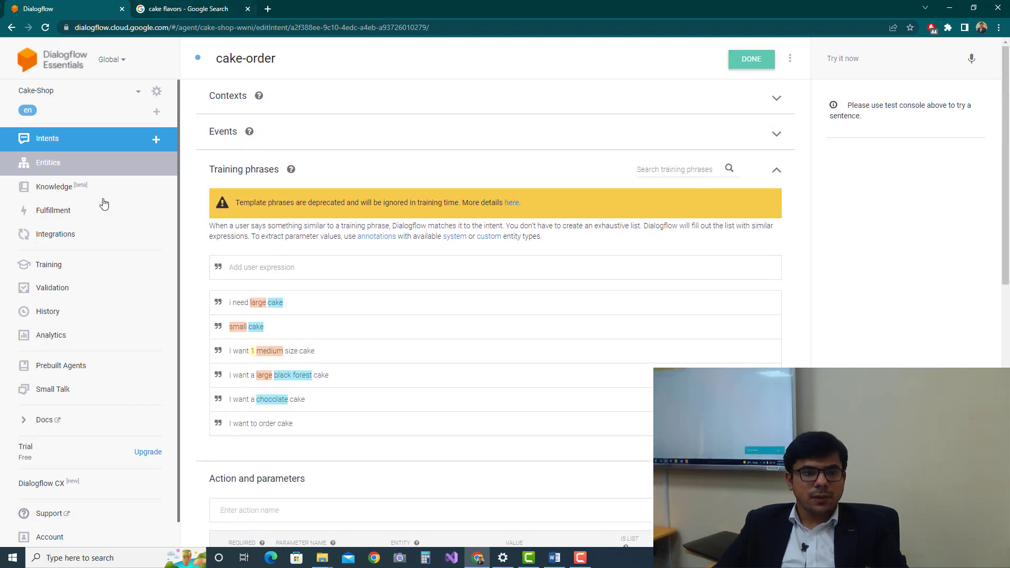
# Reopen the Dialogflow Messenger integration and ask "Can I see your menu?" in the Cake-Shop chat widget.
pyautogui.click(90, 241)
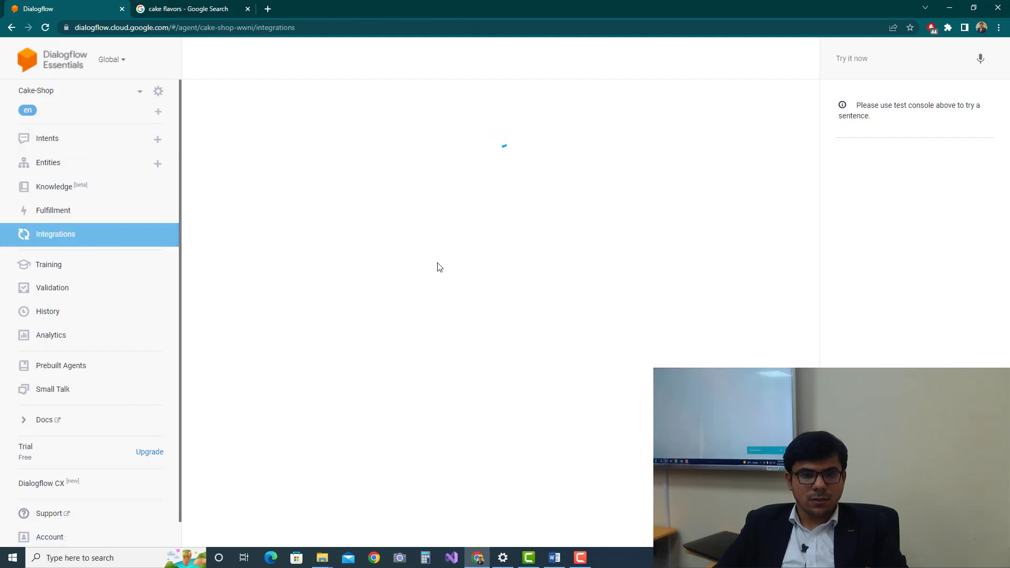
pyautogui.scroll(-9, 495, 269)
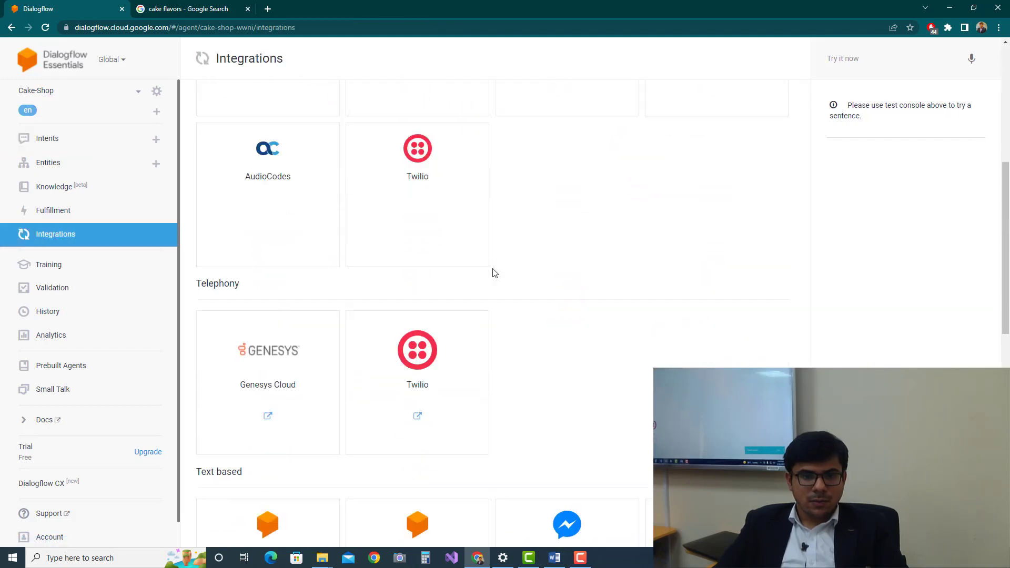
pyautogui.click(435, 372)
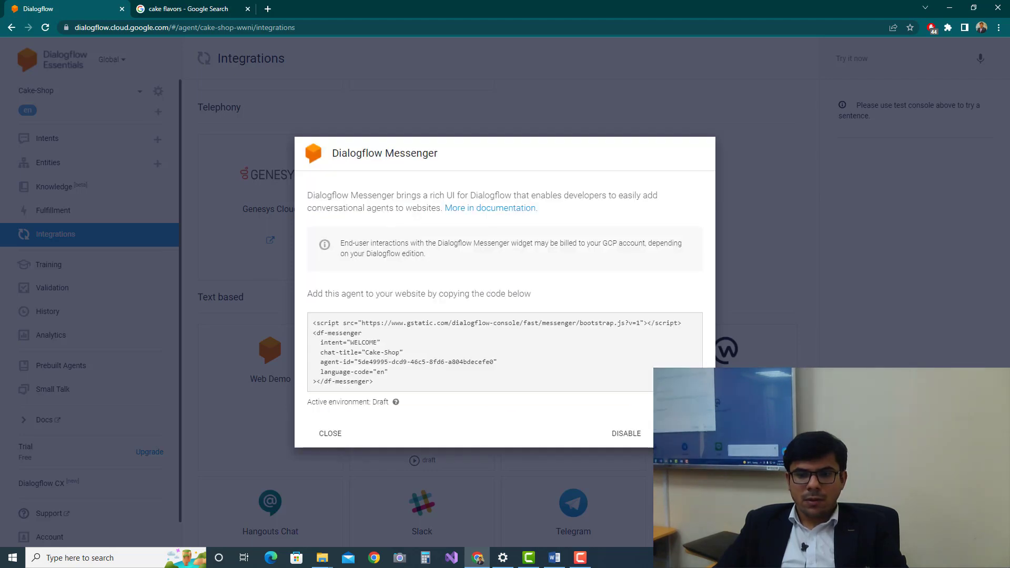
pyautogui.click(901, 515)
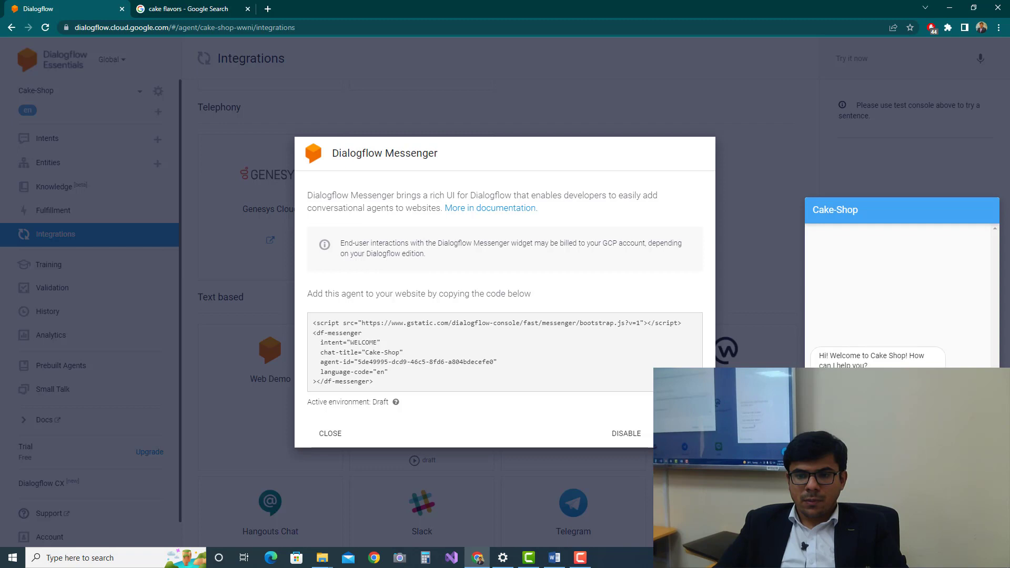
pyautogui.click(868, 423)
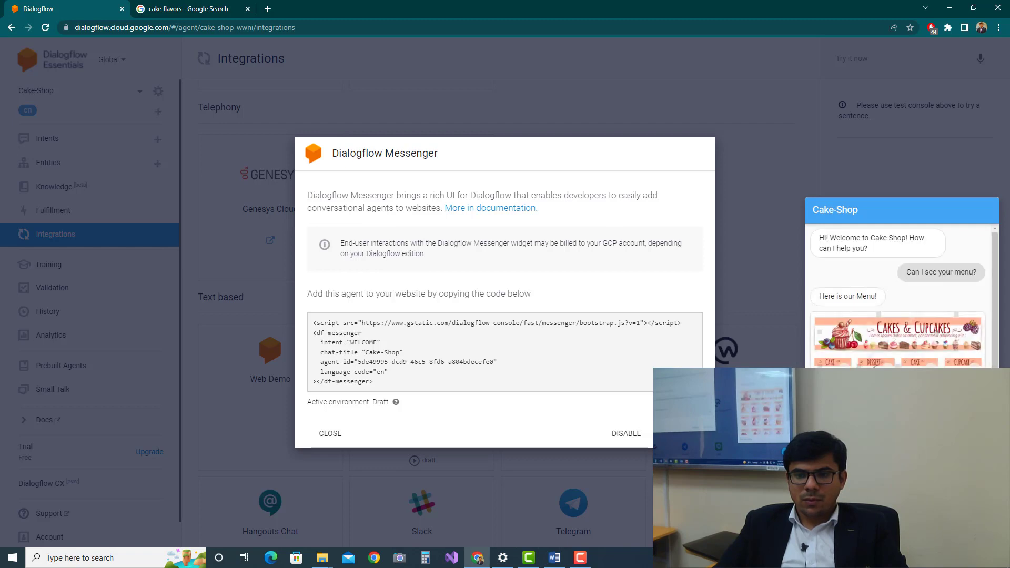
pyautogui.scroll(-1, 867, 423)
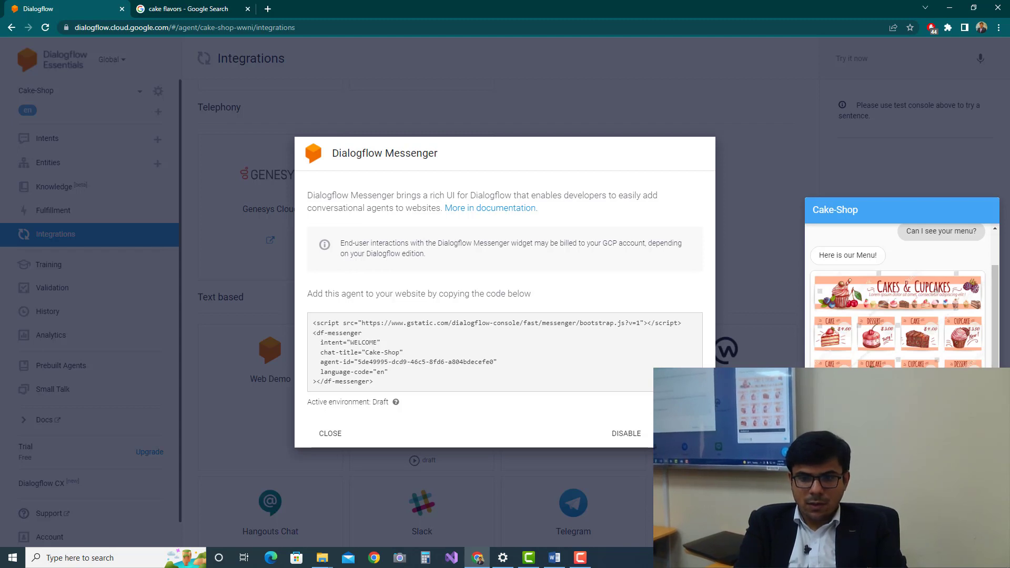
# Test chat orders with "I want a small cake", "I want a black forest cake" in size small, and "small cake", and close the Messenger dialog.
pyautogui.press('Return')
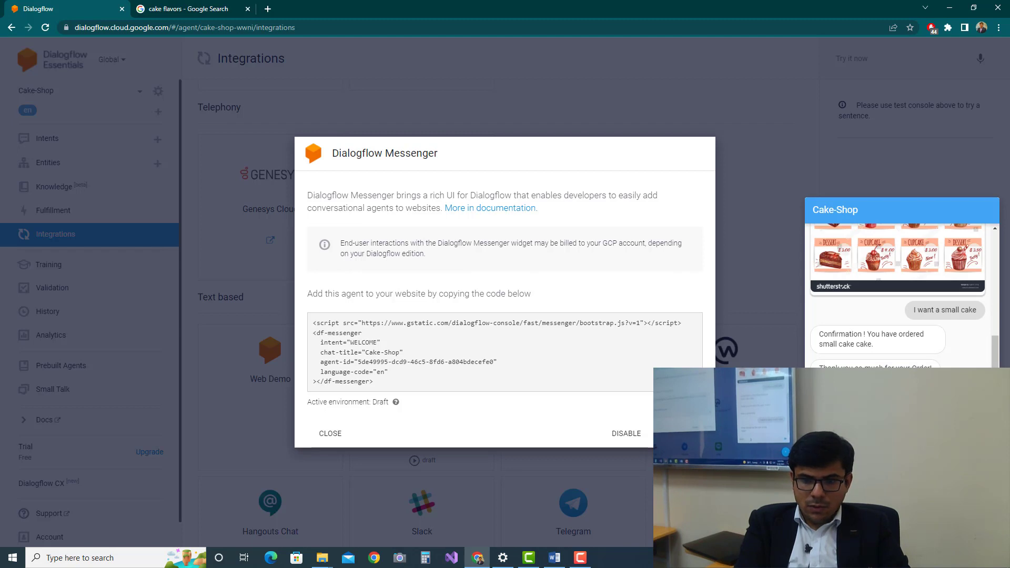
pyautogui.press('Return')
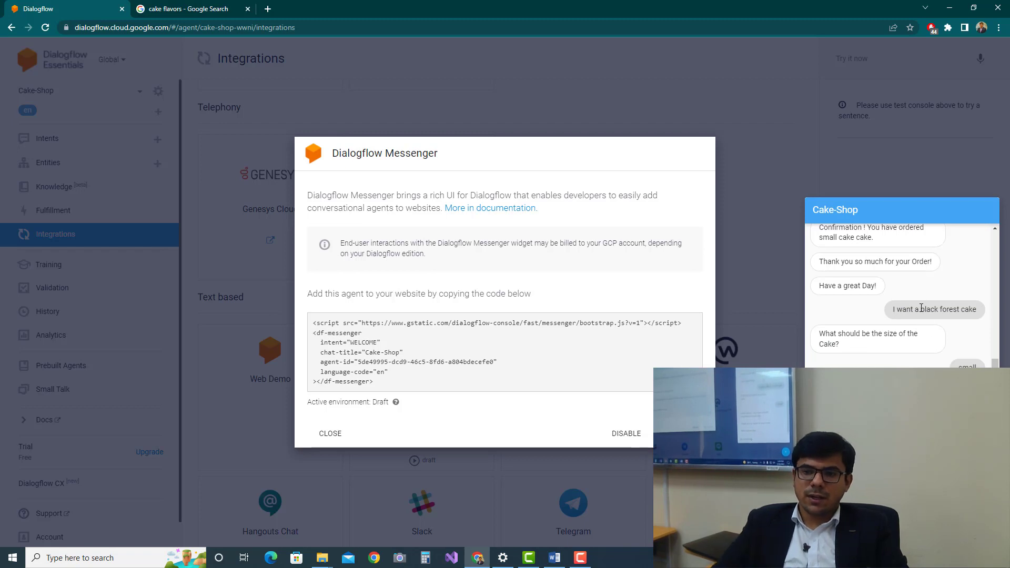
pyautogui.moveTo(920, 309); pyautogui.dragTo(961, 310)
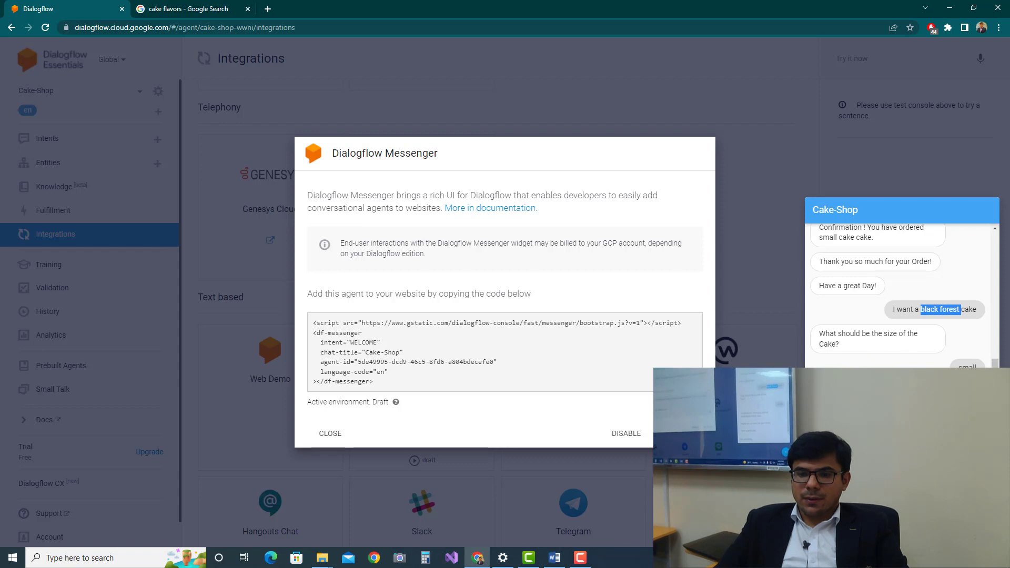
pyautogui.click(865, 484)
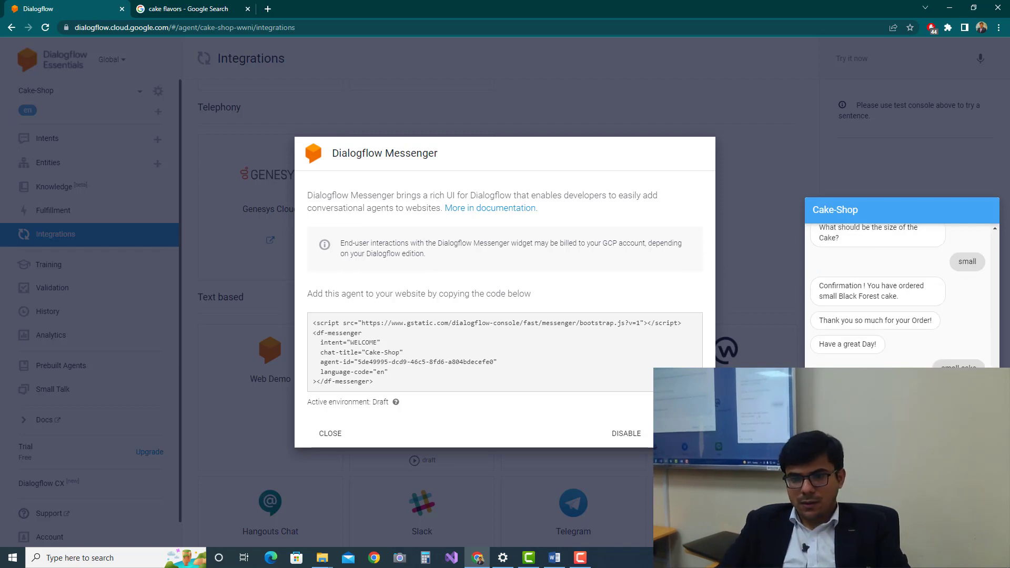
pyautogui.click(339, 436)
# Return to the cake-order intent and add the training phrase "flavor cake".
pyautogui.click(67, 139)
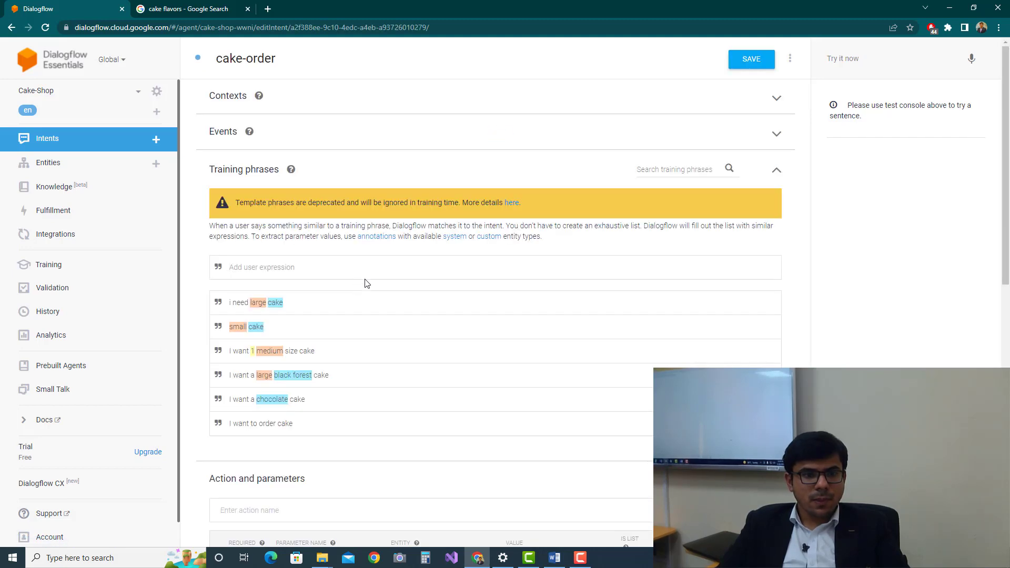
pyautogui.scroll(-1, 366, 284)
pyautogui.scroll(-1, 366, 284)
pyautogui.scroll(-1, 366, 284)
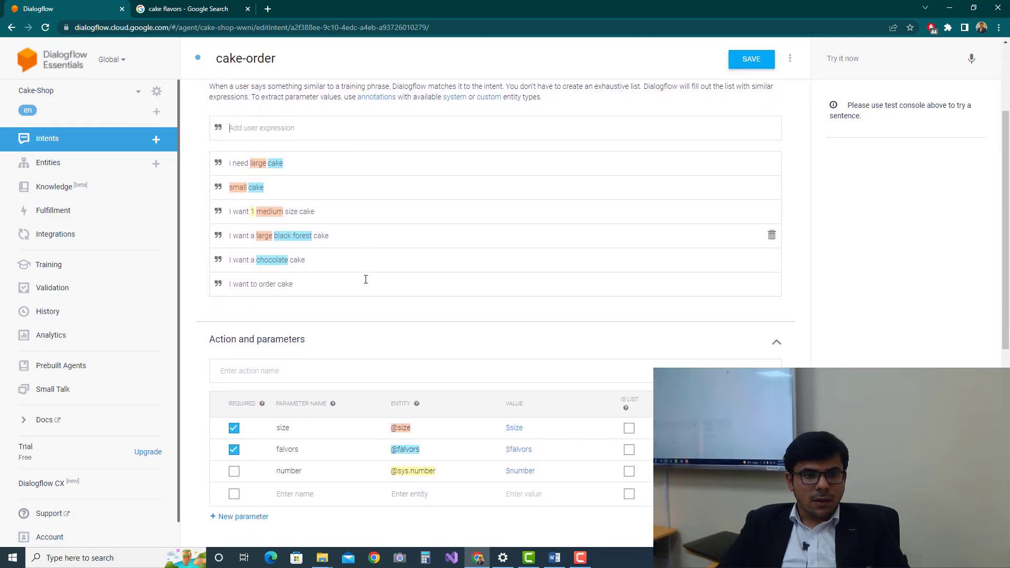
pyautogui.scroll(-1, 365, 279)
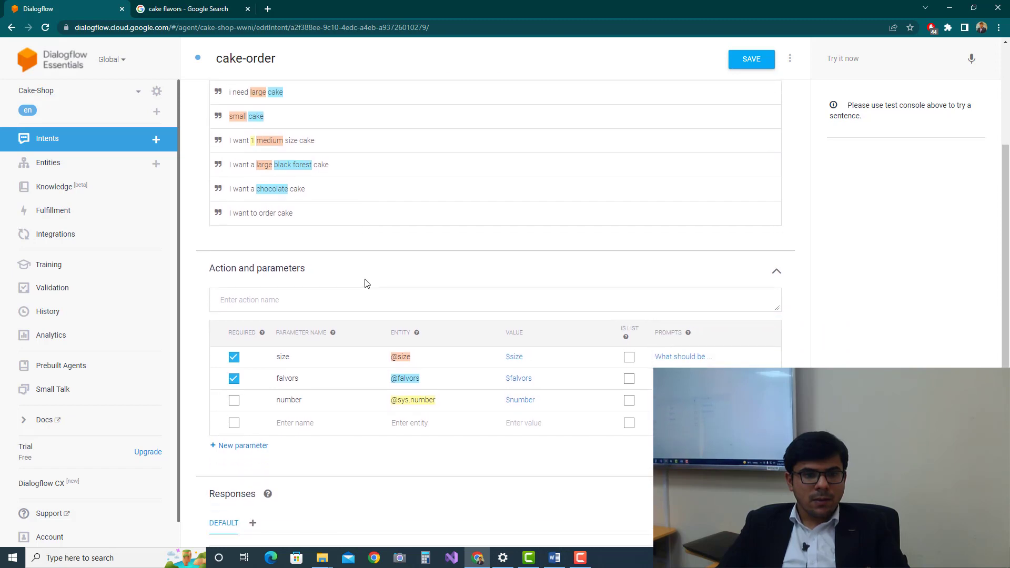
pyautogui.scroll(1, 367, 283)
pyautogui.scroll(1, 366, 285)
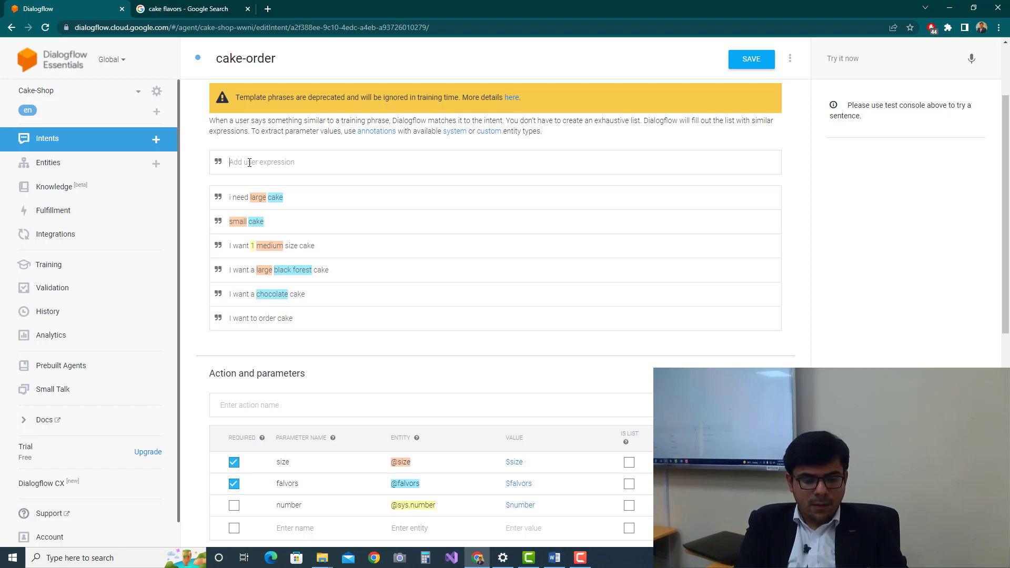
pyautogui.write('flavo')
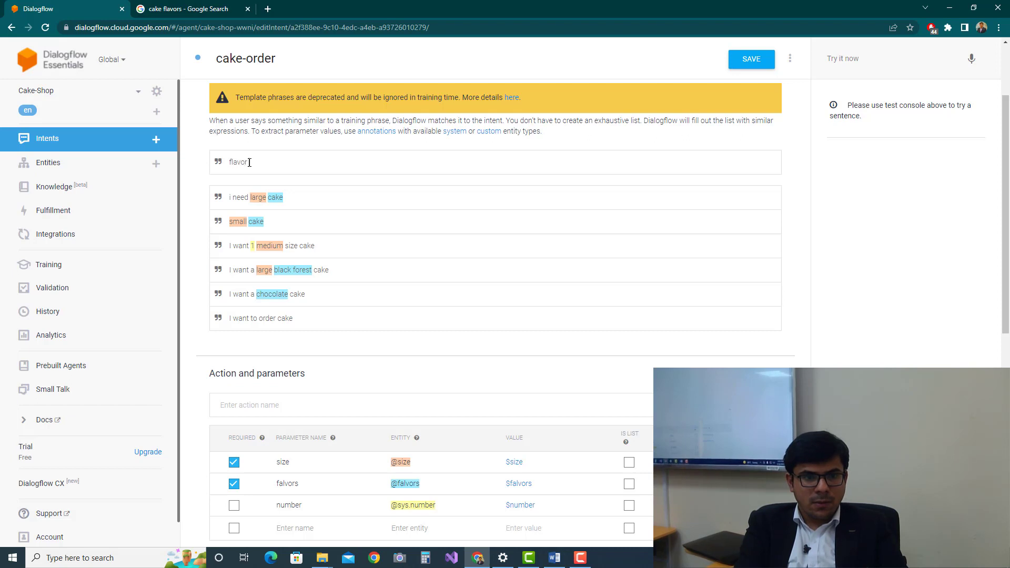
pyautogui.write('r cake')
pyautogui.press('Return')
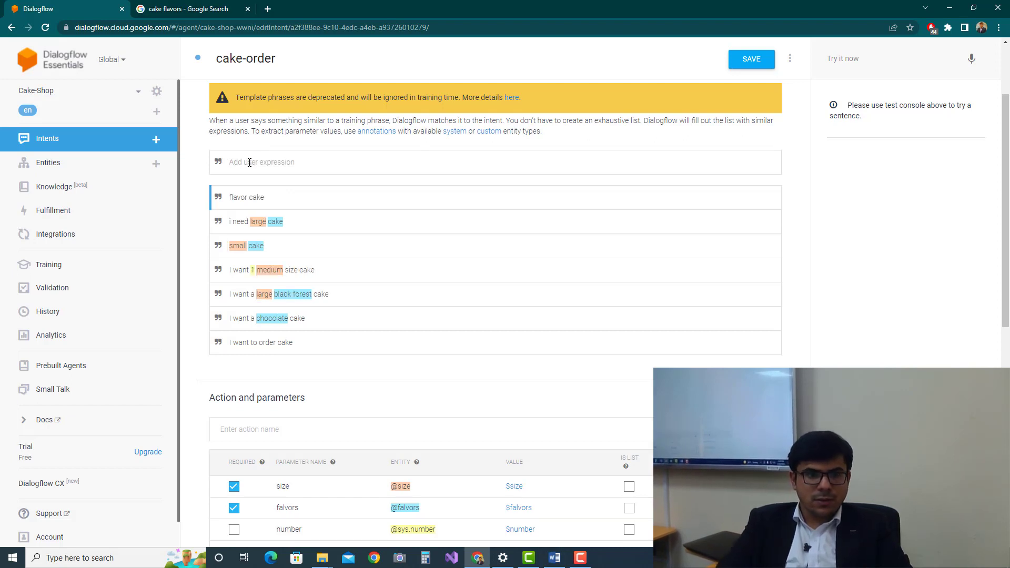
pyautogui.doubleClick(238, 199)
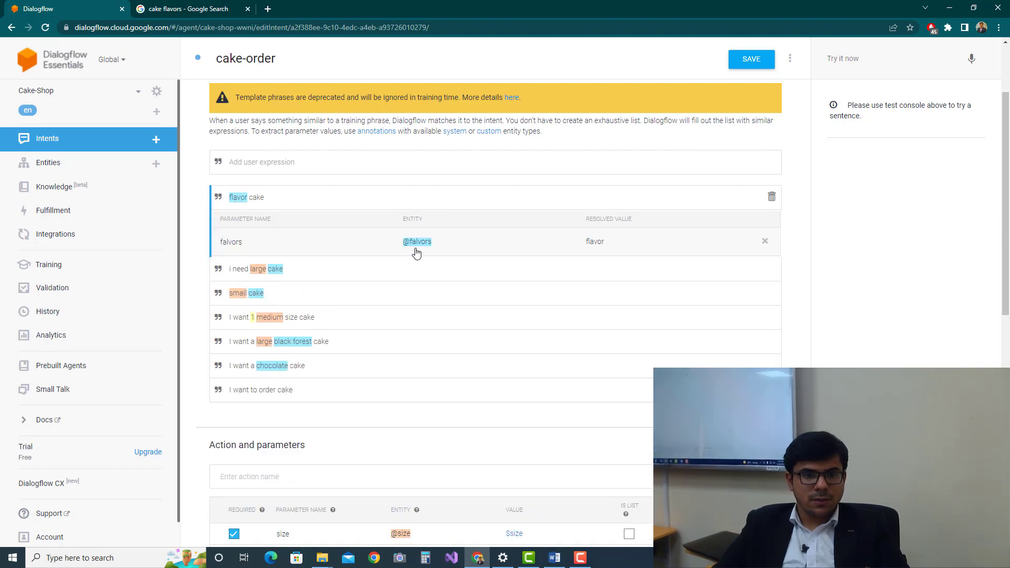
pyautogui.scroll(-2, 433, 216)
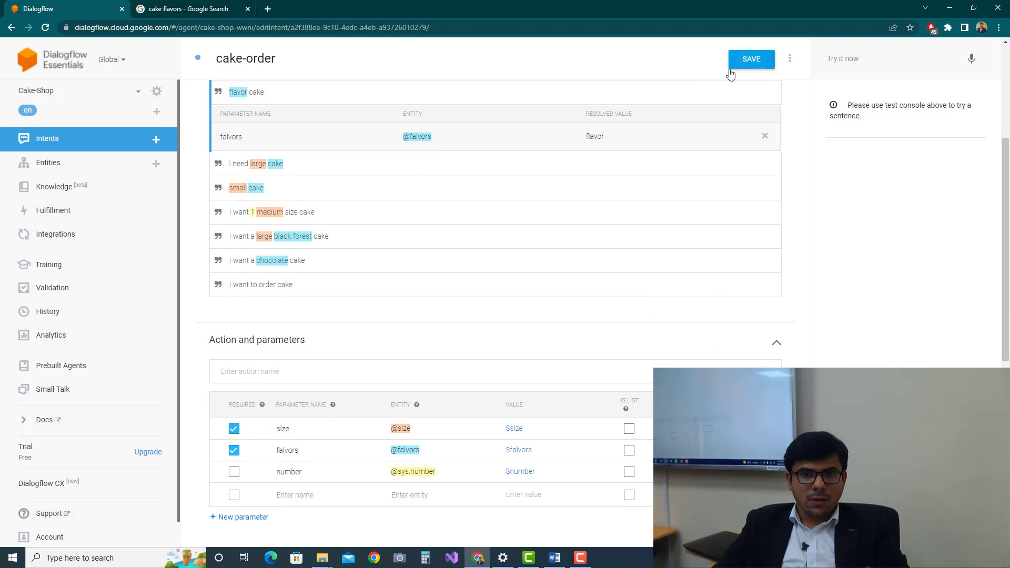
pyautogui.click(733, 66)
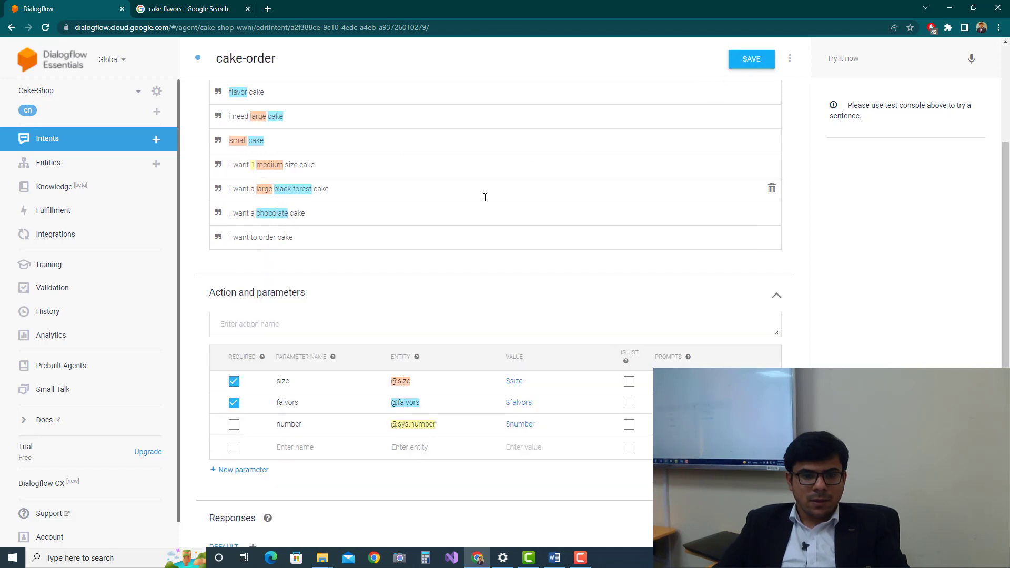
# Mark the falvors parameter as a list and save the cake-order intent.
pyautogui.click(629, 404)
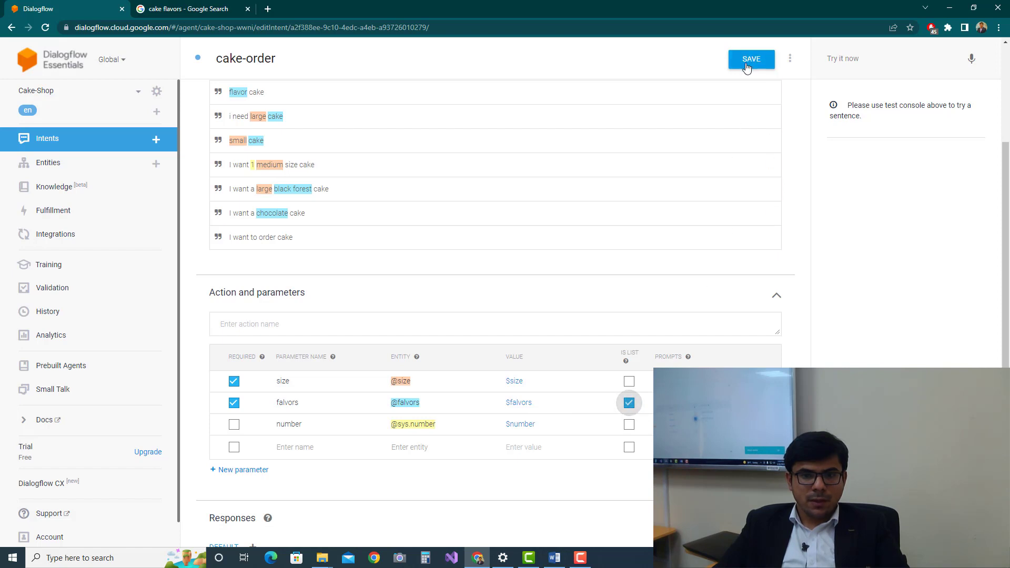
pyautogui.click(751, 60)
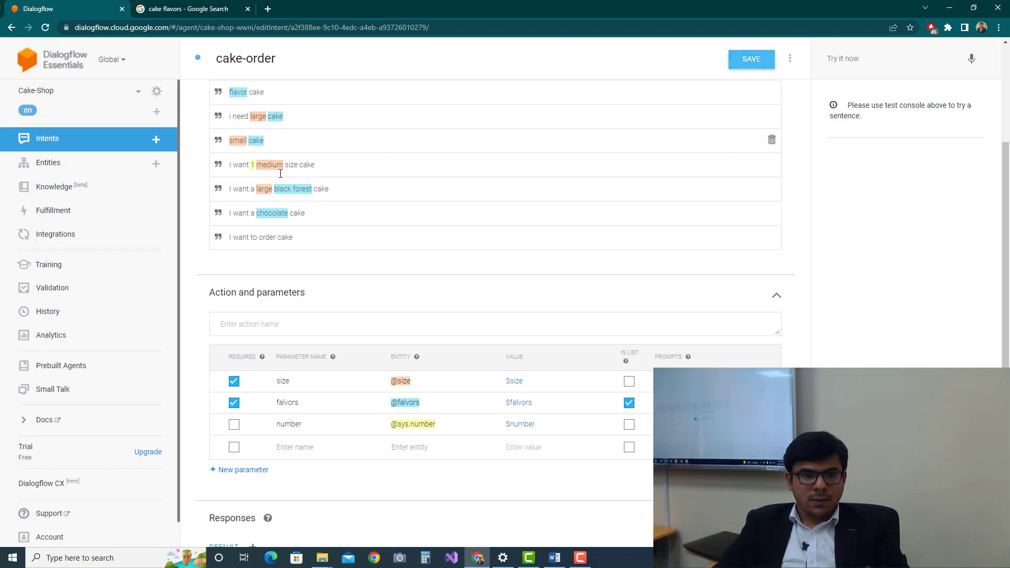
# Test the chatbot in Dialogflow Messenger with "Can I see your menu?" and "I want a black forest cake", answering its size question.
pyautogui.click(80, 235)
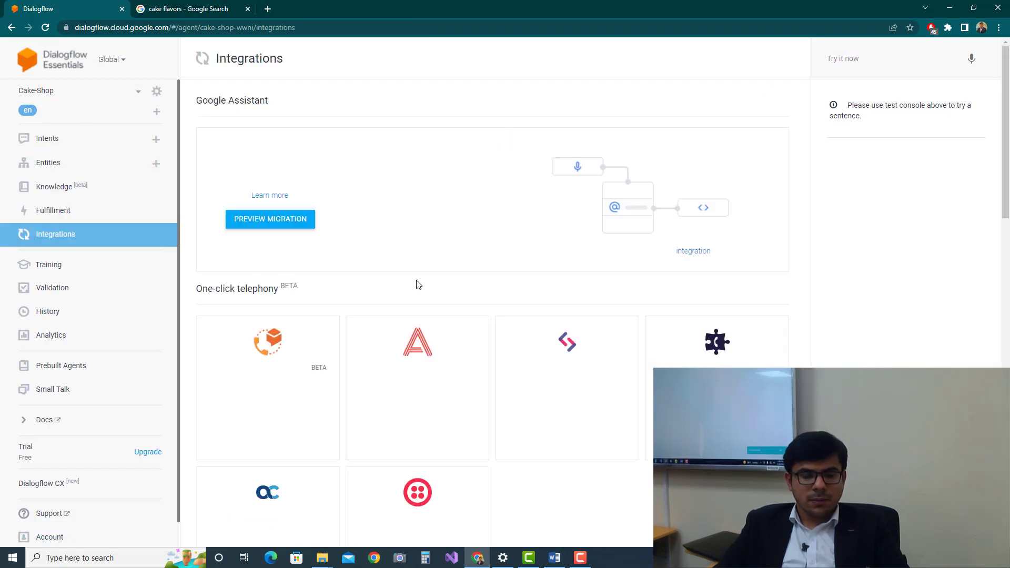
pyautogui.scroll(-2, 396, 301)
pyautogui.scroll(-10, 396, 301)
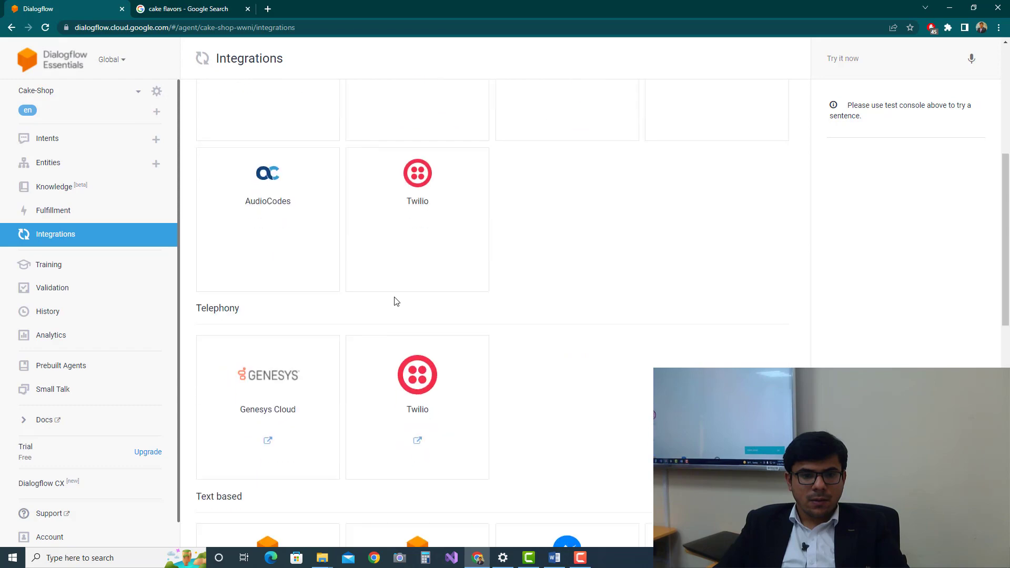
pyautogui.click(405, 318)
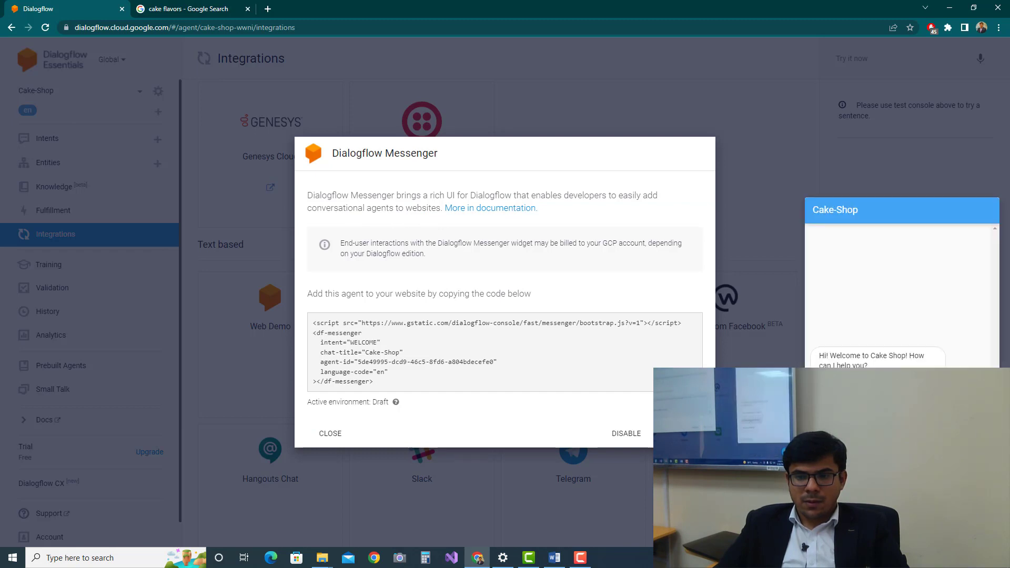
pyautogui.click(853, 419)
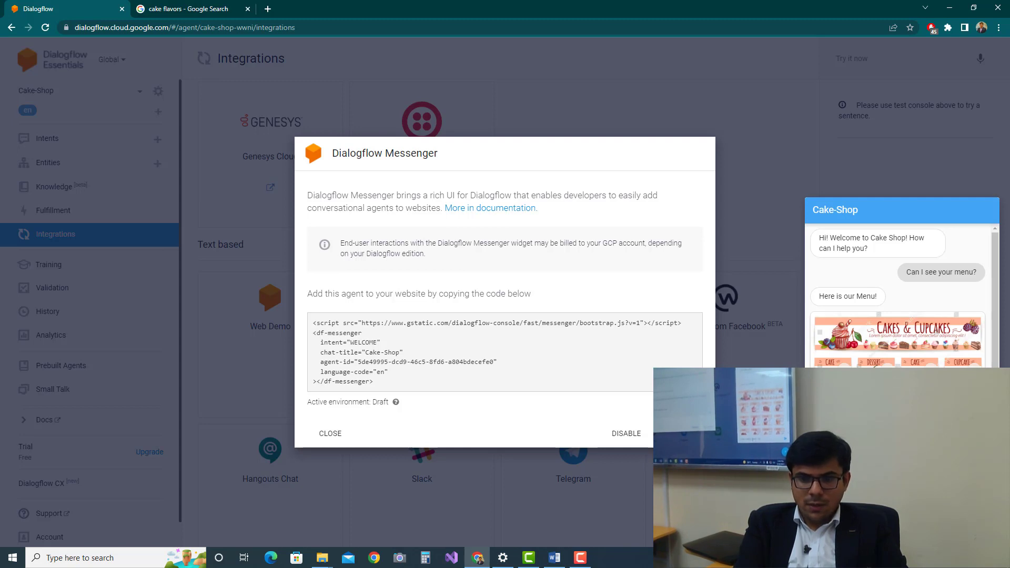
pyautogui.press('Return')
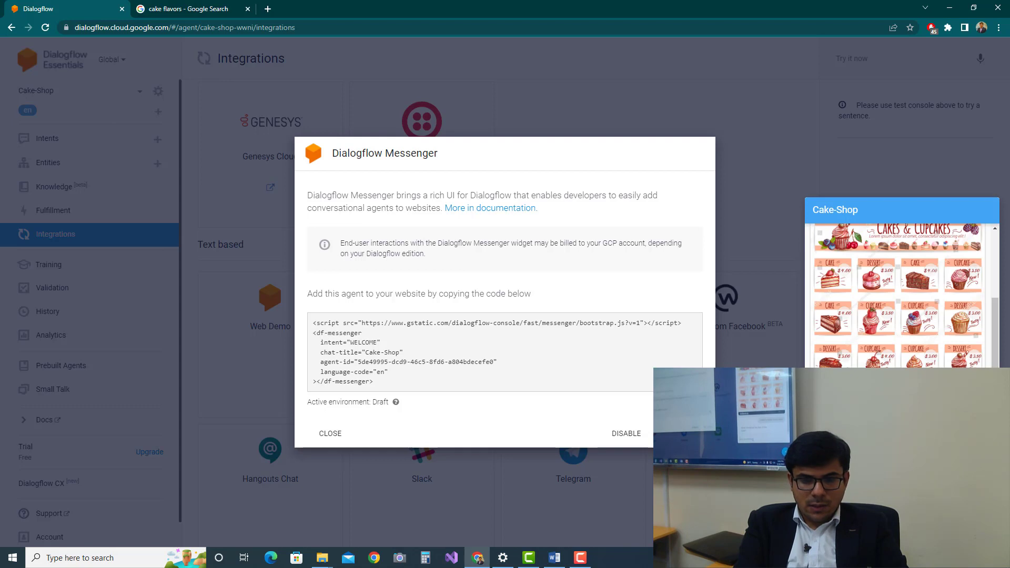
pyautogui.press('Return')
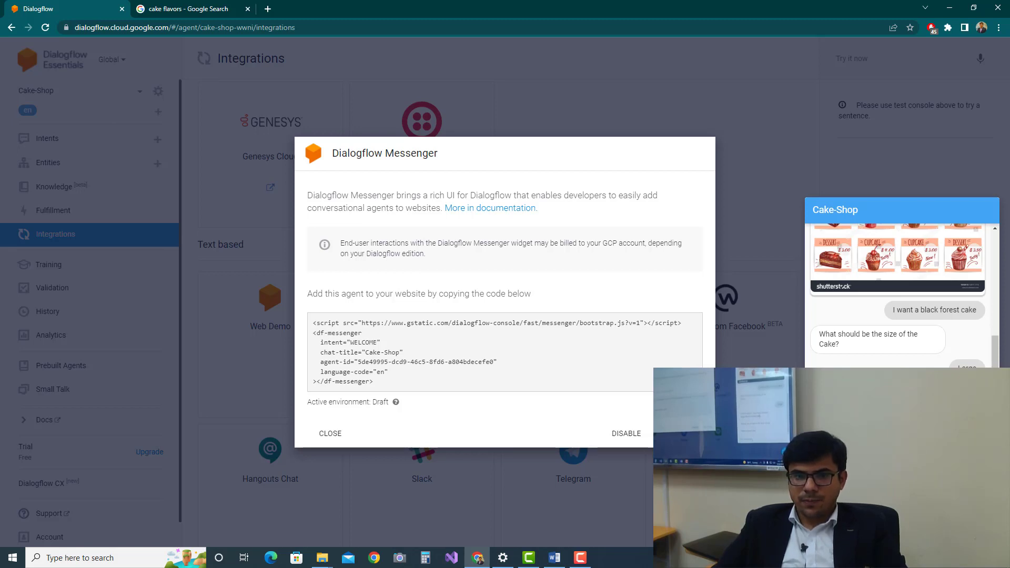
# Disable the Dialogflow Messenger integration and close its dialog.
pyautogui.click(626, 435)
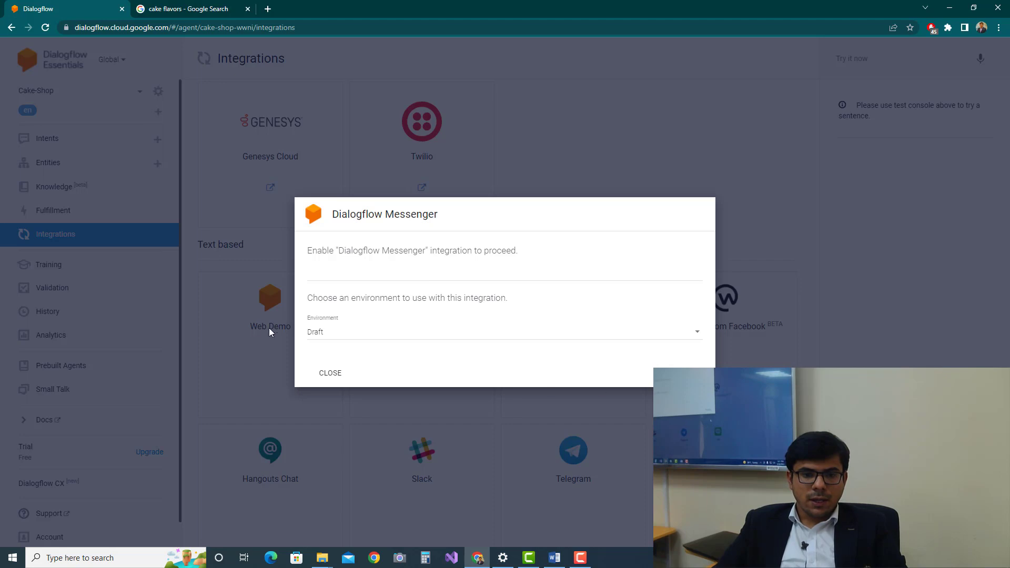
pyautogui.click(331, 373)
# Look over the agent's custom entities and return to the list of intents.
pyautogui.click(62, 148)
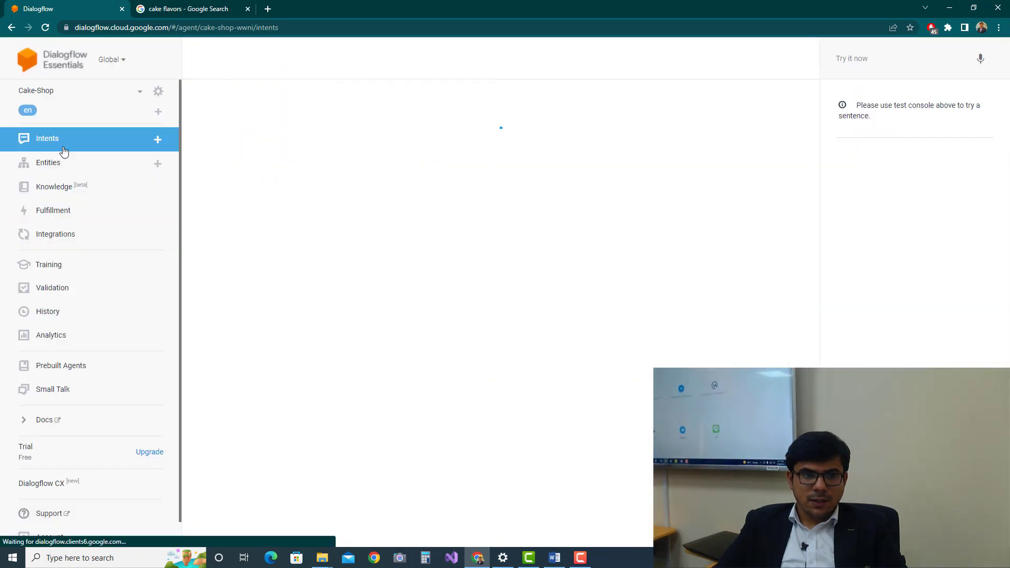
pyautogui.click(91, 166)
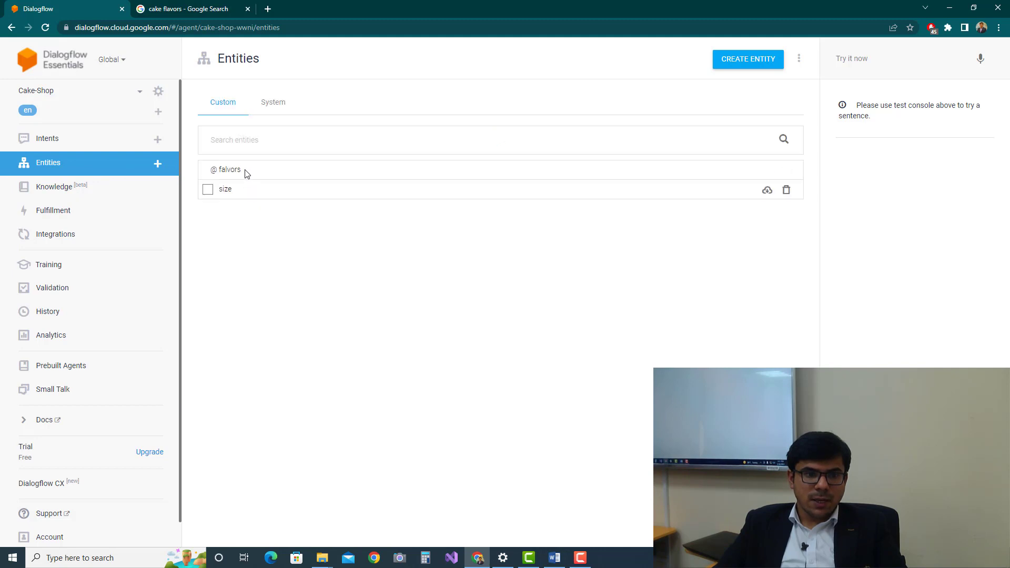
pyautogui.click(81, 147)
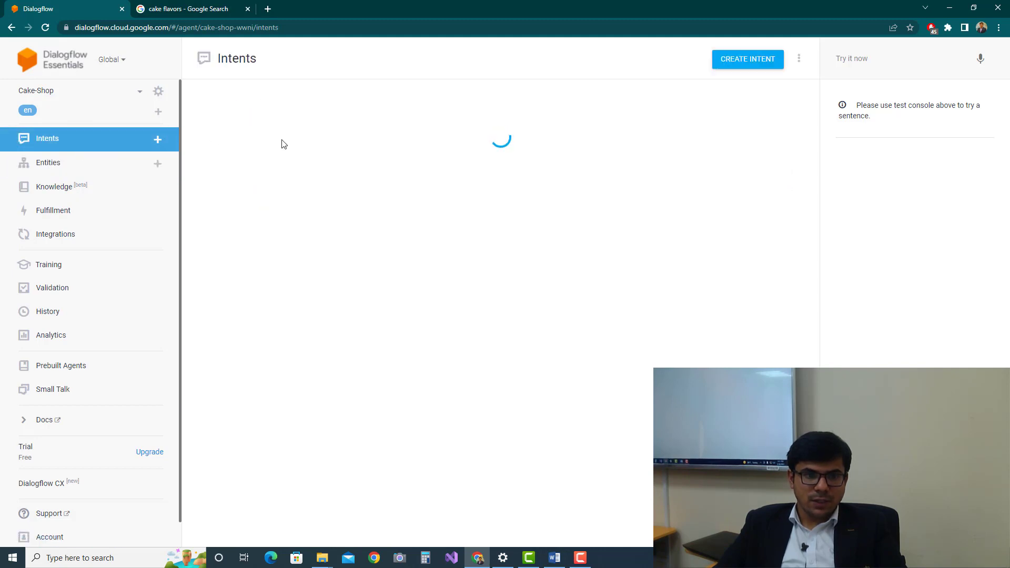